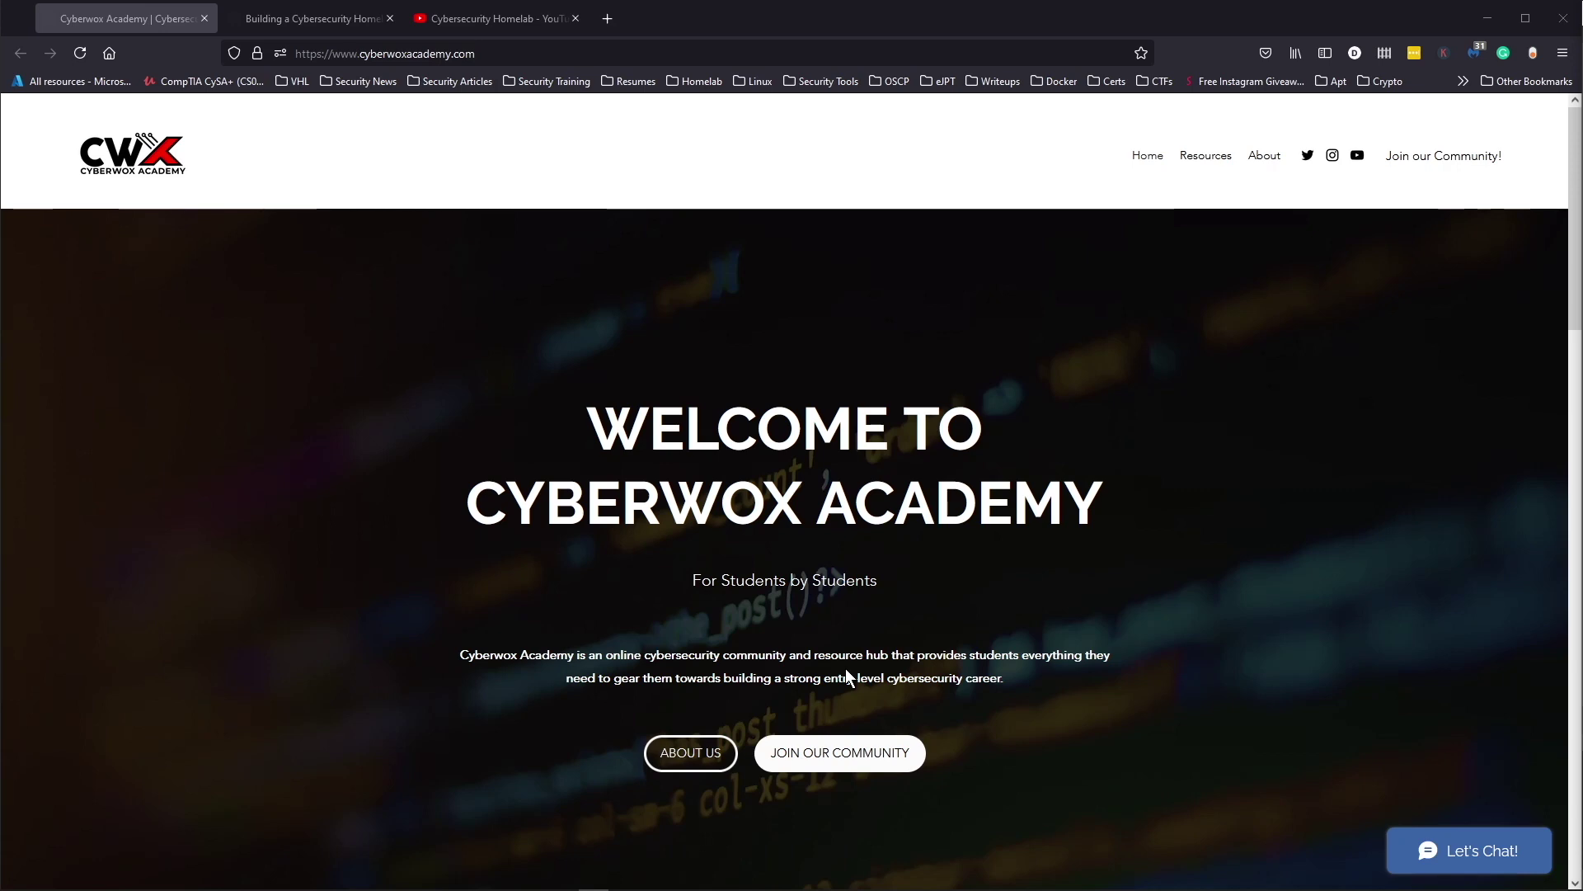
View the Cybersecurity Homelab playlist on YouTube and open the Labs category of the Cyberwox Academy resources
{"action": "left_click", "coordinate": [462, 18]}
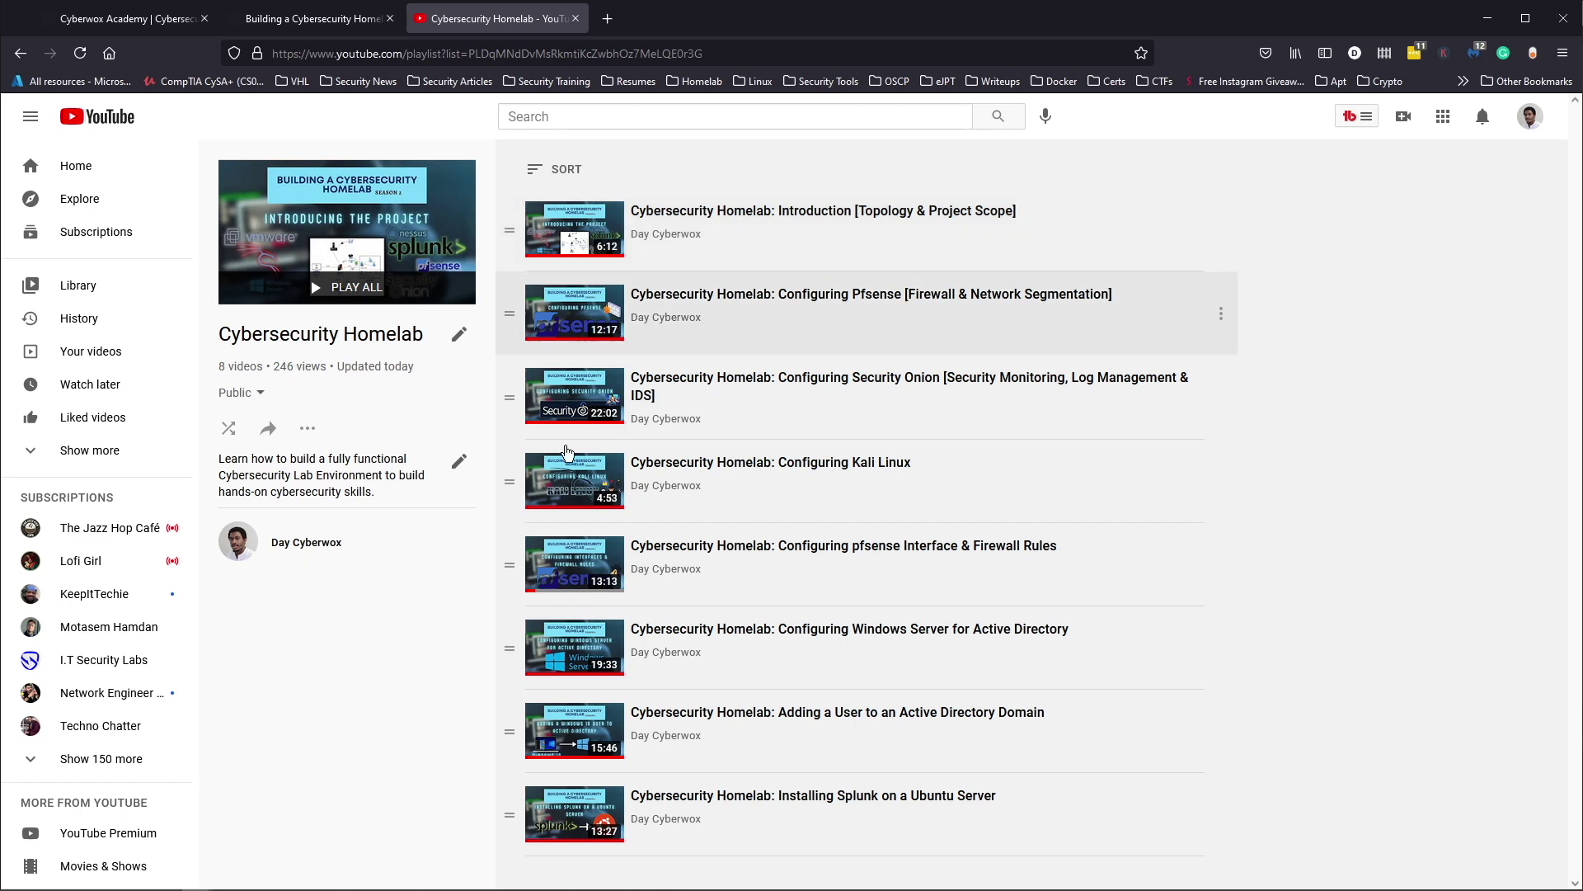
{"action": "left_click", "coordinate": [85, 11]}
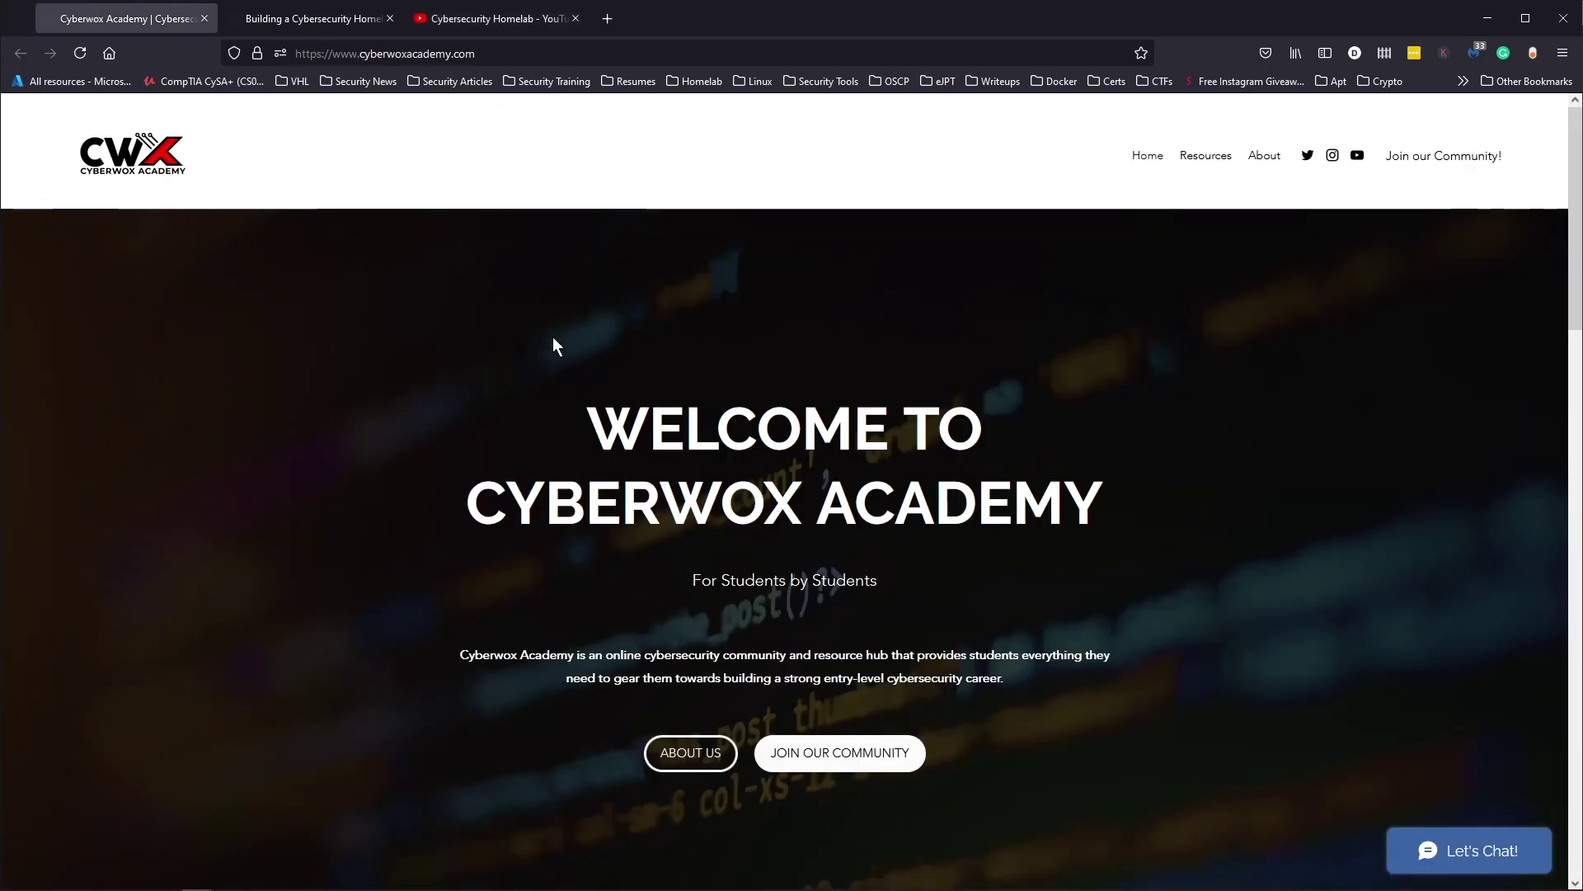
{"action": "left_click", "coordinate": [1190, 154]}
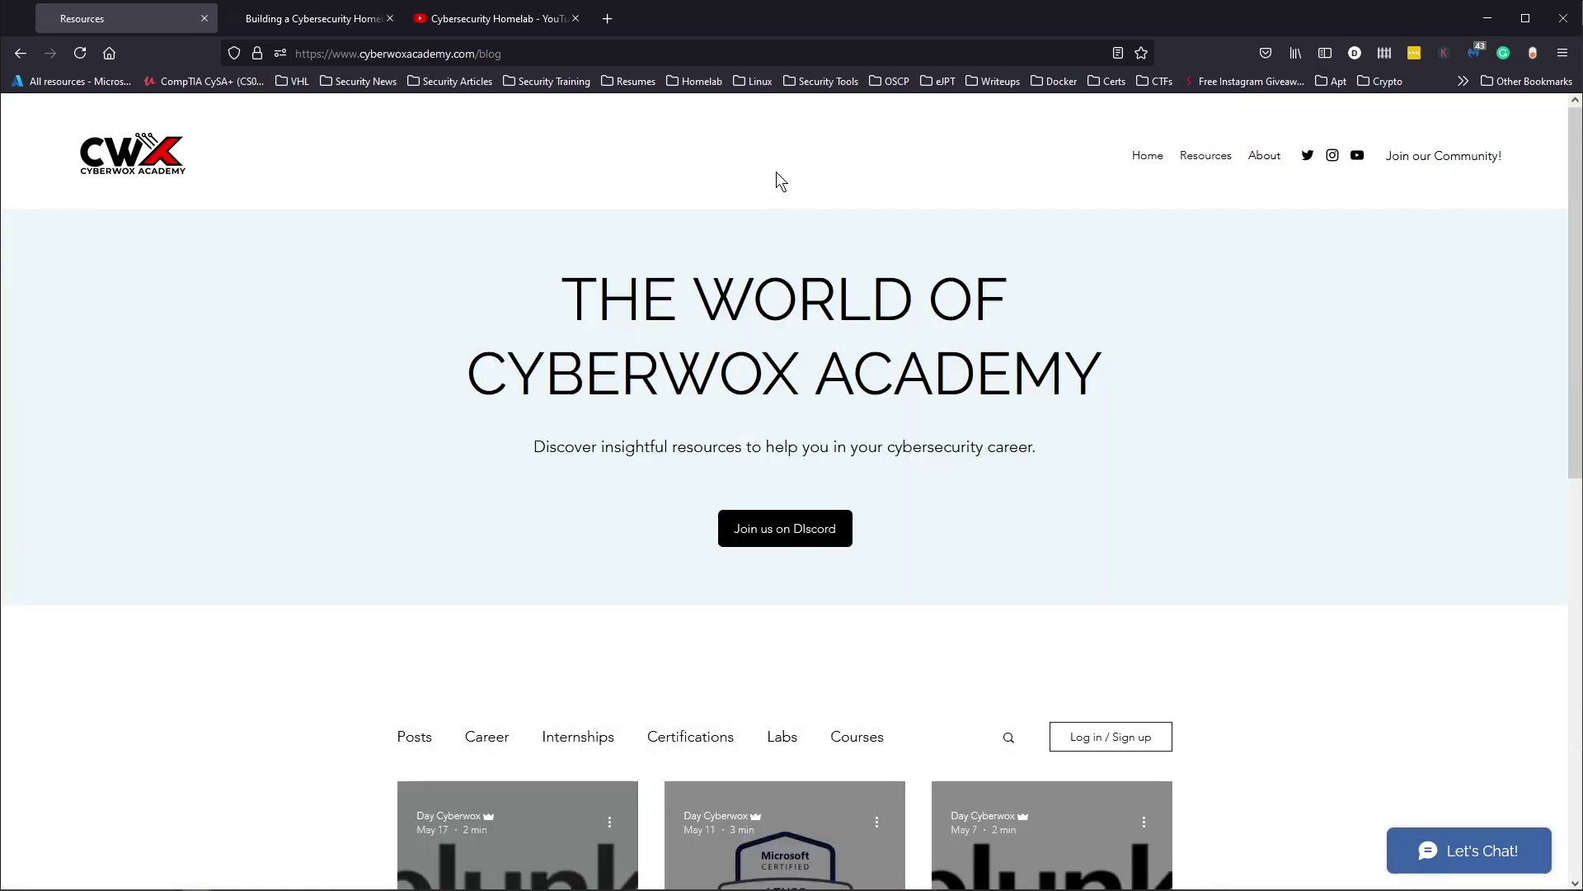
{"action": "scroll", "coordinate": [835, 346], "scroll_direction": "down", "scroll_amount": 3}
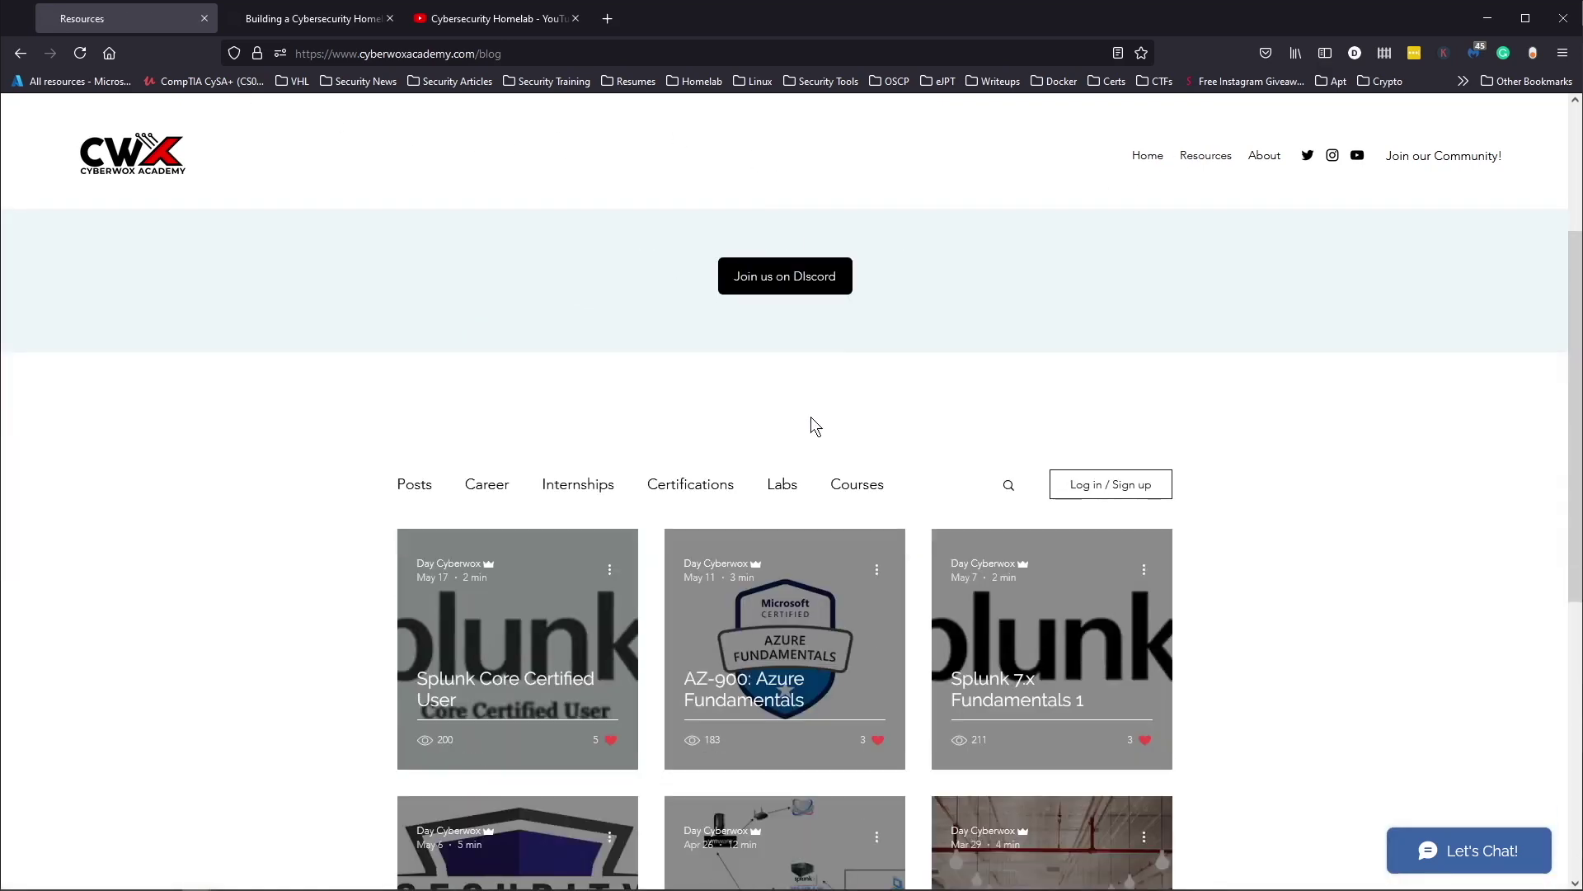
{"action": "left_click", "coordinate": [779, 481]}
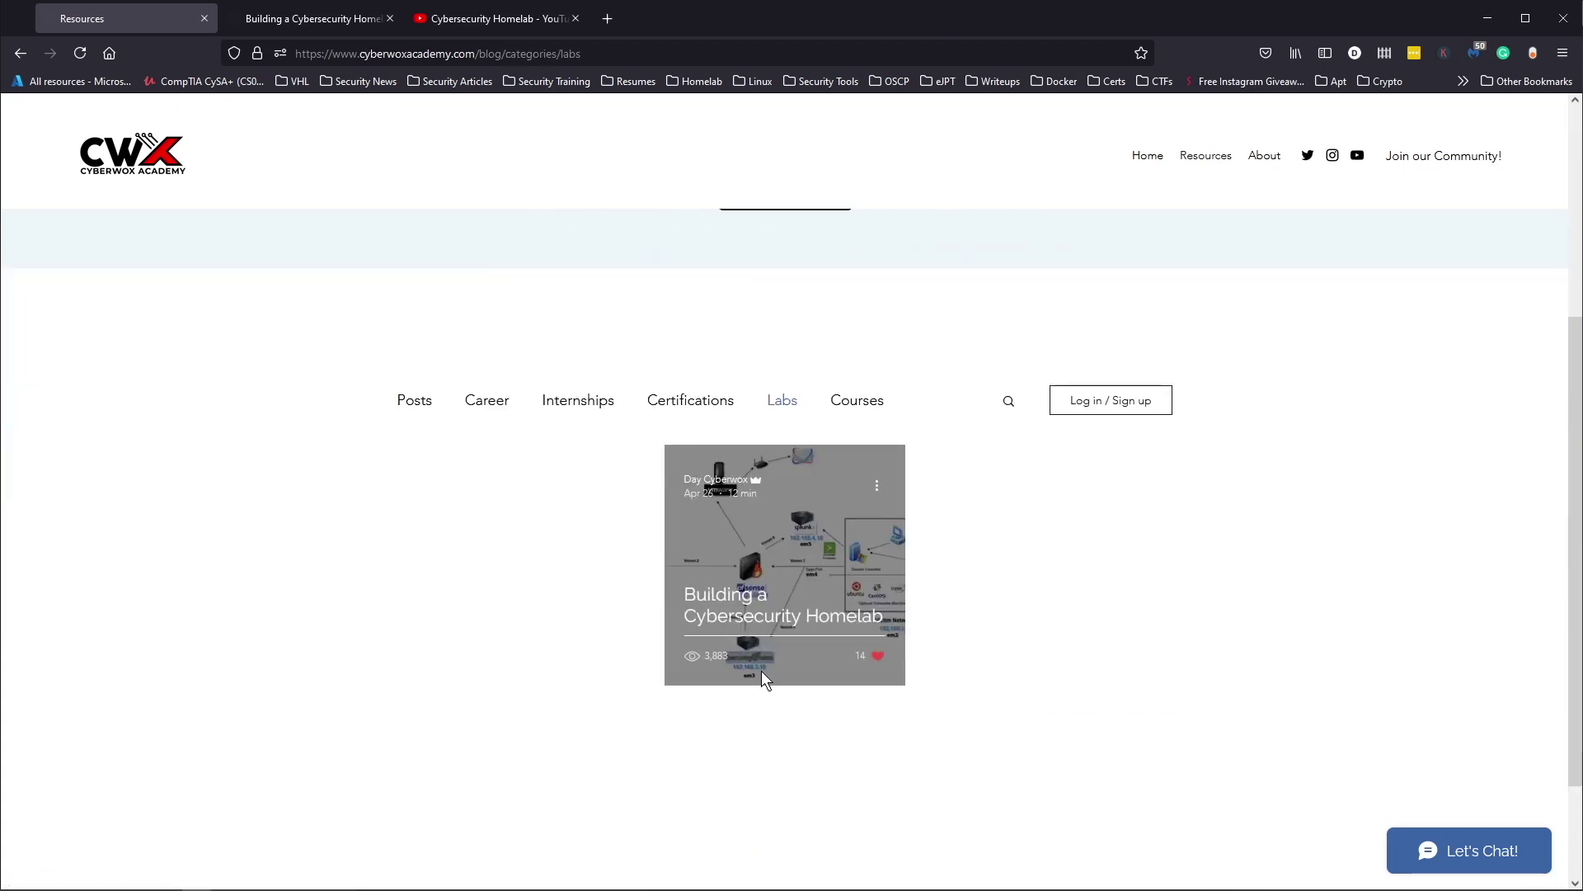
Open the Building a Cybersecurity Homelab article, closing the Resources page and glancing again at the YouTube playlist
{"action": "left_click", "coordinate": [282, 23]}
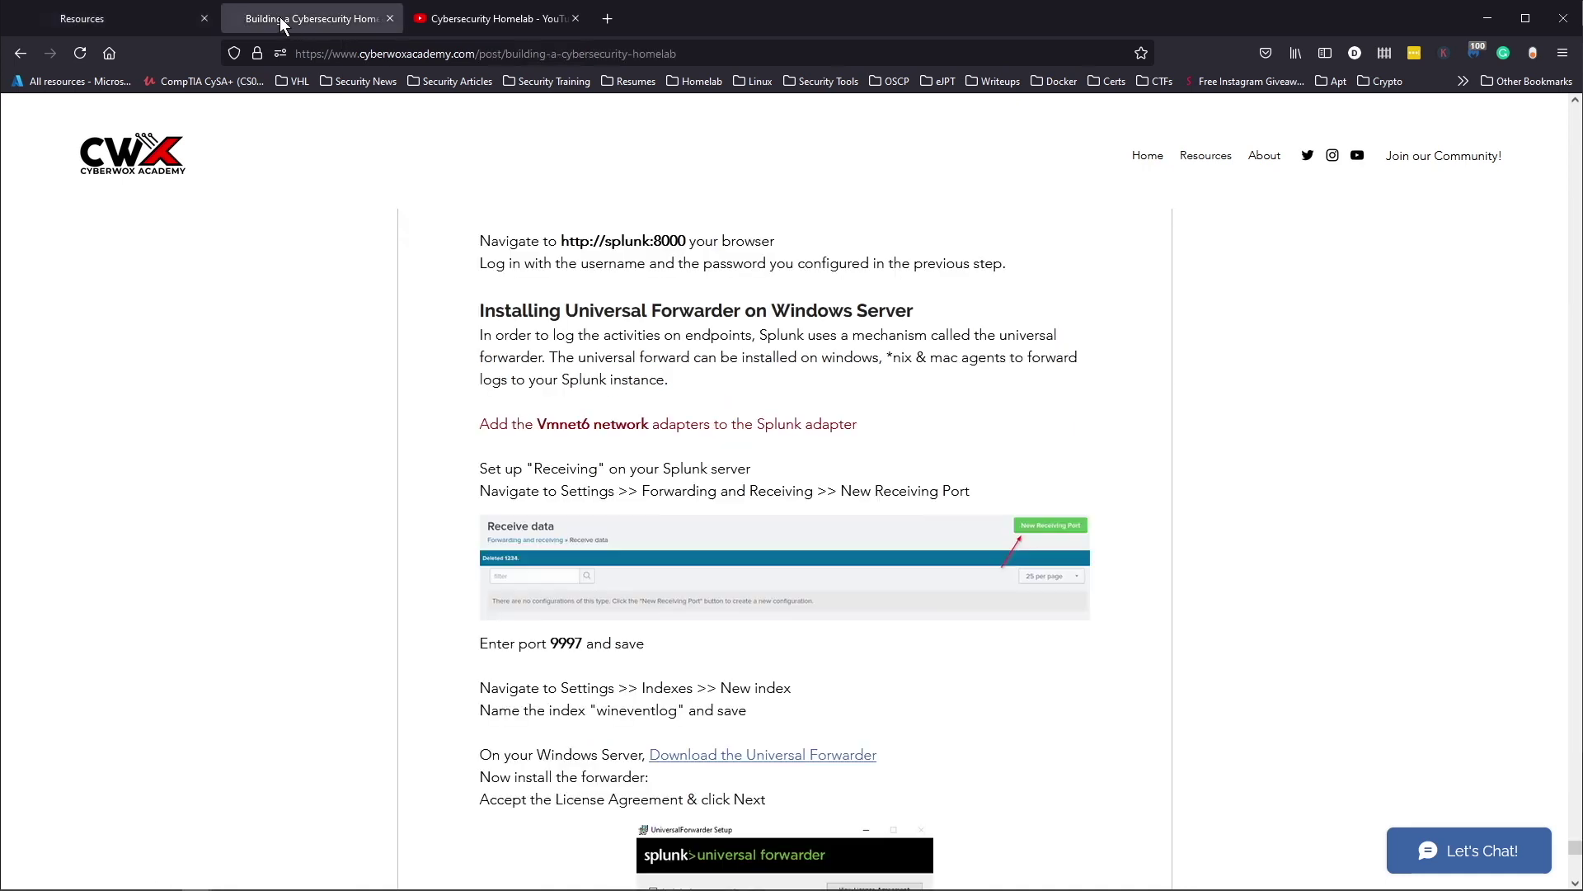
{"action": "left_click", "coordinate": [203, 19]}
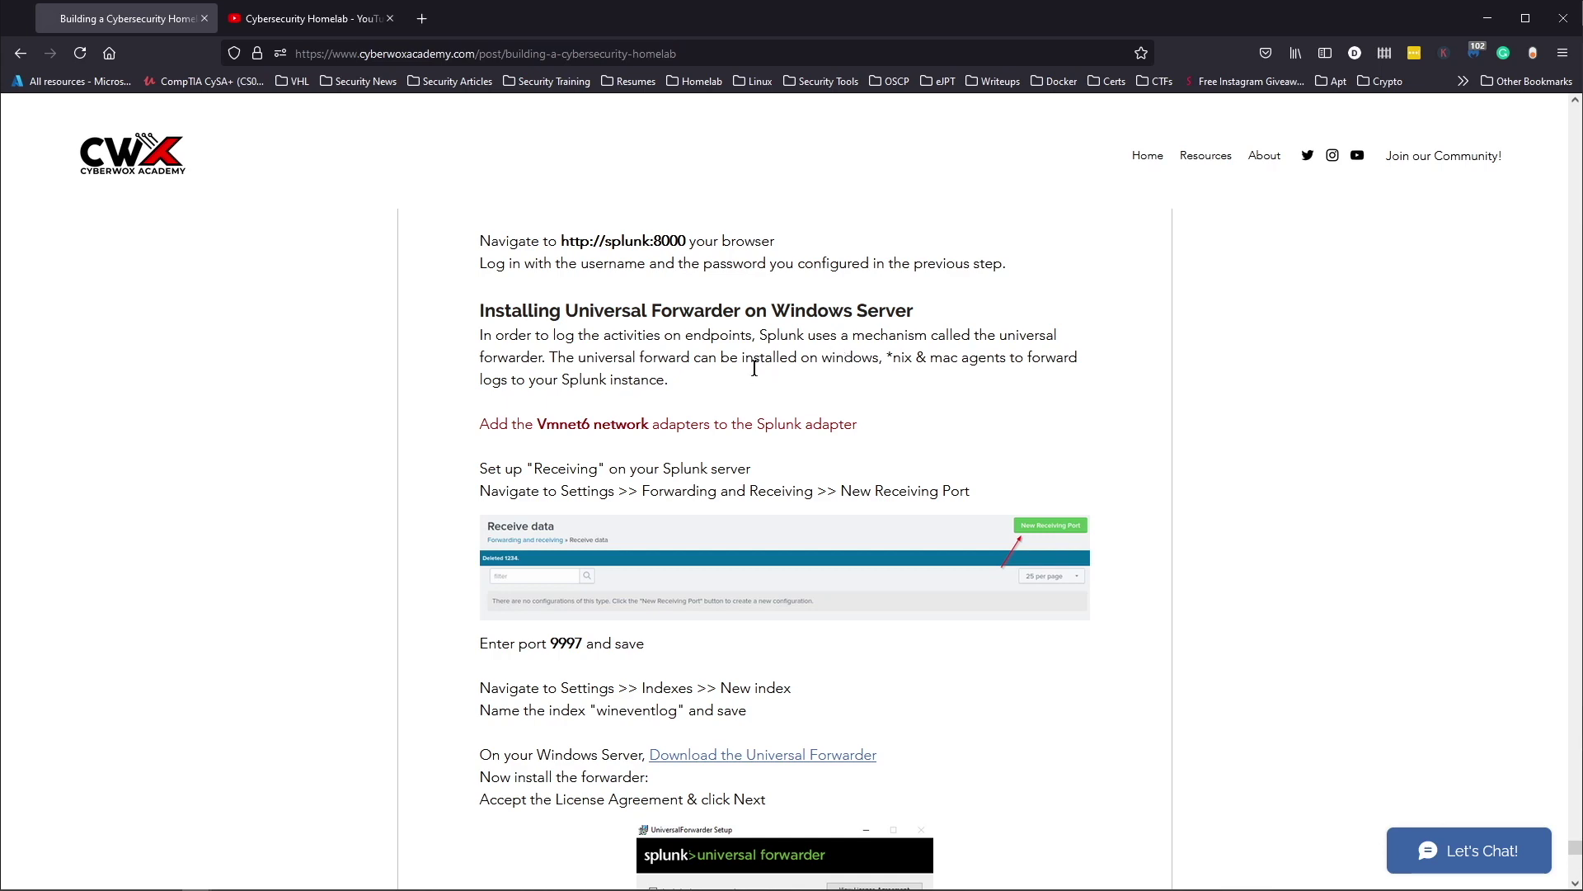
{"action": "left_click", "coordinate": [350, 24]}
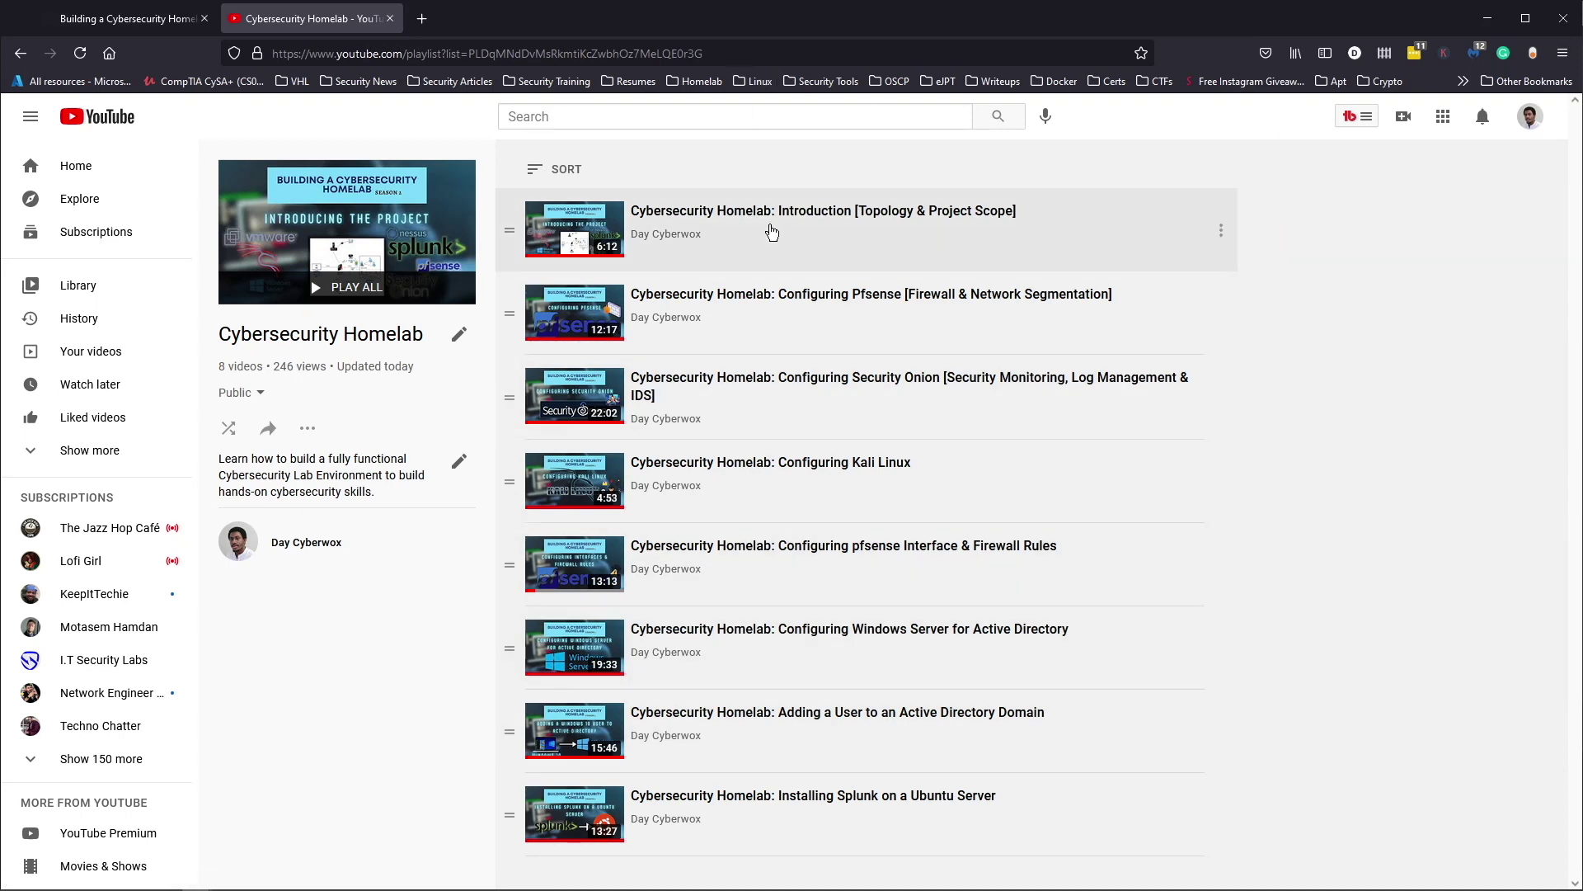
{"action": "left_click", "coordinate": [99, 18]}
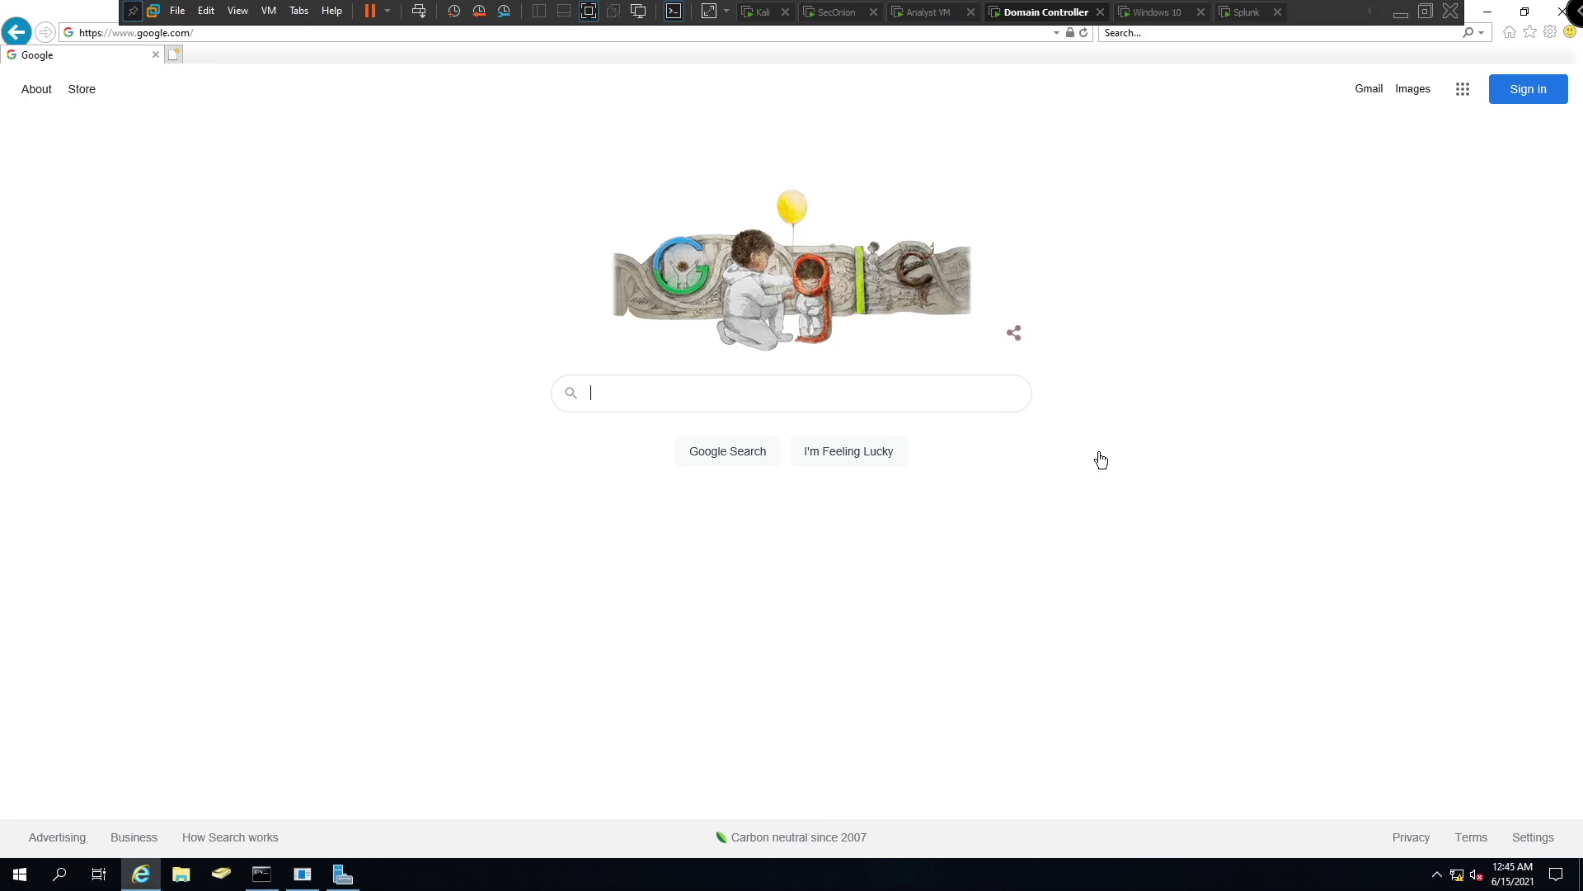
Look over the Kali and Domain Controller virtual machines and switch to the Splunk virtual machine
{"action": "left_click", "coordinate": [757, 12]}
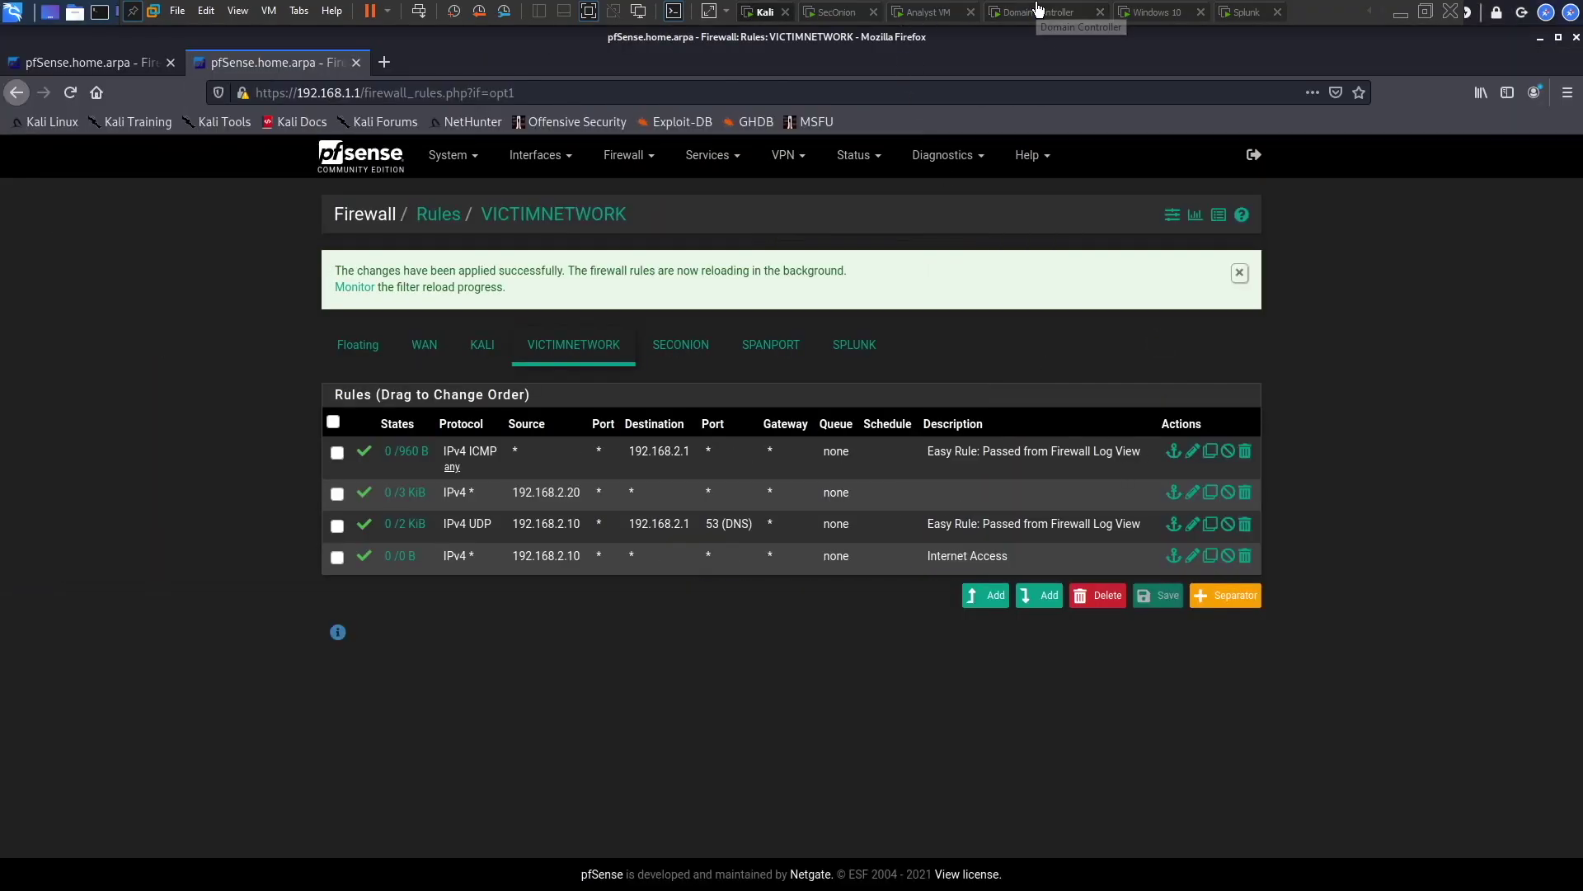
{"action": "left_click", "coordinate": [1039, 10]}
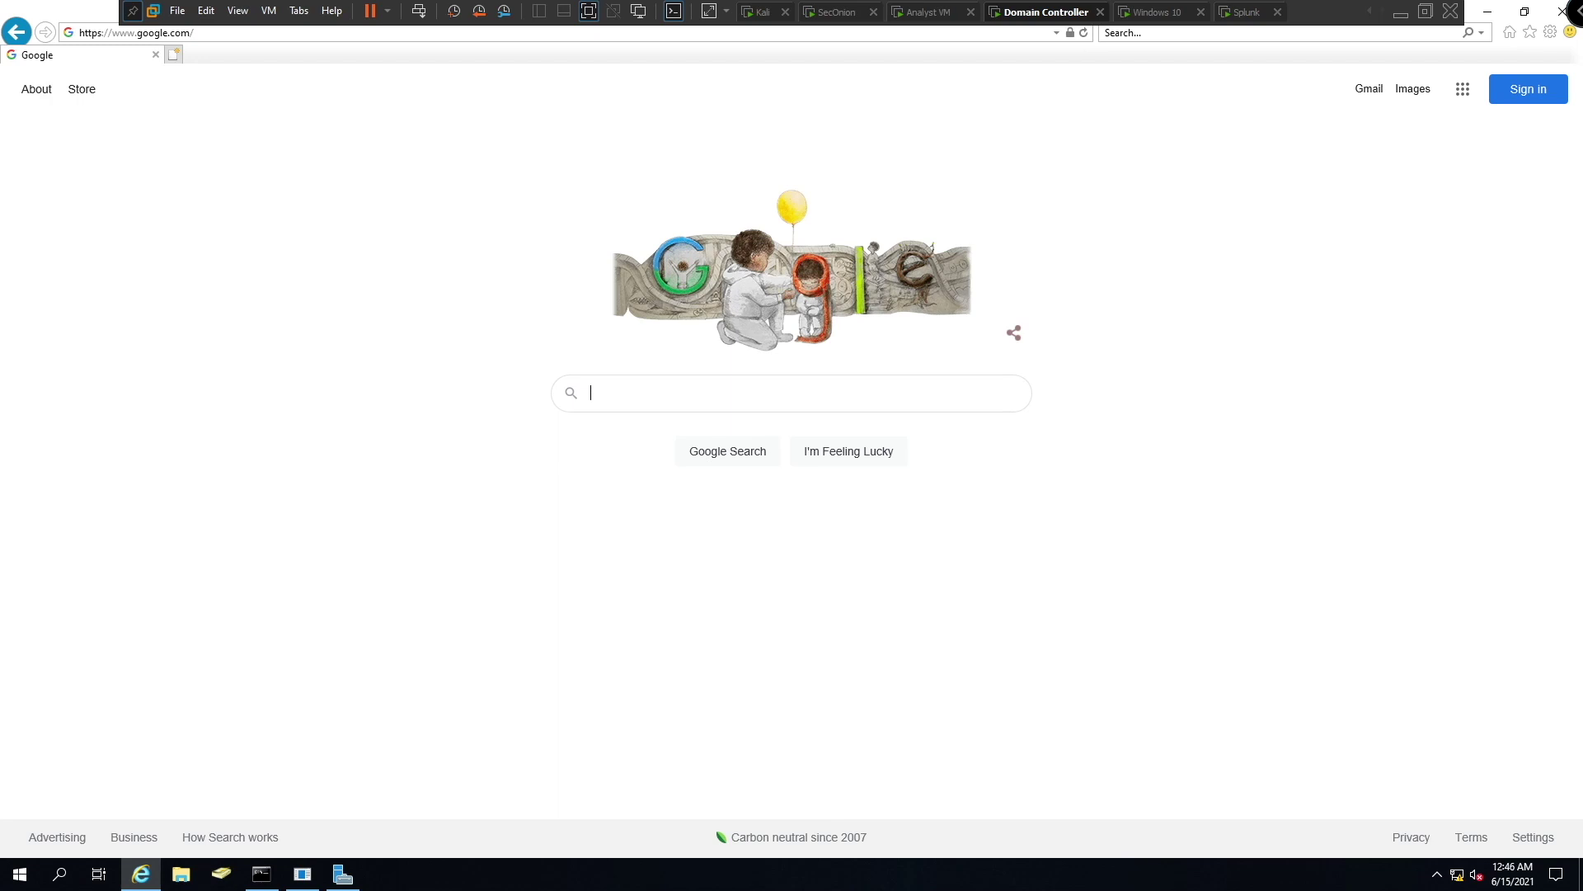
{"action": "left_click", "coordinate": [1245, 12]}
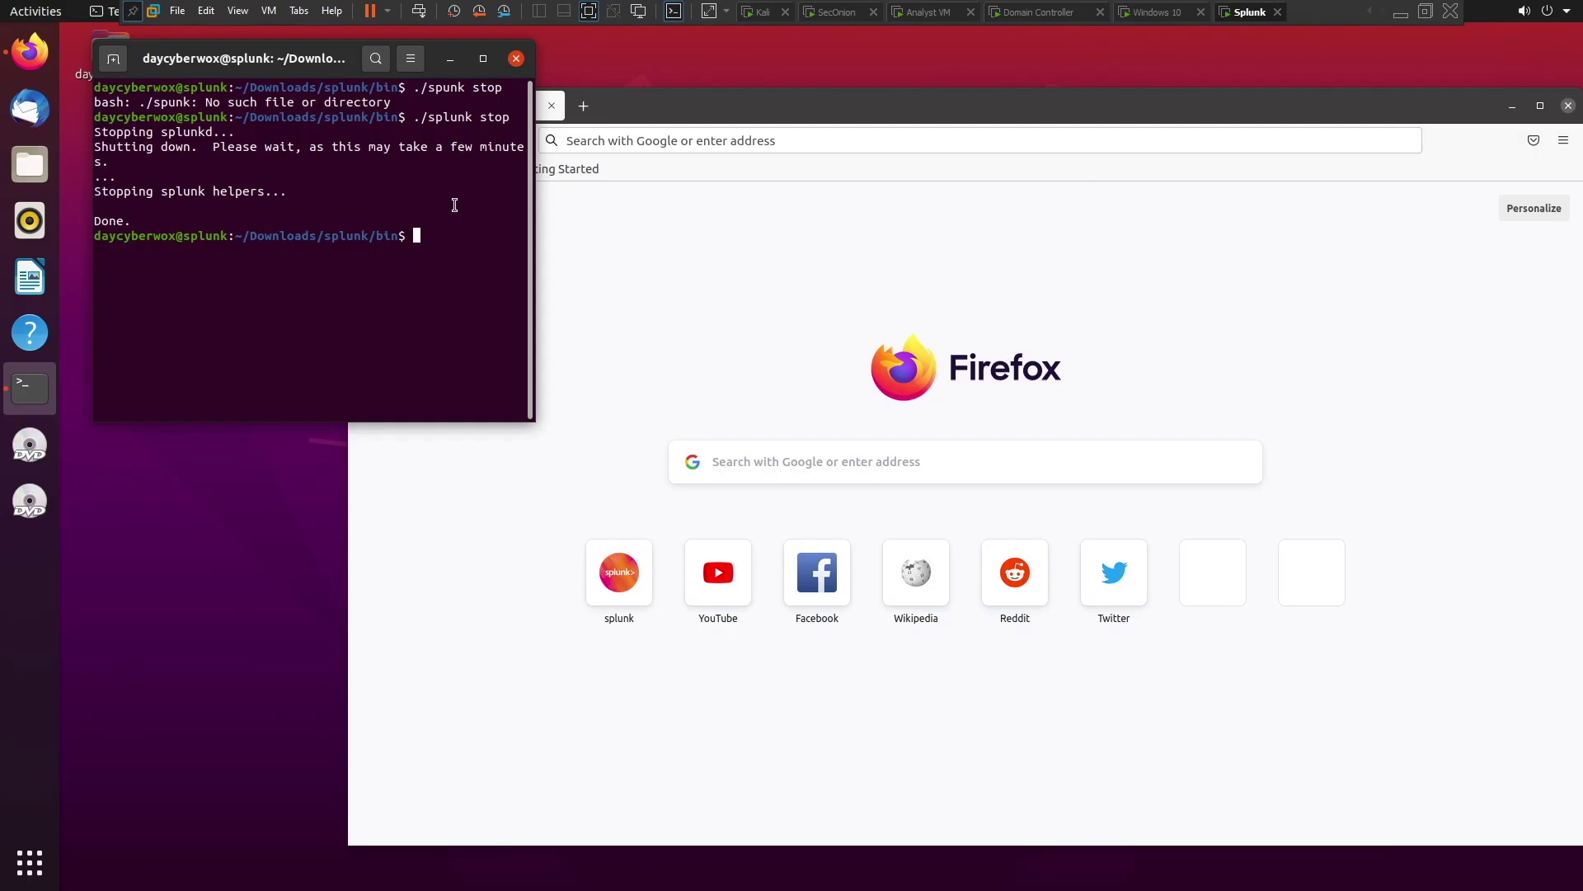
Clear the terminal output with the clear command in the splunk/bin directory
{"action": "type", "text": "c,ear\\"}
{"action": "key", "text": "BackSpace"}
{"action": "key", "text": "BackSpace"}
{"action": "key", "text": "BackSpace"}
{"action": "key", "text": "BackSpace"}
{"action": "key", "text": "BackSpace"}
{"action": "type", "text": "lear"}
{"action": "key", "text": "Return"}
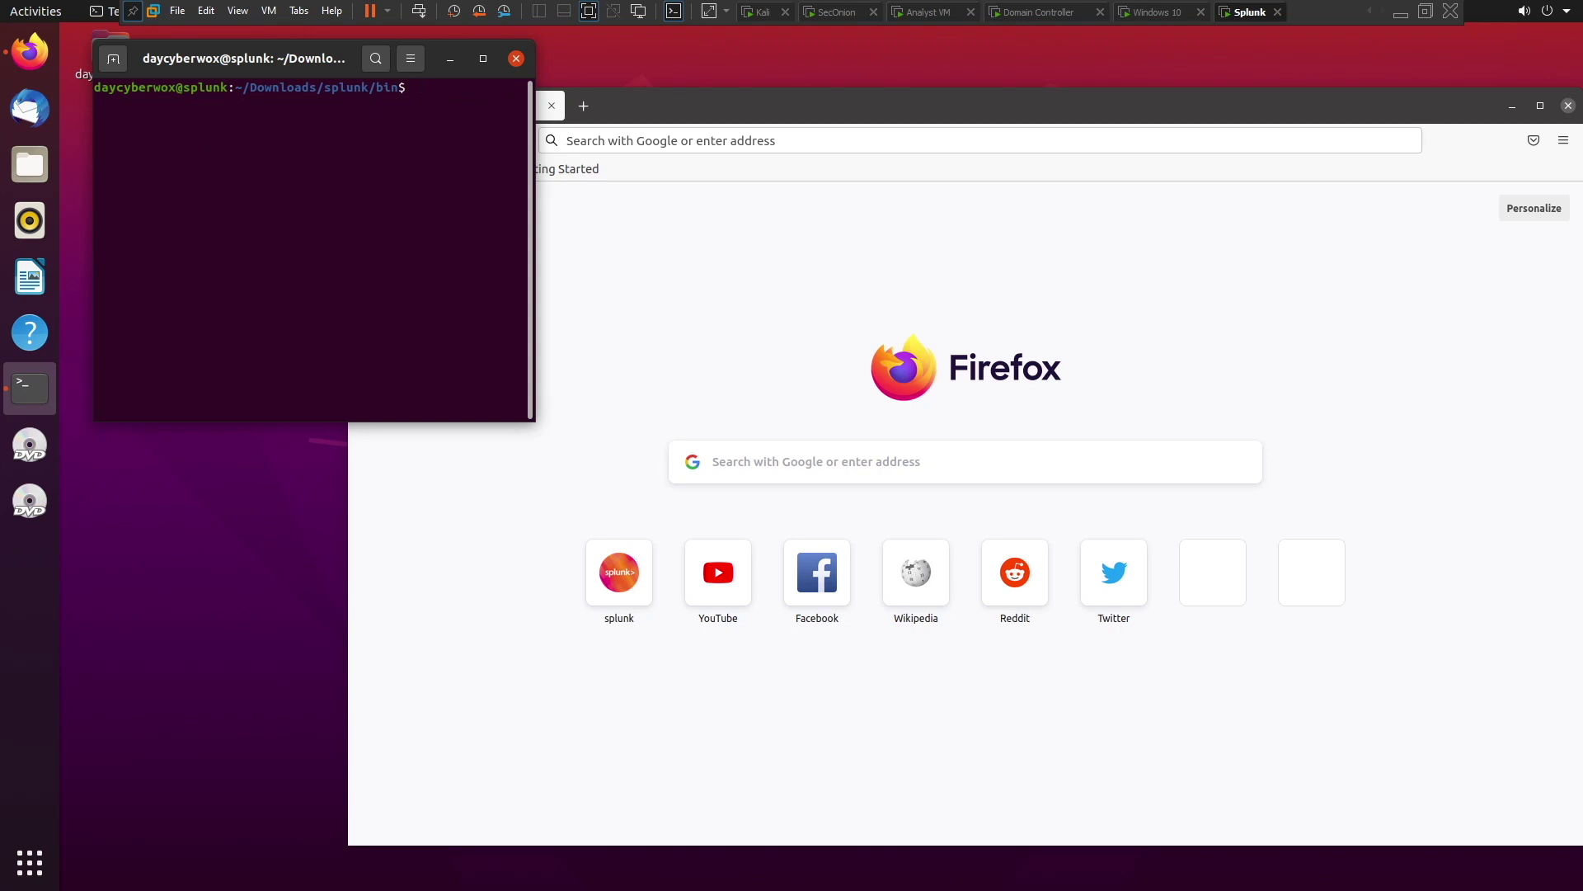
Start the Splunk server from the terminal with ./splunk start
{"action": "type", "text": "./splunks"}
{"action": "key", "text": "BackSpace"}
{"action": "type", "text": "start"}
{"action": "key", "text": "Return"}
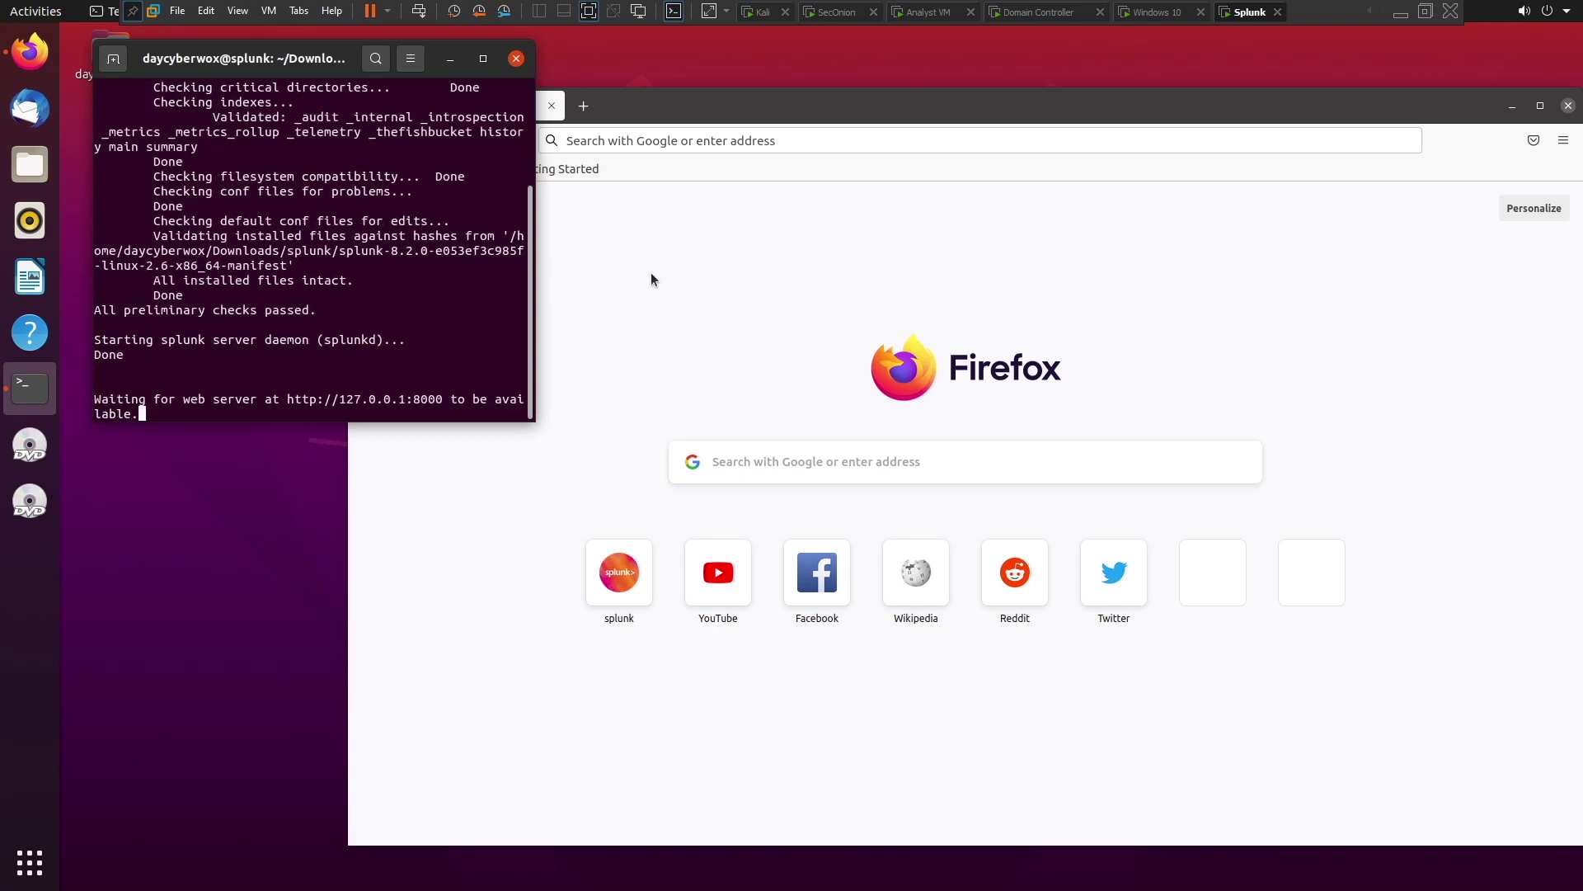
Open the Splunk web interface at splunk:8000/en-US/ in Firefox
{"action": "left_click", "coordinate": [767, 142]}
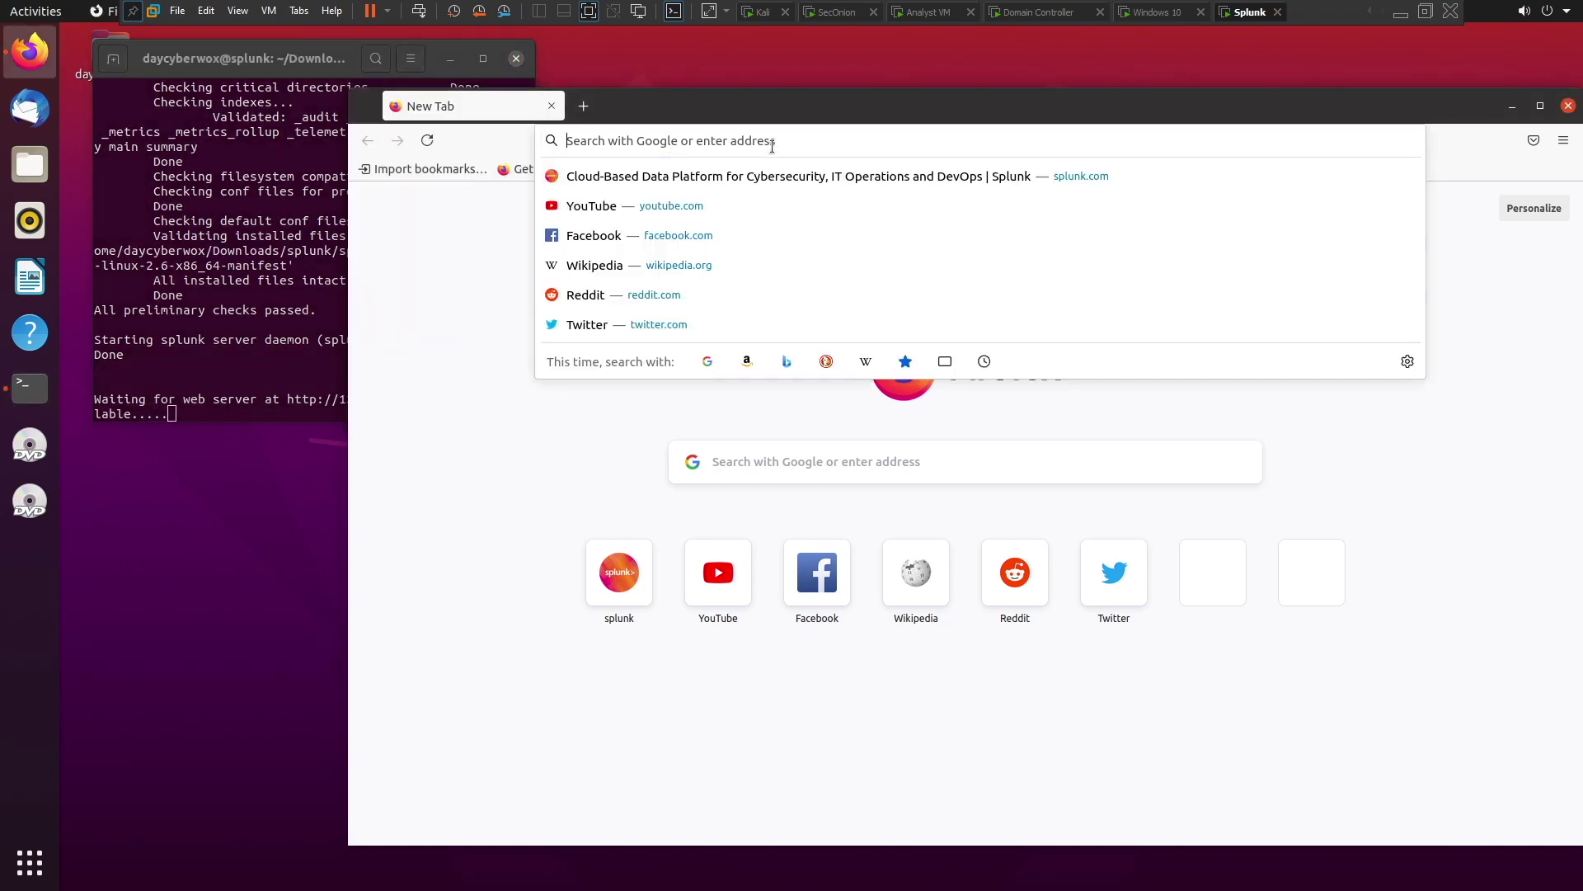
{"action": "type", "text": "h"}
{"action": "key", "text": "BackSpace"}
{"action": "type", "text": "http://h"}
{"action": "key", "text": "BackSpace"}
{"action": "key", "text": "BackSpace"}
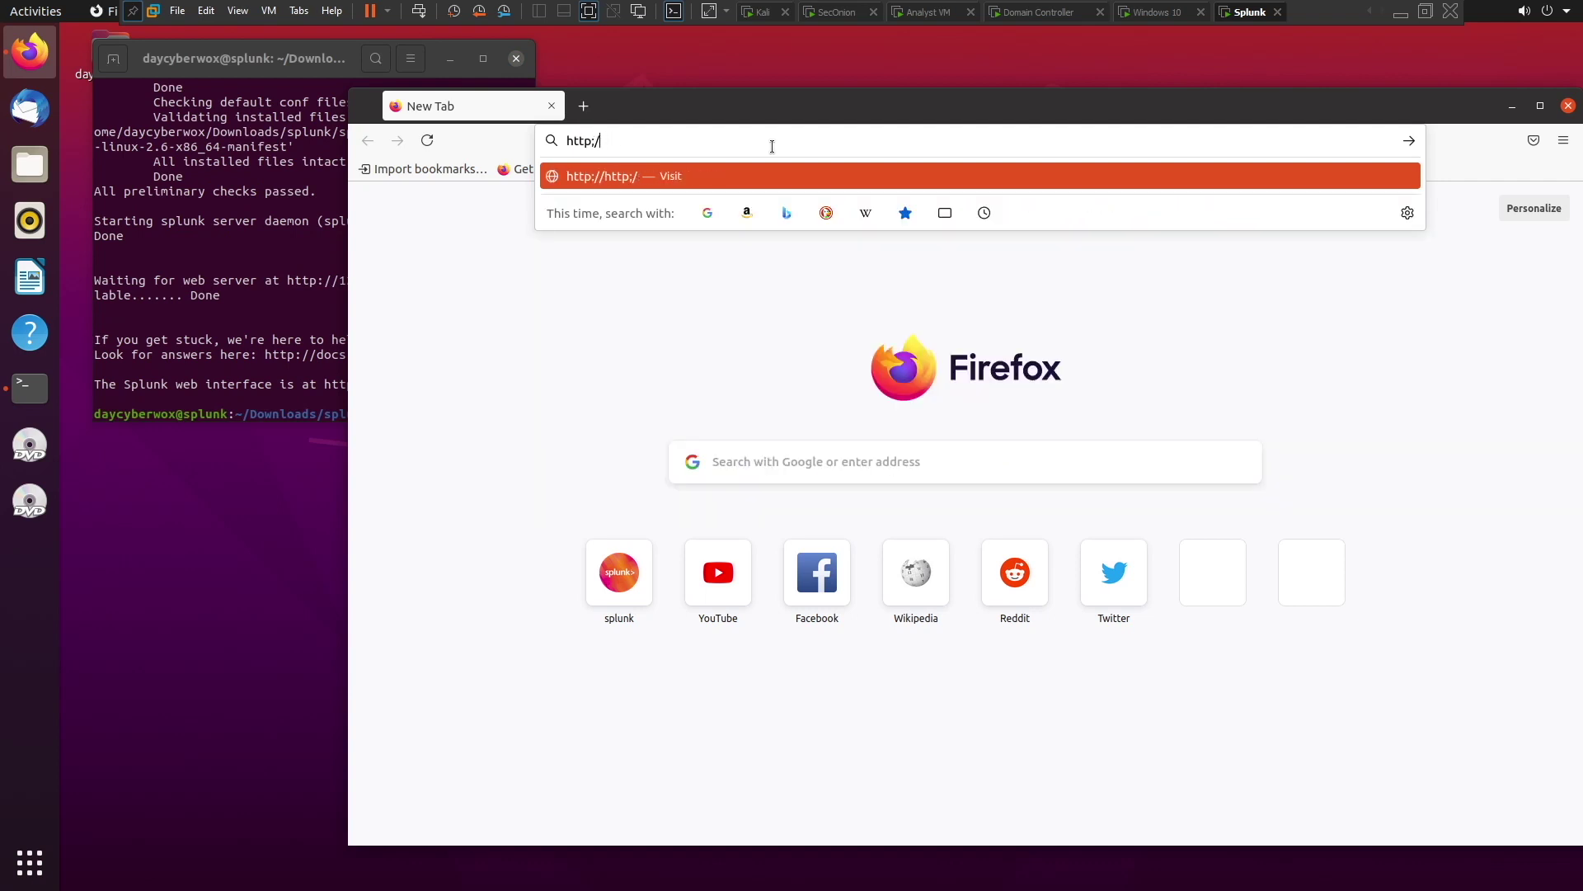
{"action": "key", "text": "BackSpace"}
{"action": "key", "text": "BackSpace"}
{"action": "type", "text": "://s"}
{"action": "key", "text": "BackSpace"}
{"action": "key", "text": "Escape"}
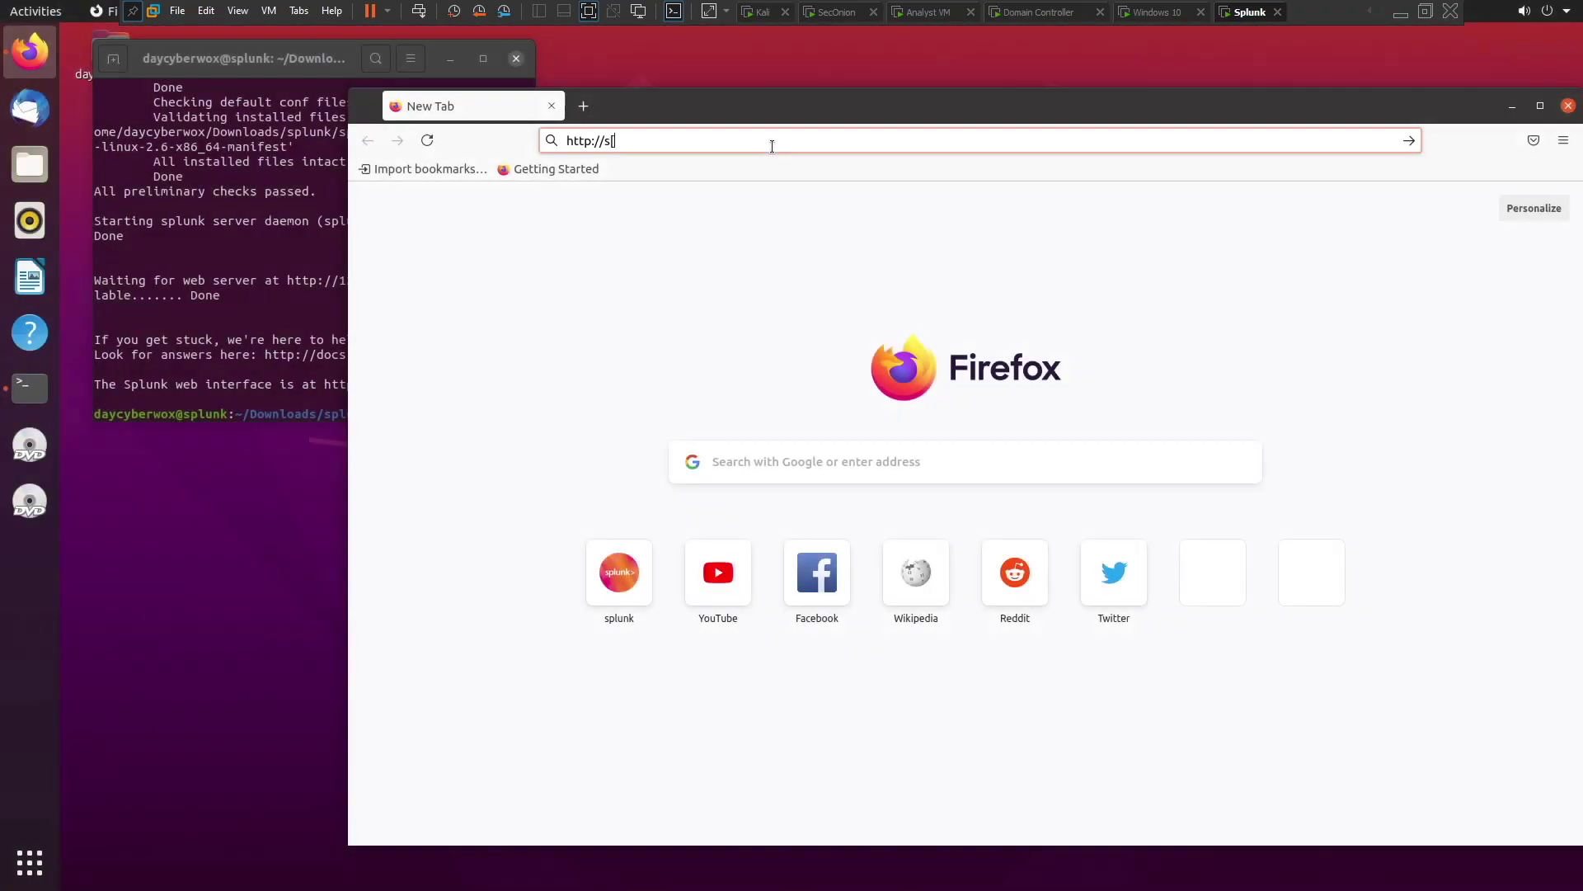
{"action": "type", "text": "["}
{"action": "key", "text": "BackSpace"}
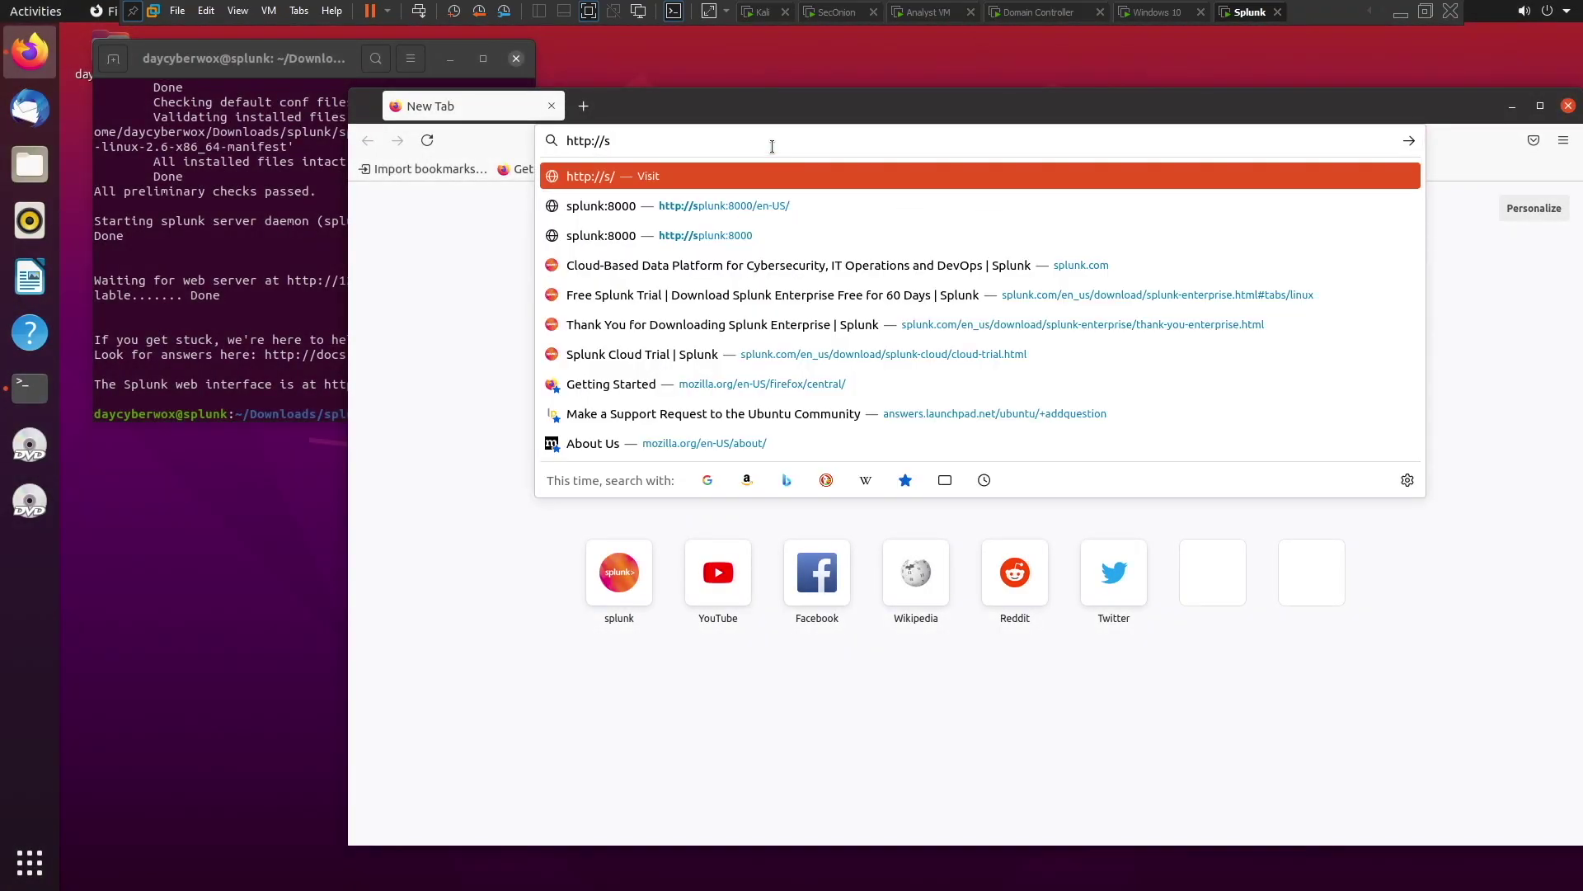
{"action": "key", "text": "Down"}
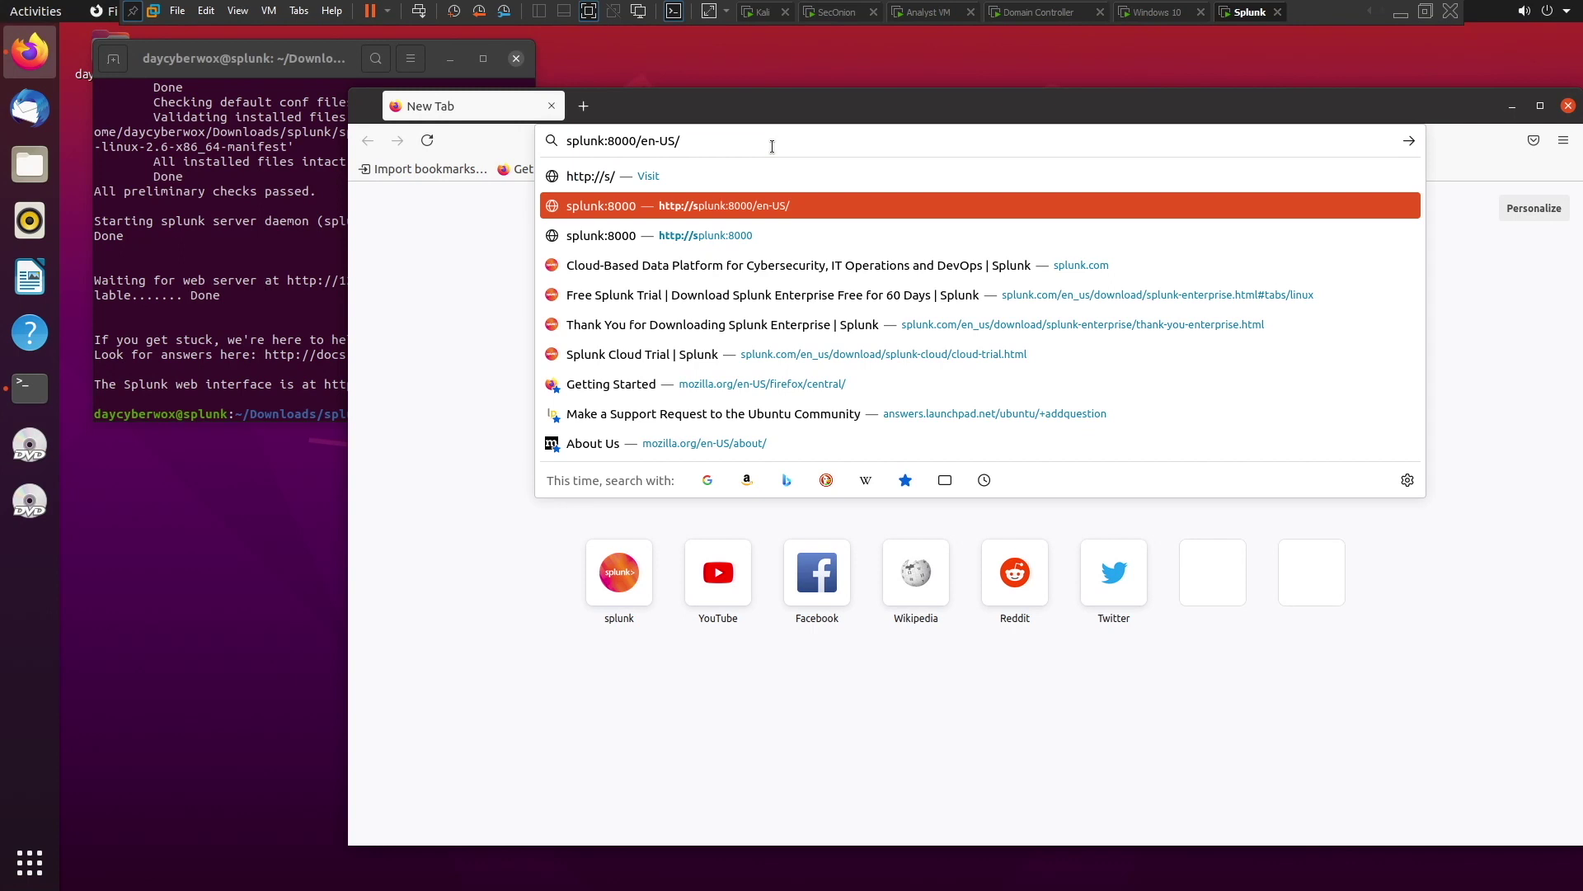
{"action": "key", "text": "Return"}
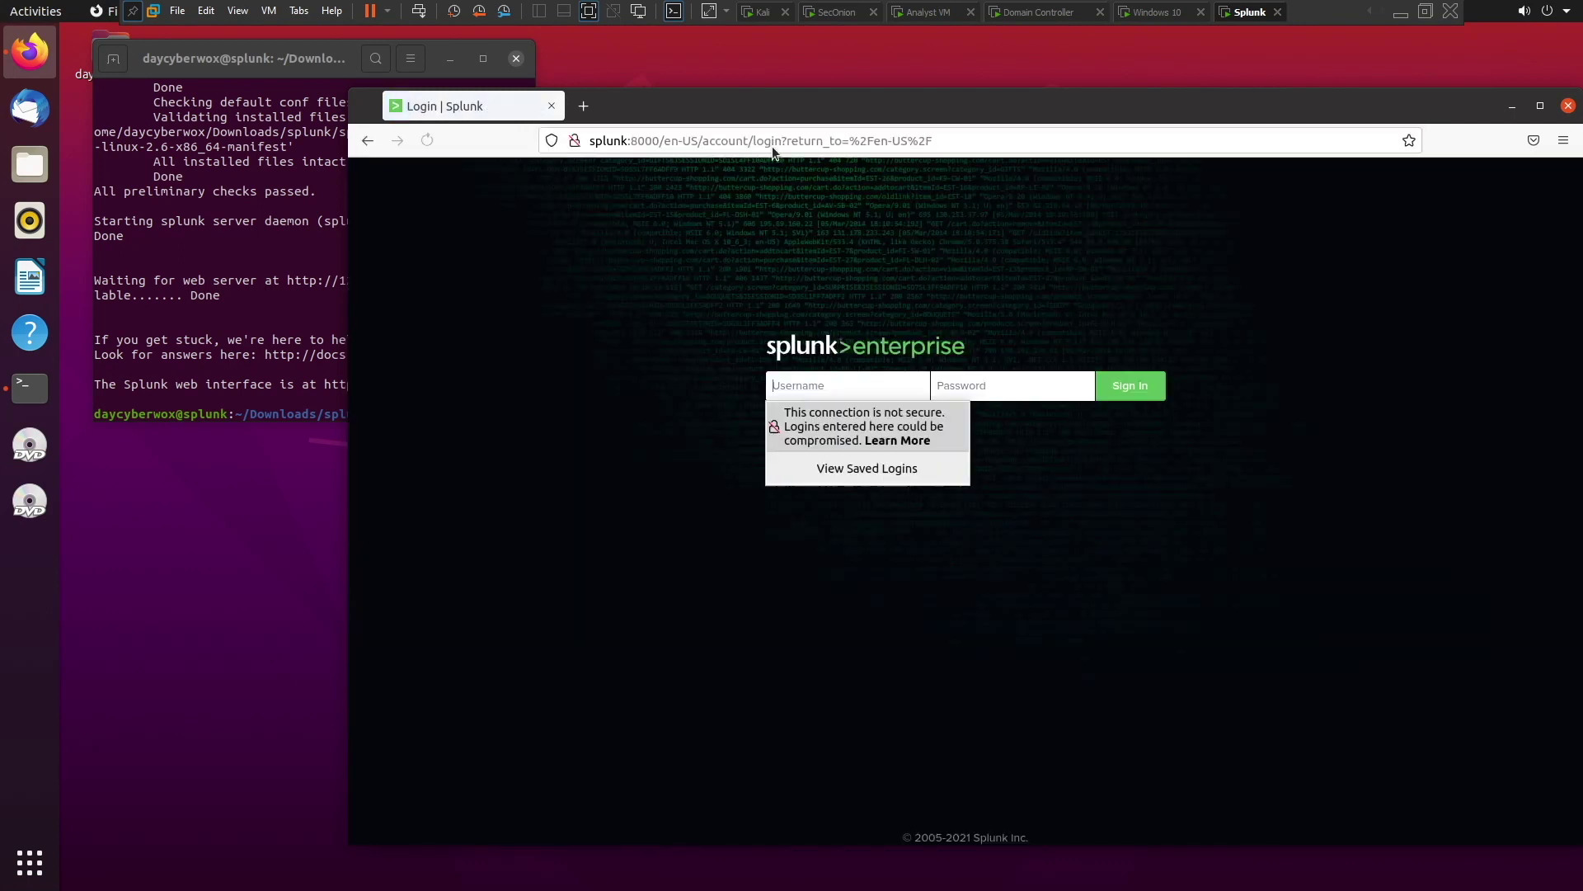
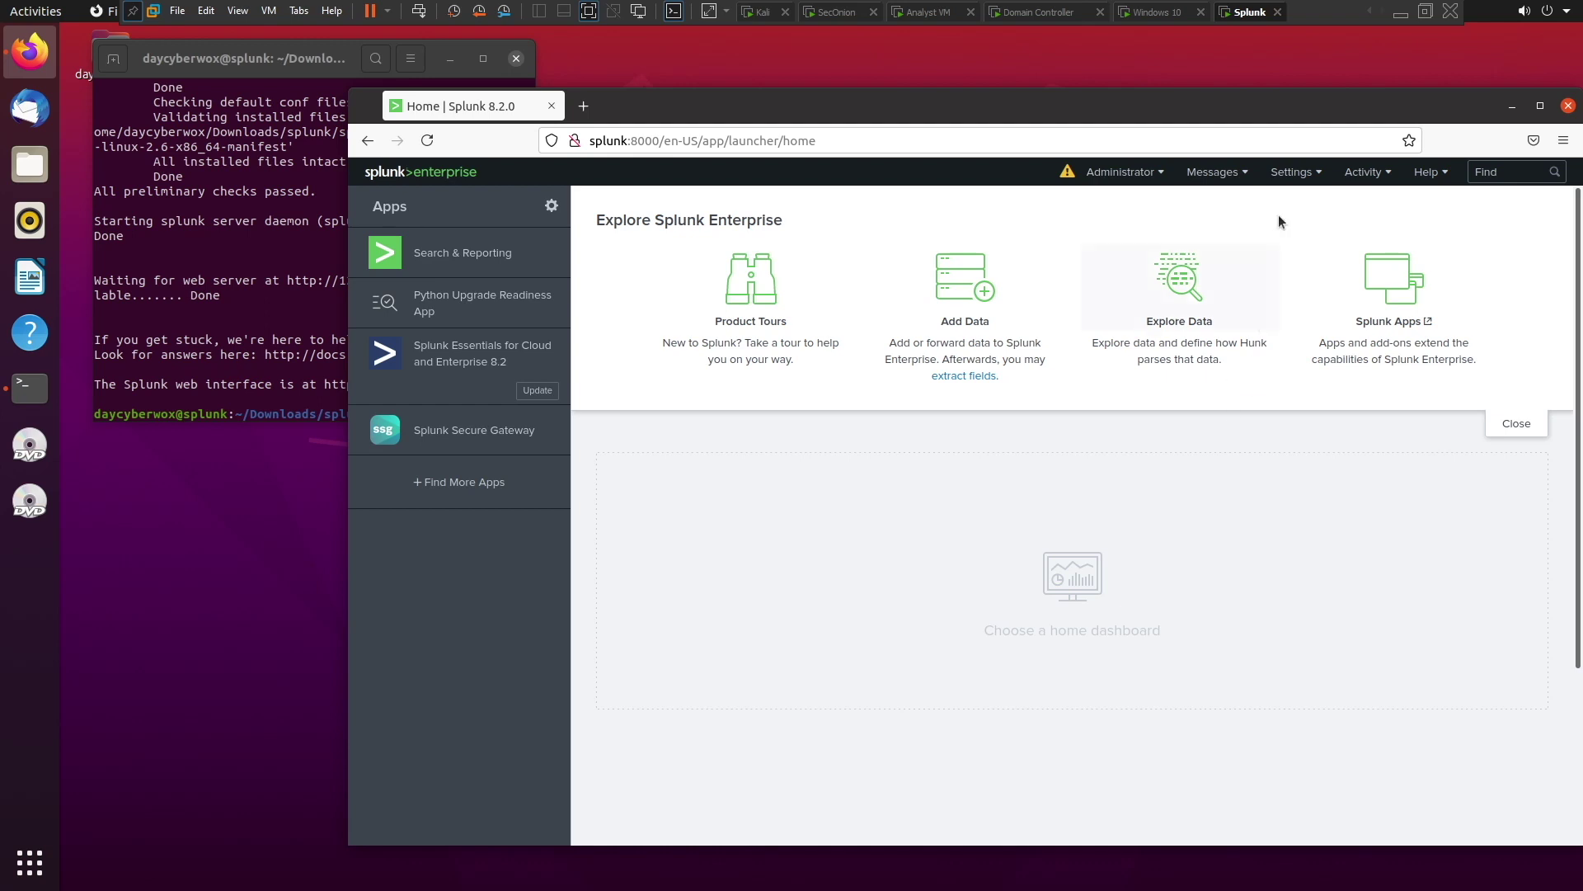
Configure Splunk data receiving by adding and saving a new receiving port that listens on 9997
{"action": "left_click", "coordinate": [1313, 170]}
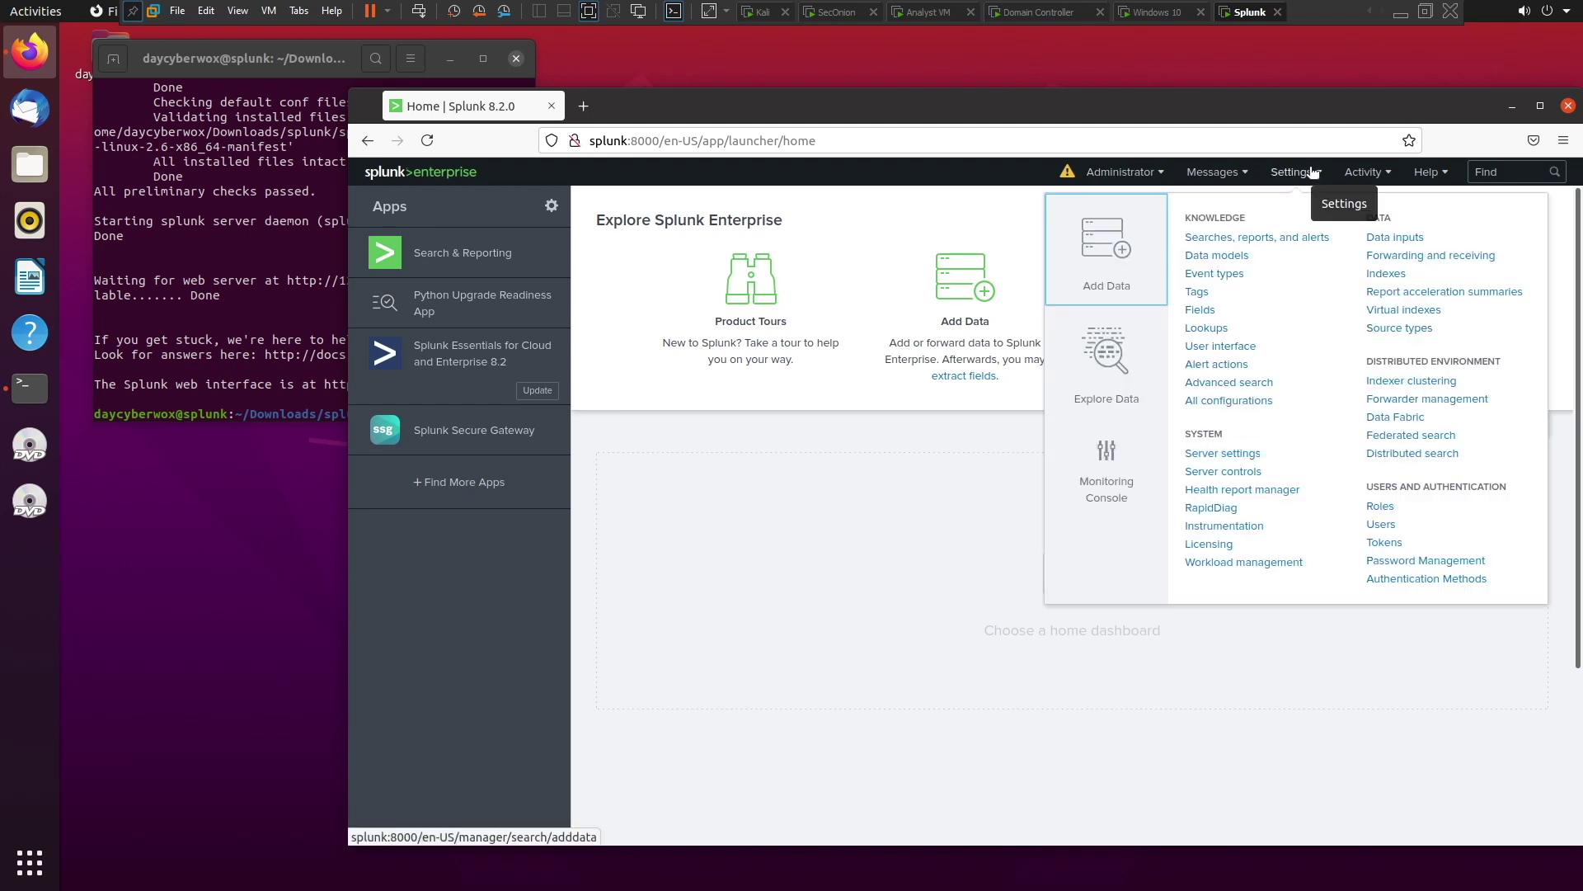
{"action": "left_click", "coordinate": [1492, 255]}
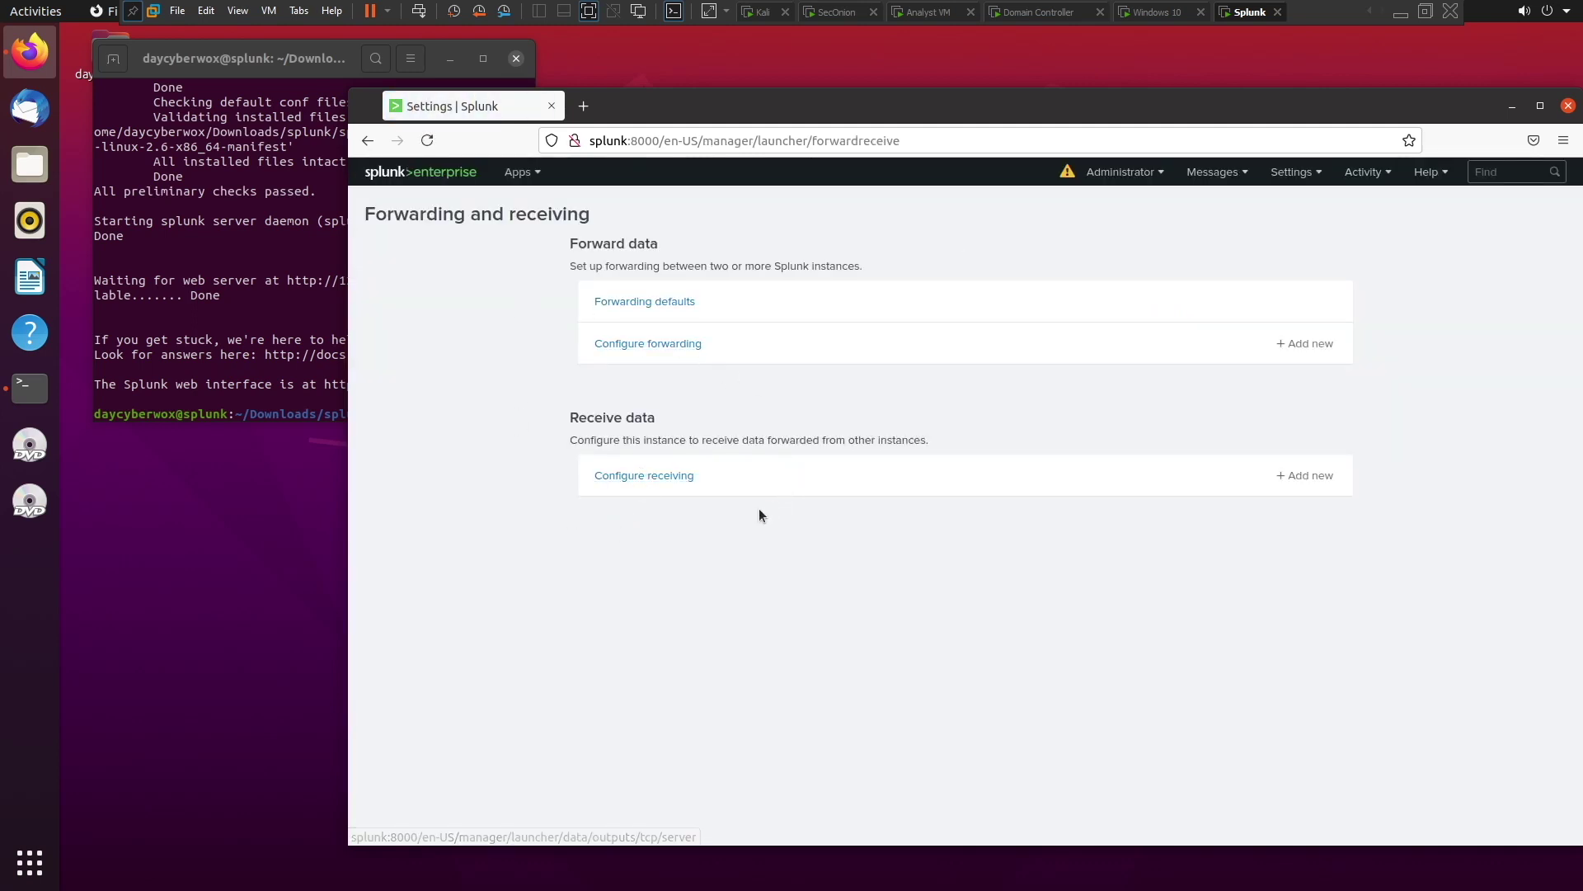
{"action": "left_click", "coordinate": [668, 482]}
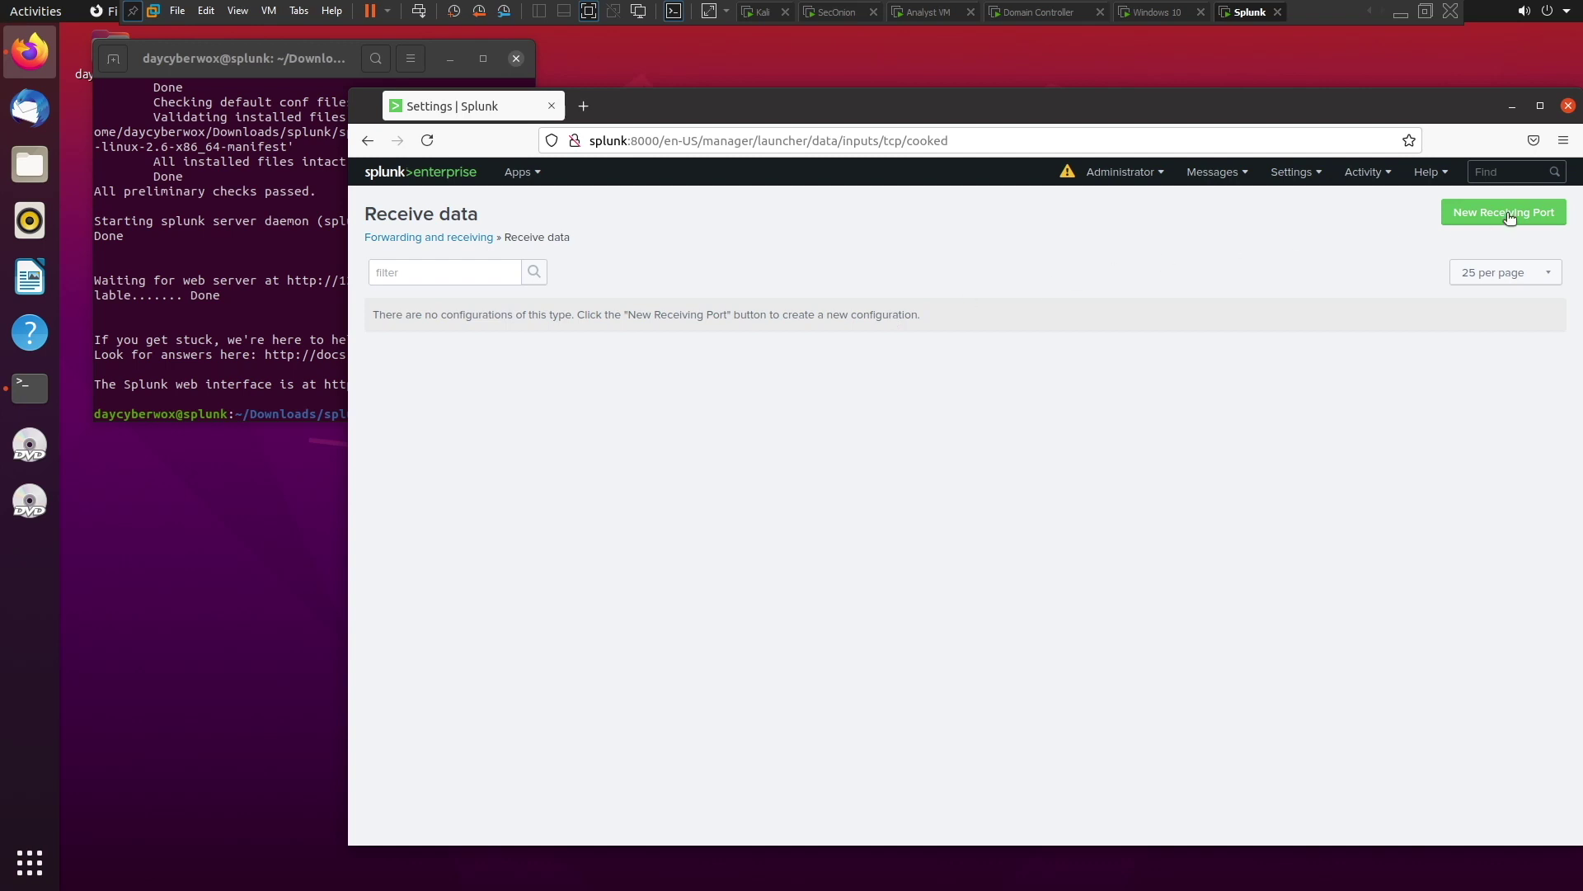
{"action": "left_click", "coordinate": [1545, 213]}
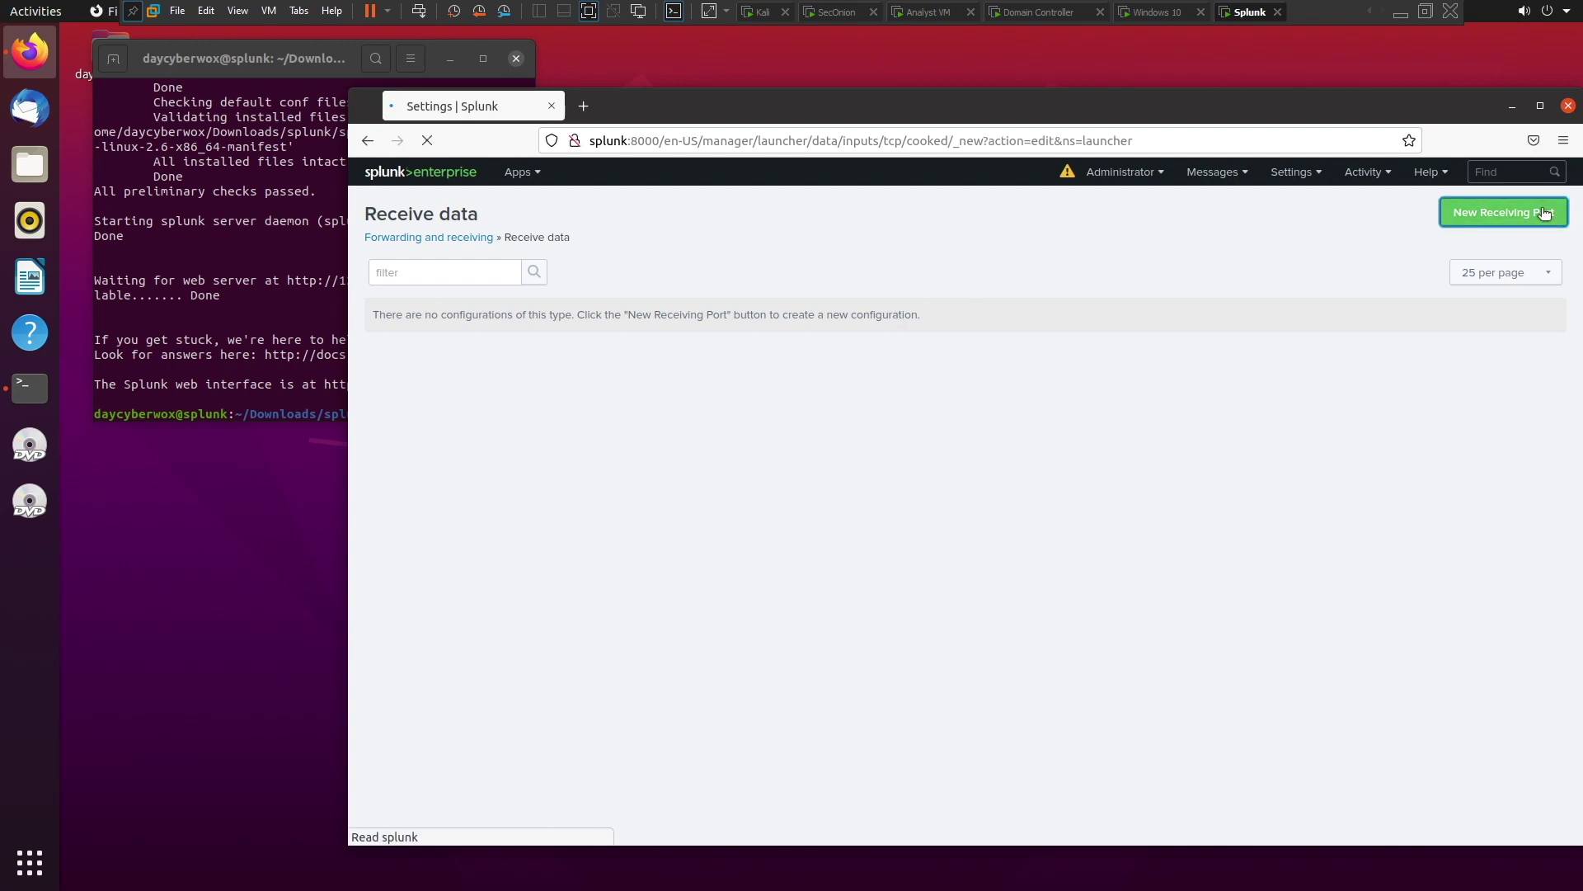
{"action": "left_click", "coordinate": [845, 382]}
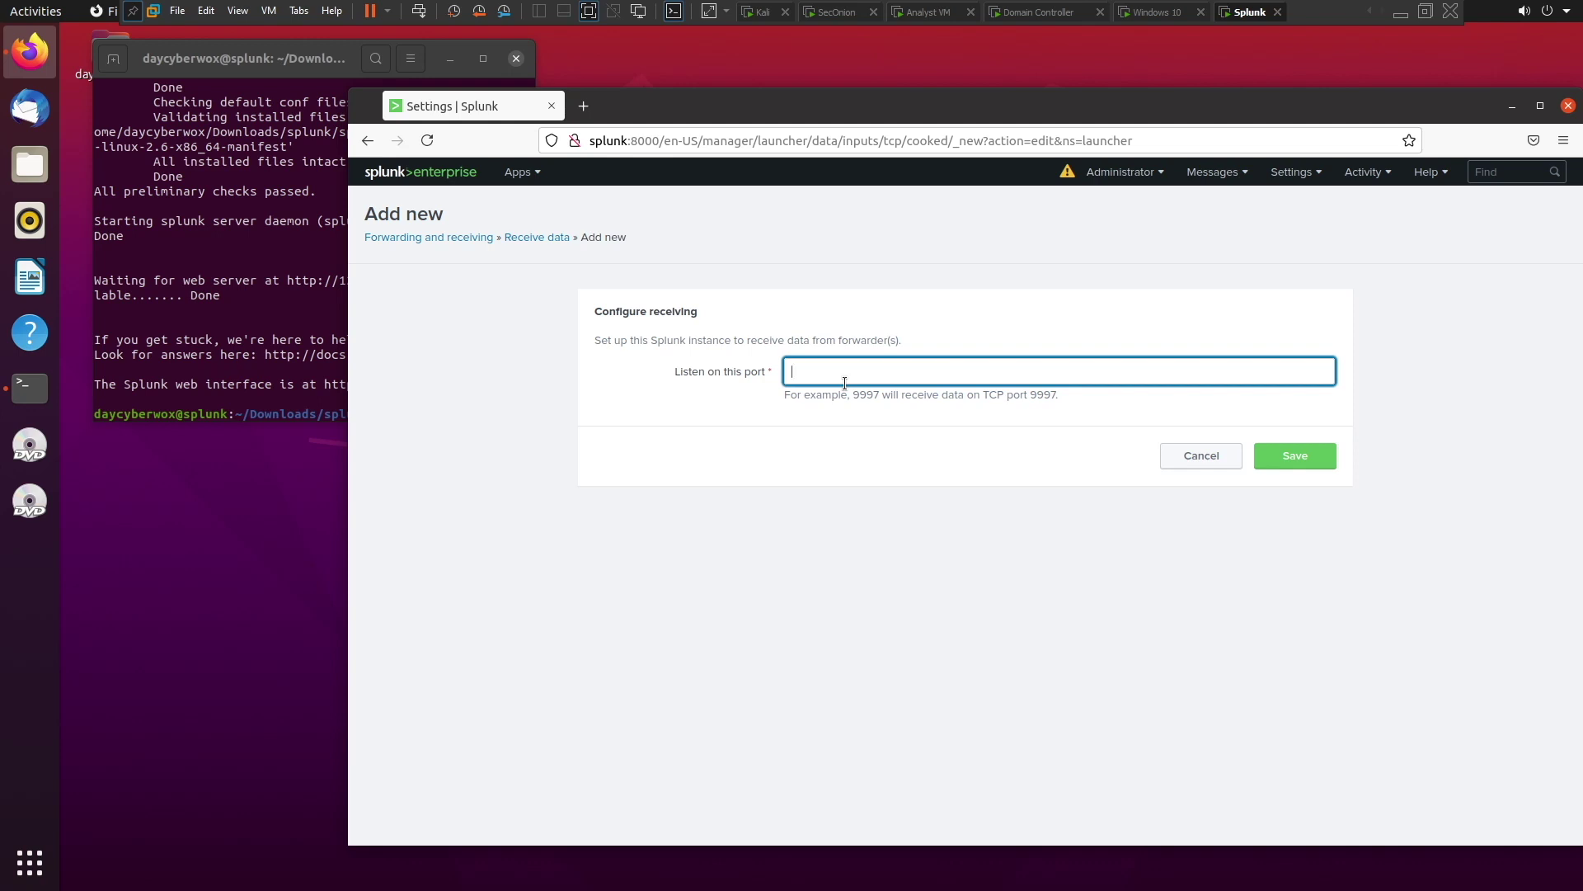
{"action": "type", "text": "9997"}
{"action": "left_click", "coordinate": [1276, 459]}
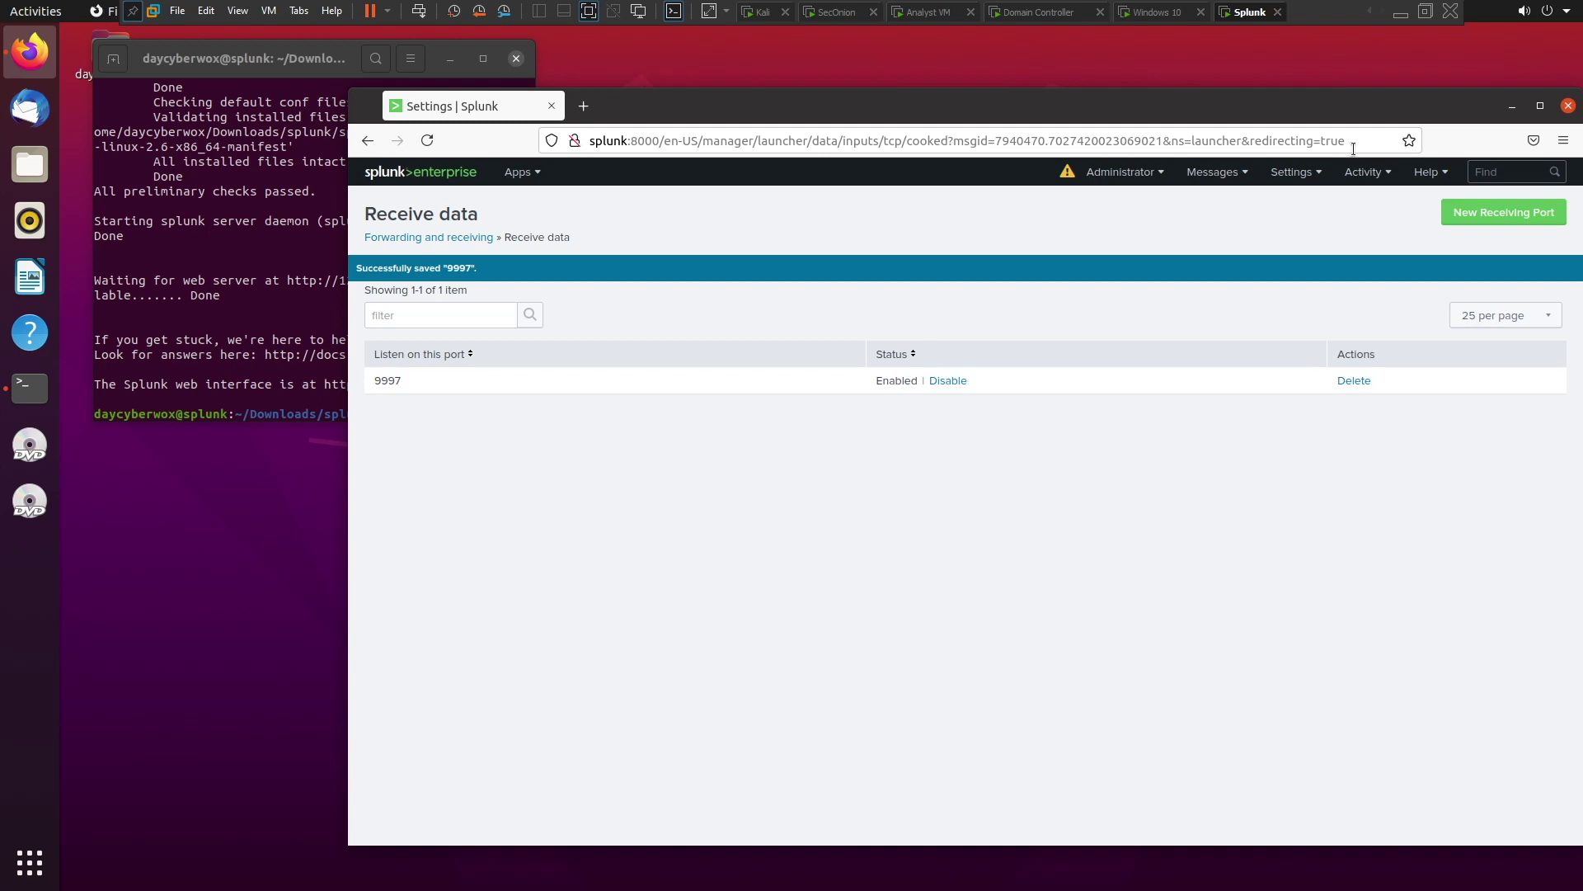
Create a new events index named wineventlog with the default settings and save it
{"action": "left_click", "coordinate": [1297, 171]}
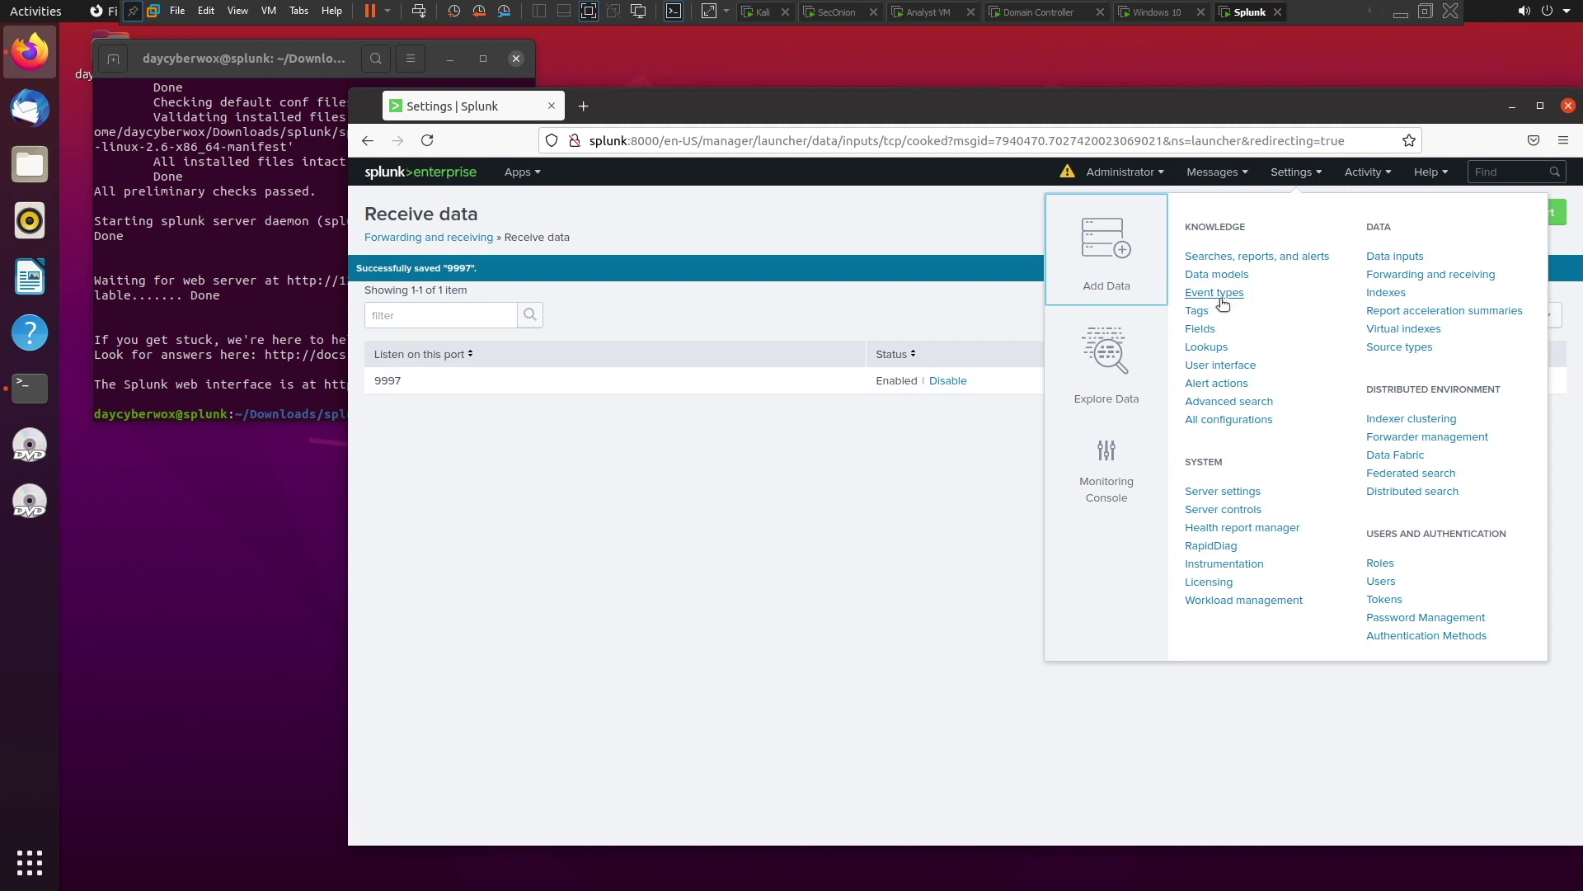
{"action": "left_click", "coordinate": [1375, 293]}
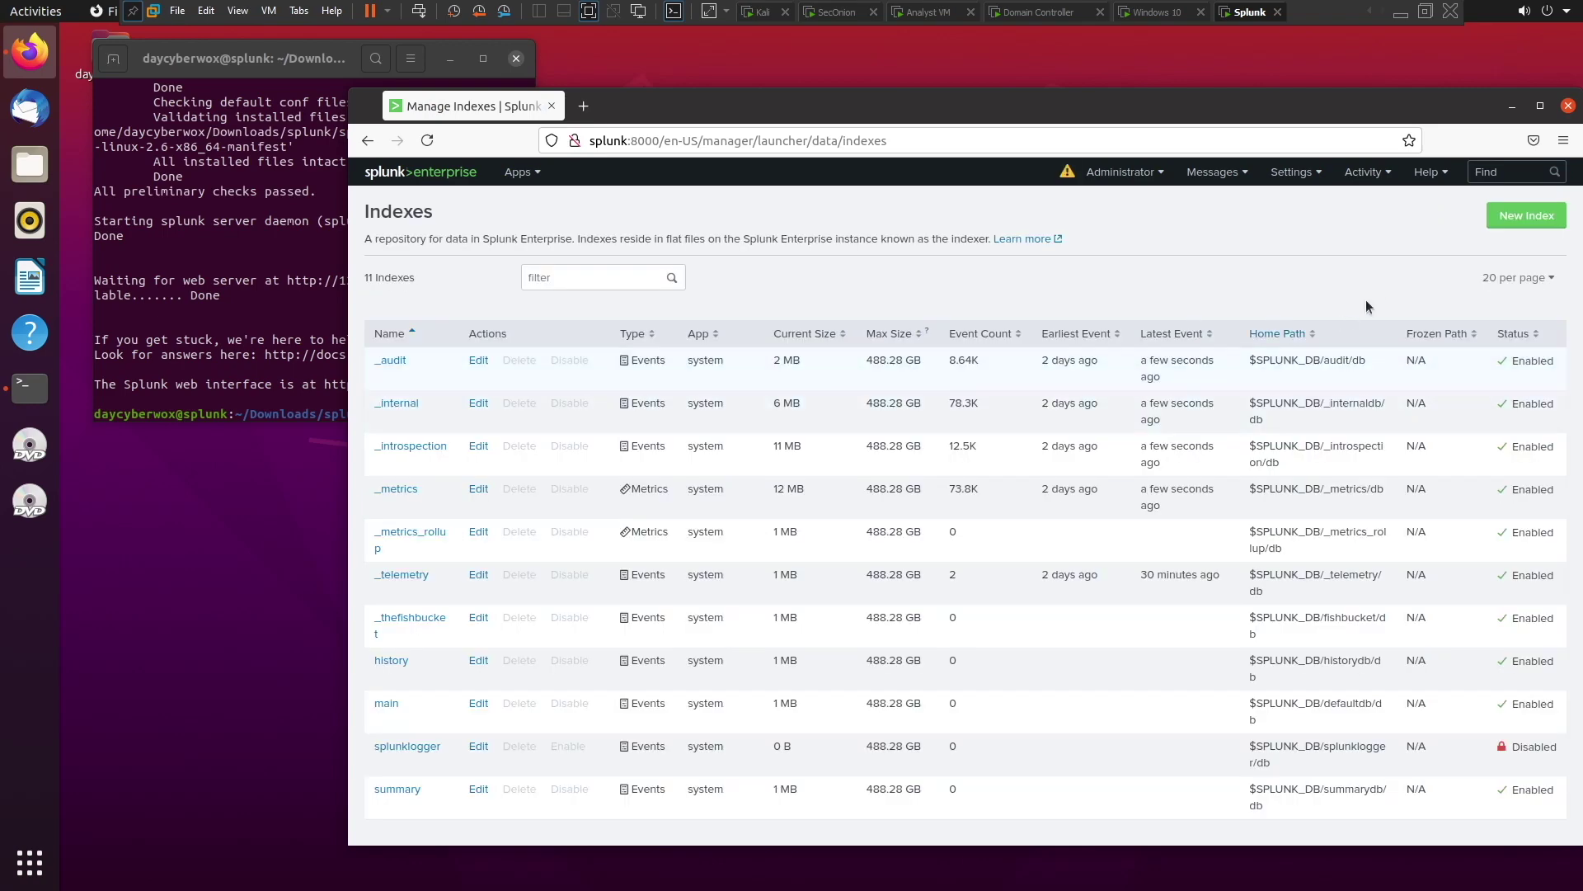
{"action": "left_click", "coordinate": [1546, 229]}
{"action": "left_click", "coordinate": [1516, 220]}
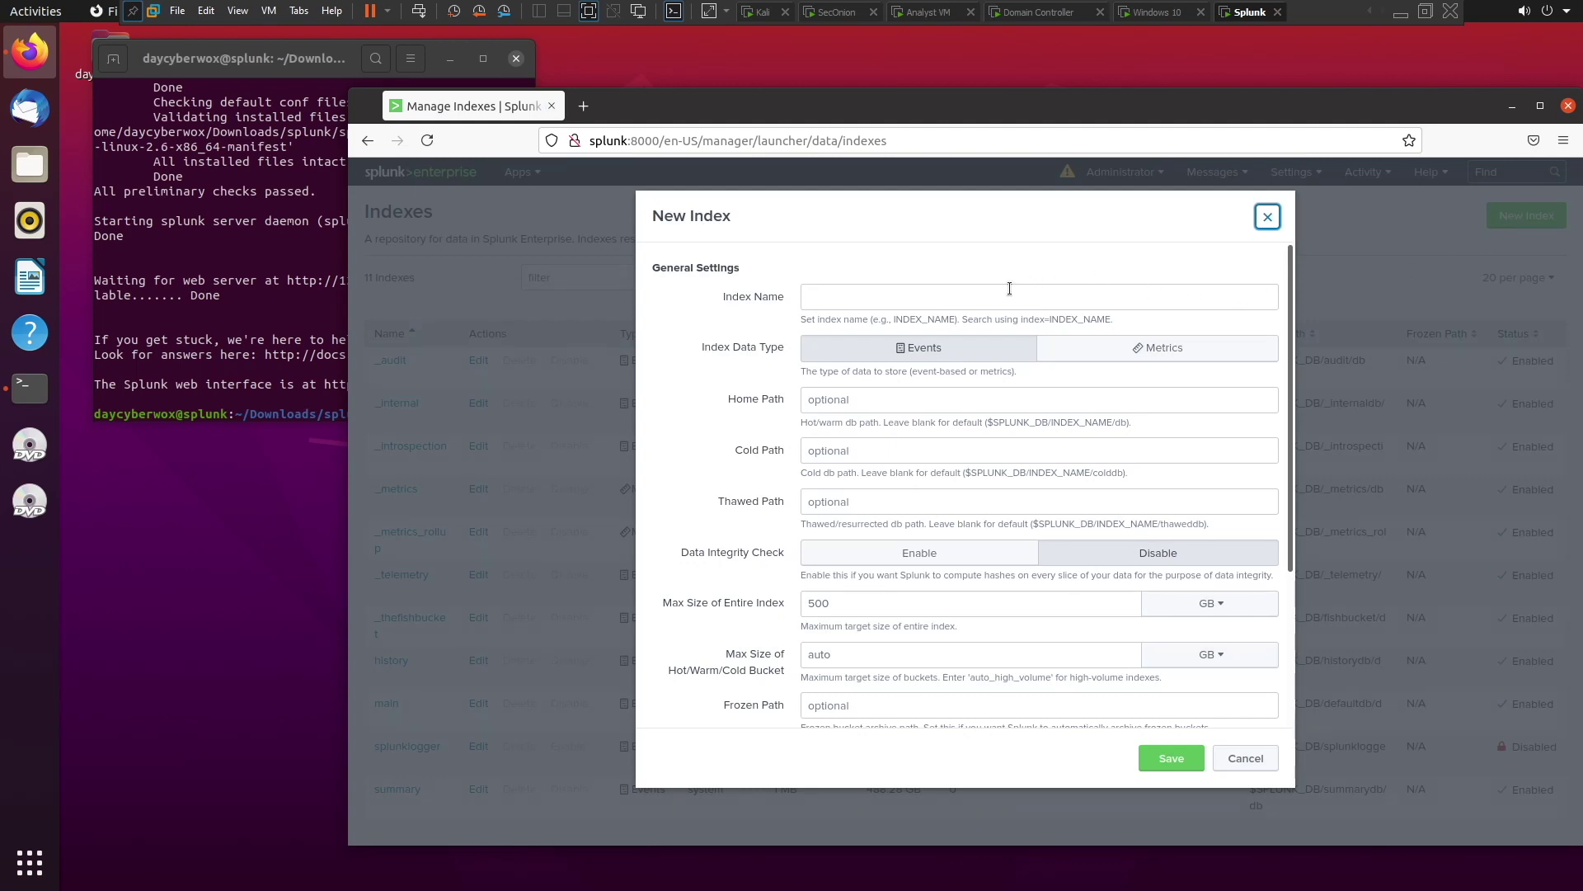
{"action": "left_click", "coordinate": [989, 295]}
{"action": "type", "text": "wineventlog"}
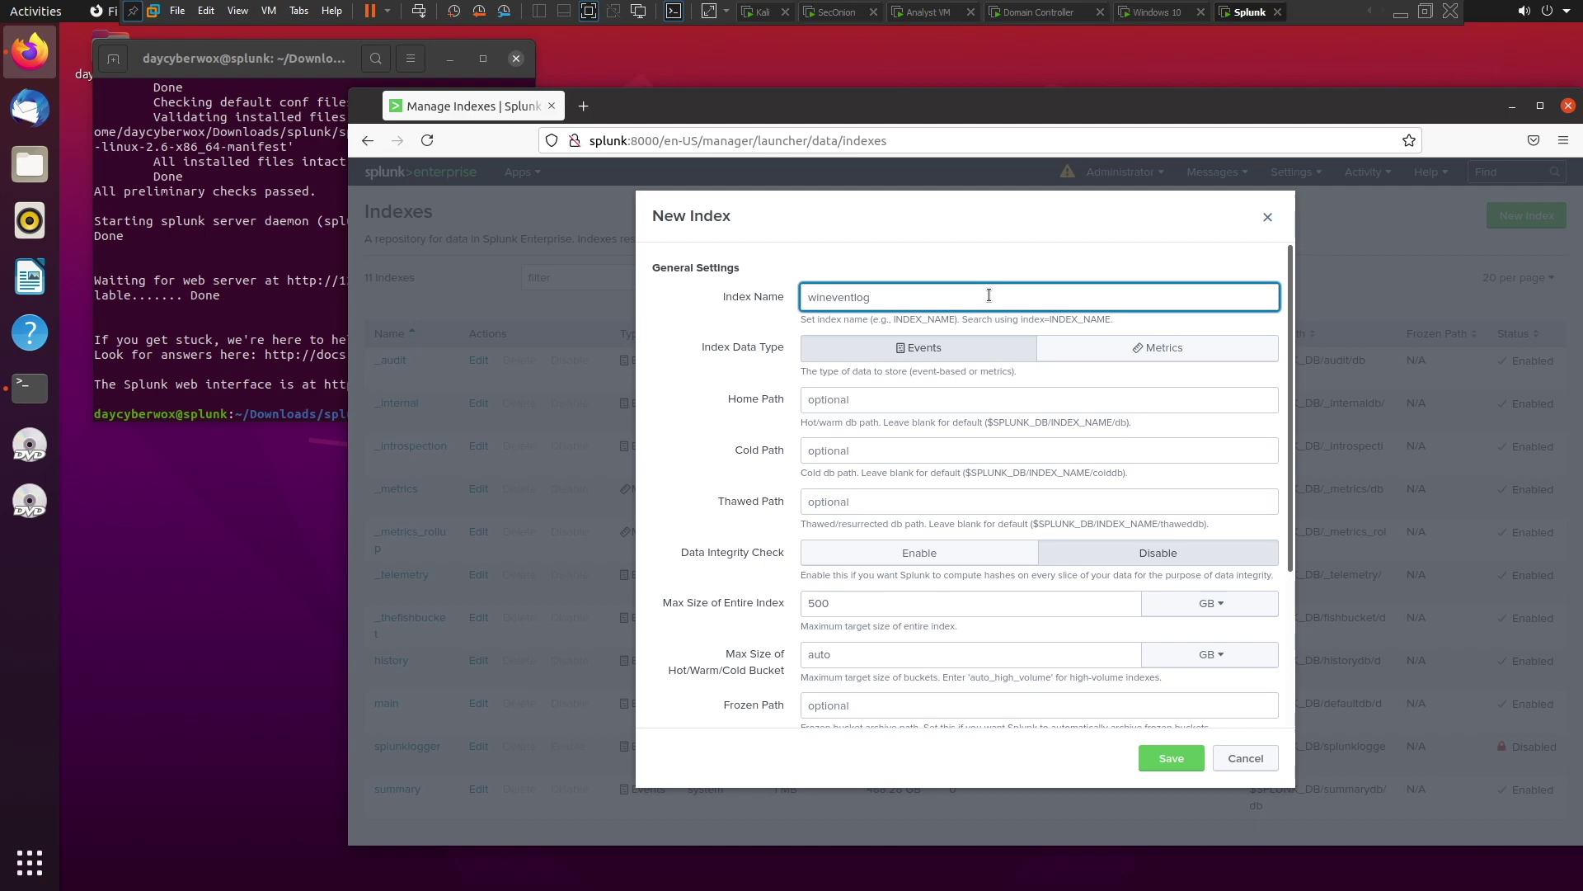
{"action": "scroll", "coordinate": [923, 546], "scroll_direction": "down", "scroll_amount": 3}
{"action": "left_click", "coordinate": [1166, 759]}
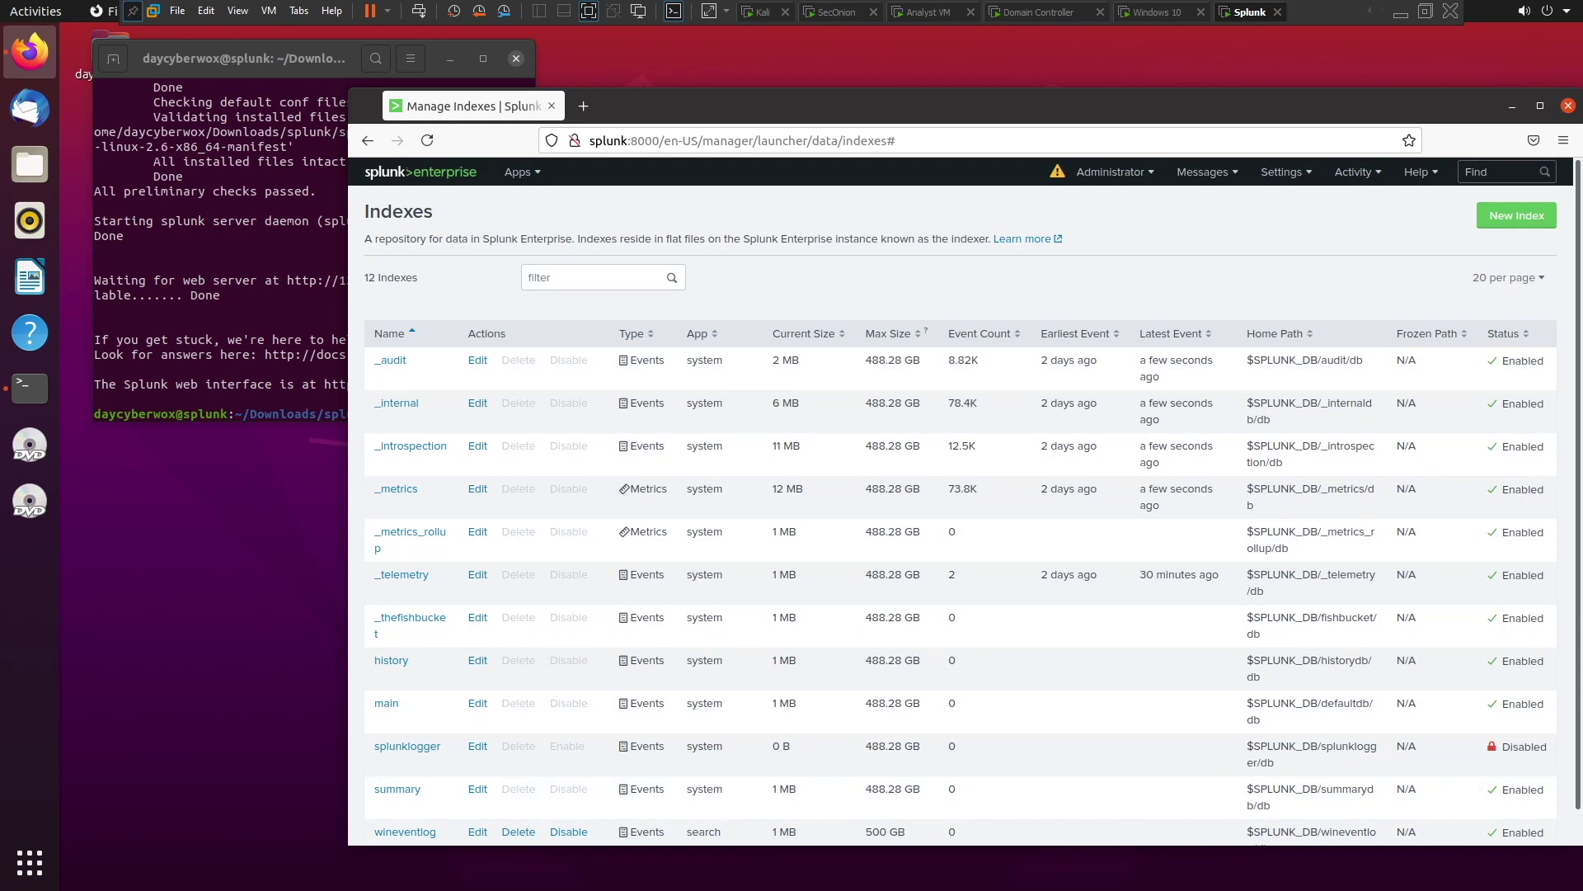
Check the end of the index list and open the Splunk home page in a new browser tab
{"action": "scroll", "coordinate": [640, 555], "scroll_direction": "down", "scroll_amount": 1}
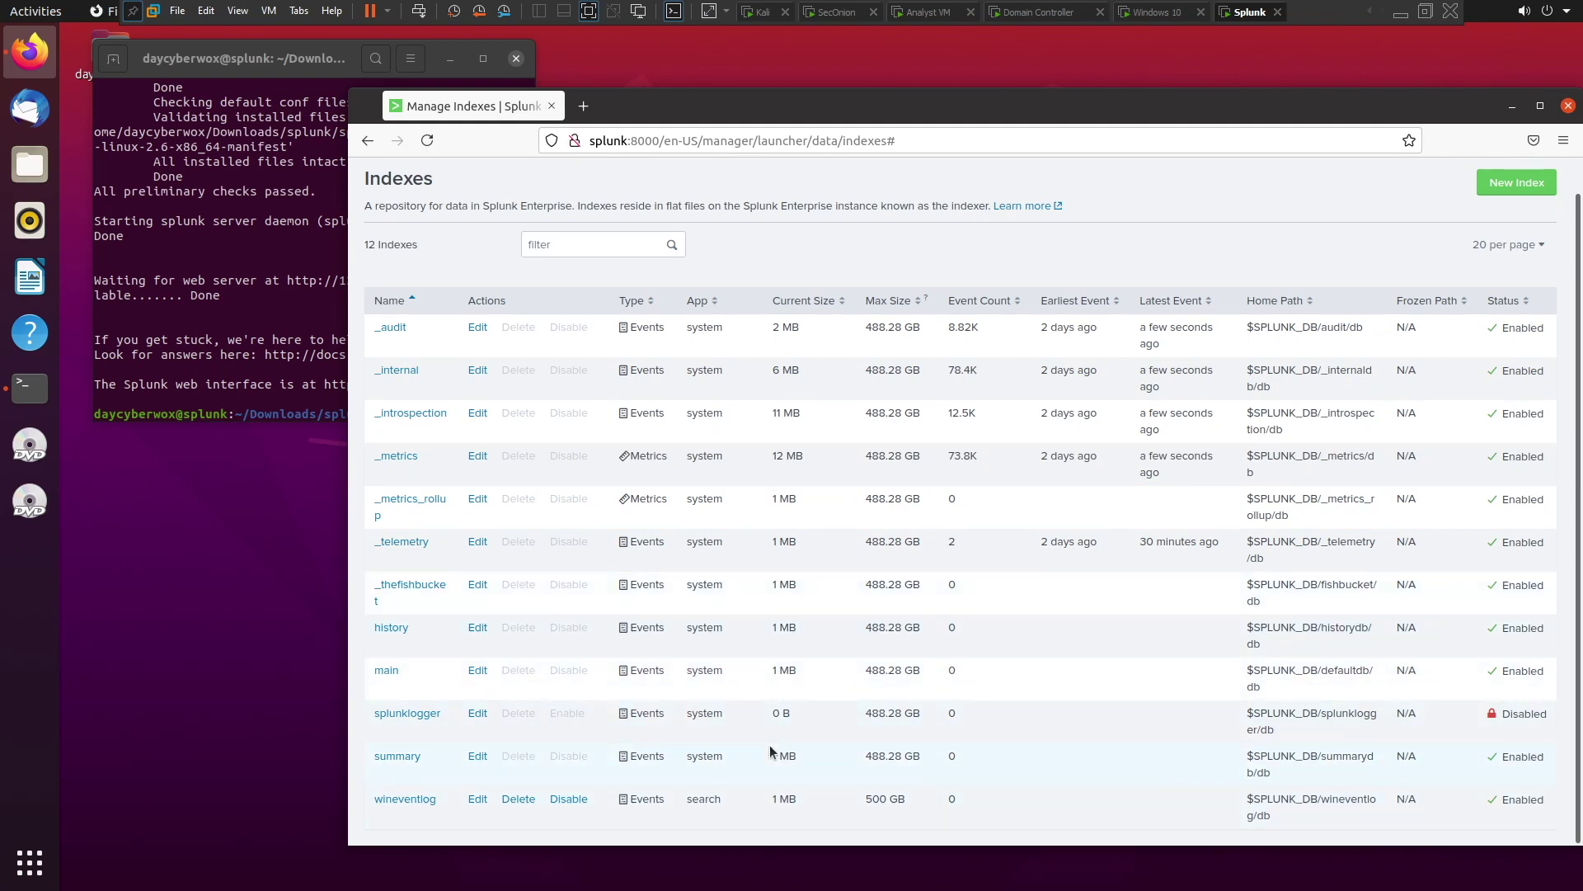
{"action": "scroll", "coordinate": [770, 751], "scroll_direction": "up", "scroll_amount": 1}
{"action": "middle_click", "coordinate": [439, 181]}
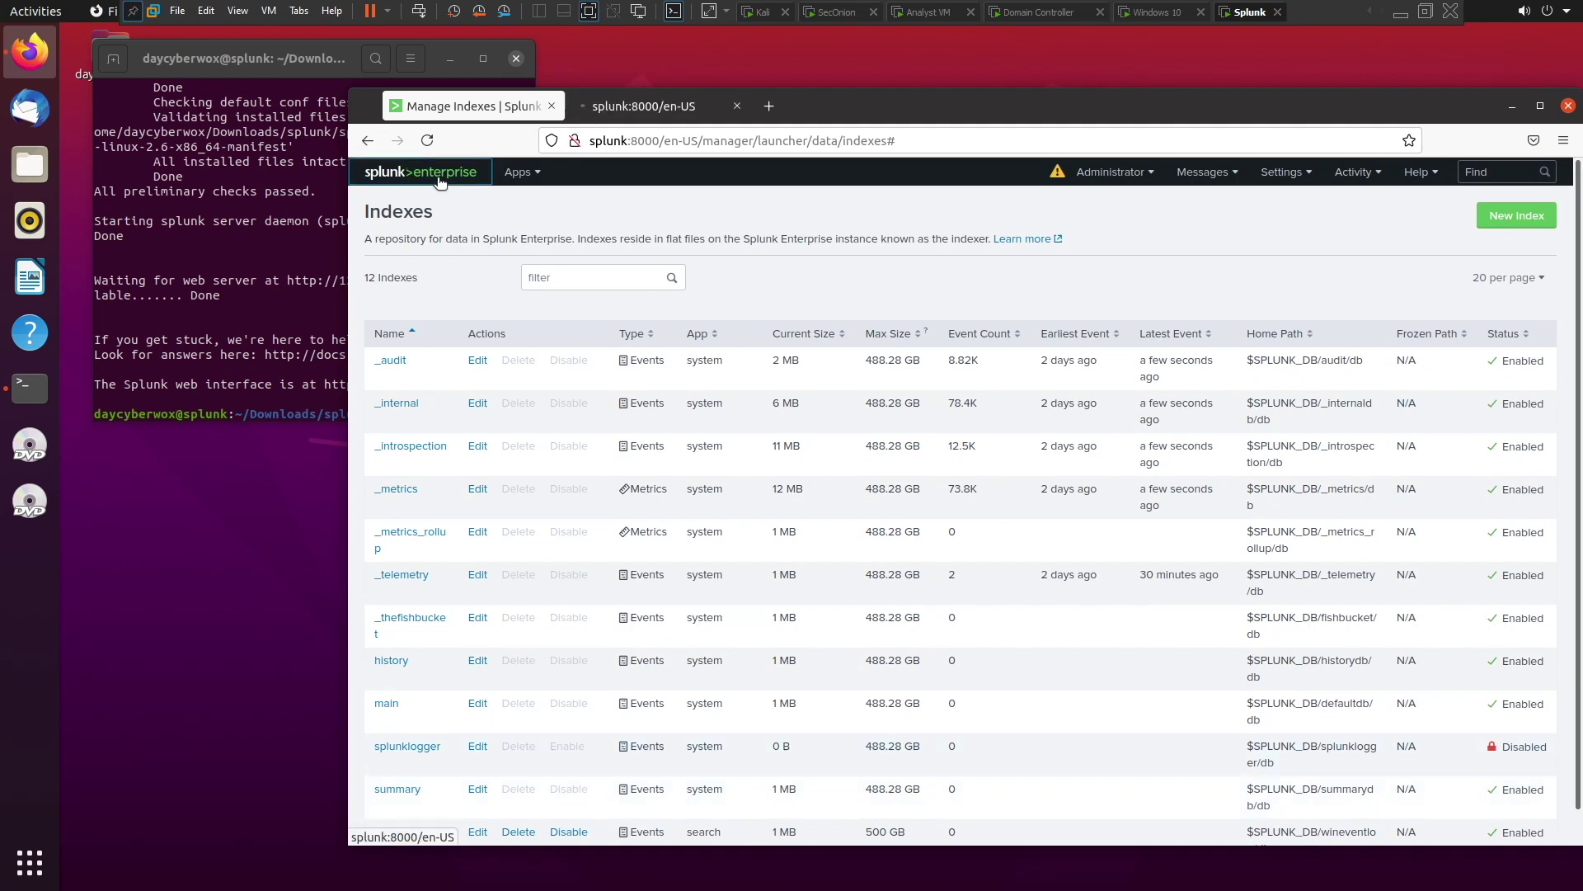
{"action": "left_click", "coordinate": [665, 117]}
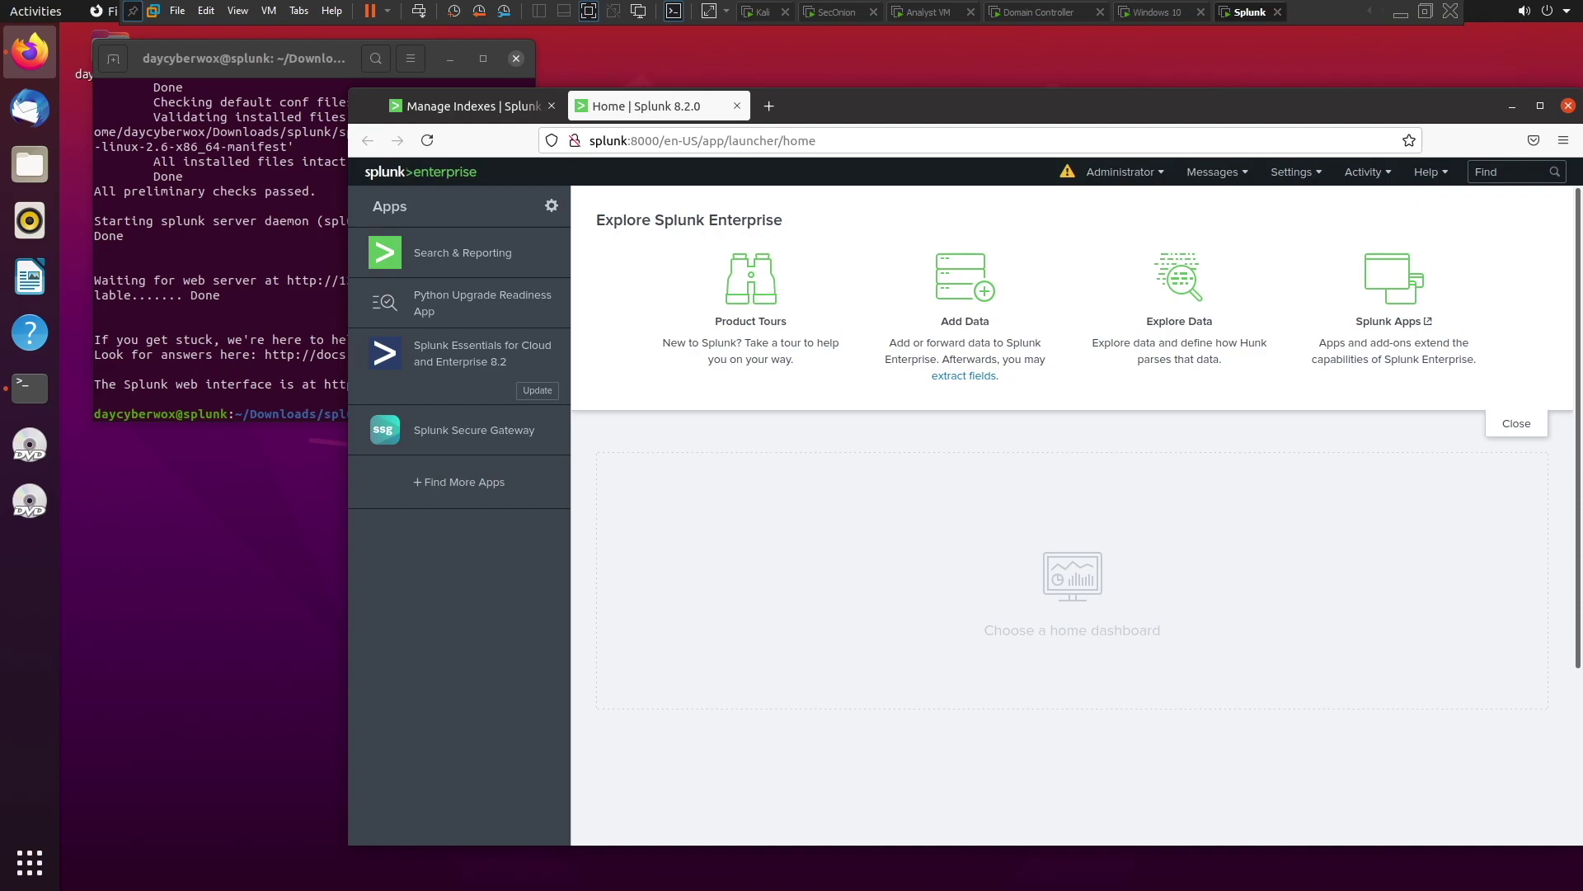
{"action": "left_click", "coordinate": [1072, 11]}
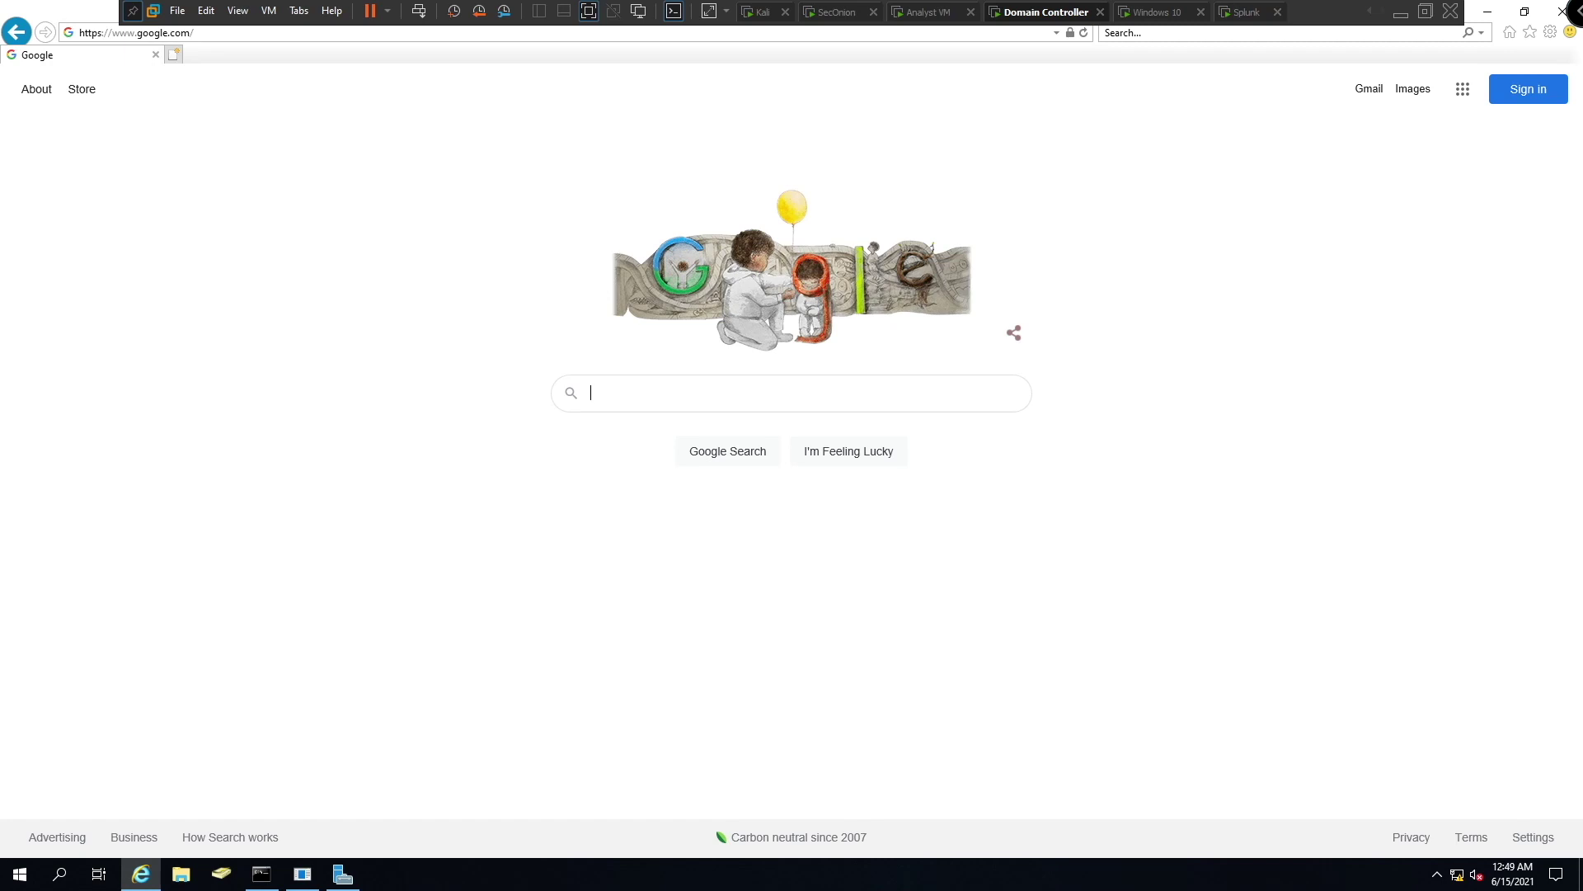
{"action": "left_click", "coordinate": [294, 36]}
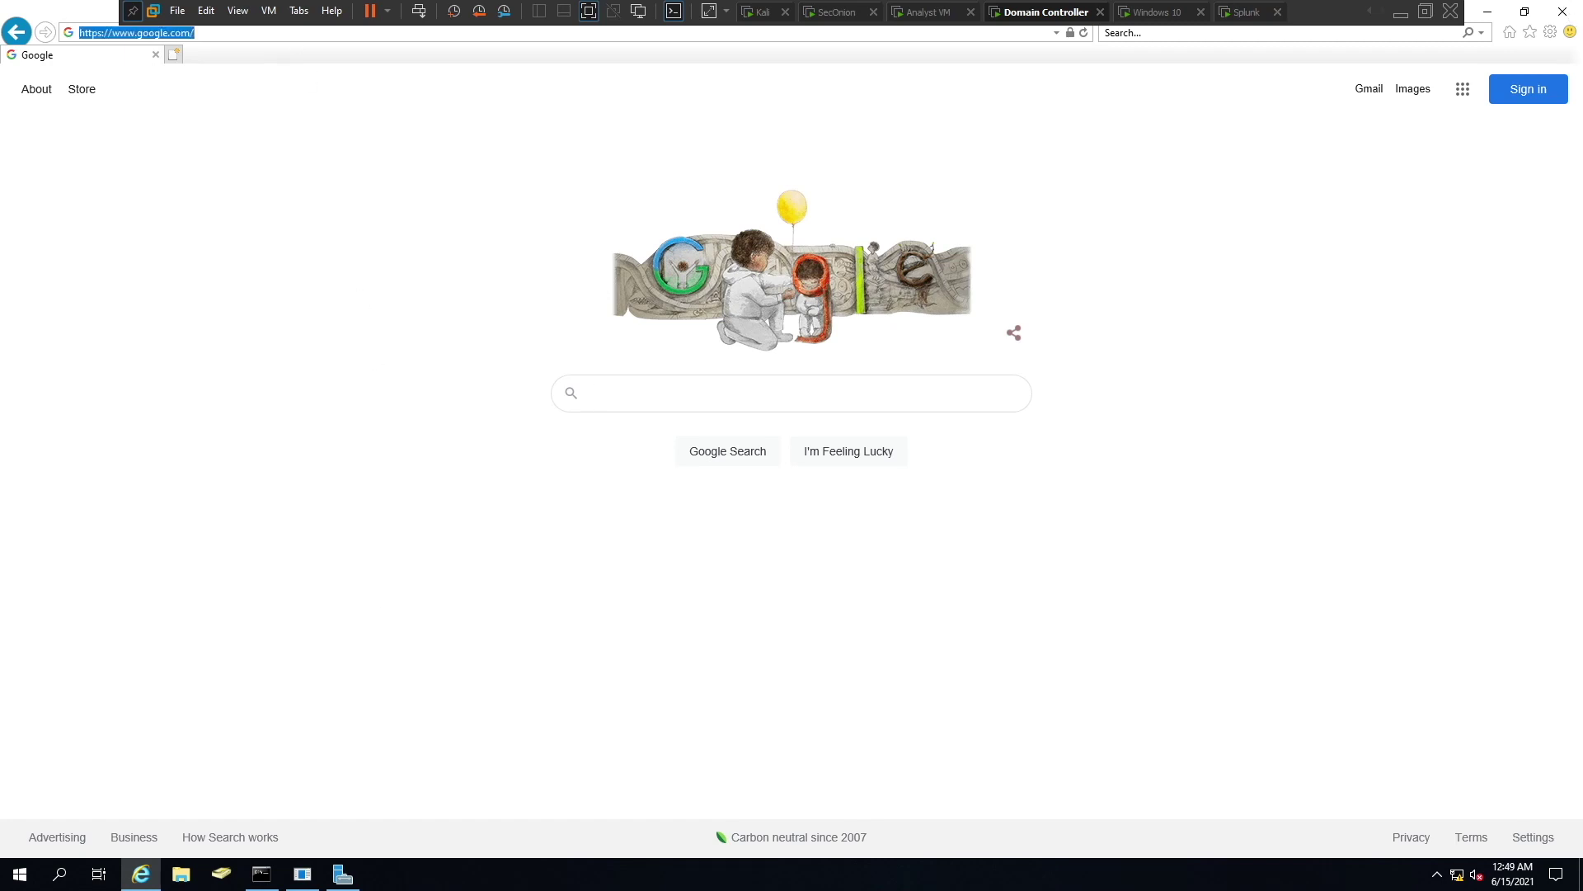
{"action": "type", "text": "https://www.splunk.com/en_us/download/universal-forwarder.html"}
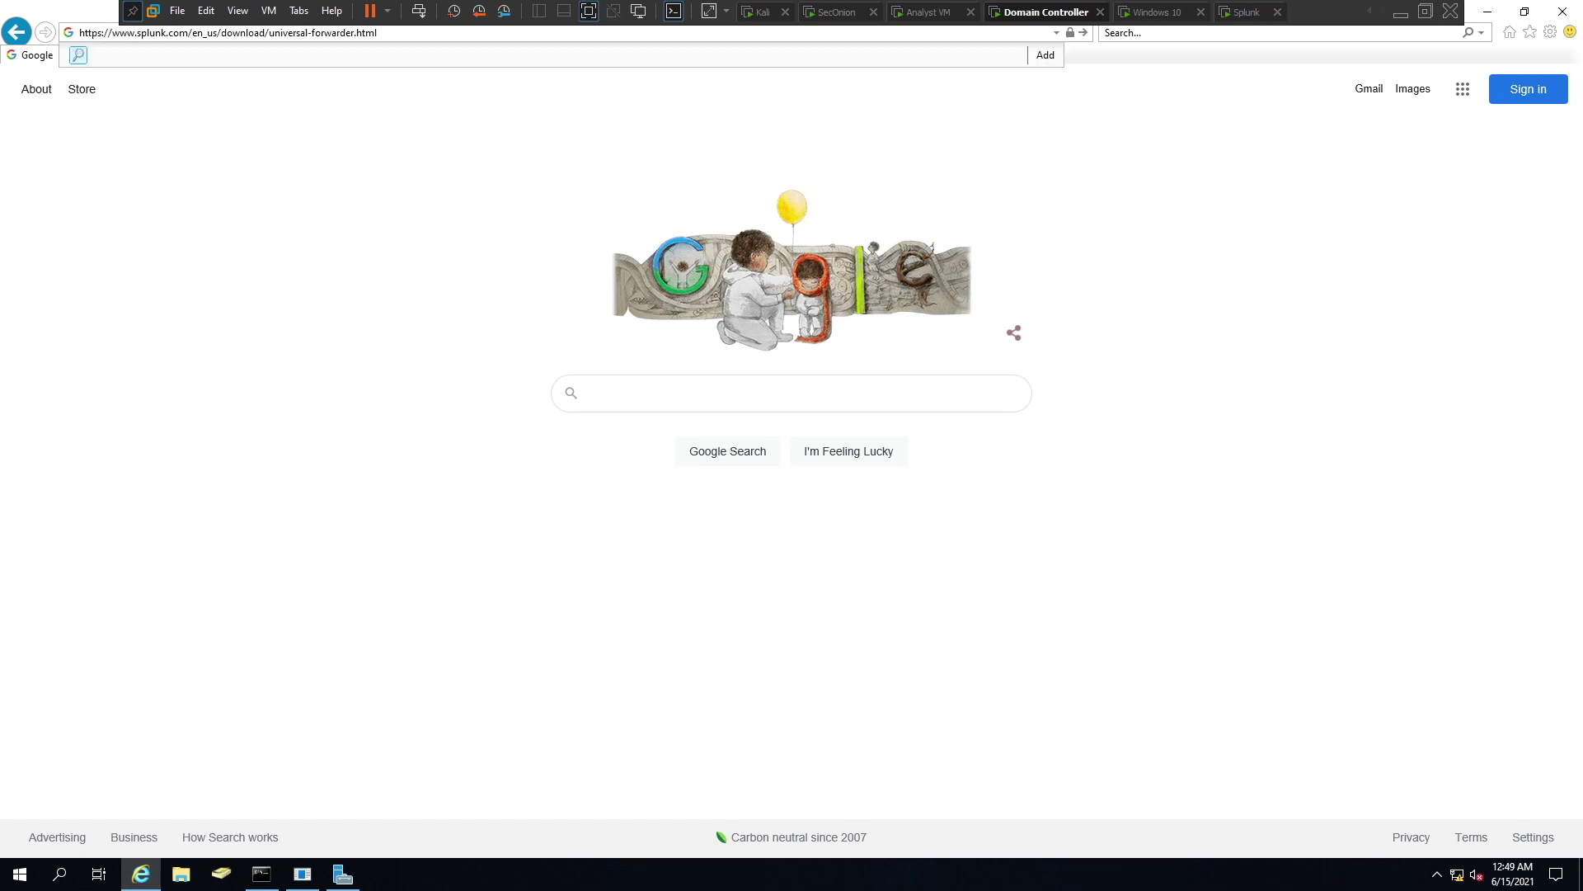
{"action": "key", "text": "Return"}
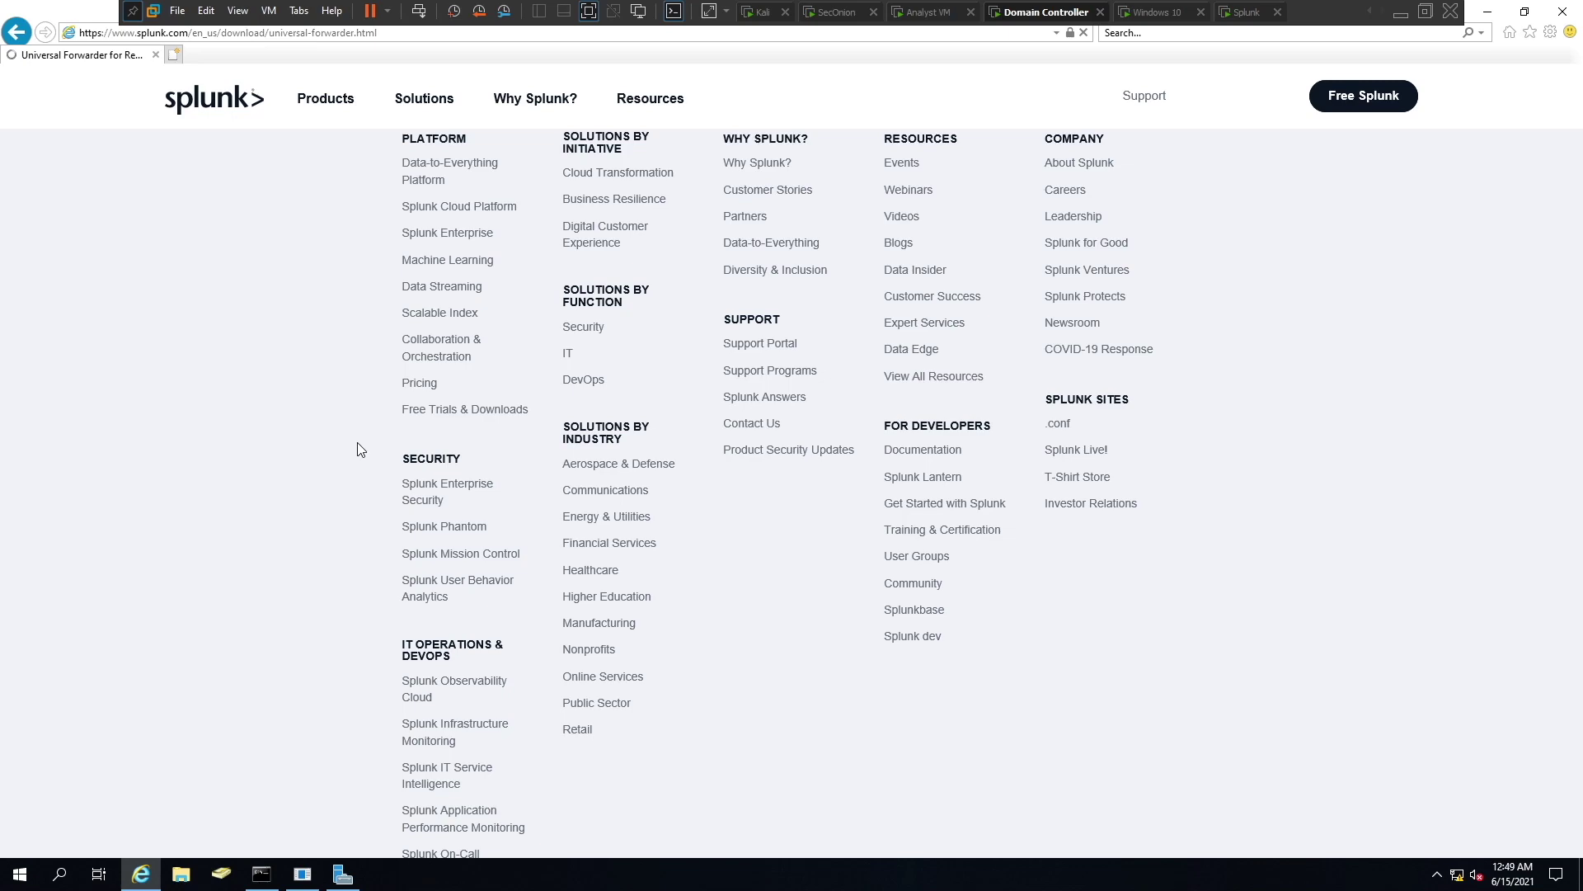
{"action": "scroll", "coordinate": [1245, 355], "scroll_direction": "down", "scroll_amount": 5}
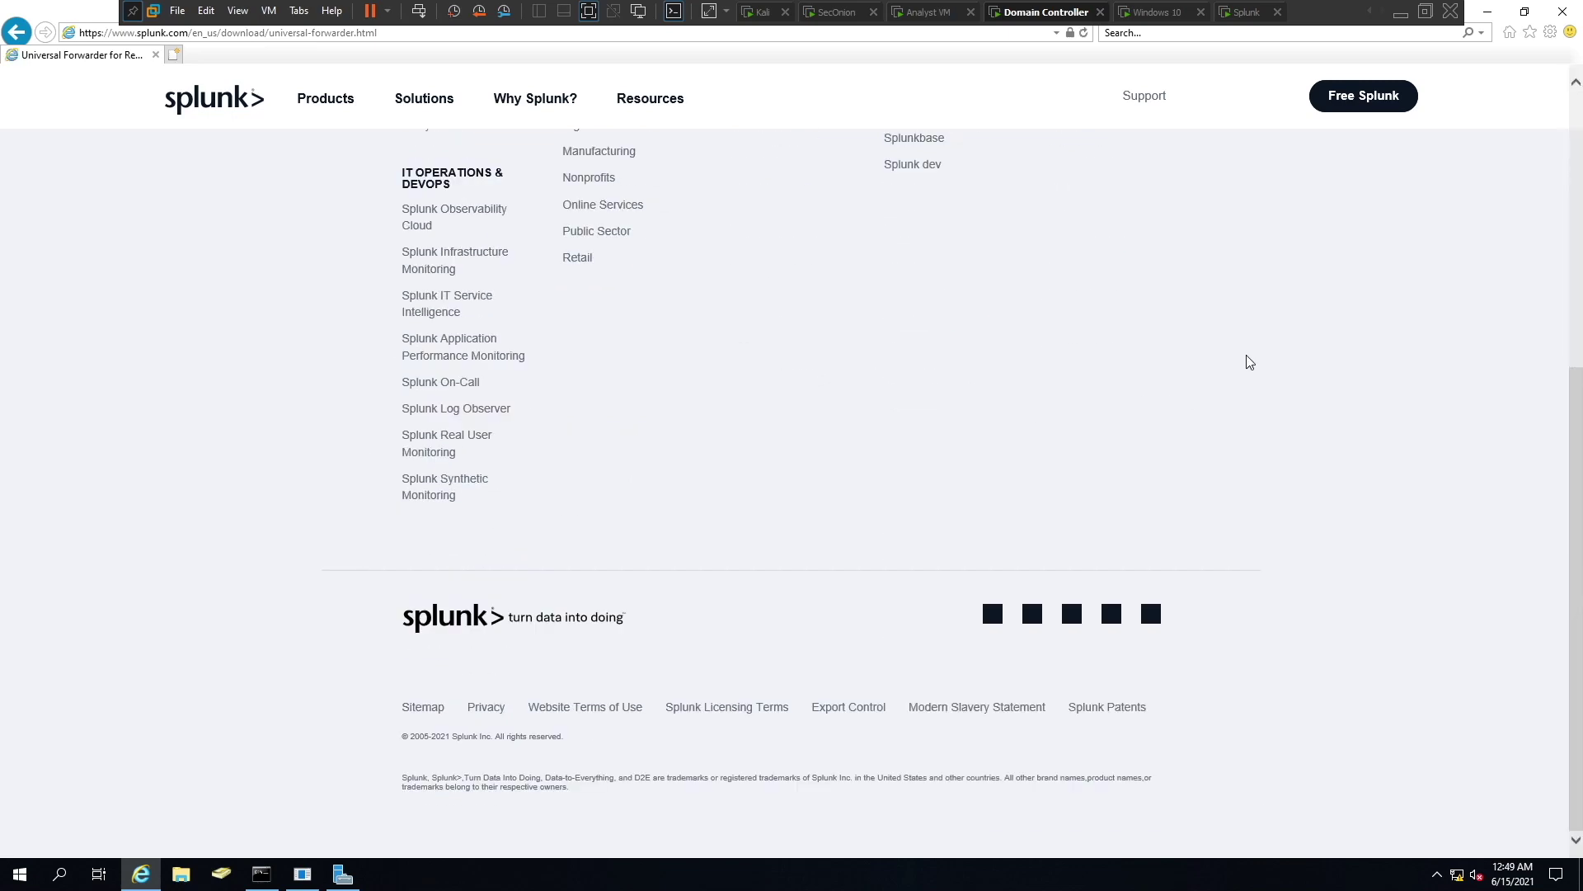
{"action": "scroll", "coordinate": [1245, 355], "scroll_direction": "up", "scroll_amount": 5}
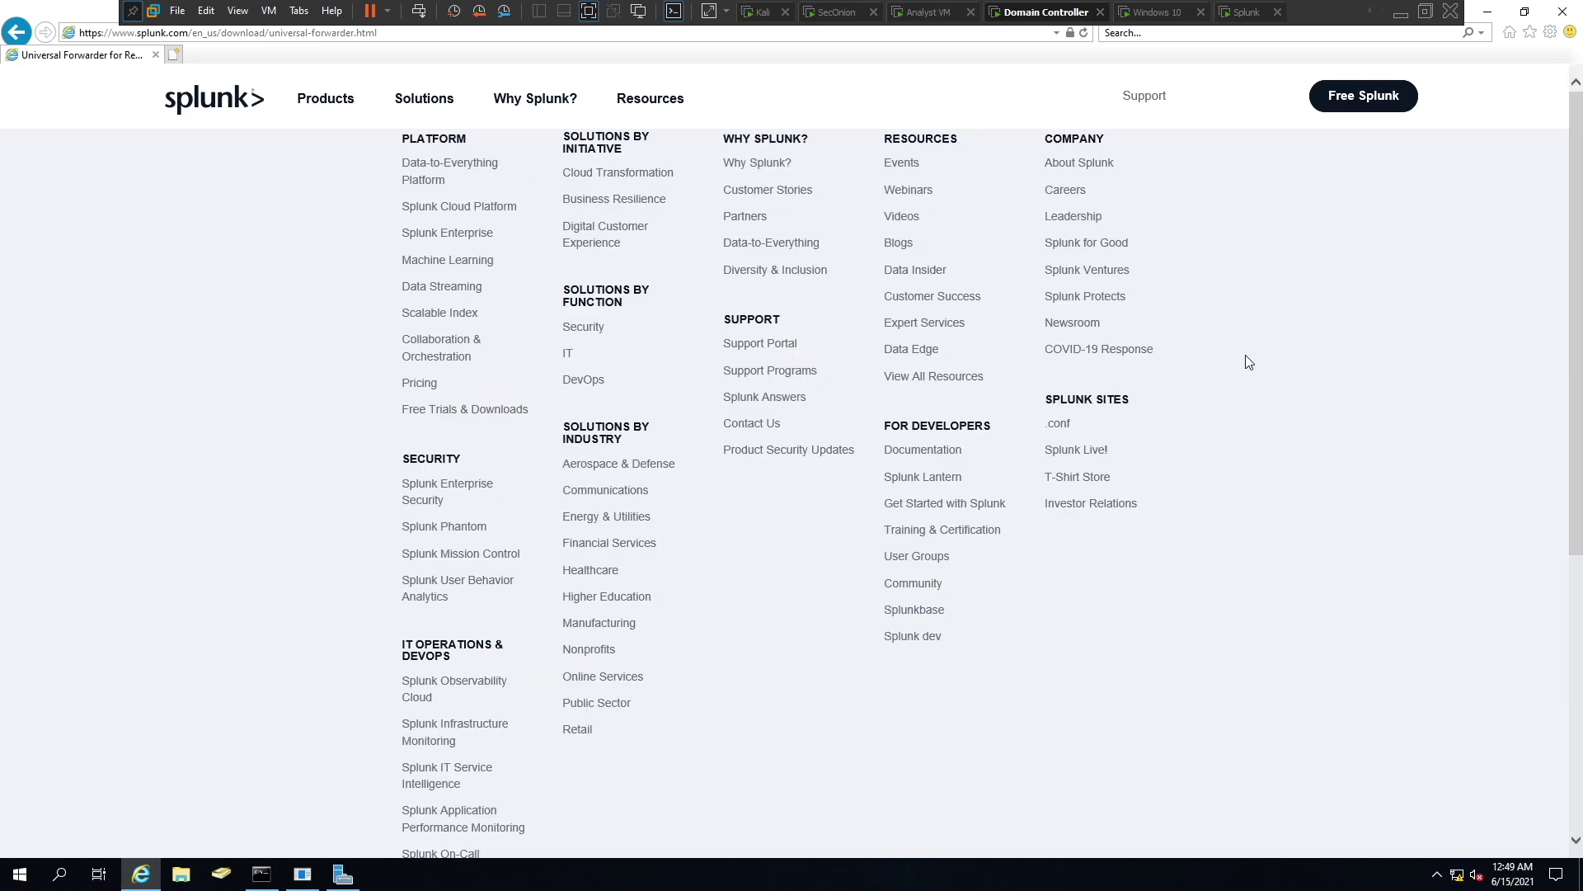
Enable file downloads in the custom security settings of Internet Explorer's Internet zone
{"action": "left_click", "coordinate": [1551, 32]}
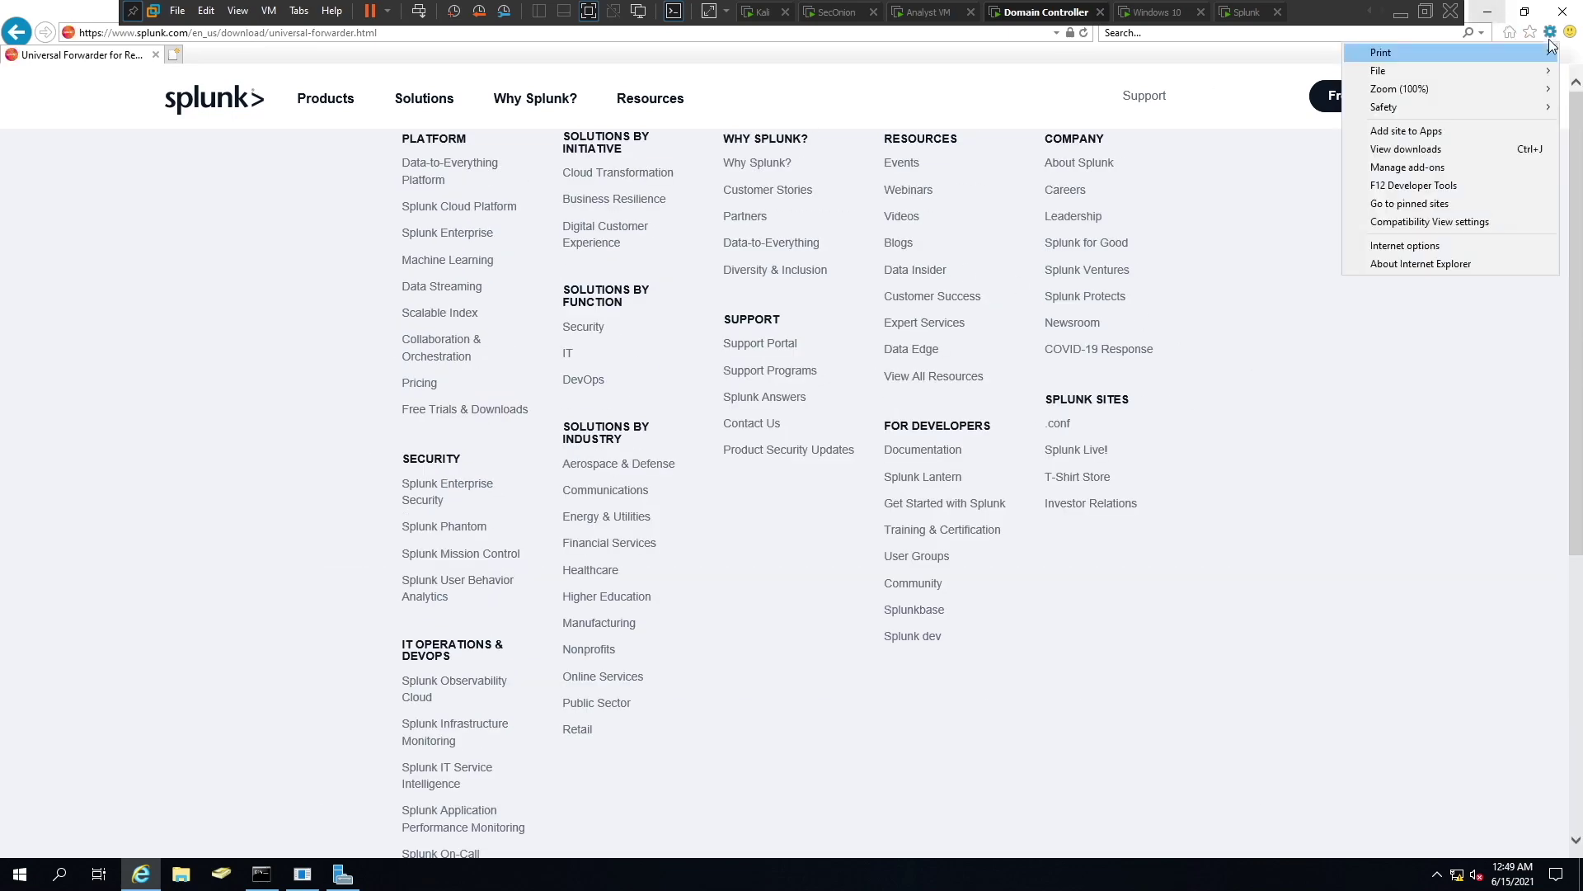
{"action": "left_click", "coordinate": [1406, 250]}
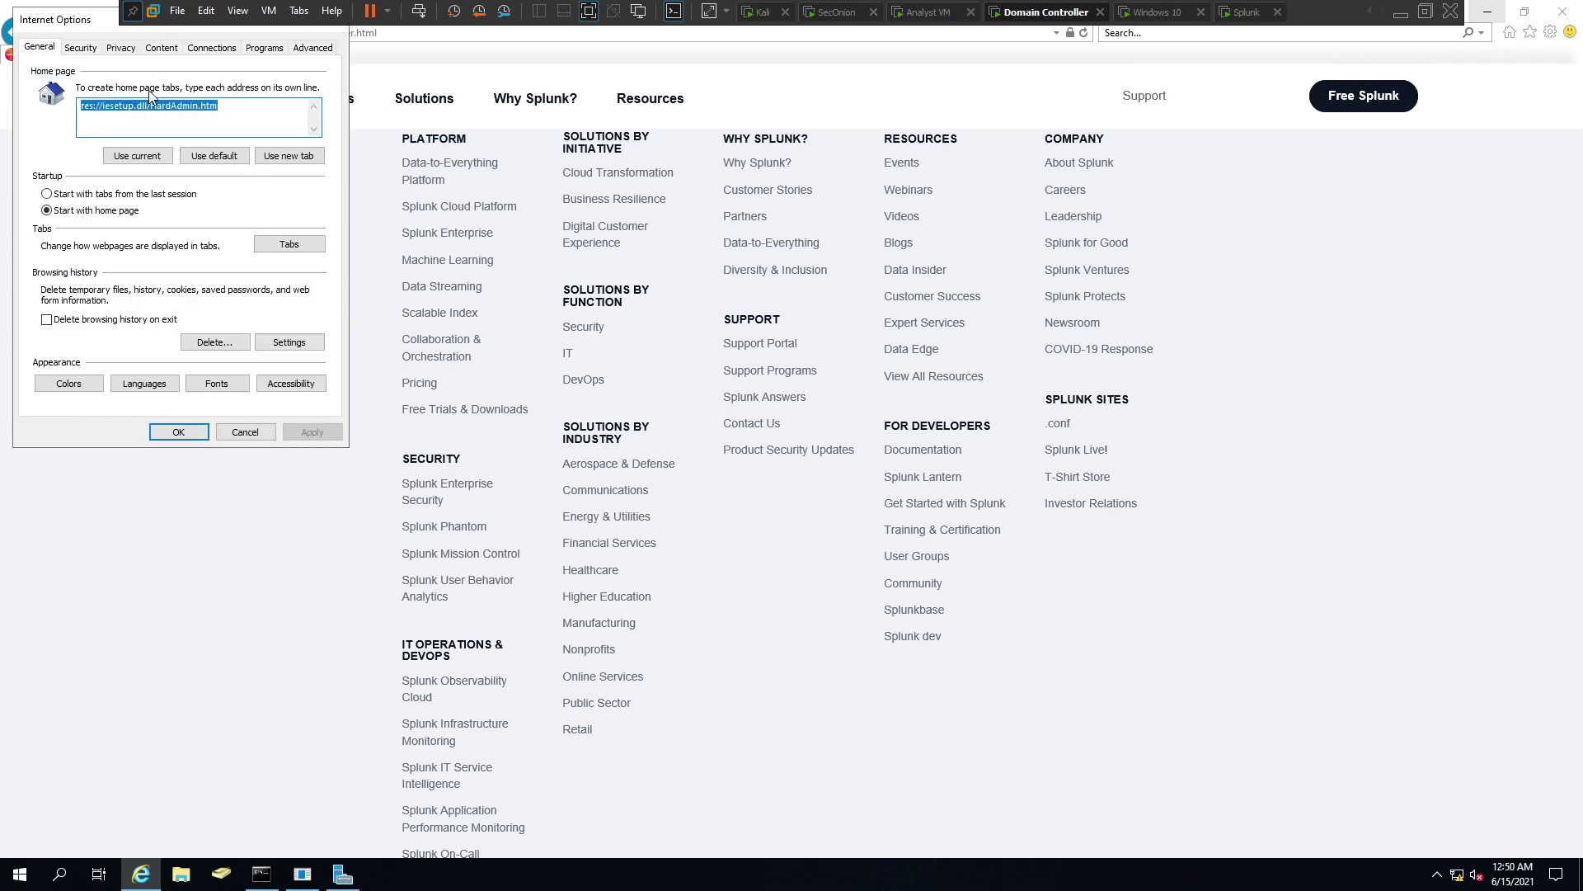
{"action": "left_click", "coordinate": [80, 47]}
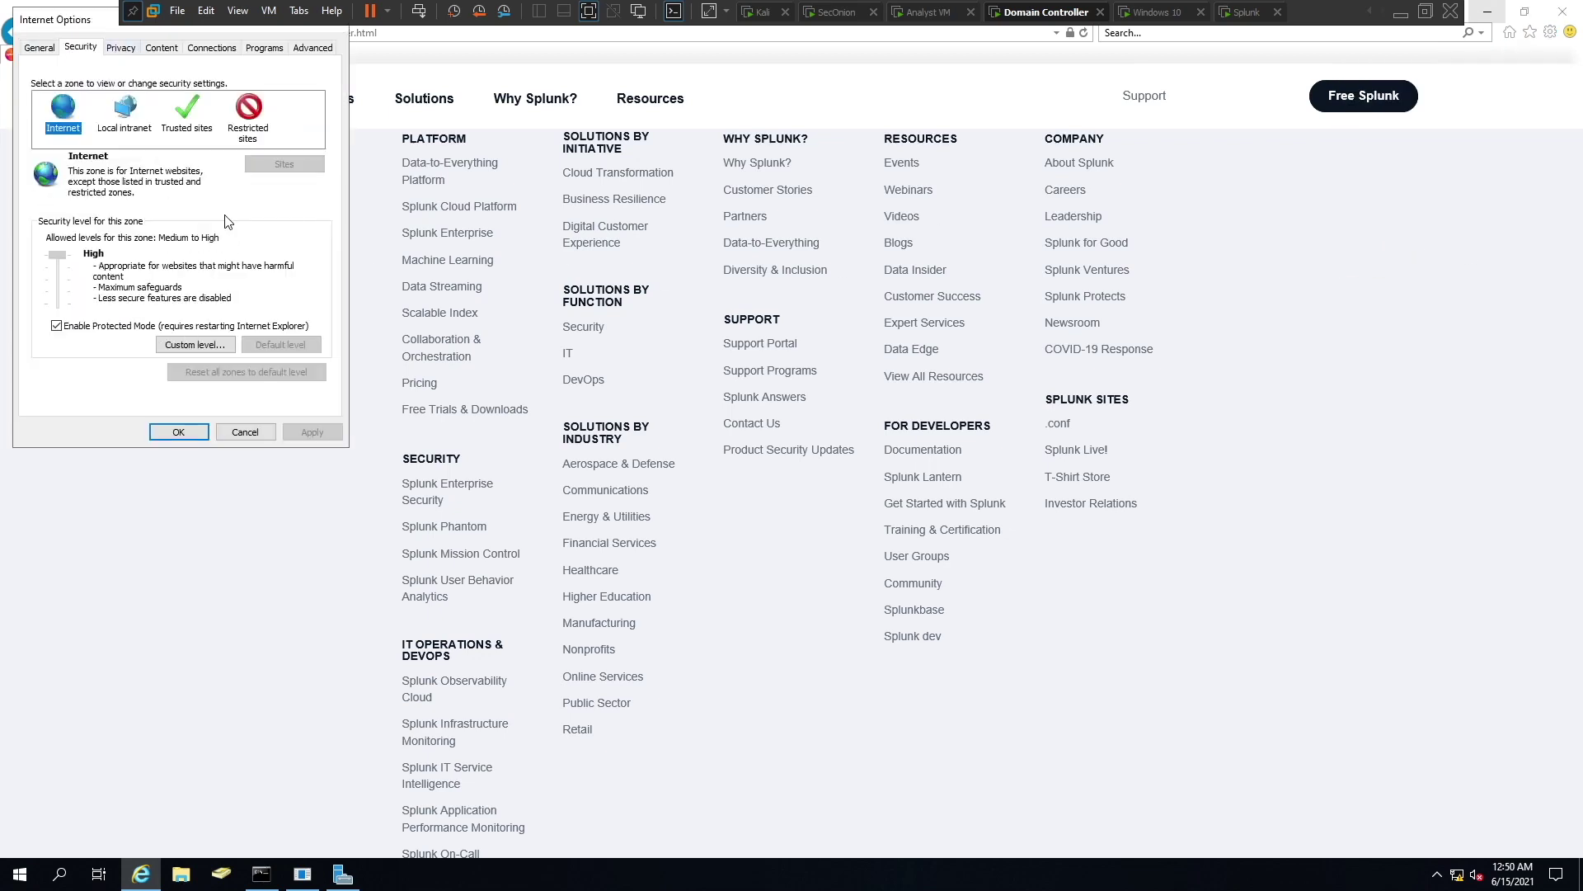
{"action": "left_click", "coordinate": [216, 348]}
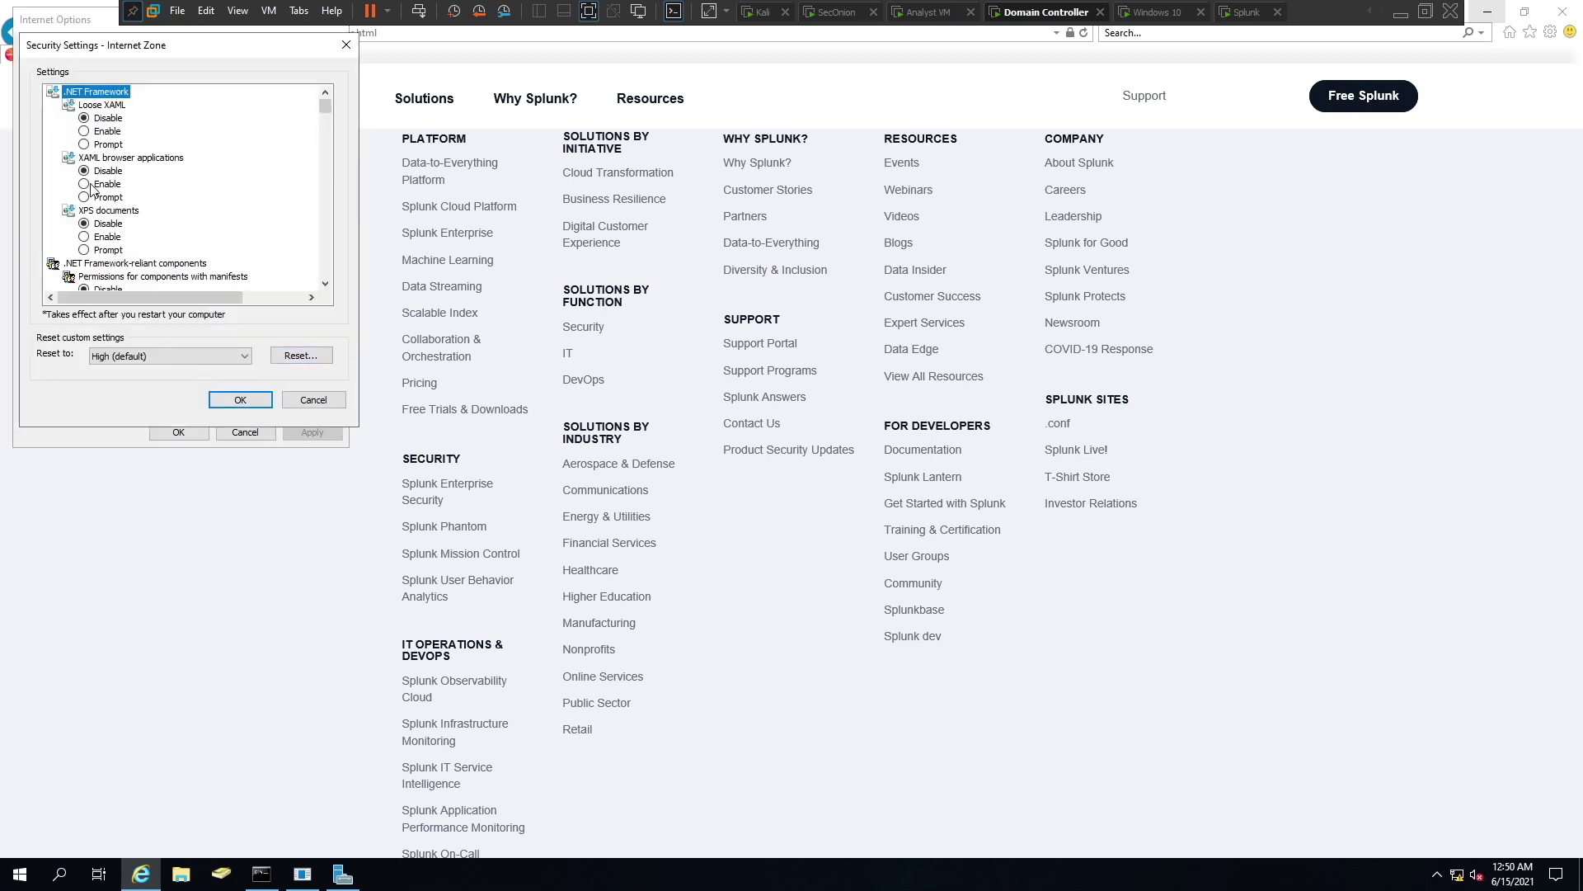
{"action": "scroll", "coordinate": [93, 191], "scroll_direction": "down", "scroll_amount": 5}
{"action": "scroll", "coordinate": [92, 191], "scroll_direction": "down", "scroll_amount": 6}
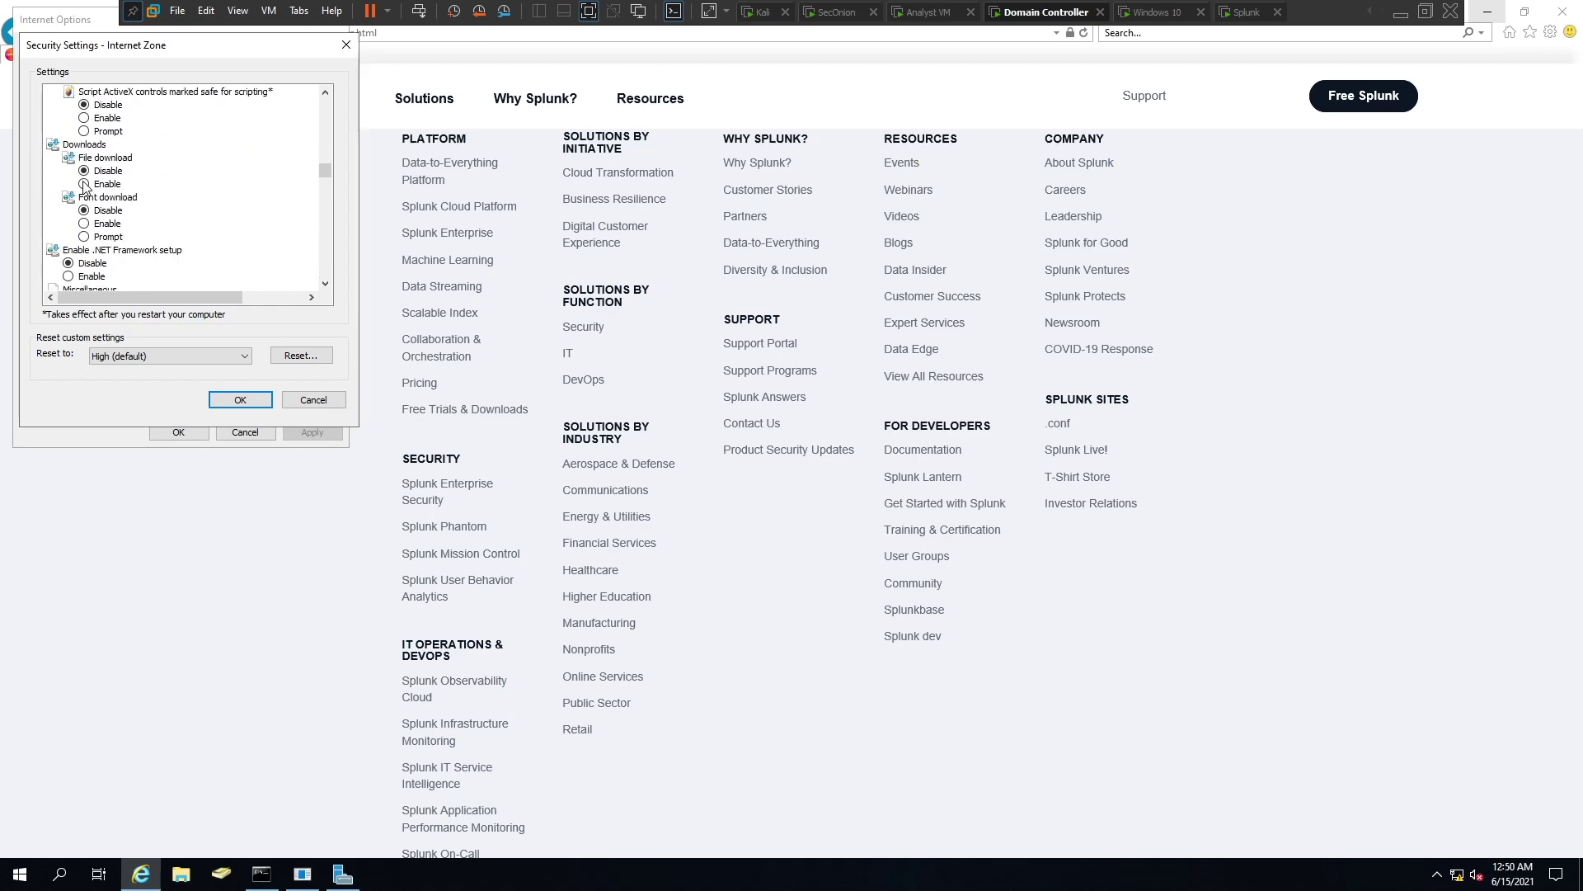
{"action": "left_click", "coordinate": [83, 183]}
{"action": "left_click", "coordinate": [240, 399]}
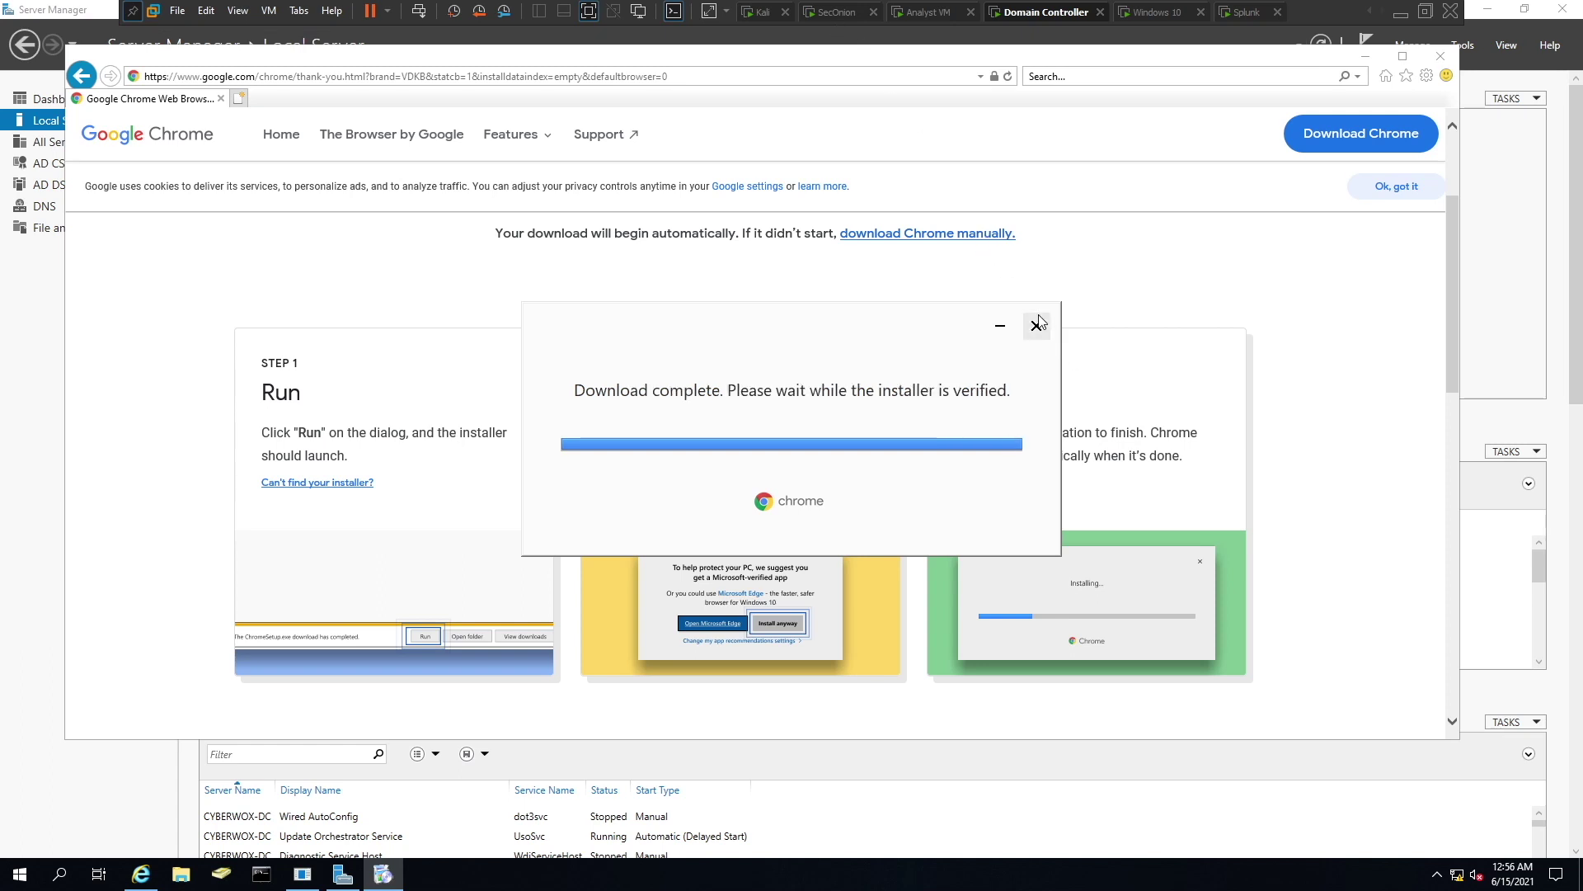
Switch to the Analyst VM, unlock it with the account password, and reload the Security Onion Alerts page
{"action": "left_click", "coordinate": [835, 14]}
{"action": "left_click", "coordinate": [925, 13]}
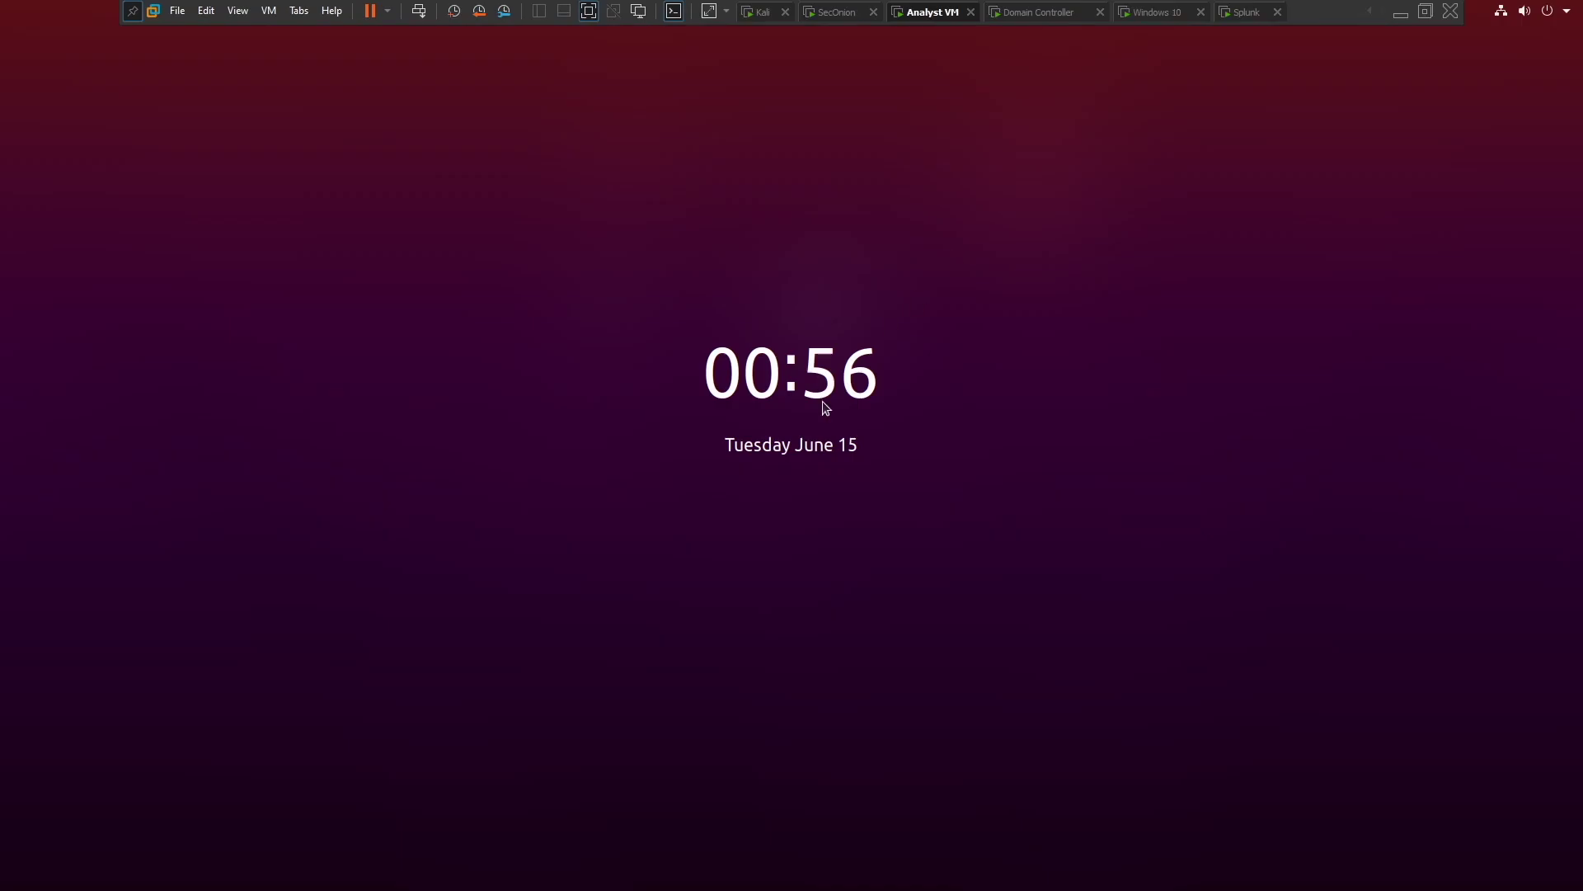
{"action": "left_click", "coordinate": [826, 407]}
{"action": "type", "text": "•••••••"}
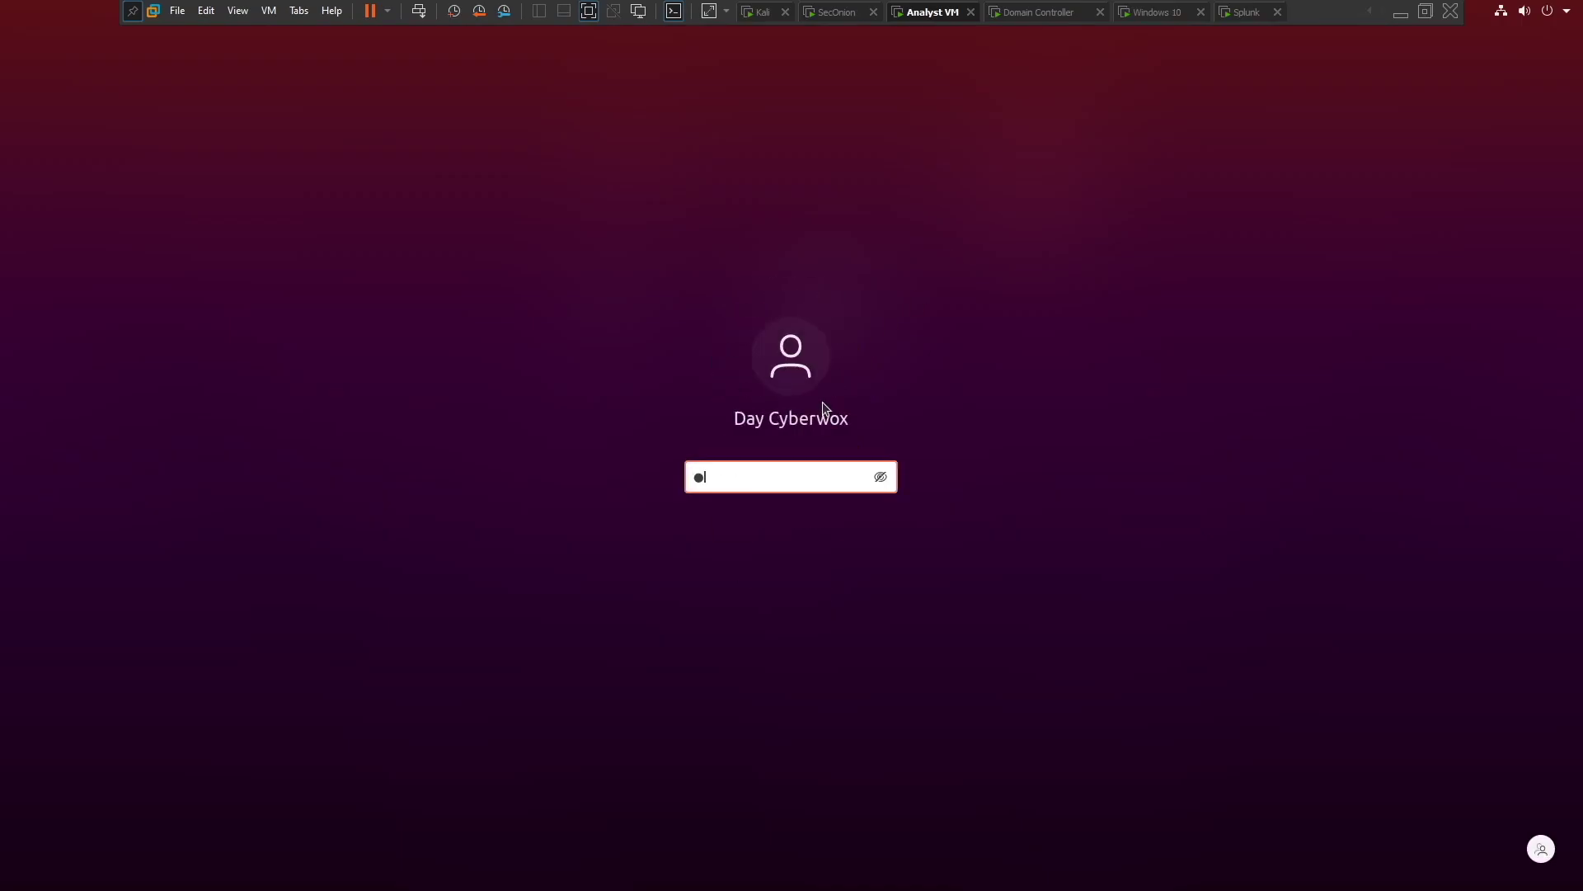
{"action": "key", "text": "Return"}
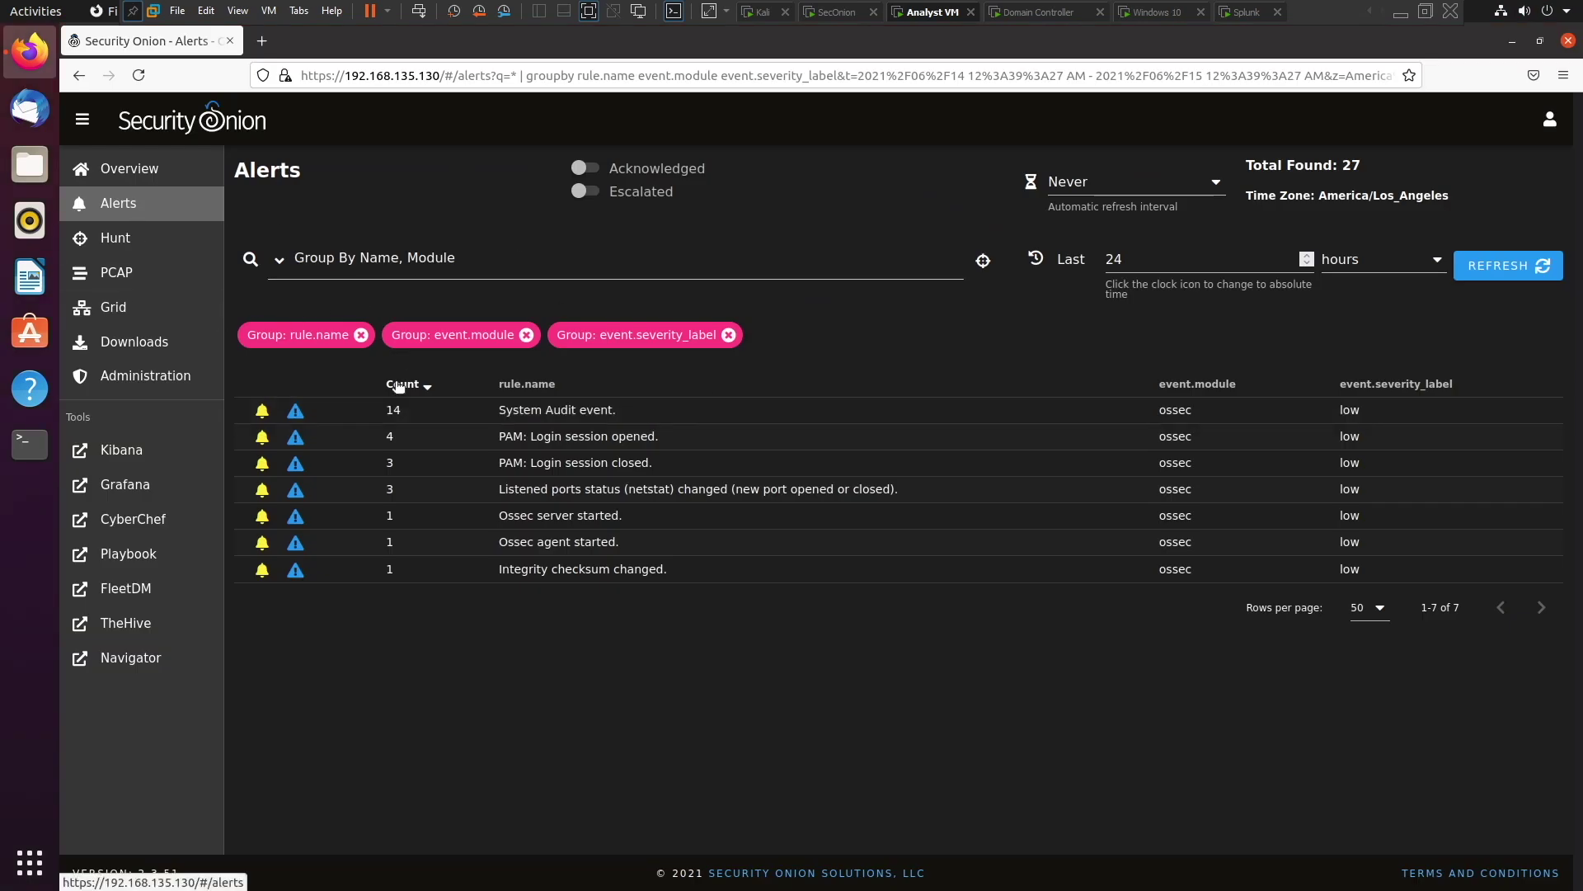
{"action": "left_click", "coordinate": [138, 75]}
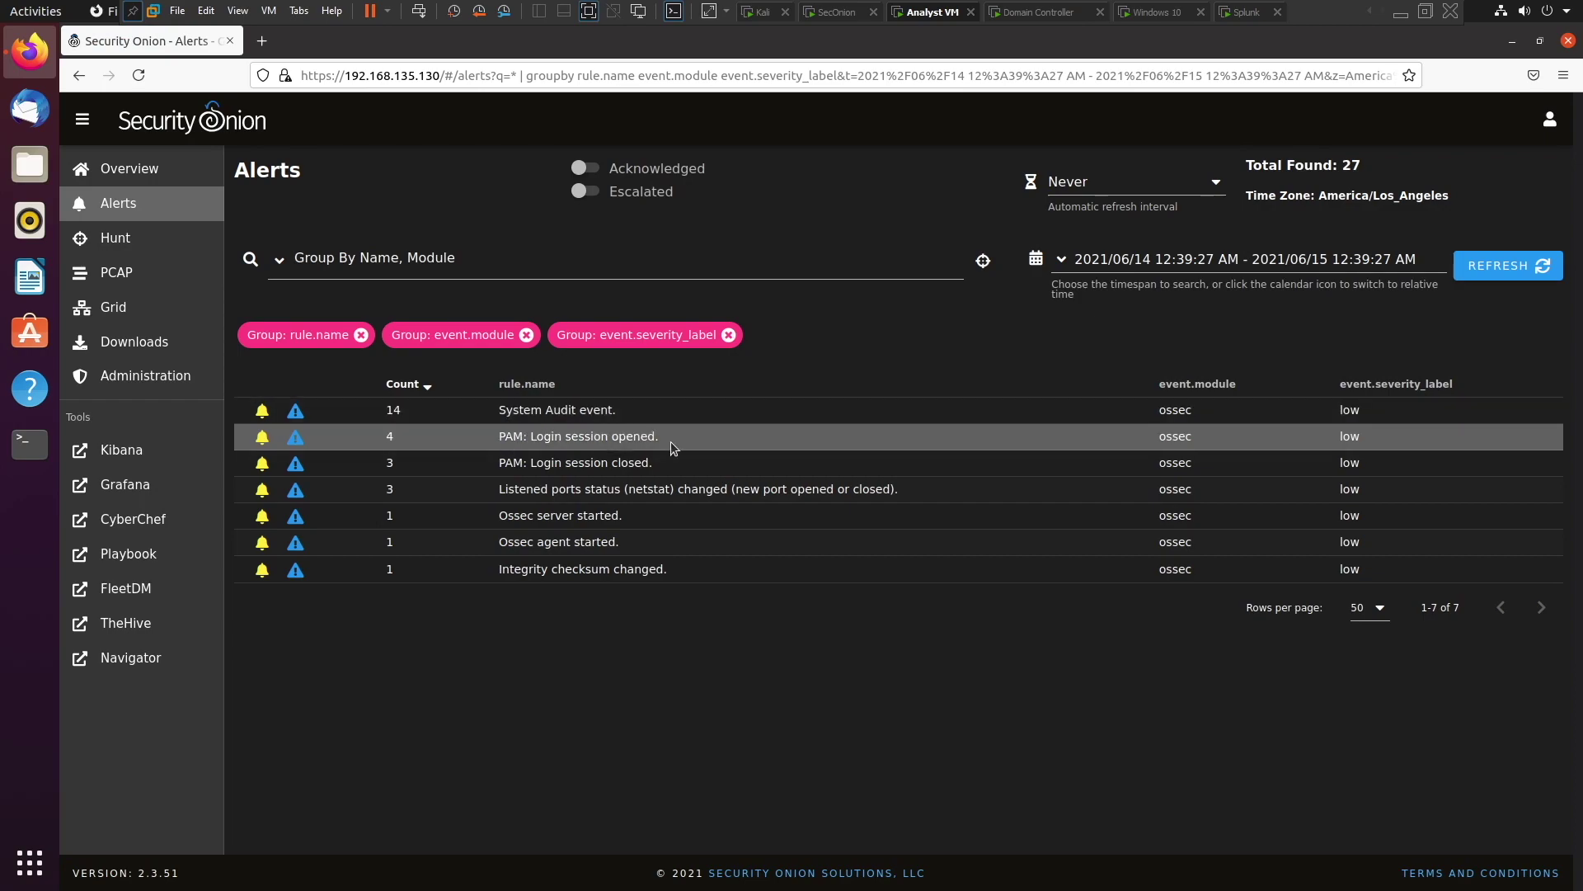
Return to the Domain Controller VM, start Chrome's first-run setup, and reposition the Chrome window
{"action": "left_click", "coordinate": [1012, 10]}
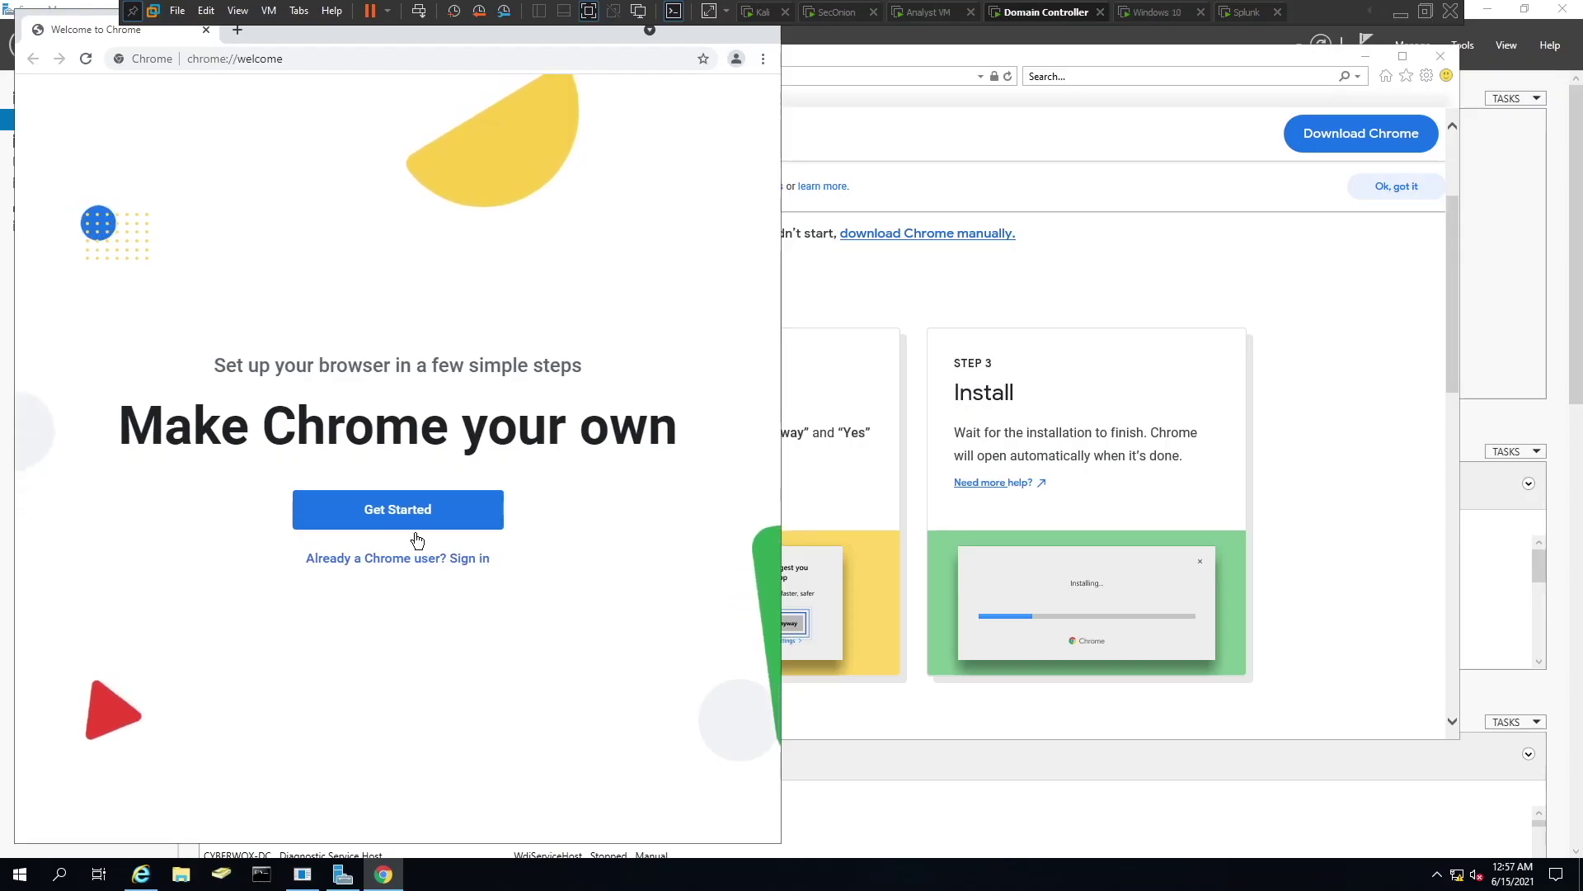
{"action": "left_click", "coordinate": [390, 510]}
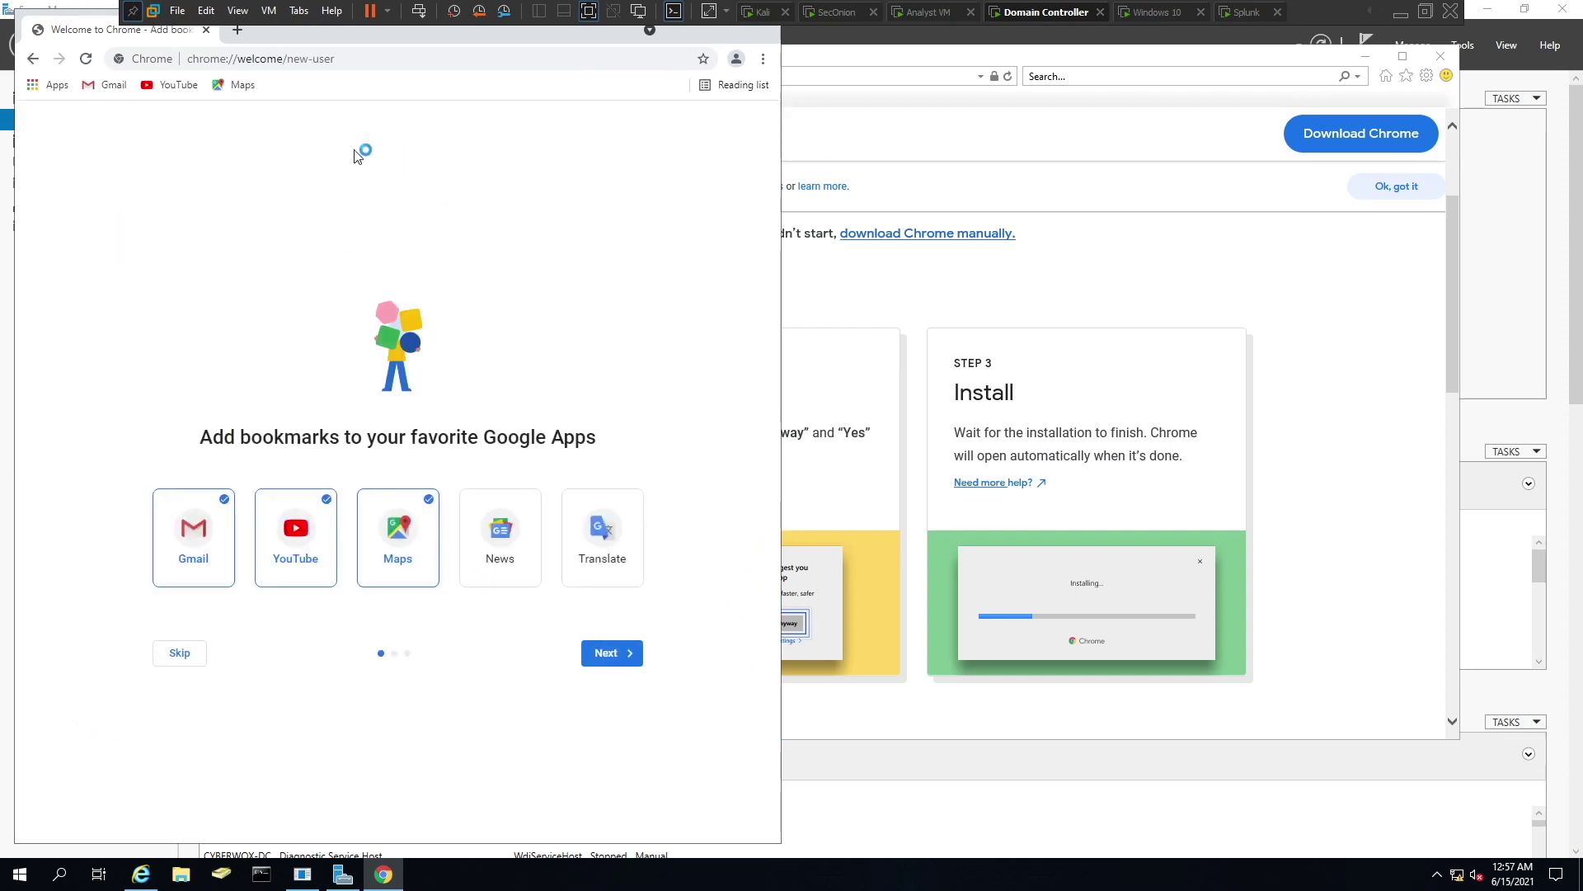
{"action": "left_click_drag", "start_coordinate": [299, 41], "coordinate": [524, 99]}
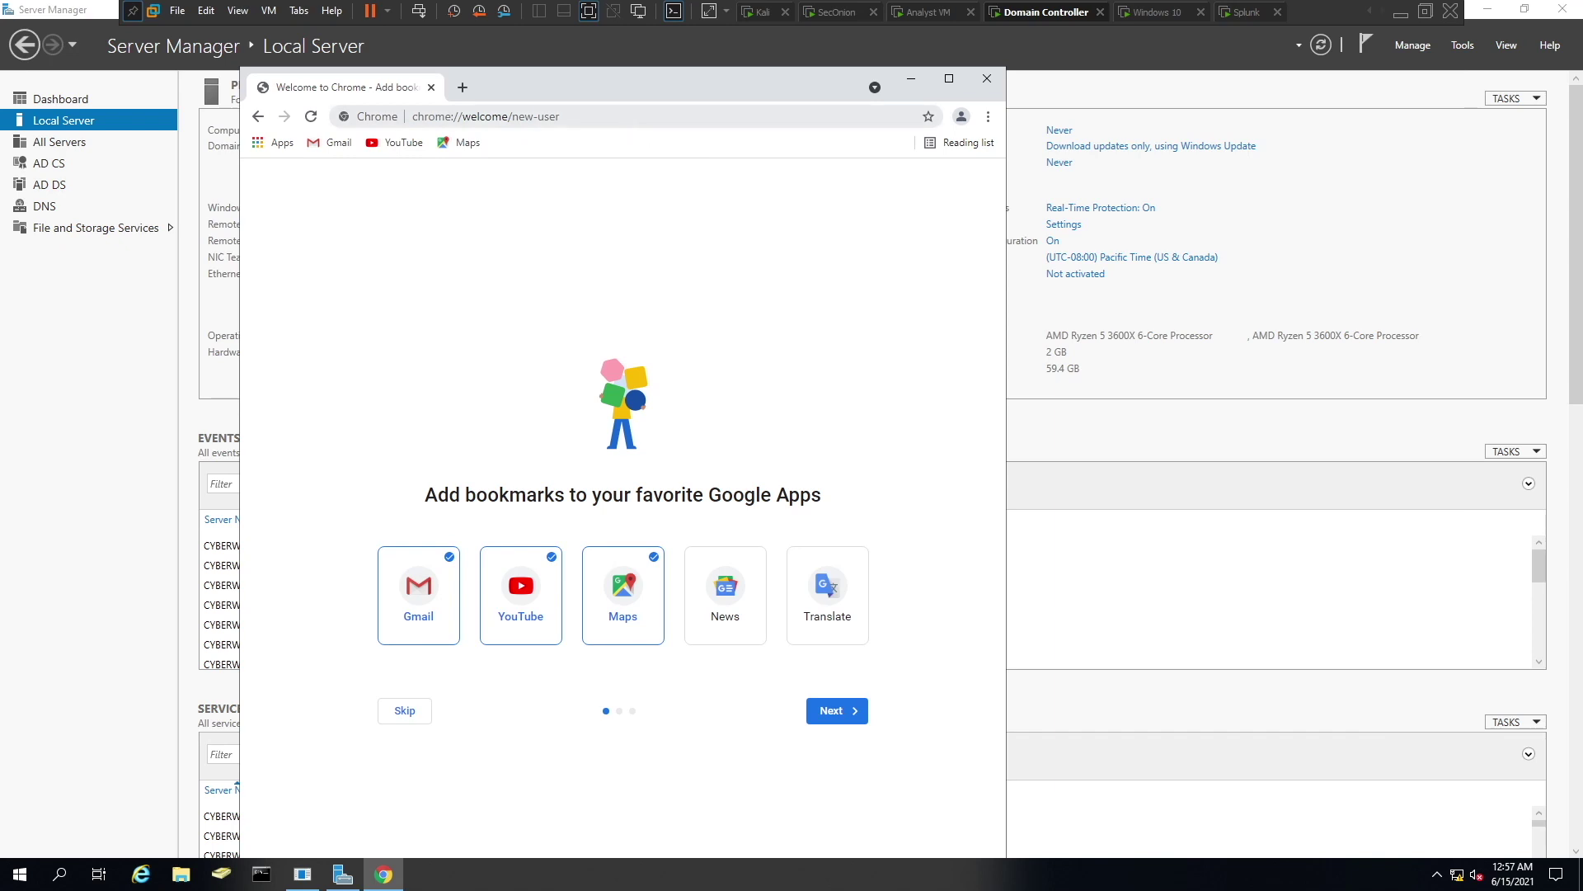
Search Google in Chrome for "download universal forwarder" and open Splunk's Universal Forwarder for Remote Data Collection page
{"action": "left_click", "coordinate": [527, 116]}
{"action": "type", "text": "down"}
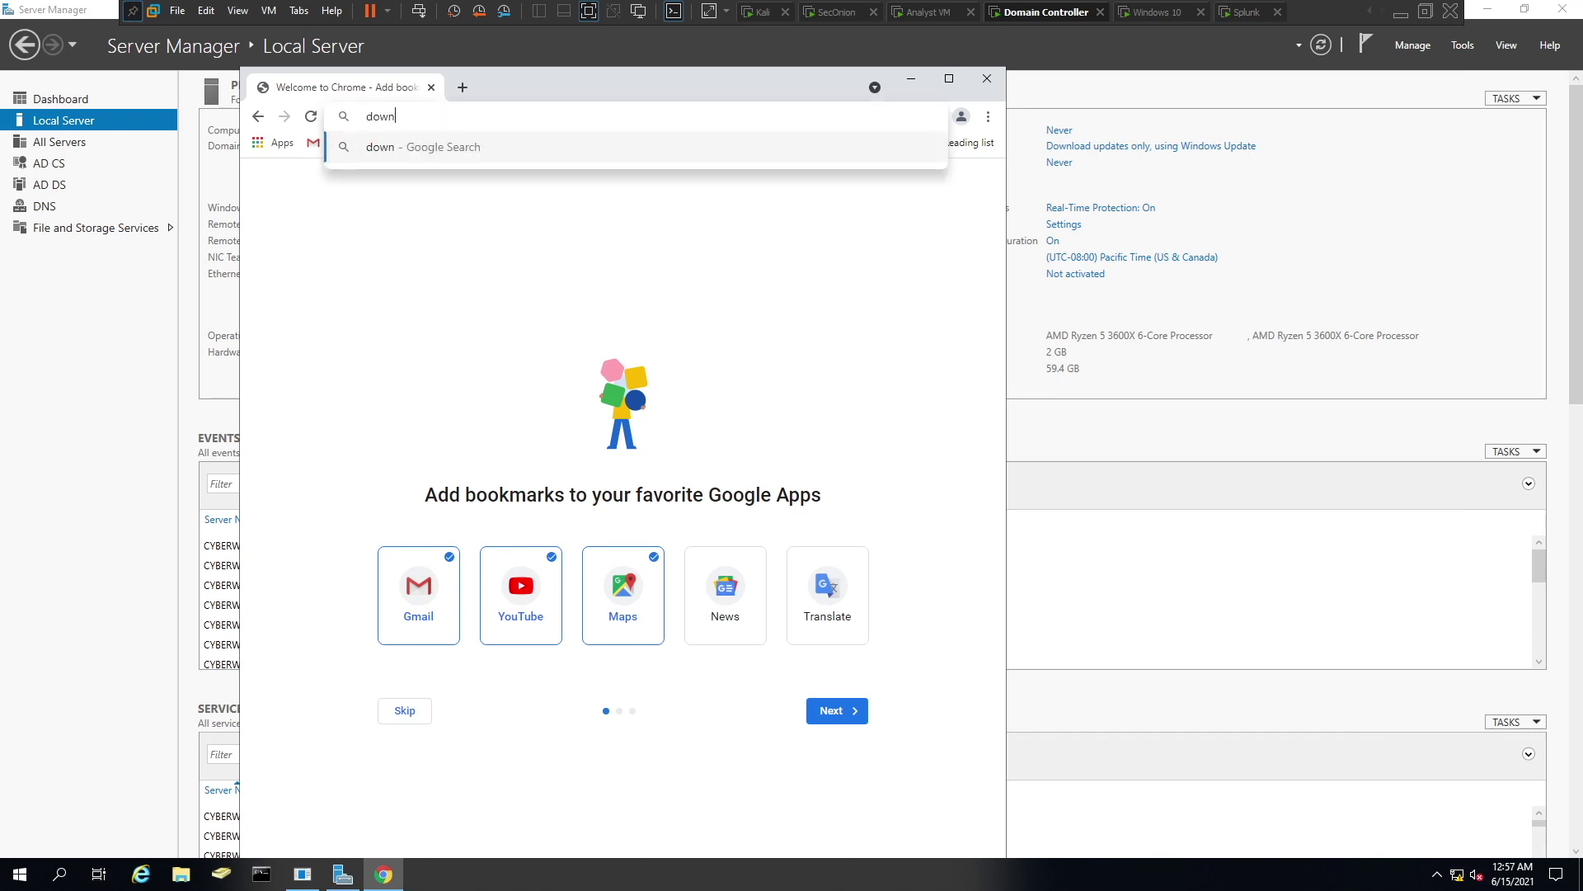
{"action": "type", "text": "load u"}
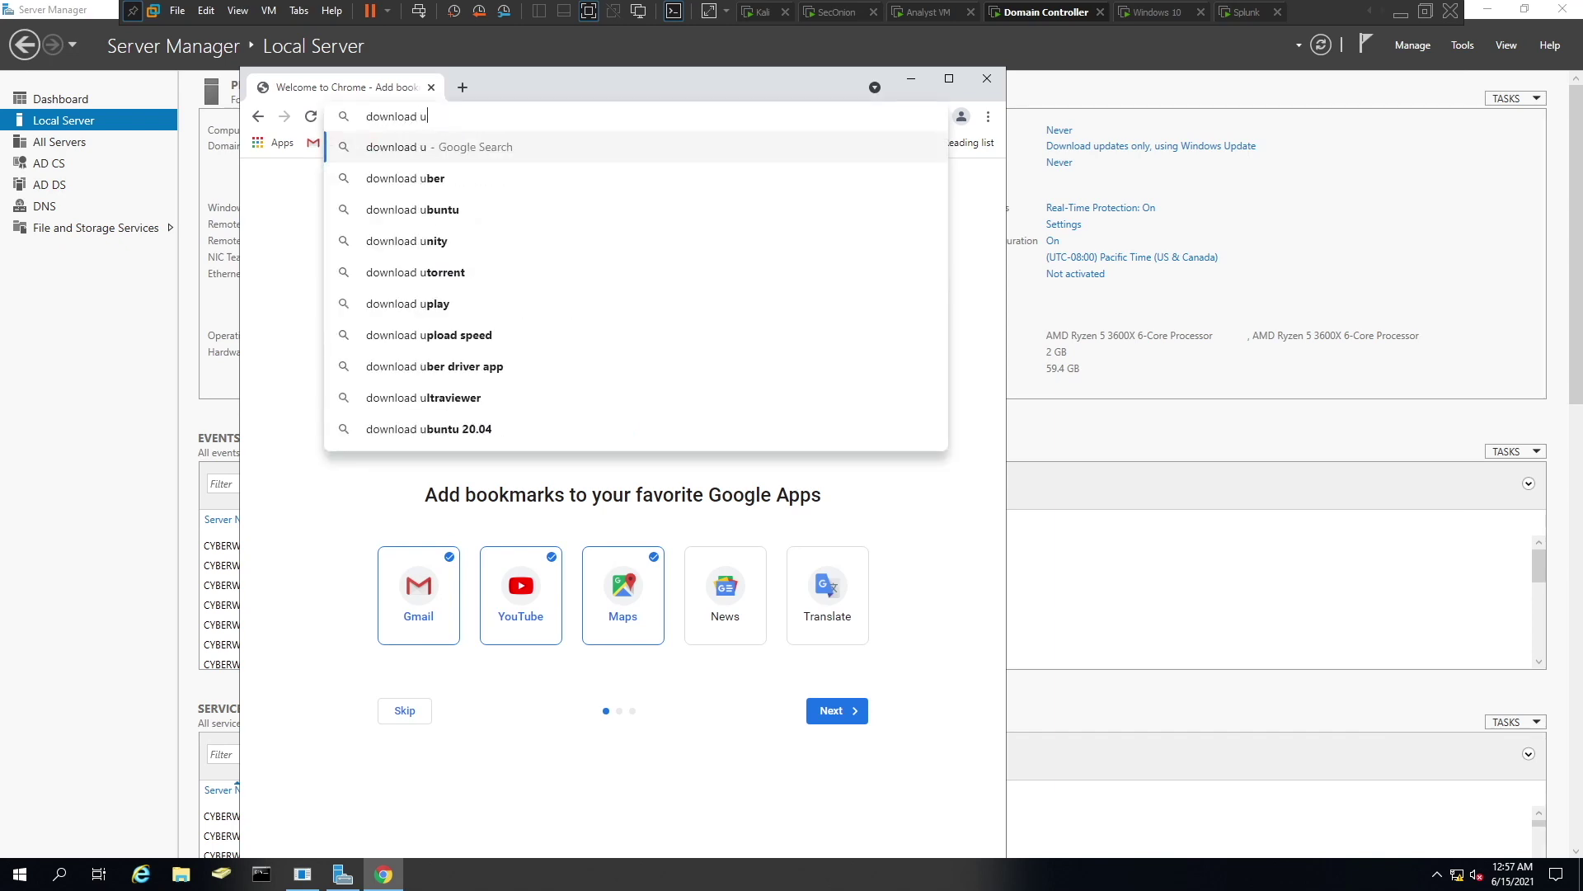
{"action": "type", "text": "niversal fo"}
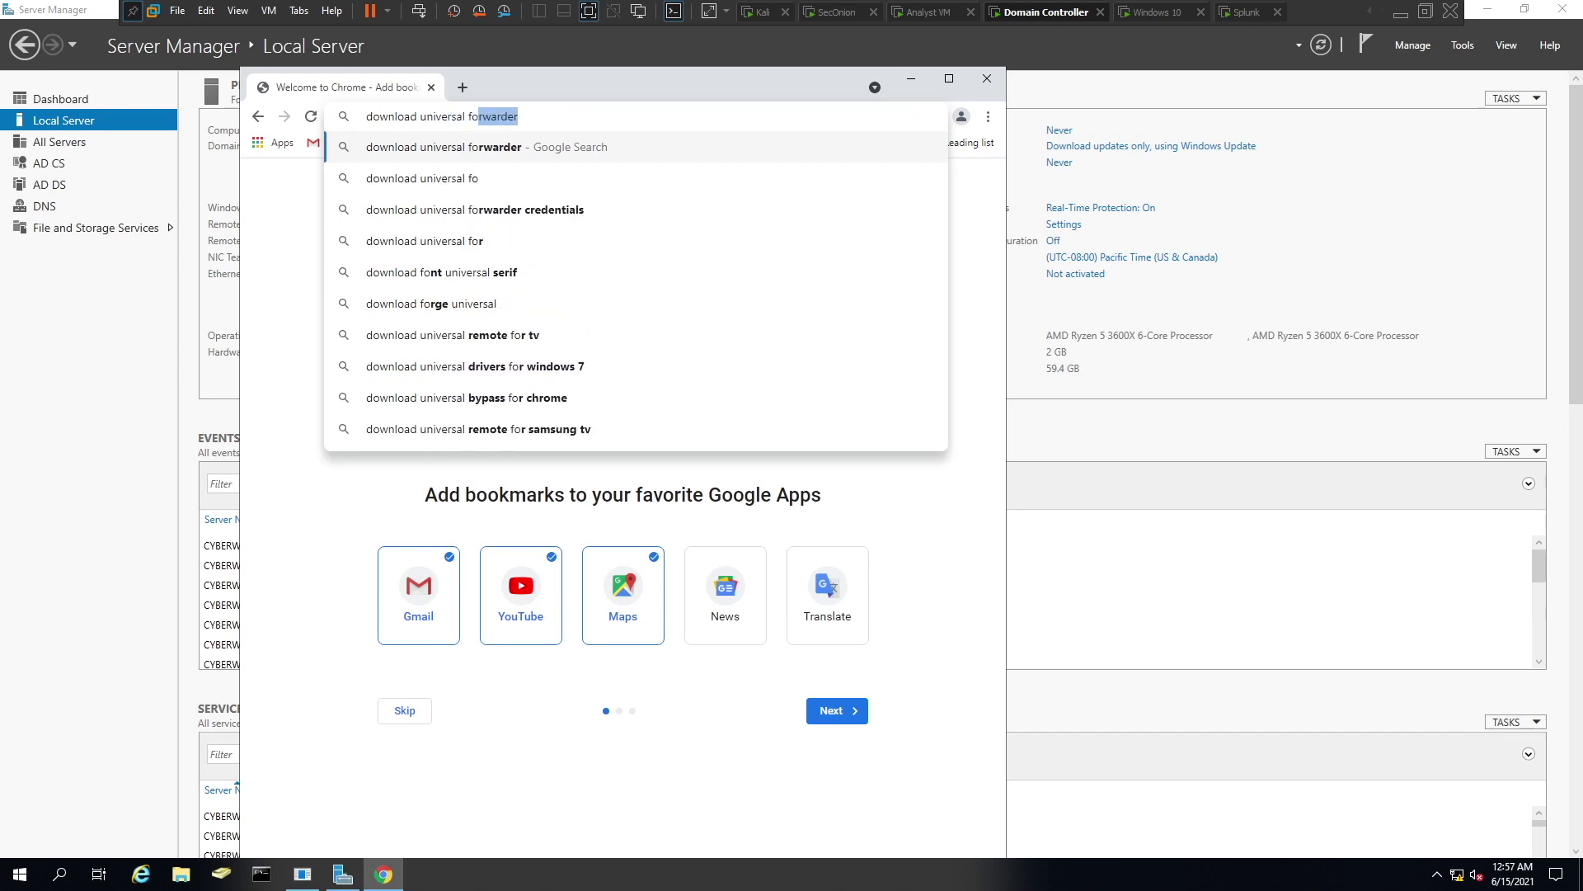
{"action": "key", "text": "Return"}
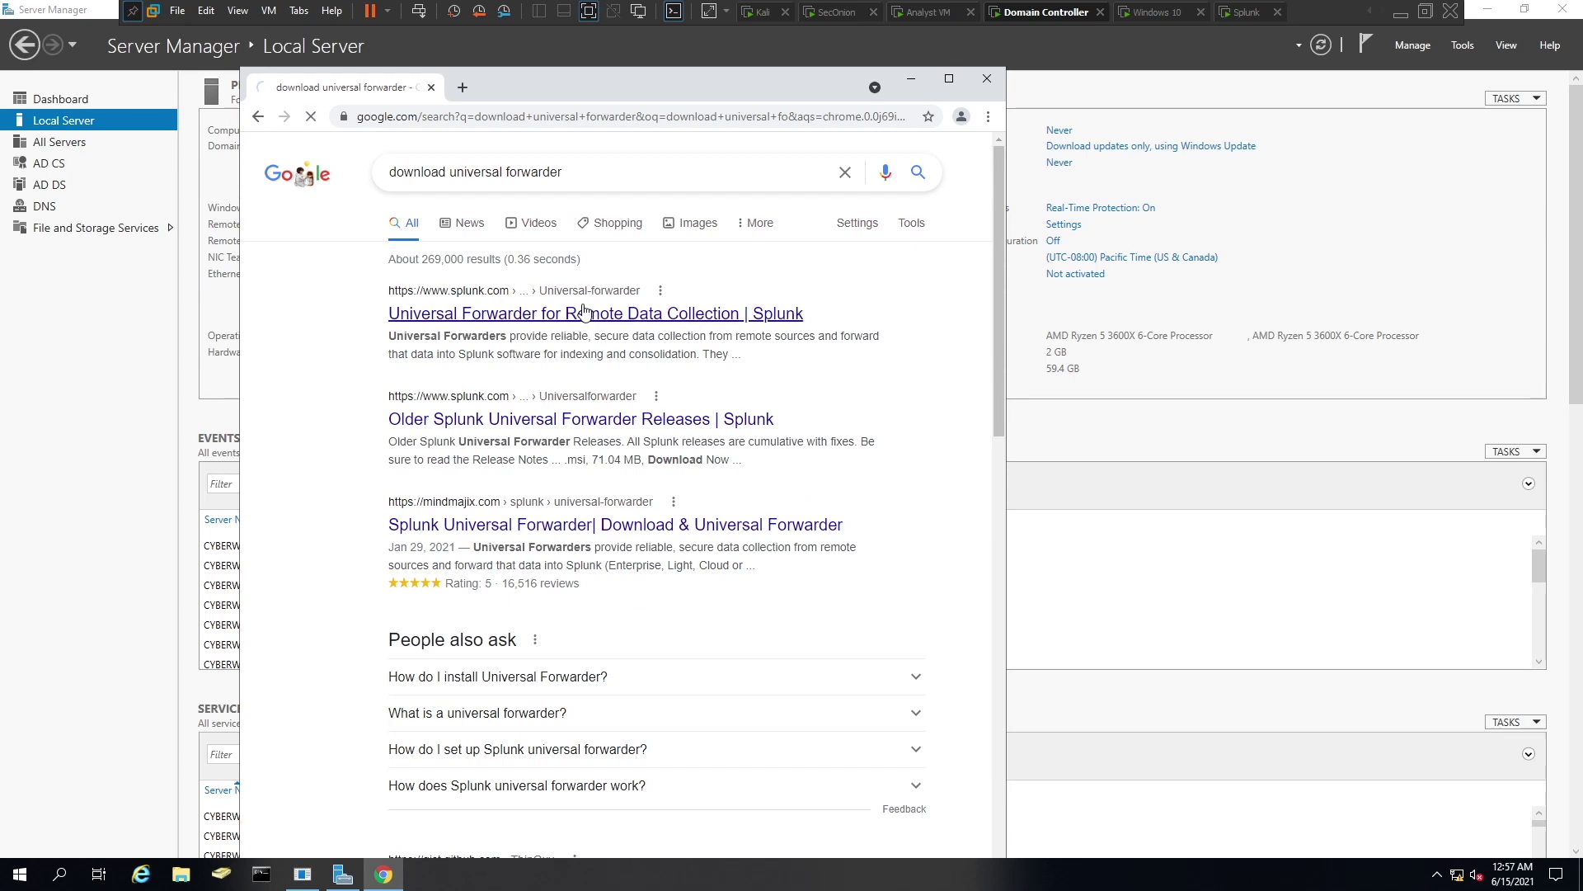
{"action": "left_click", "coordinate": [584, 313]}
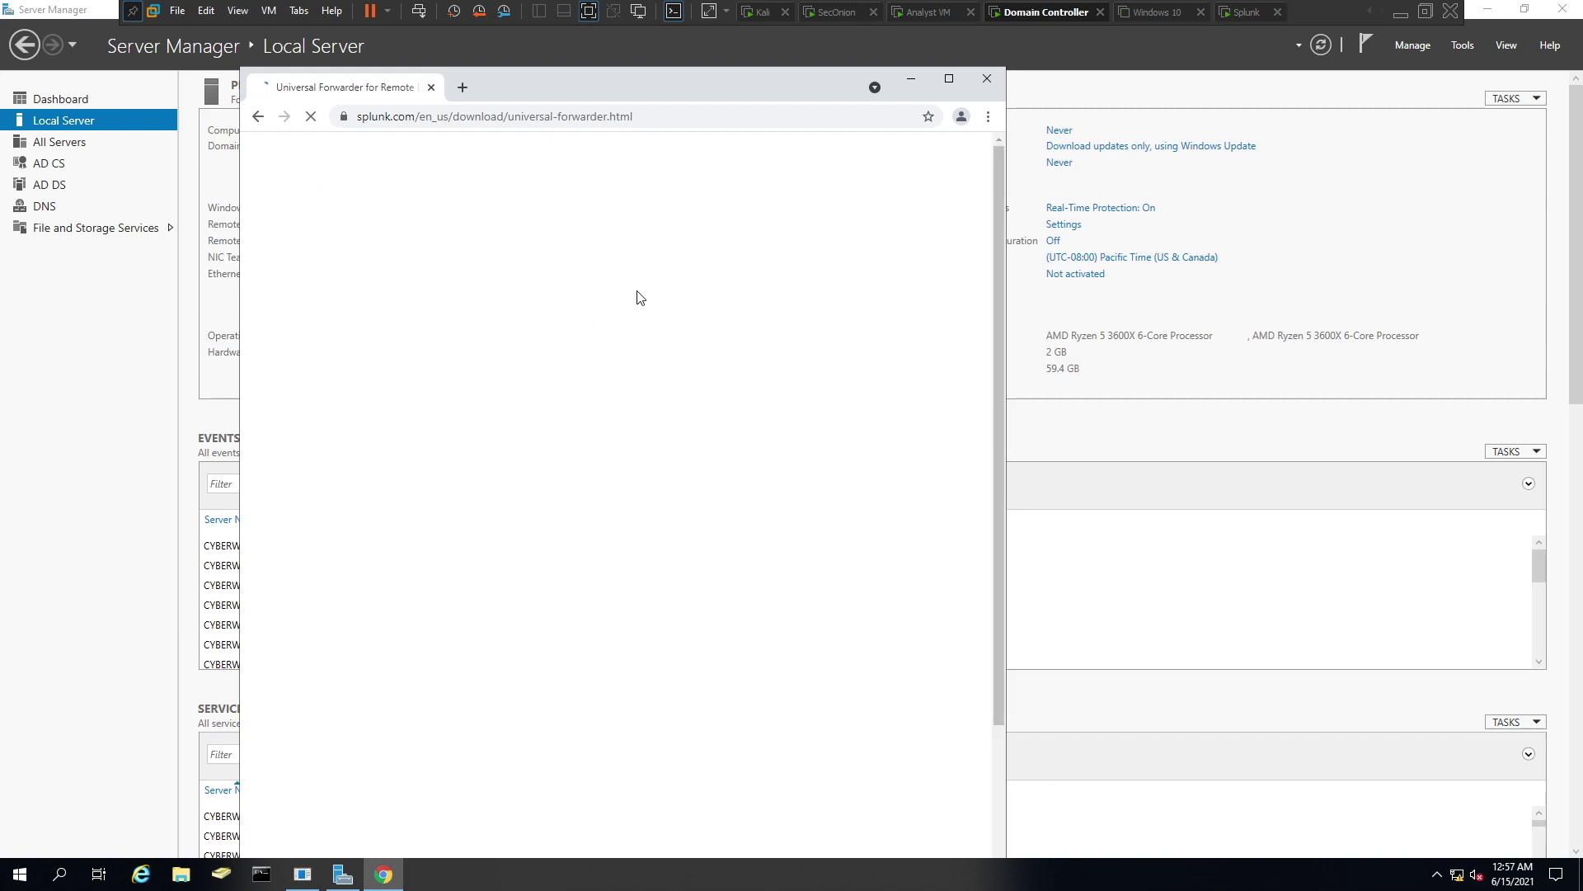
Widen the Chrome window to view the download form and open the Splunk account login from the Free Splunk sign-up form
{"action": "scroll", "coordinate": [636, 300], "scroll_direction": "down", "scroll_amount": 2}
{"action": "scroll", "coordinate": [627, 346], "scroll_direction": "down", "scroll_amount": 4}
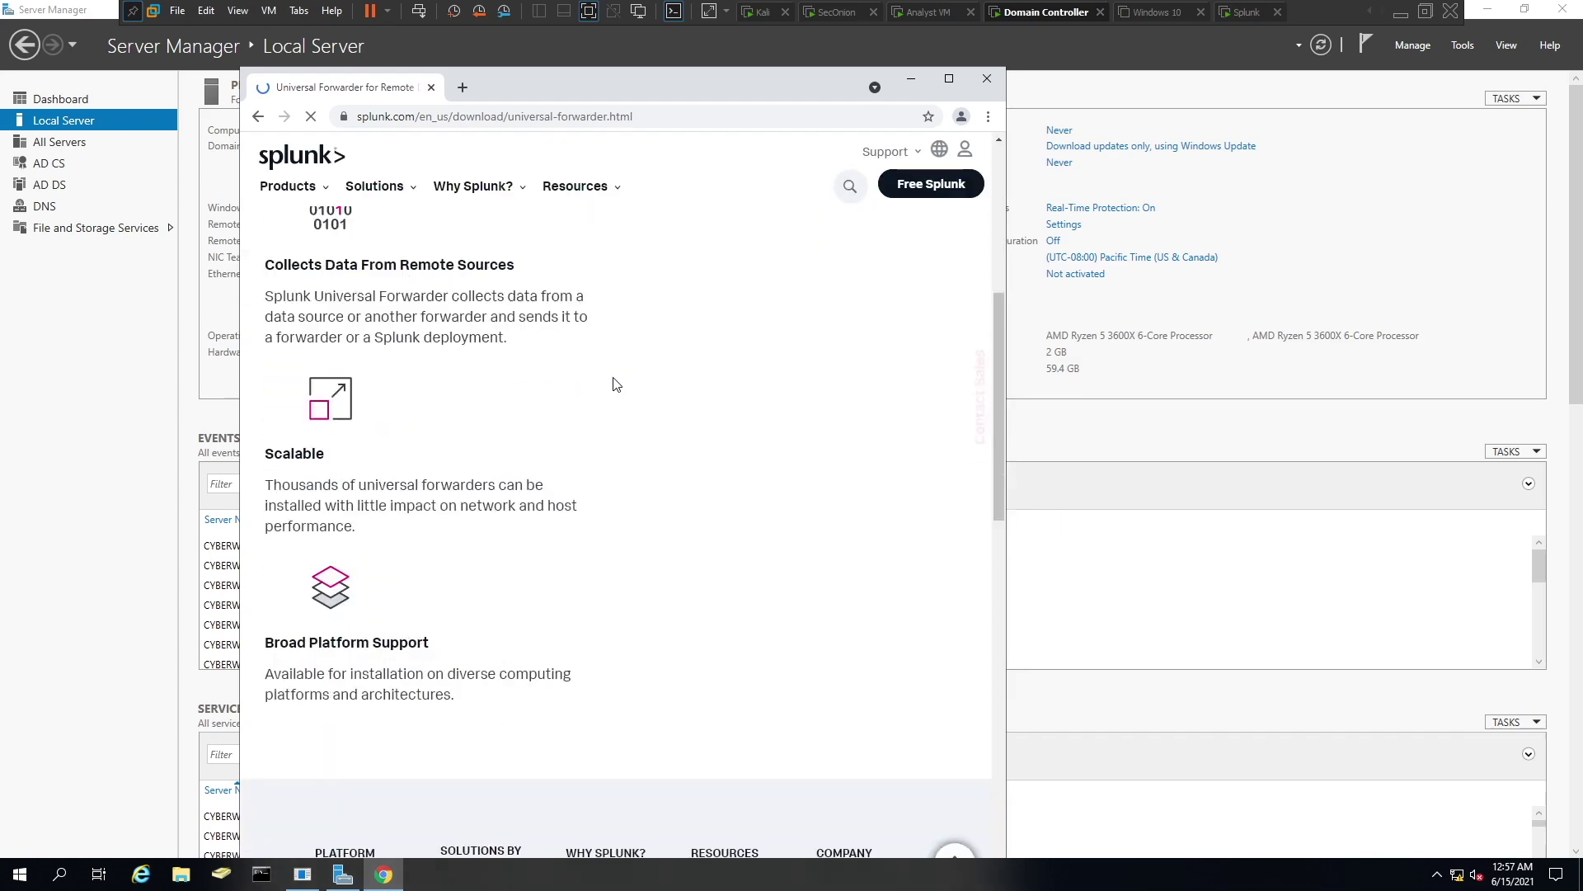
{"action": "scroll", "coordinate": [620, 393], "scroll_direction": "up", "scroll_amount": 5}
{"action": "scroll", "coordinate": [620, 393], "scroll_direction": "up", "scroll_amount": 1}
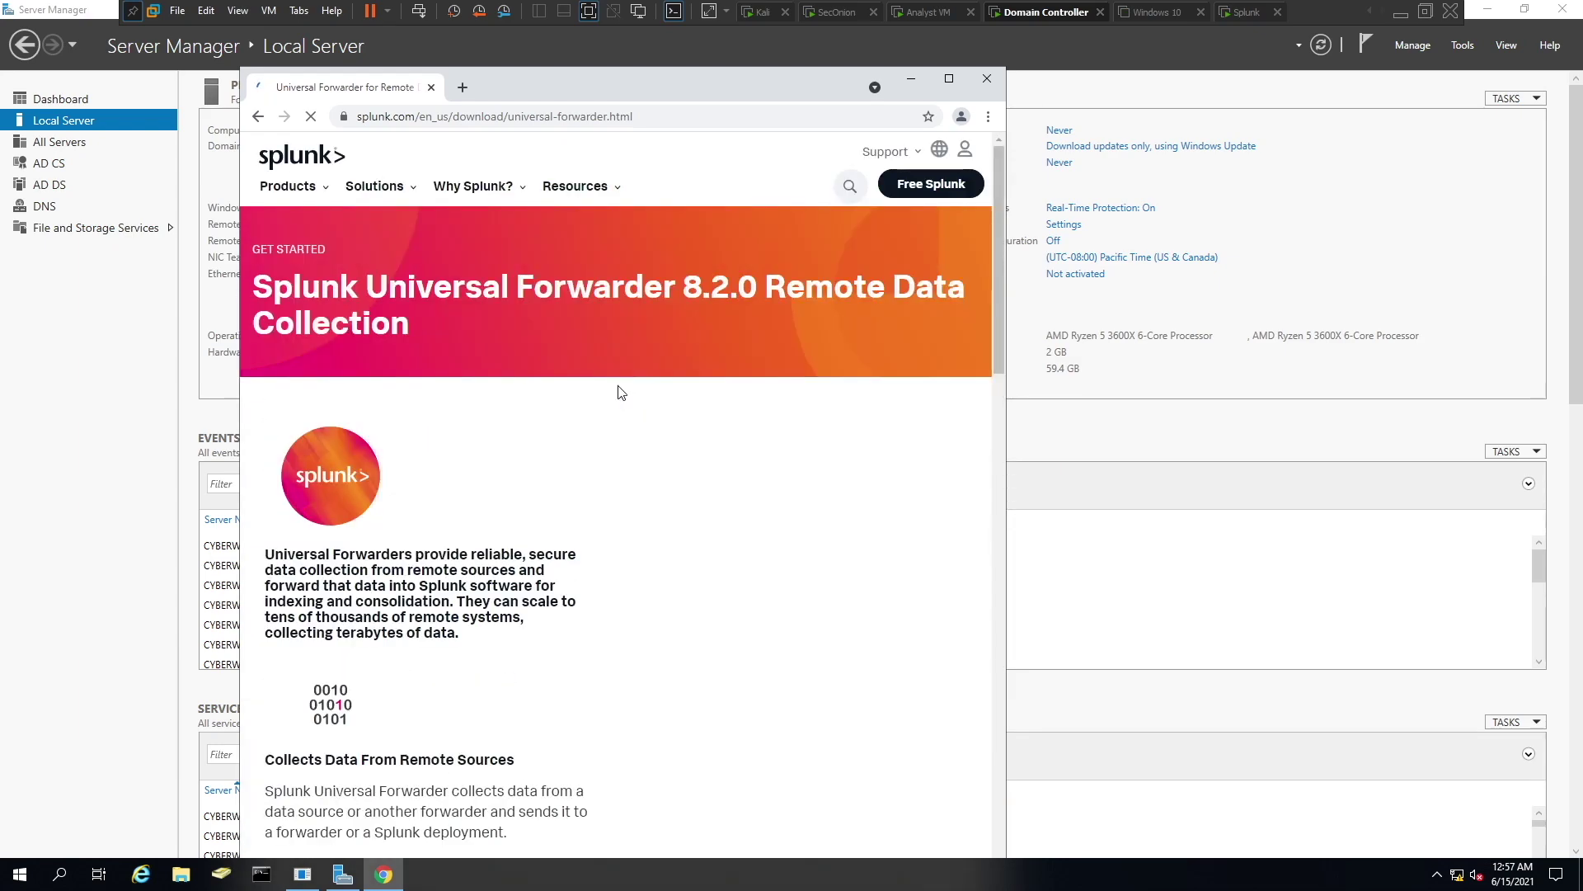
{"action": "left_click_drag", "start_coordinate": [1006, 483], "coordinate": [1528, 565]}
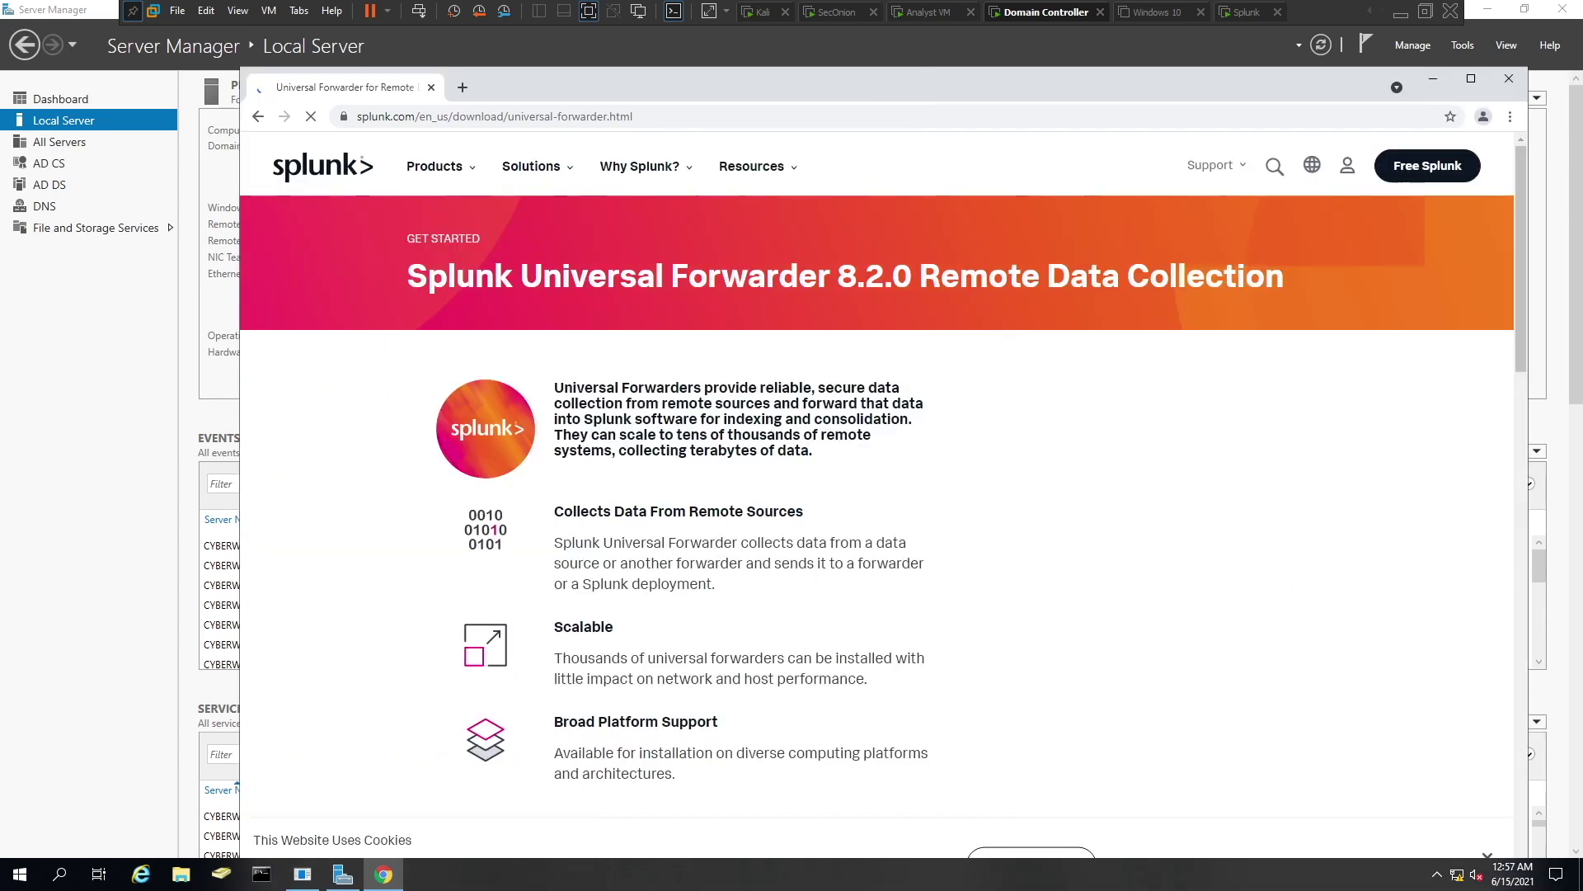
{"action": "scroll", "coordinate": [644, 491], "scroll_direction": "down", "scroll_amount": 5}
{"action": "scroll", "coordinate": [643, 487], "scroll_direction": "down", "scroll_amount": 3}
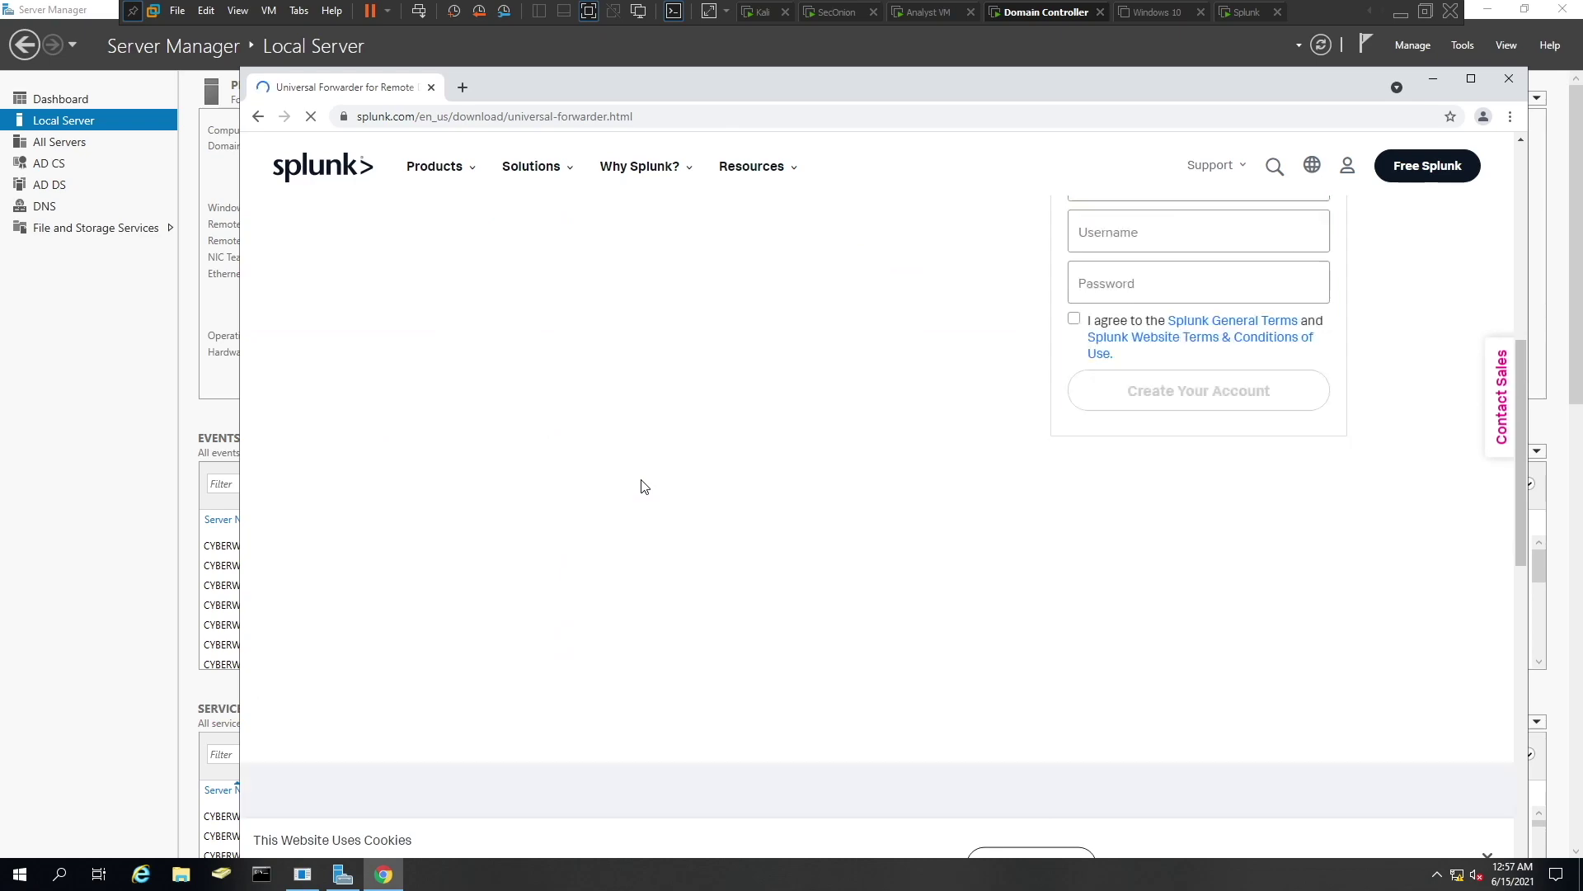
{"action": "scroll", "coordinate": [643, 486], "scroll_direction": "up", "scroll_amount": 1}
{"action": "scroll", "coordinate": [644, 486], "scroll_direction": "up", "scroll_amount": 7}
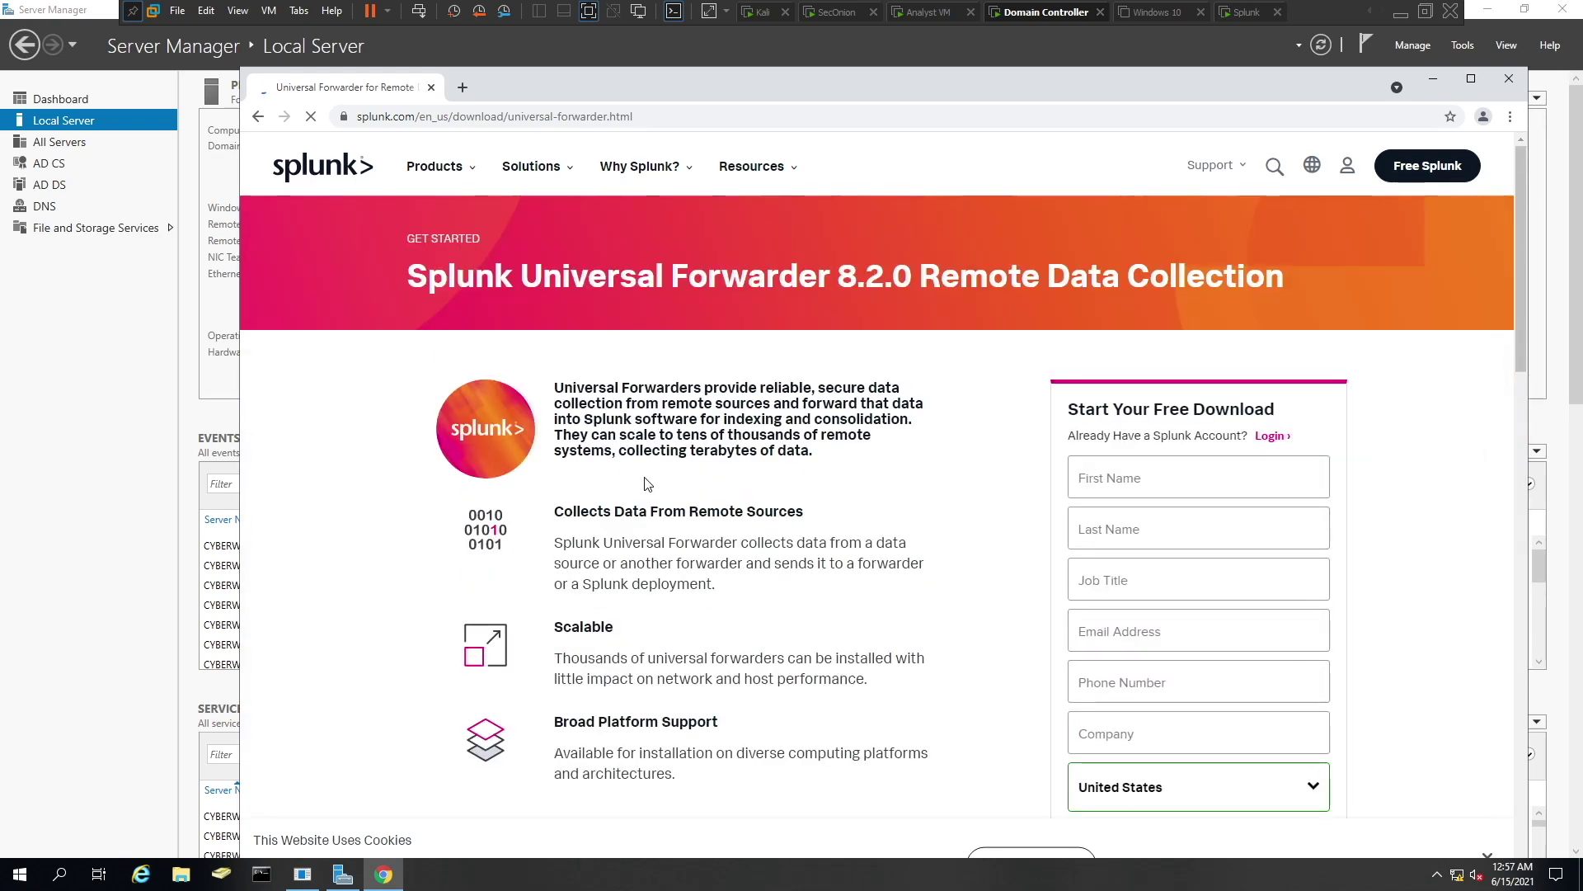
{"action": "left_click", "coordinate": [1437, 168]}
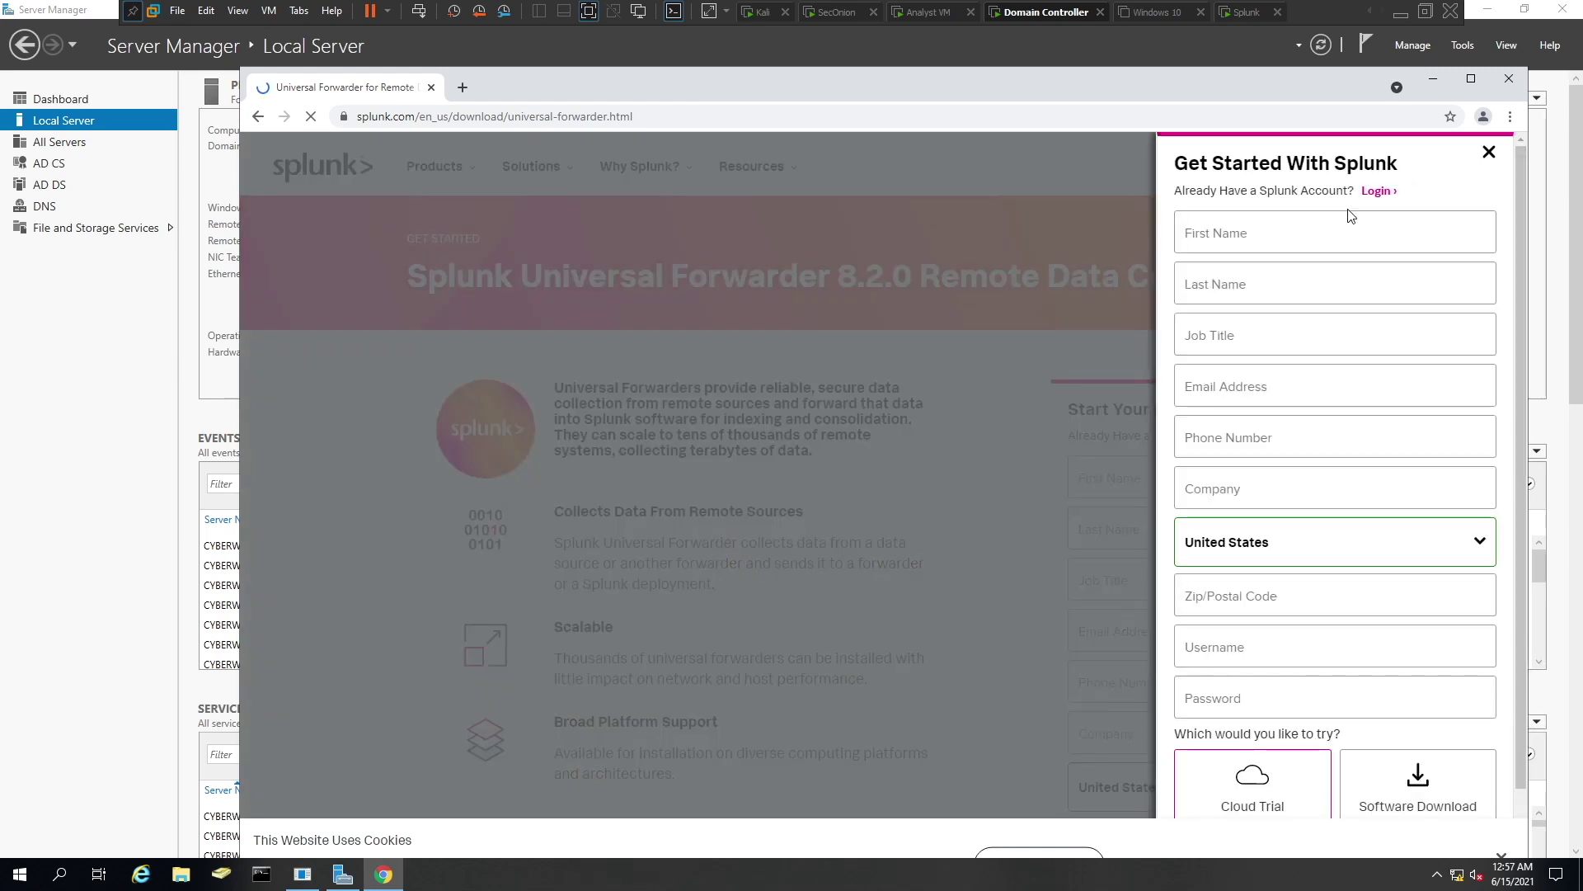
{"action": "left_click", "coordinate": [1373, 192]}
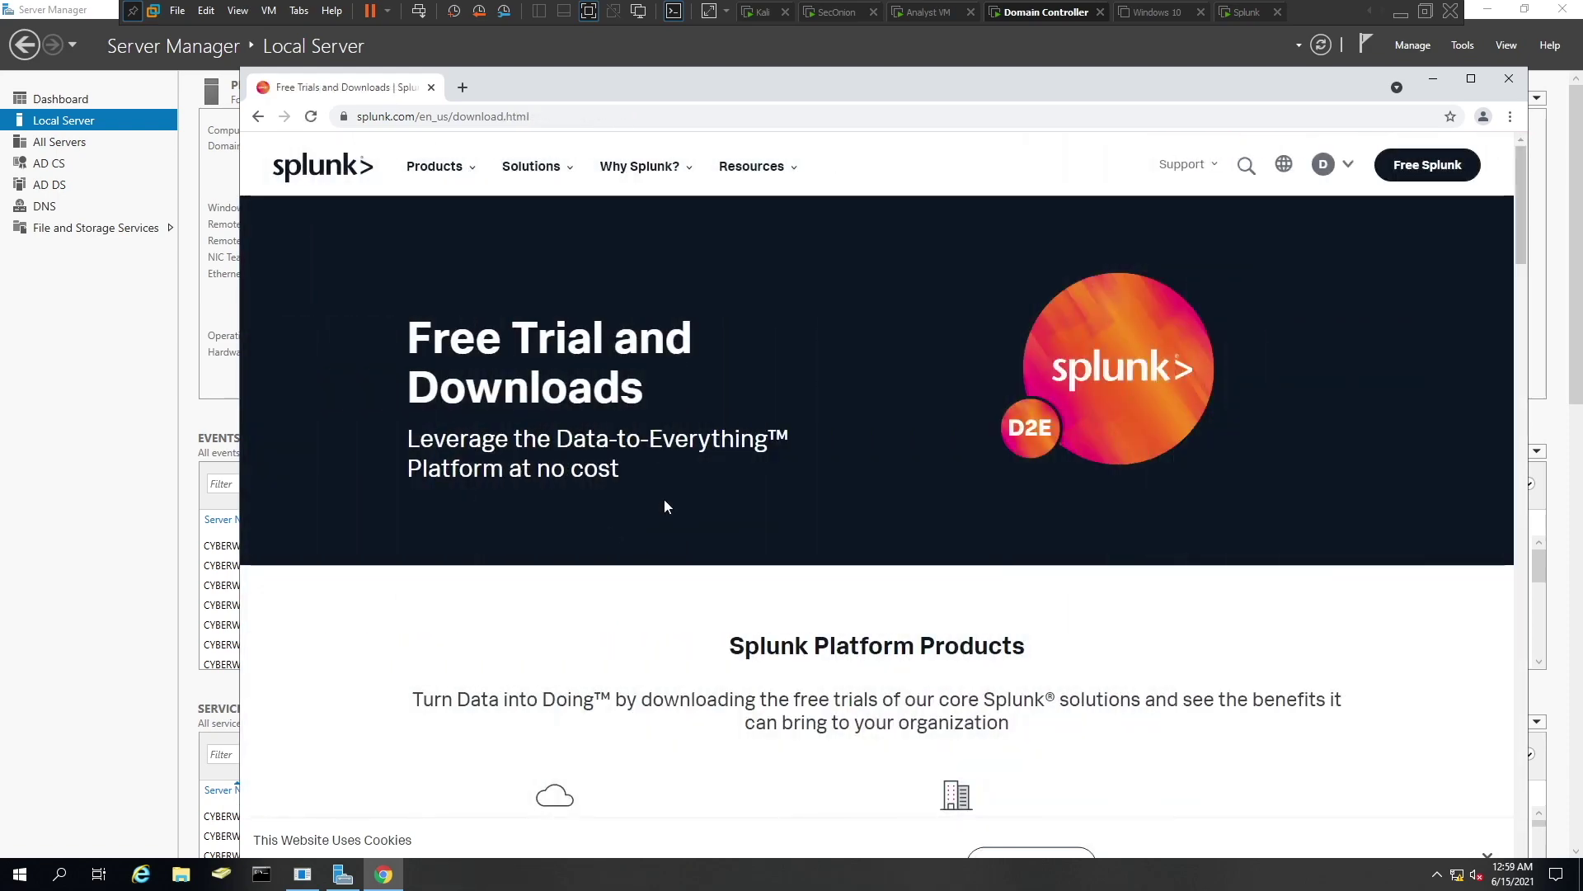
Find the Universal Forwarder on Splunk's Free Trials and Downloads page and download the 64-bit Windows .msi of version 8.2.0
{"action": "scroll", "coordinate": [709, 400], "scroll_direction": "down", "scroll_amount": 20}
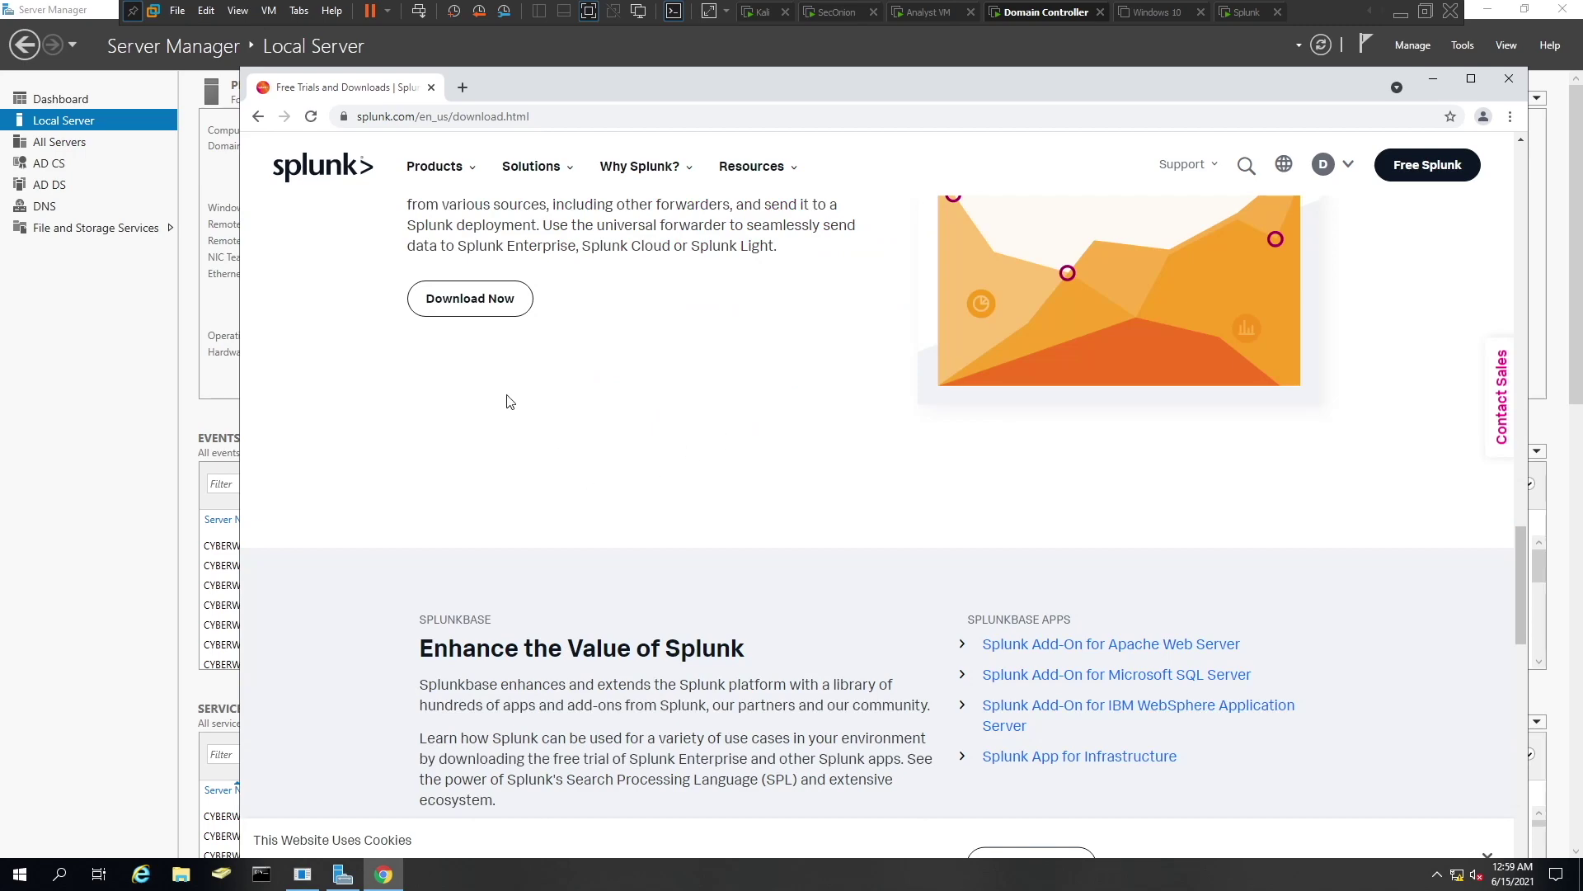
{"action": "left_click", "coordinate": [475, 317]}
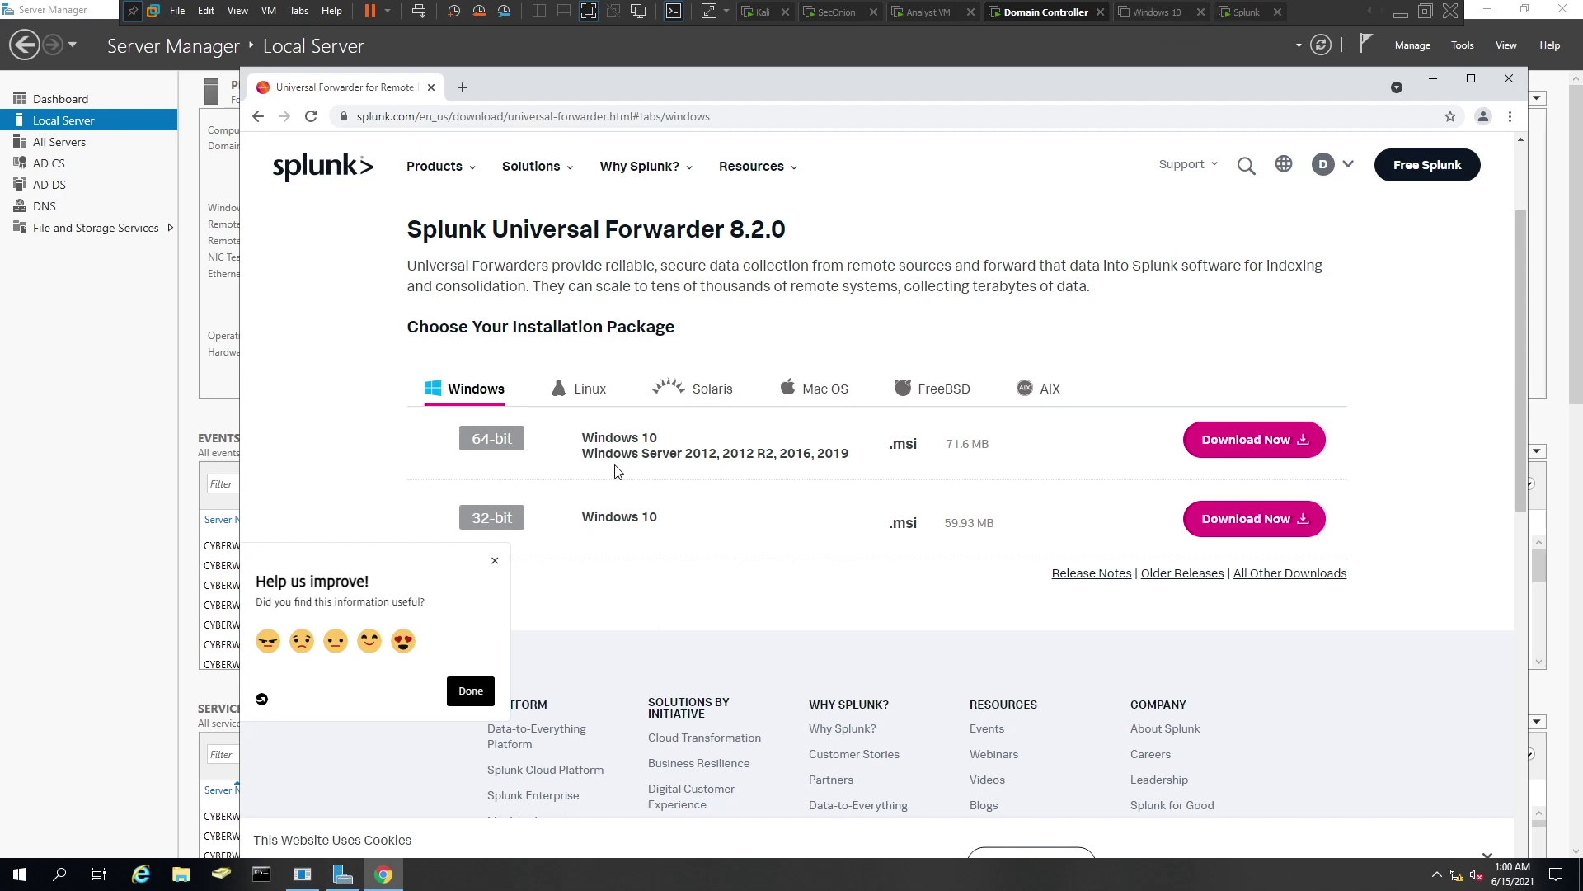
{"action": "left_click", "coordinate": [1274, 446]}
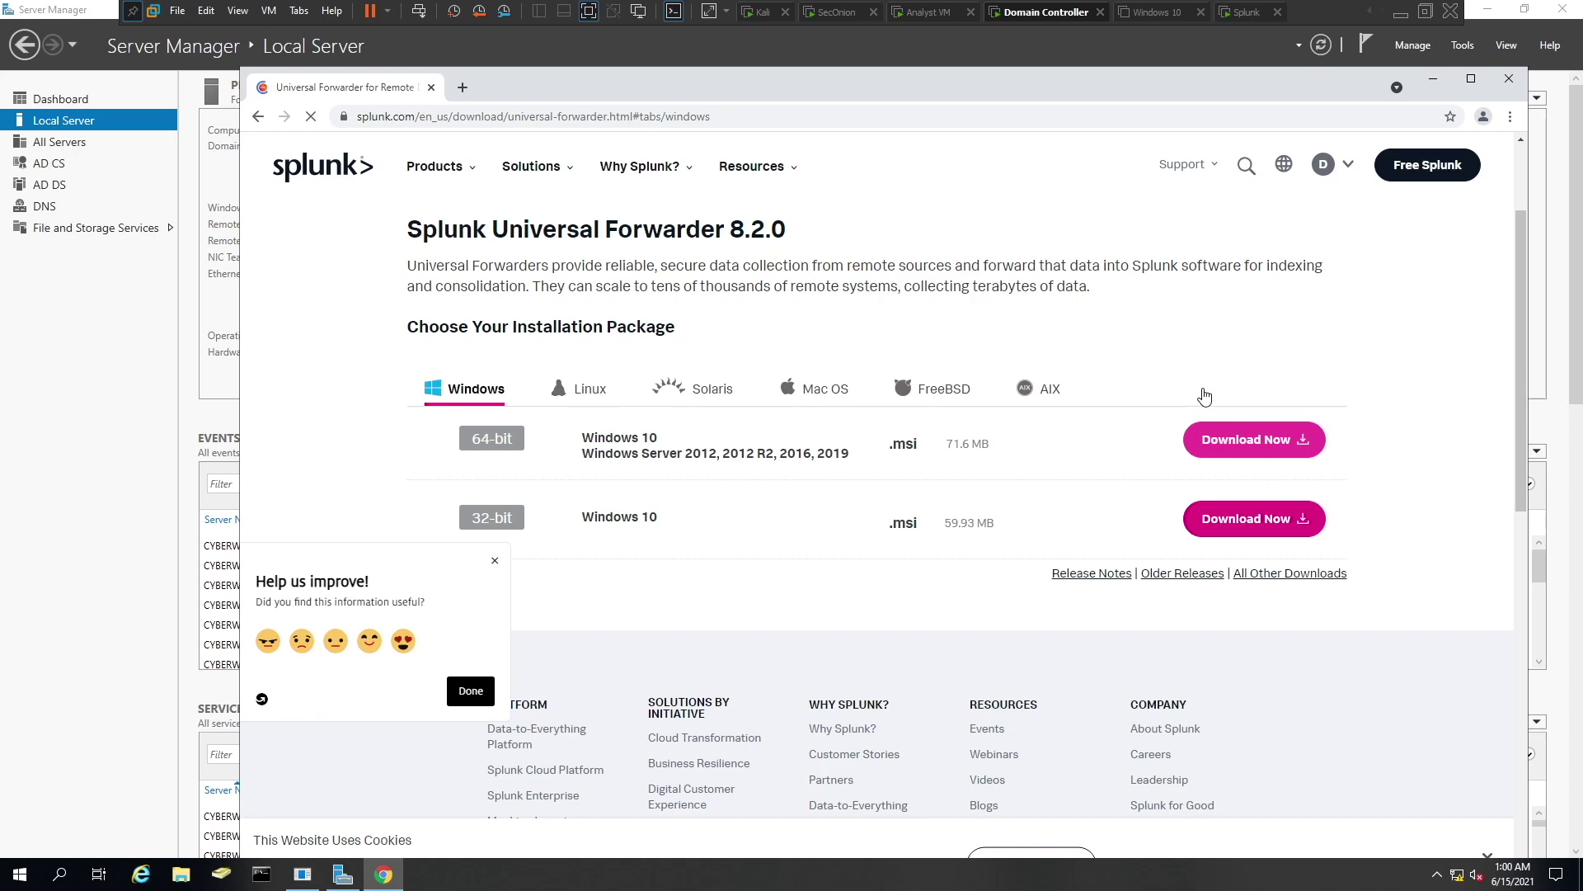
{"action": "scroll", "coordinate": [1202, 396], "scroll_direction": "down", "scroll_amount": 2}
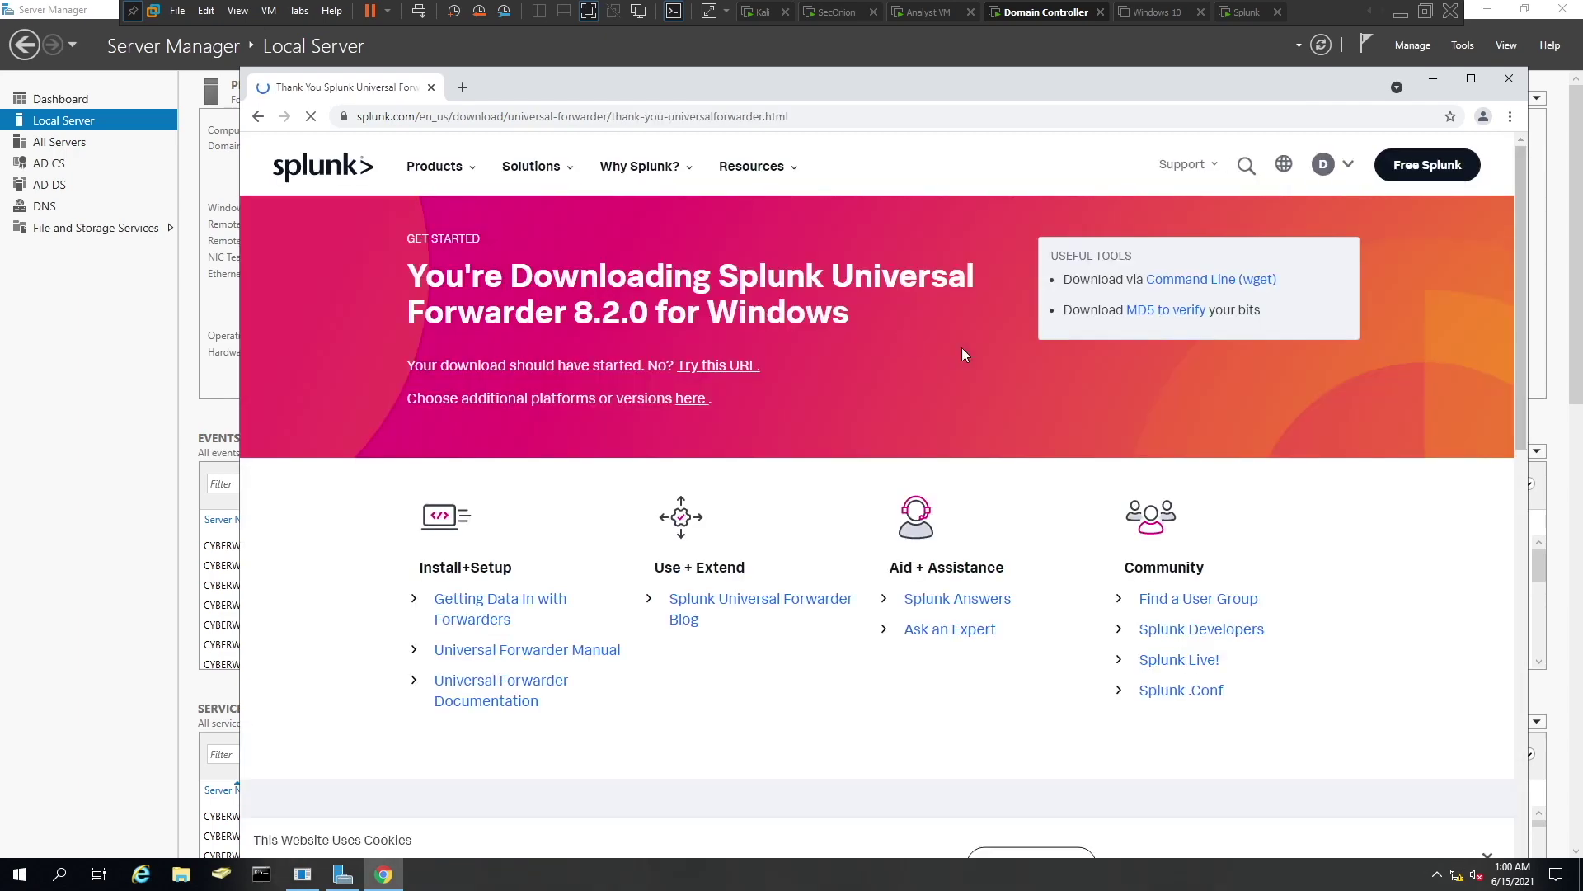
Open Chrome's downloads list, launch the downloaded splunkforwarder 8.2.0 installer and accept its license agreement
{"action": "left_click", "coordinate": [1510, 118]}
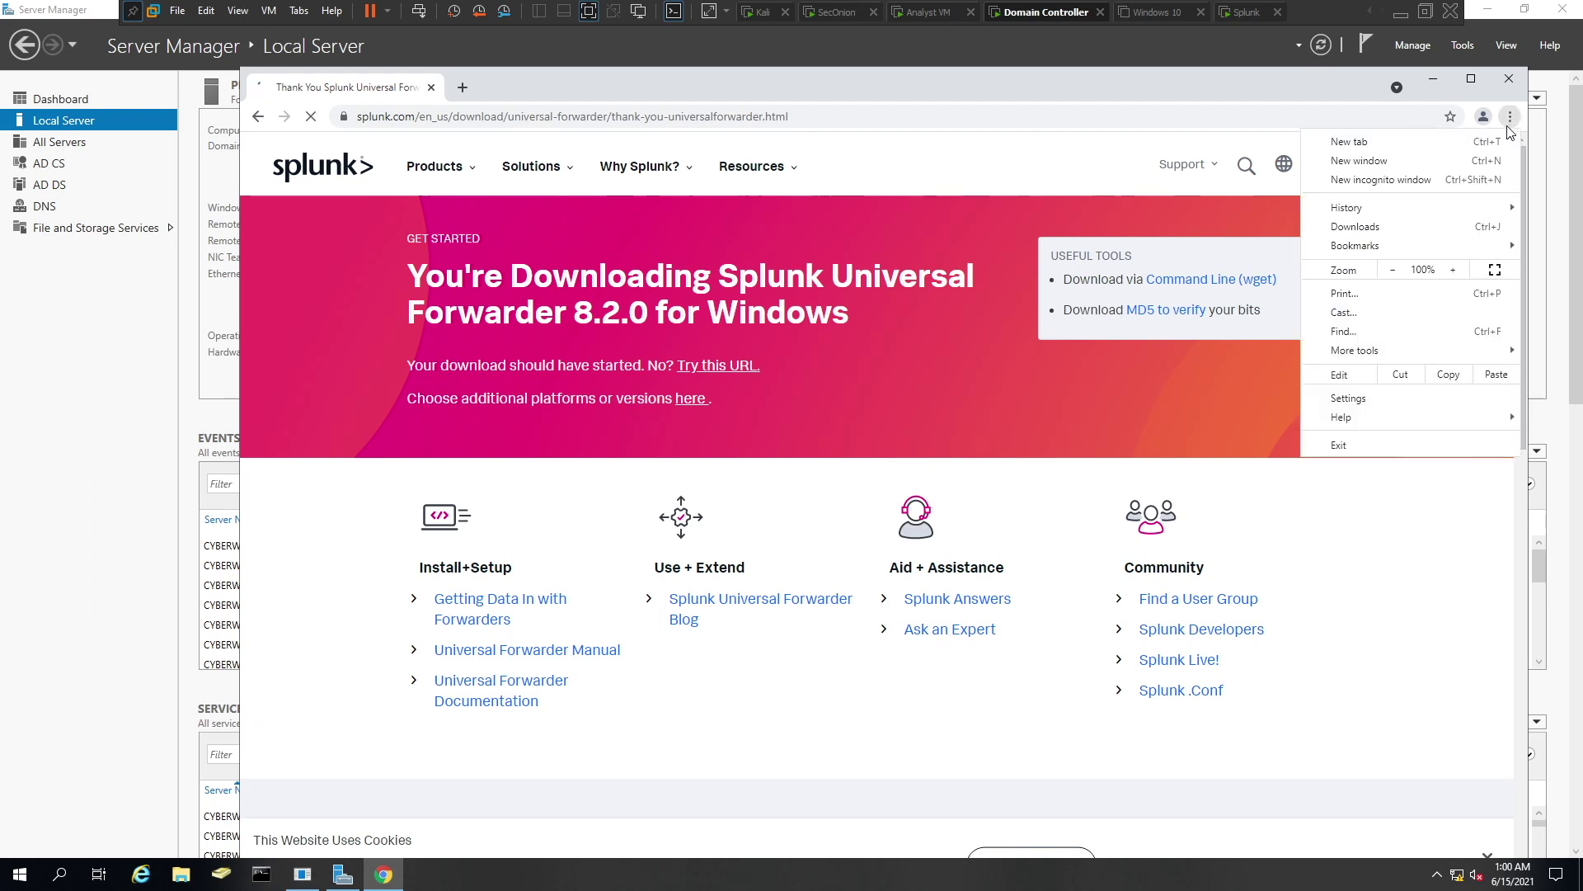
{"action": "left_click", "coordinate": [1369, 226]}
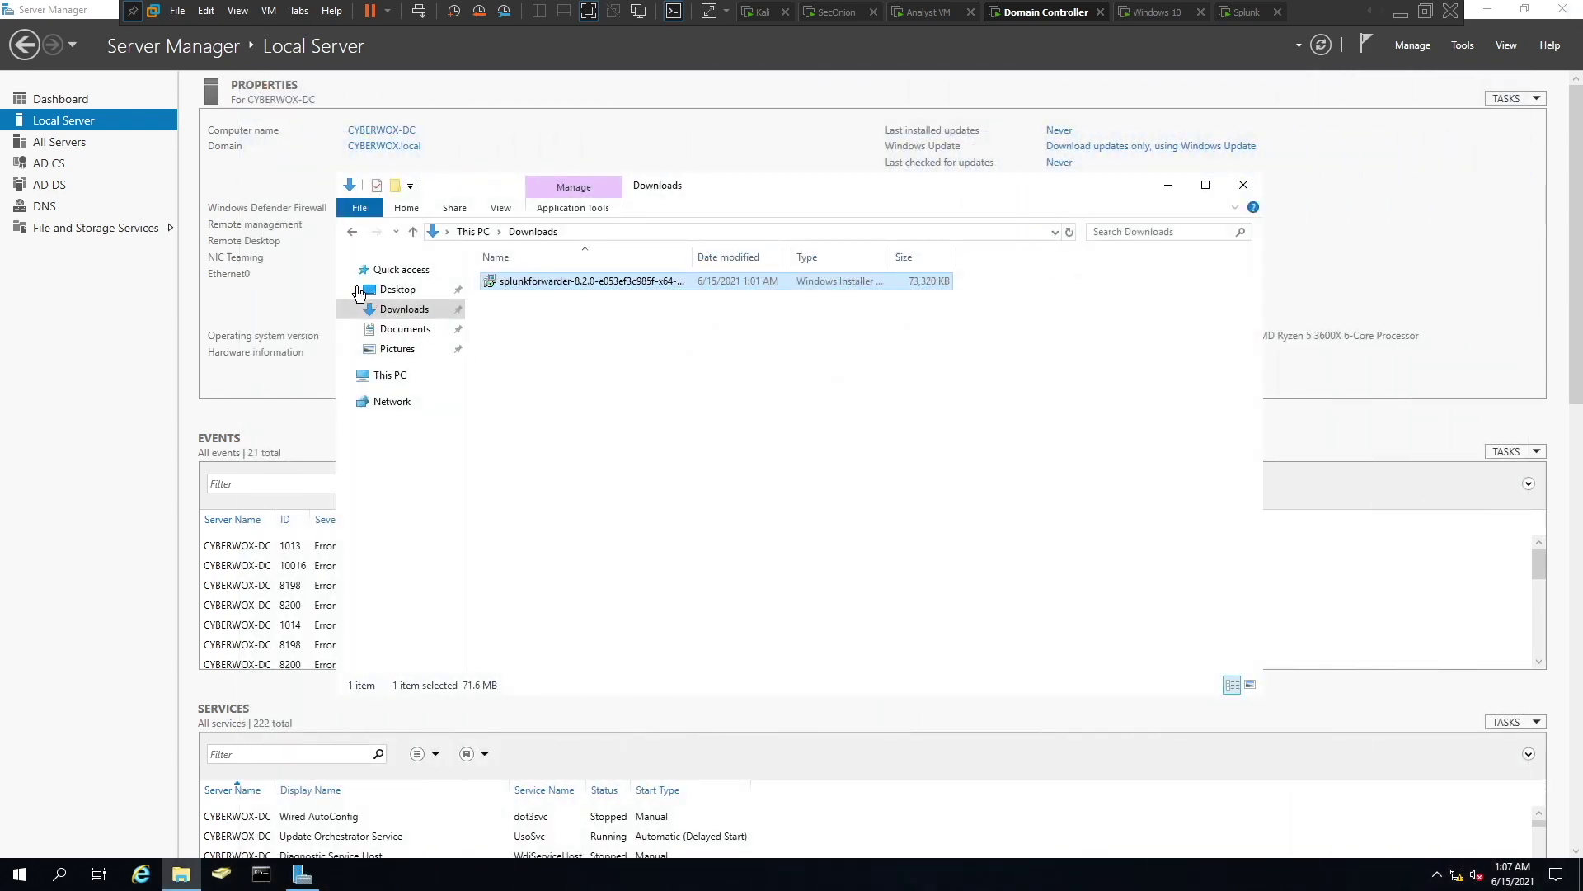
{"action": "double_click", "coordinate": [581, 282]}
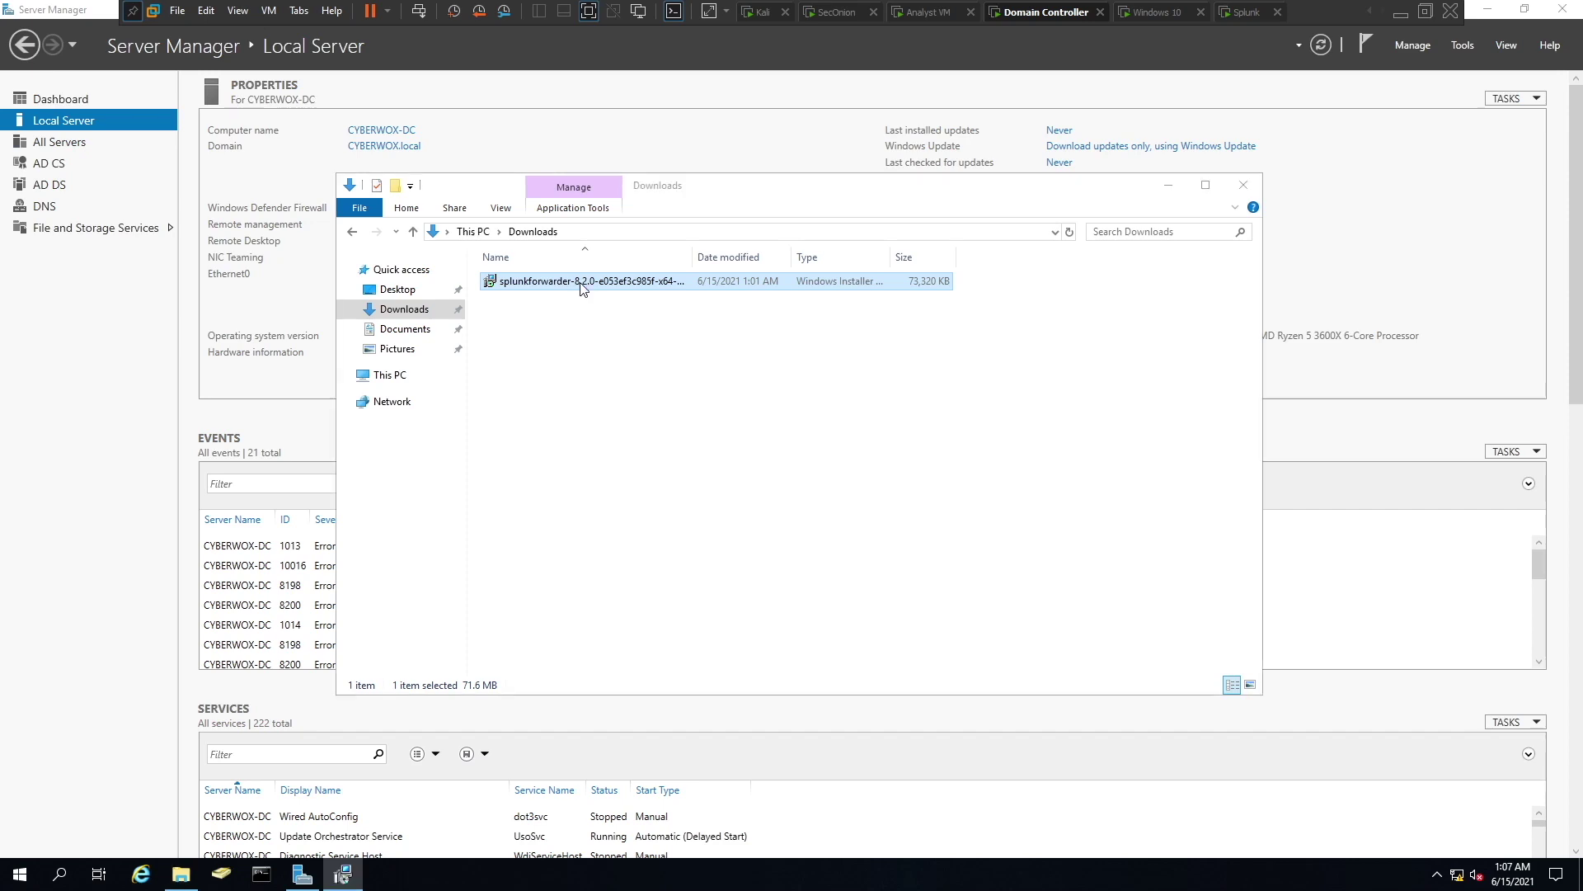
{"action": "left_click", "coordinate": [634, 369]}
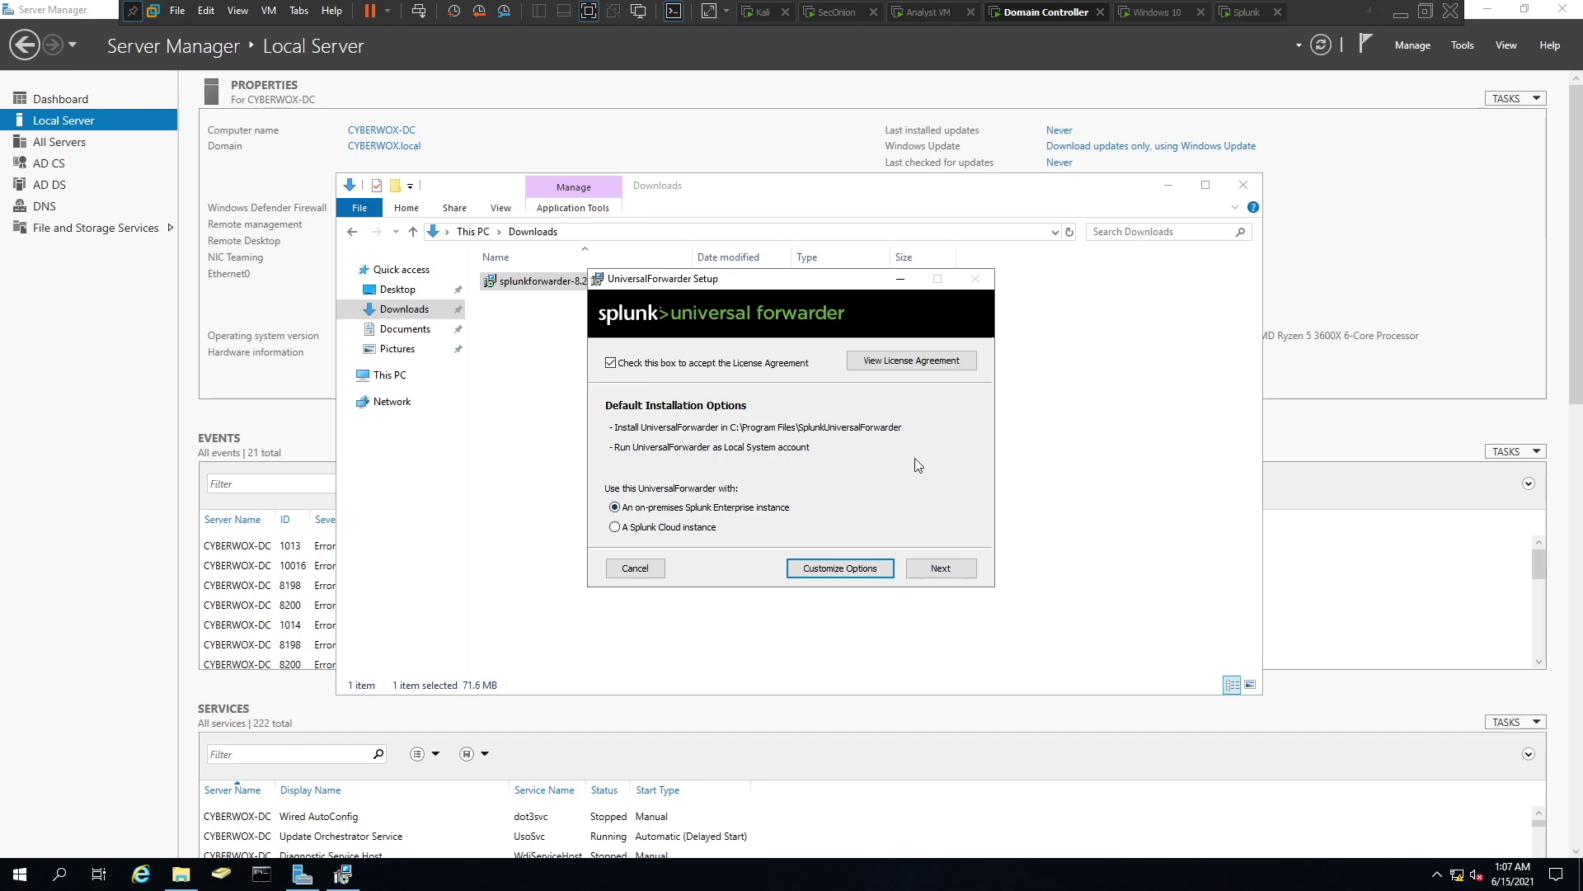
Customize the installation options, keeping the default install folder and leaving the SSL certificate fields empty, and proceed to the administrator credentials page
{"action": "left_click", "coordinate": [886, 568]}
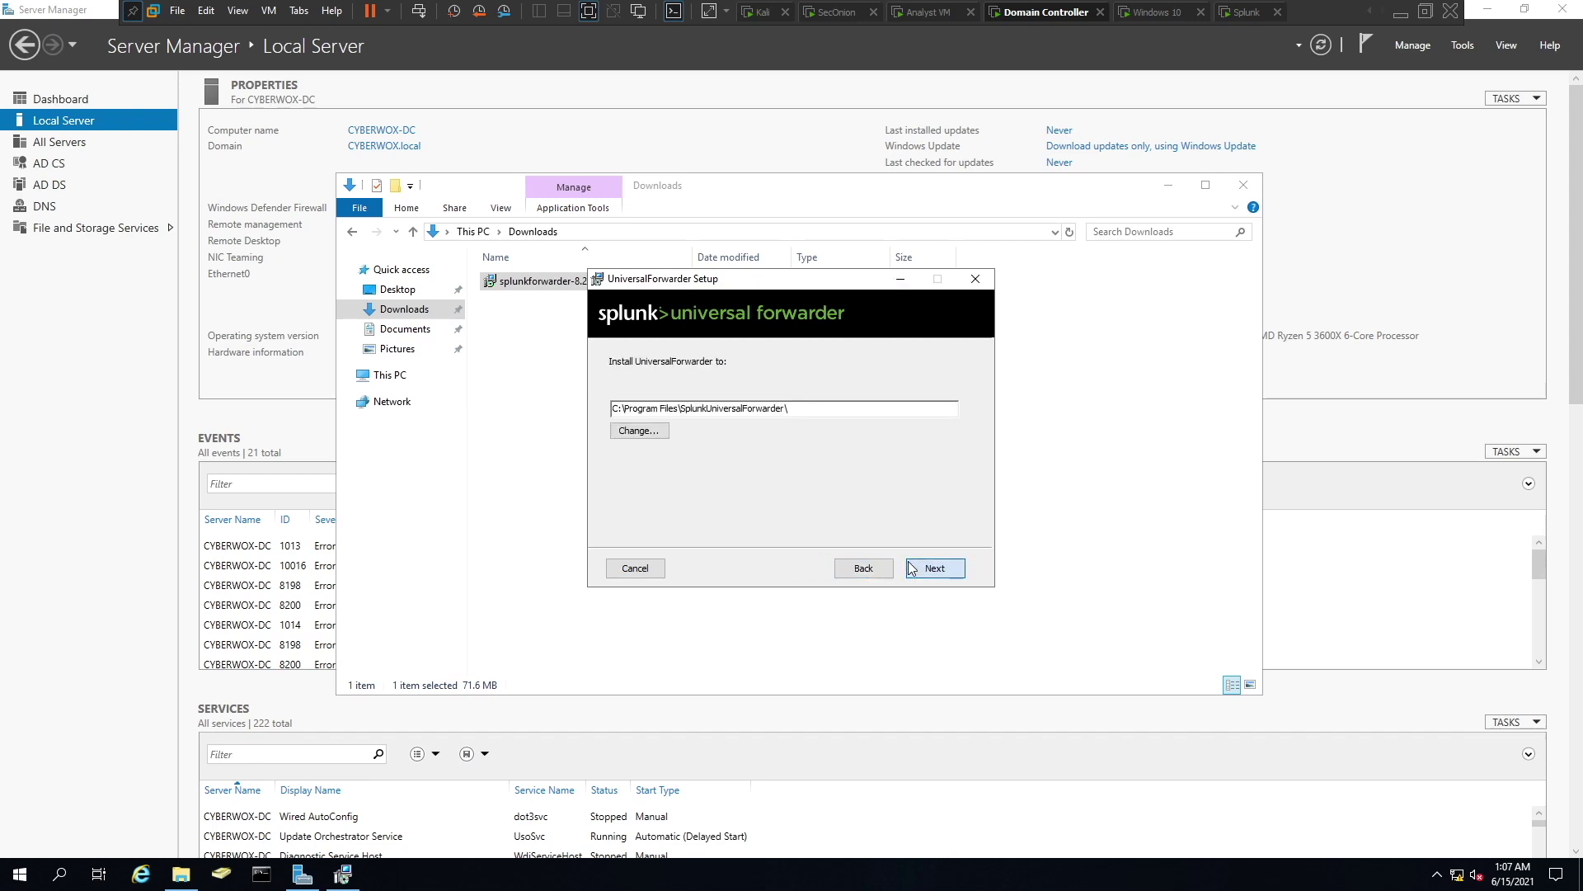
{"action": "left_click", "coordinate": [911, 568]}
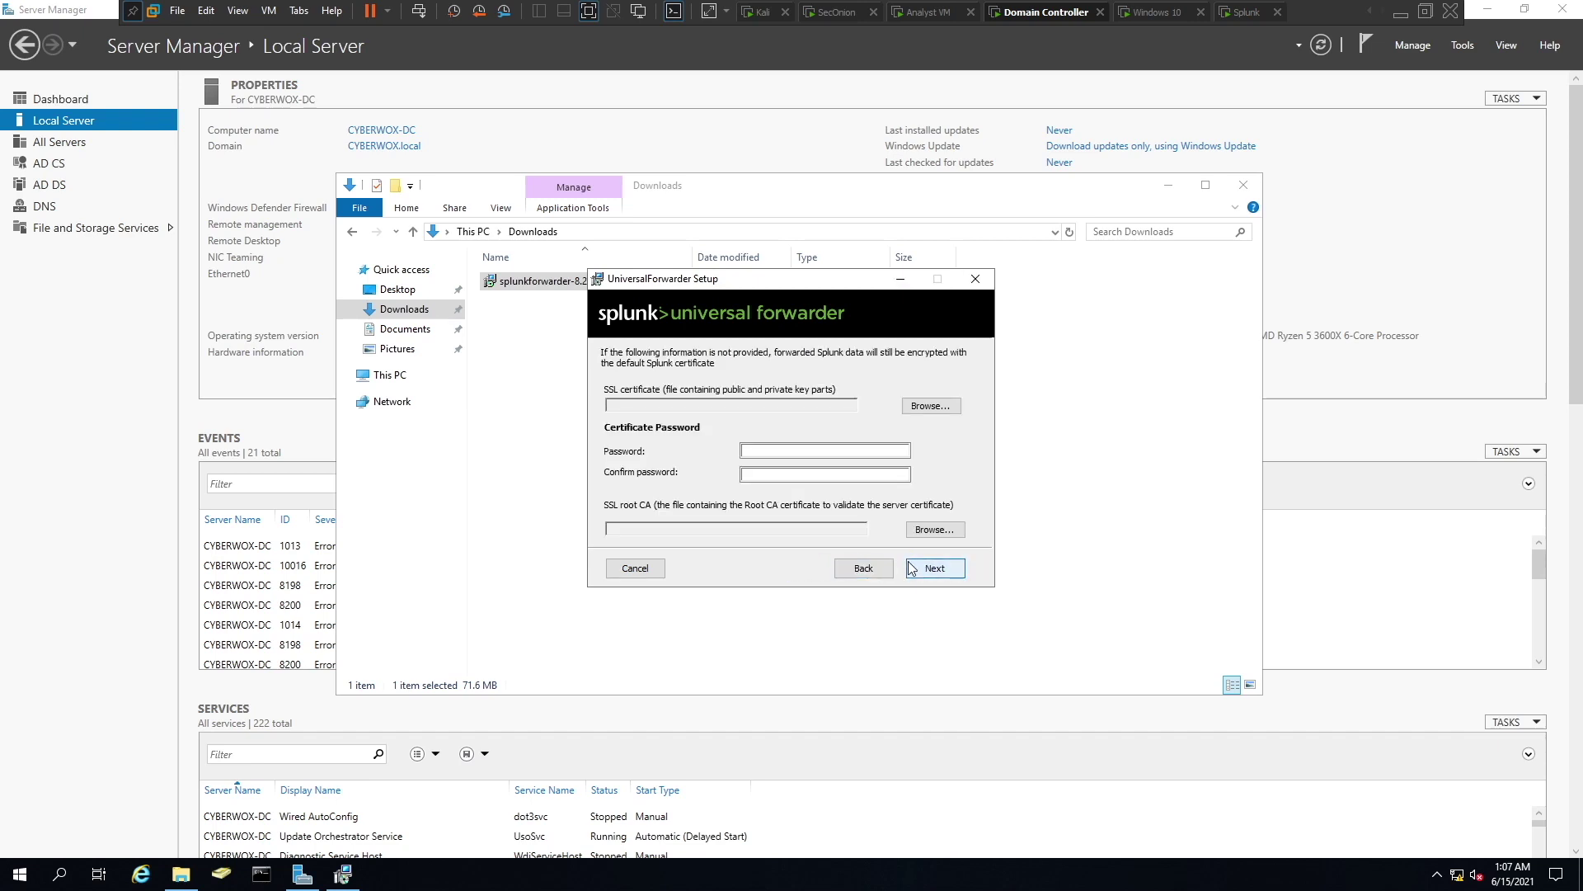
{"action": "left_click", "coordinate": [864, 569]}
{"action": "left_click", "coordinate": [864, 569]}
{"action": "left_click", "coordinate": [943, 567]}
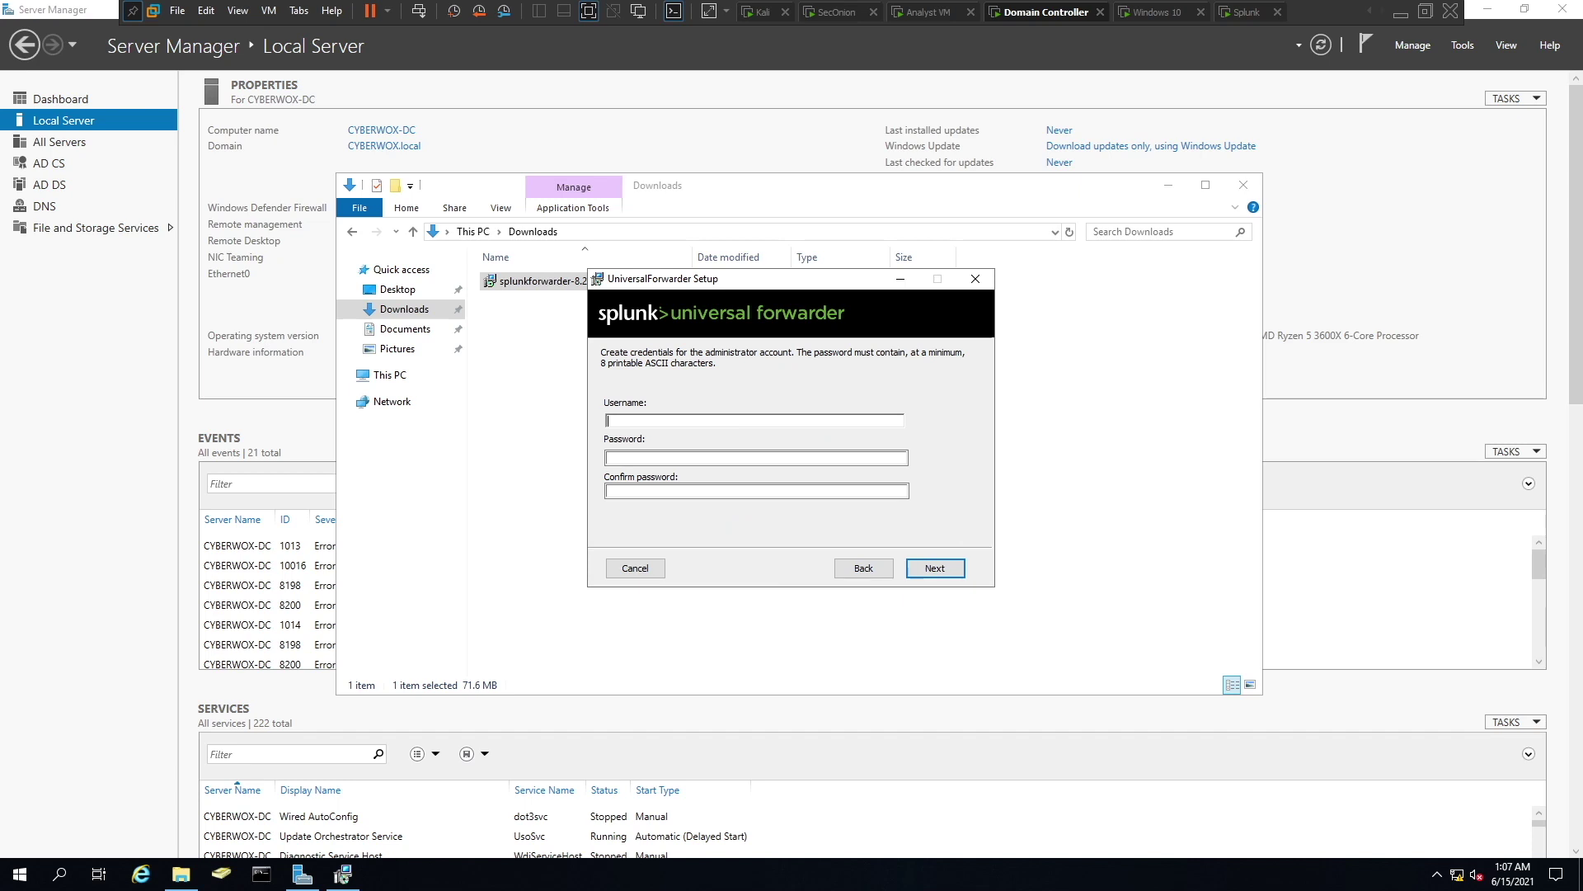
Create the forwarder's administrator account by entering the username, password and matching password confirmation, and proceed to the deployment server settings
{"action": "type", "text": "daycyberwox"}
{"action": "key", "text": "Tab"}
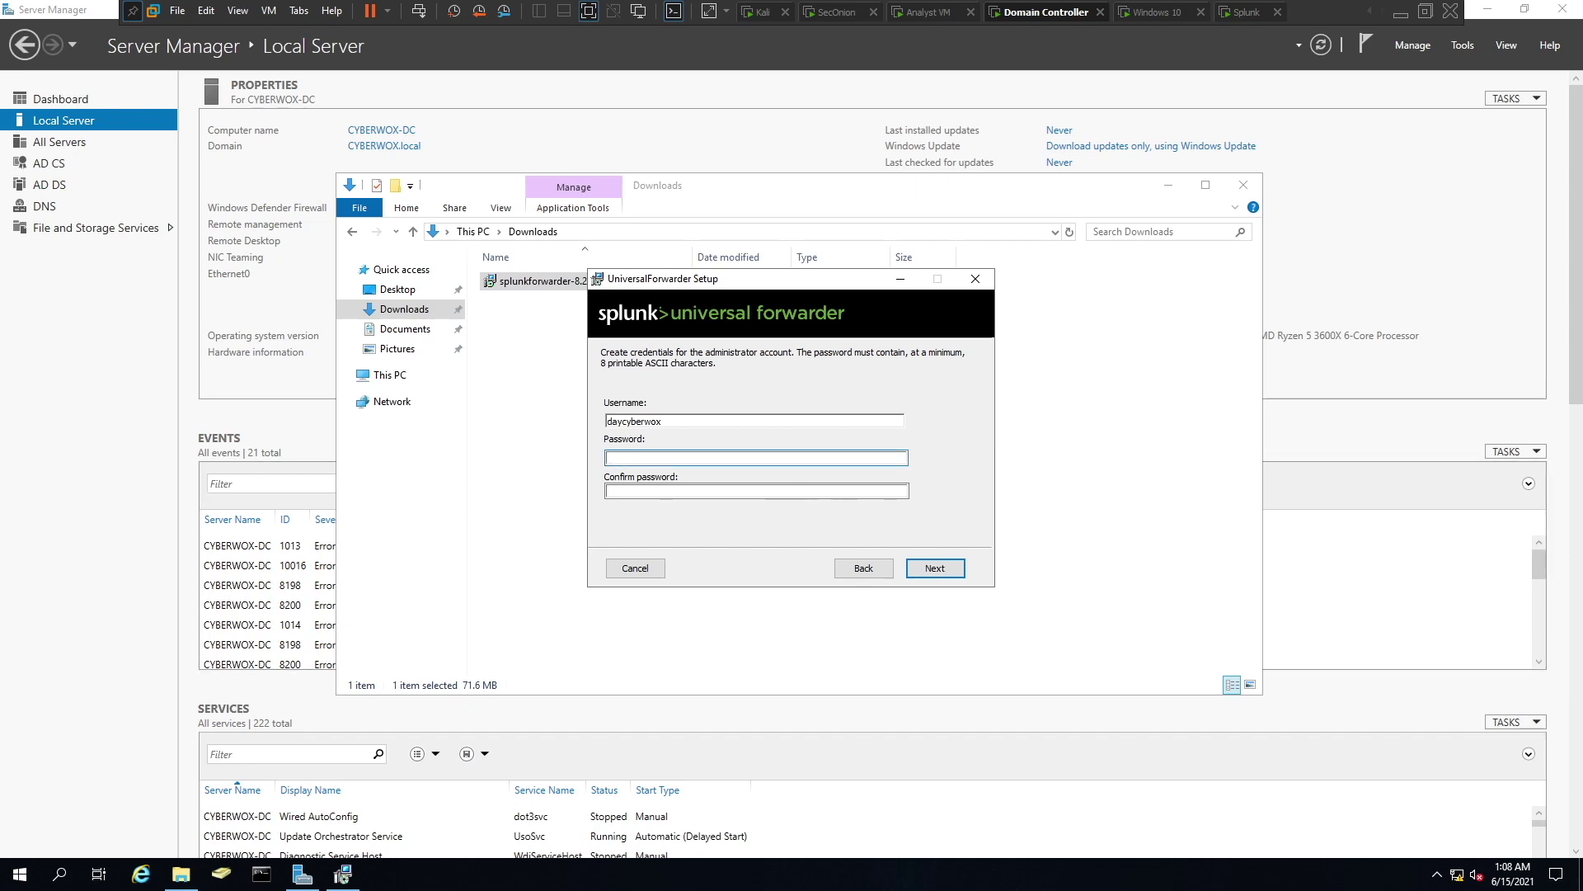
{"action": "type", "text": "••••"}
{"action": "left_click", "coordinate": [656, 491]}
{"action": "type", "text": "•••"}
{"action": "key", "text": "ctrl+a"}
{"action": "type", "text": "•"}
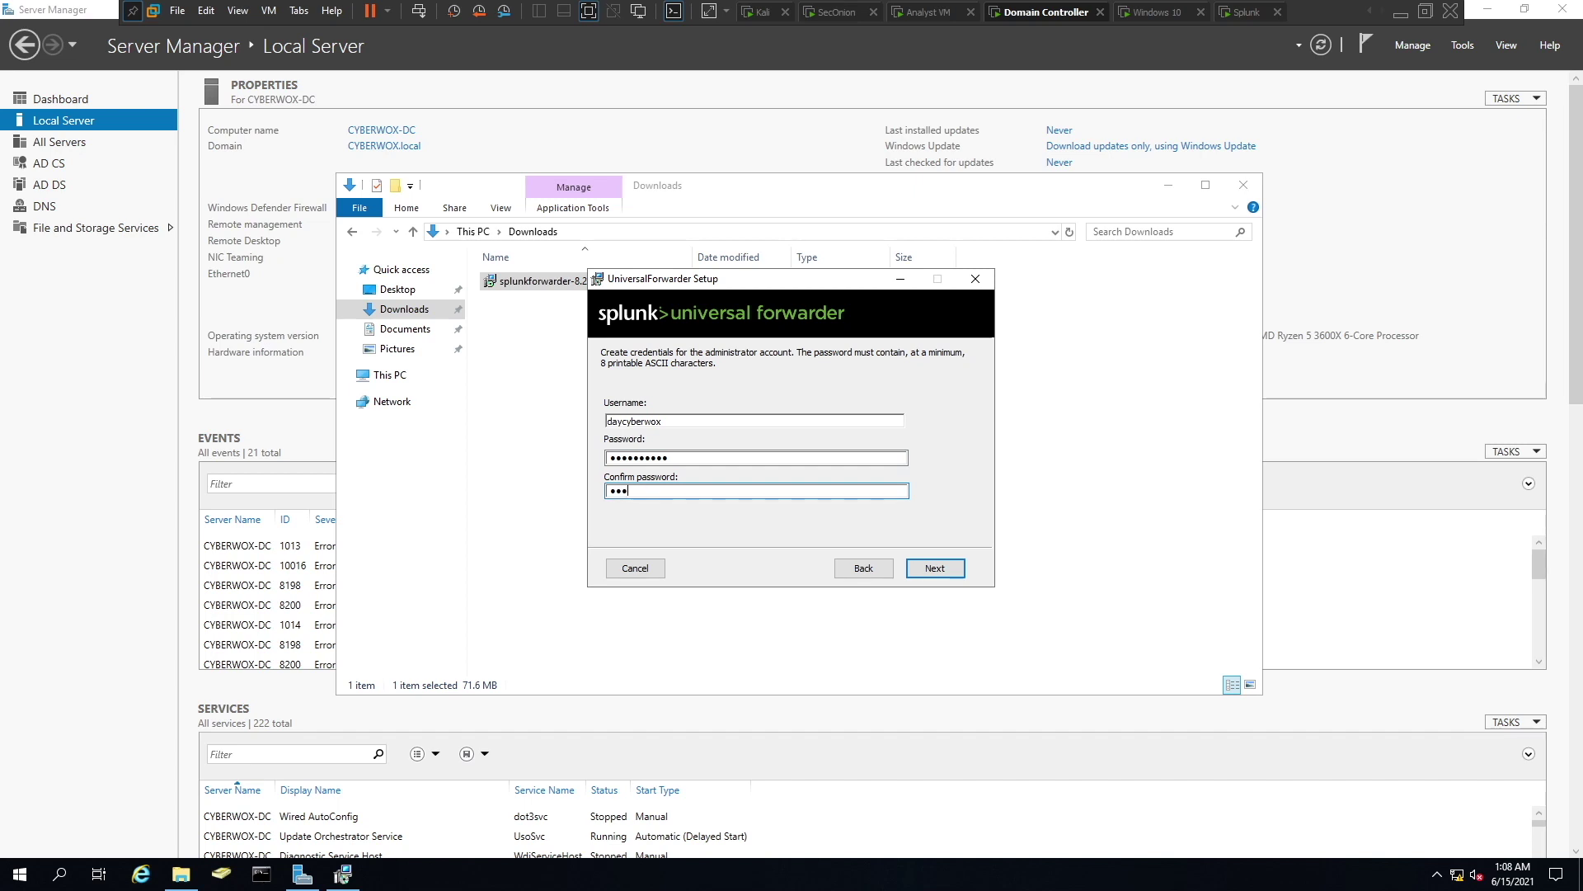
{"action": "type", "text": "•••••••••"}
{"action": "key", "text": "Return"}
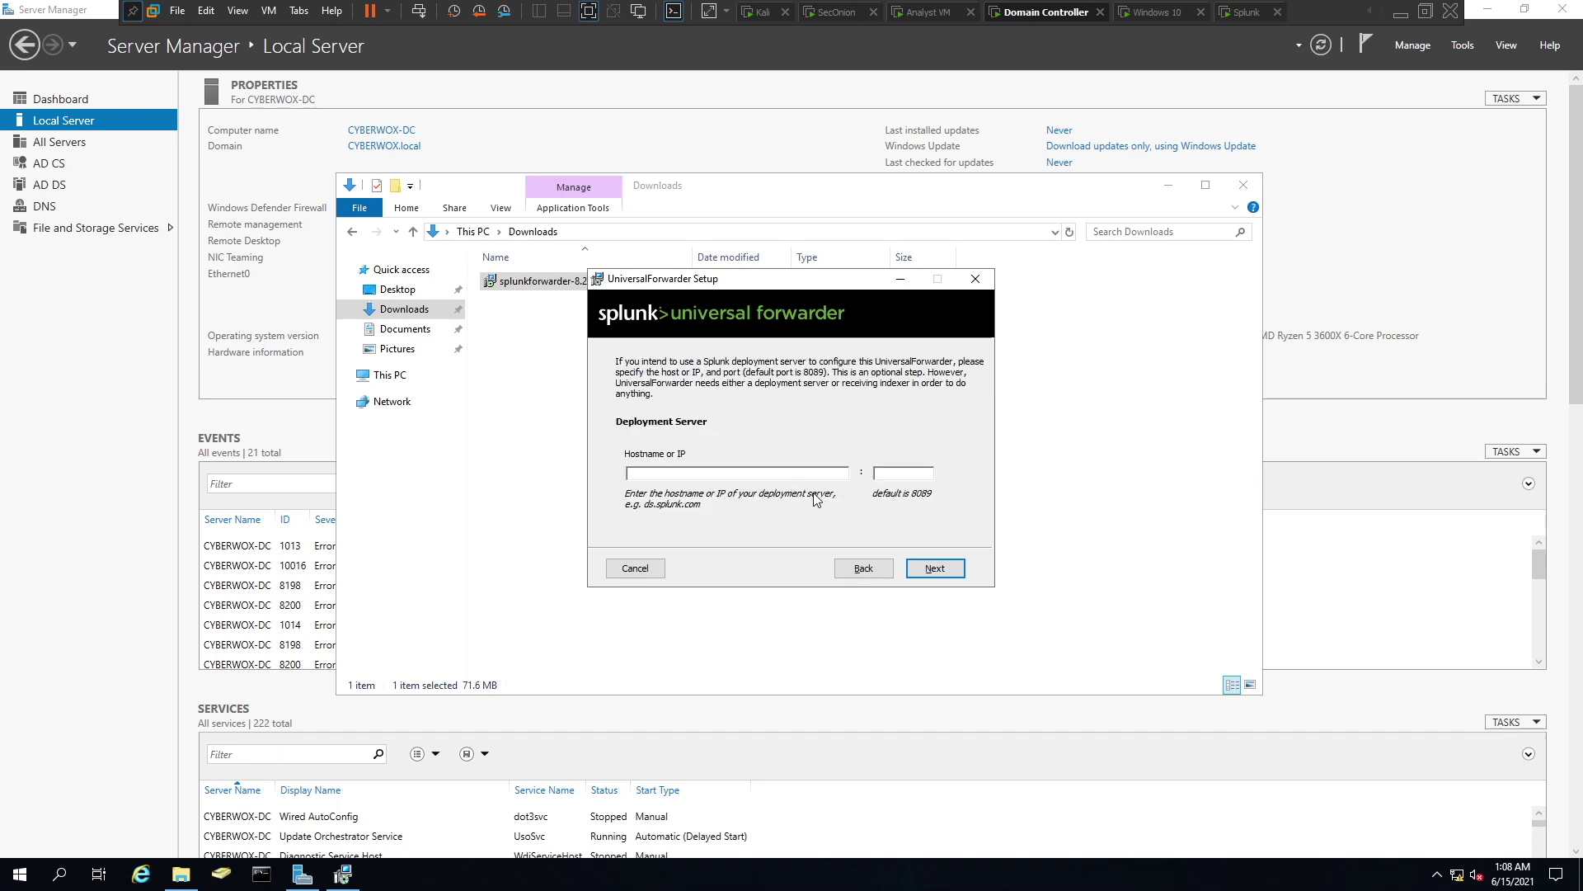
Check the Splunk VM's IP address and set the forwarder's deployment server to 192.168.135.128 with the default port 8089
{"action": "left_click", "coordinate": [1218, 13]}
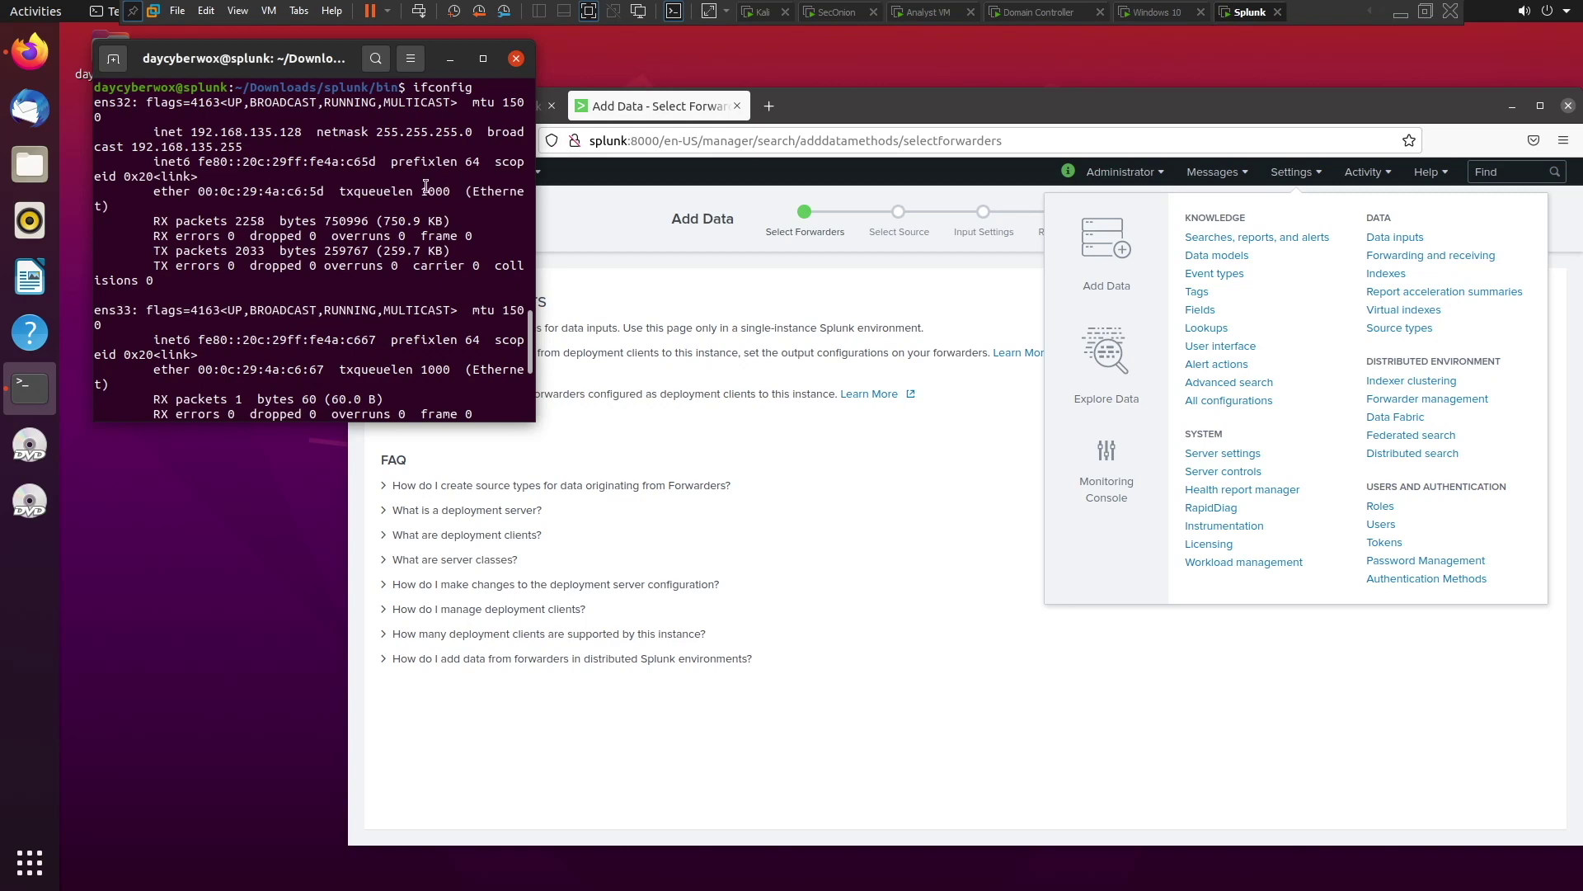
{"action": "left_click", "coordinate": [1046, 13]}
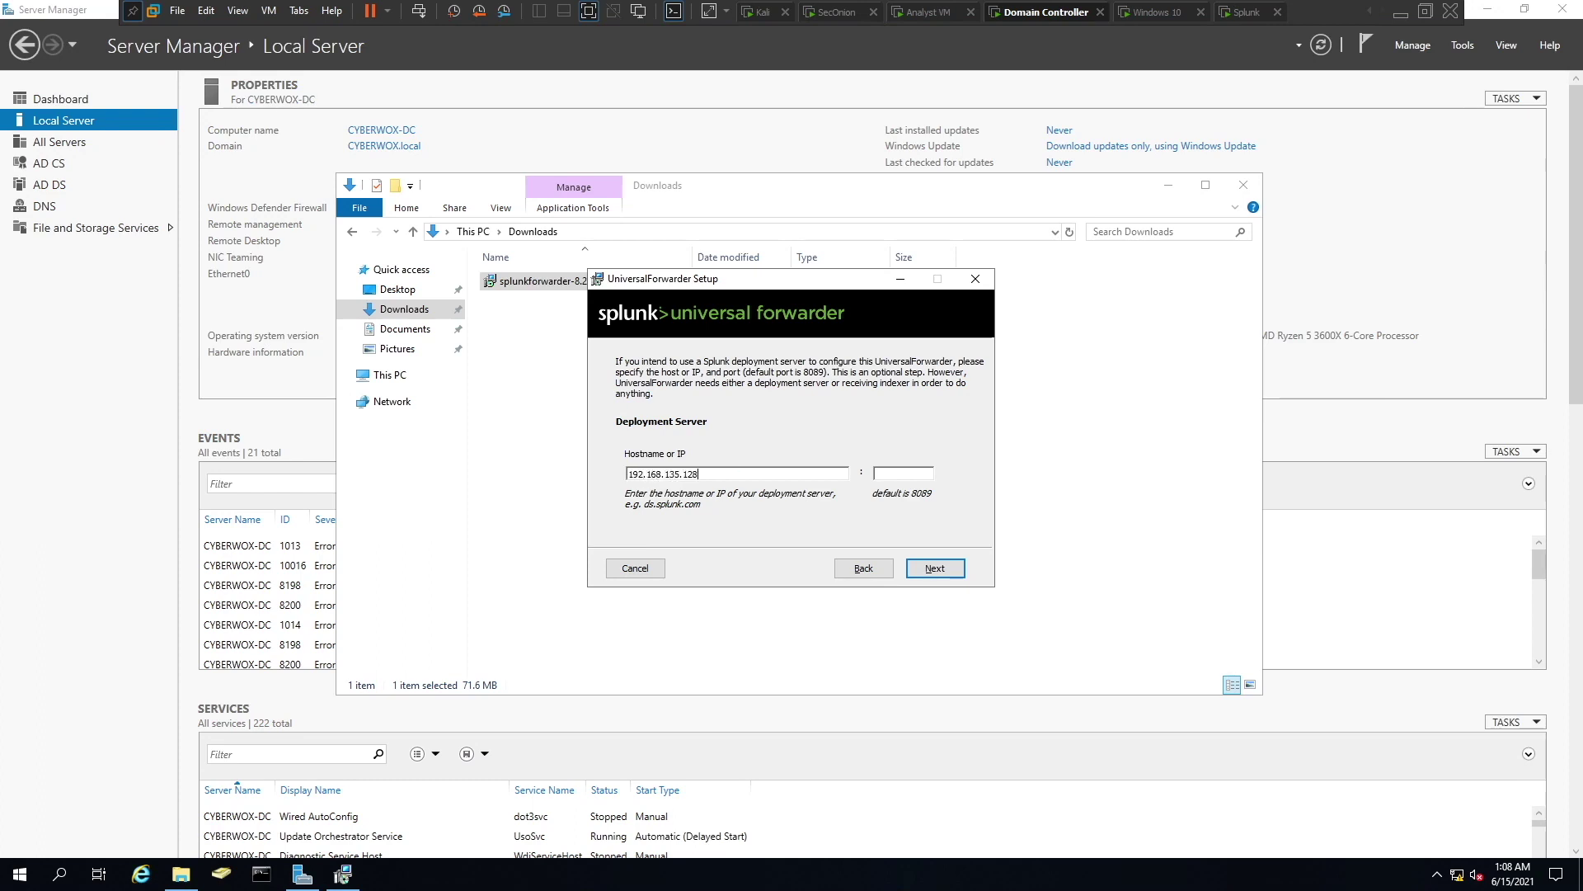
{"action": "key", "text": "ctrl+a"}
{"action": "key", "text": "ctrl+c"}
{"action": "left_click", "coordinate": [899, 472]}
{"action": "type", "text": "80"}
{"action": "key", "text": "Return"}
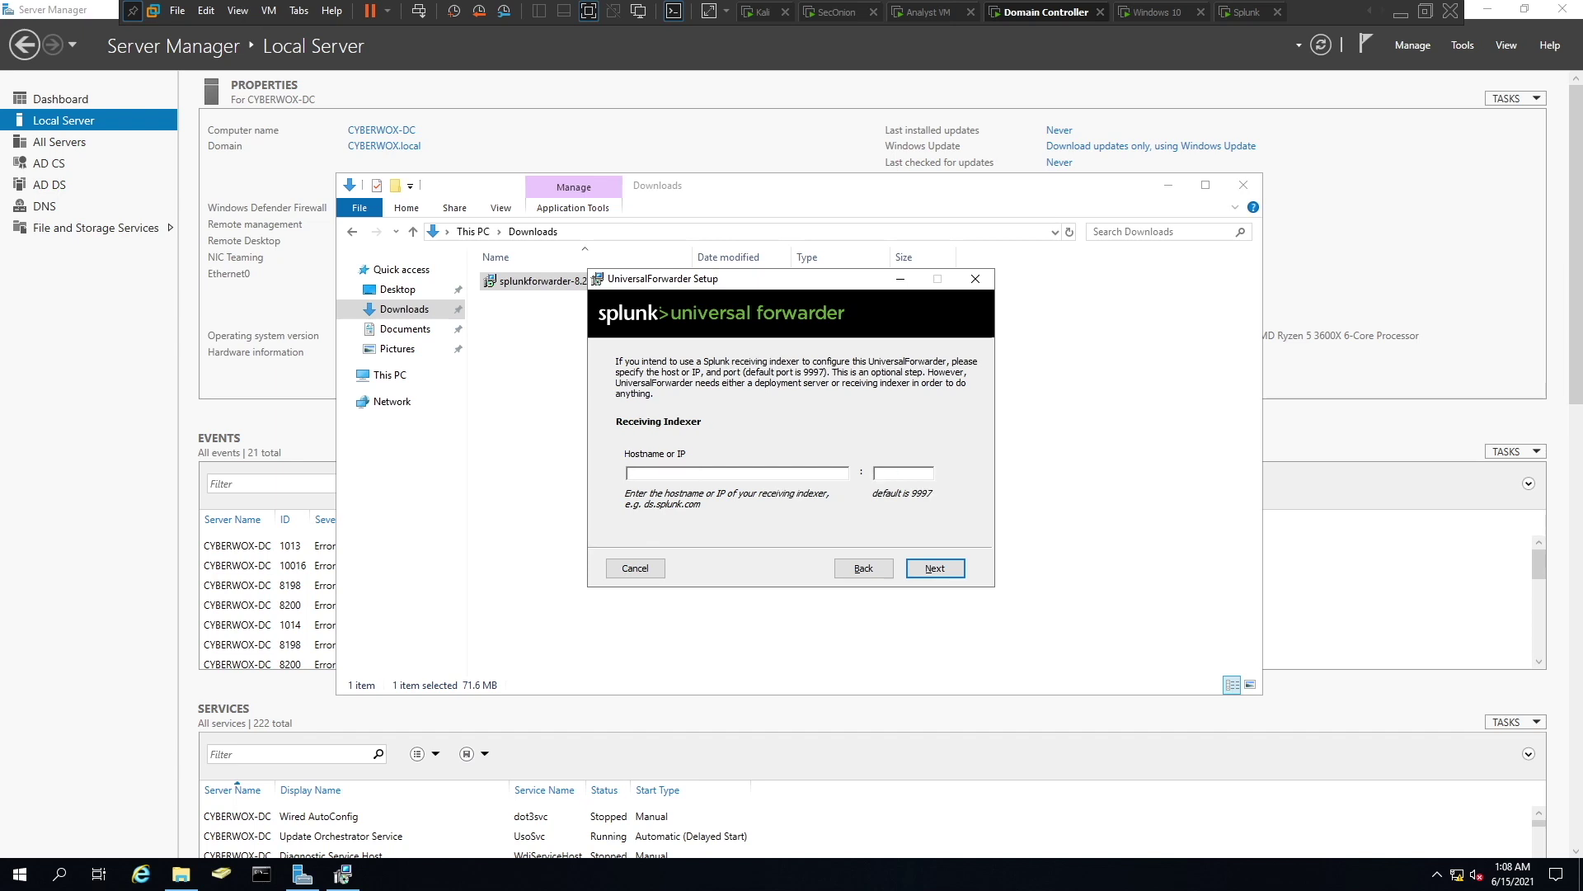
Set the receiving indexer to 192.168.135.128 with the default port 9997, install the Universal Forwarder and finish the setup
{"action": "key", "text": "ctrl+v"}
{"action": "type", "text": "99"}
{"action": "key", "text": "Return"}
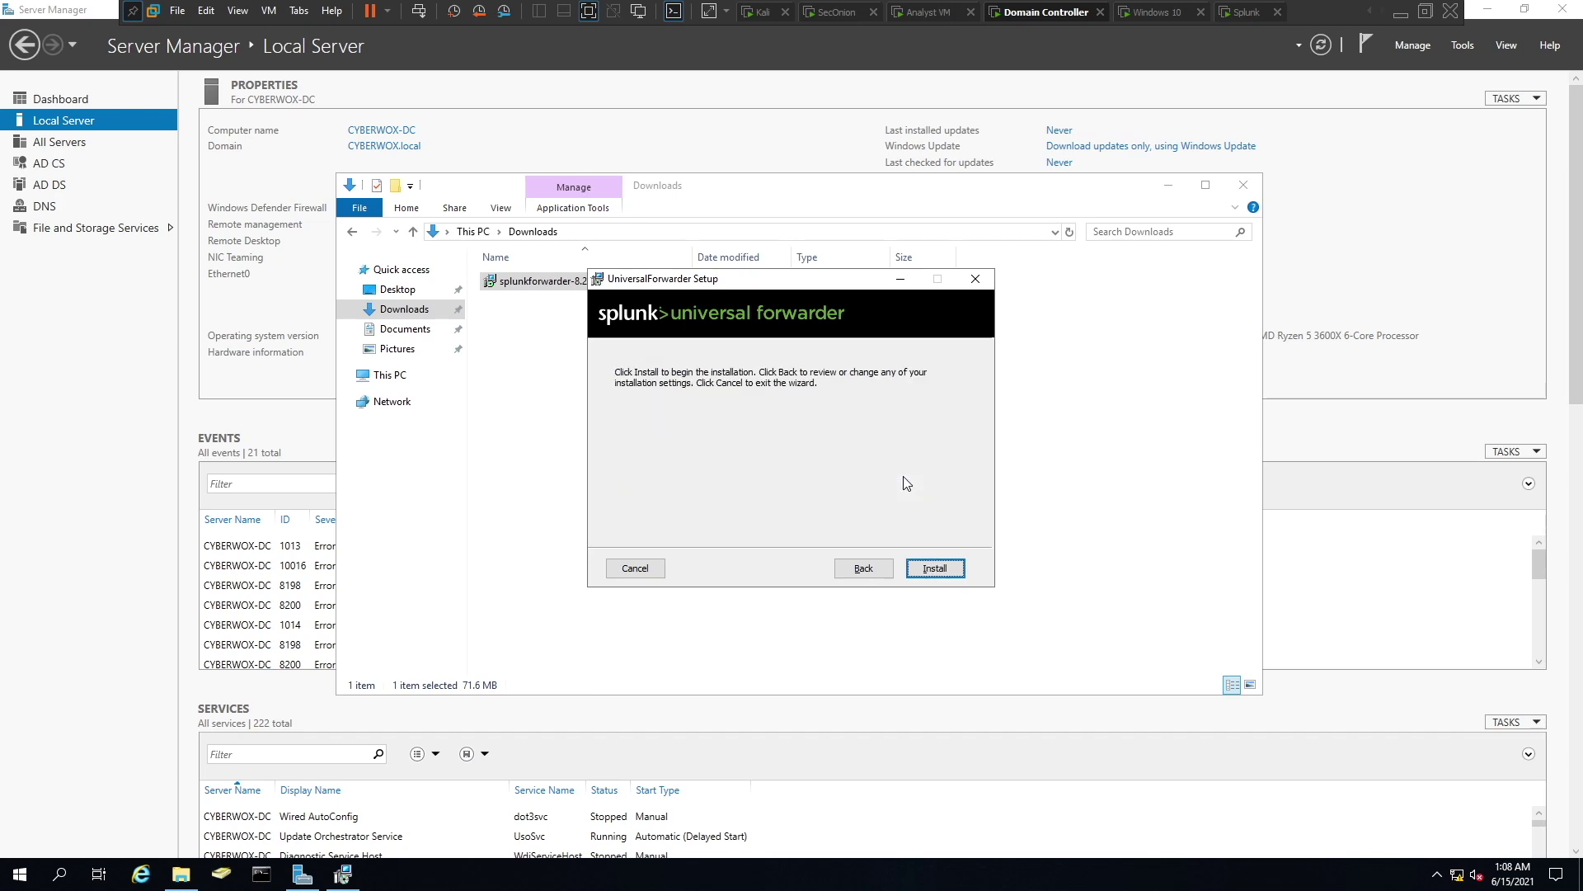
{"action": "key", "text": "Return"}
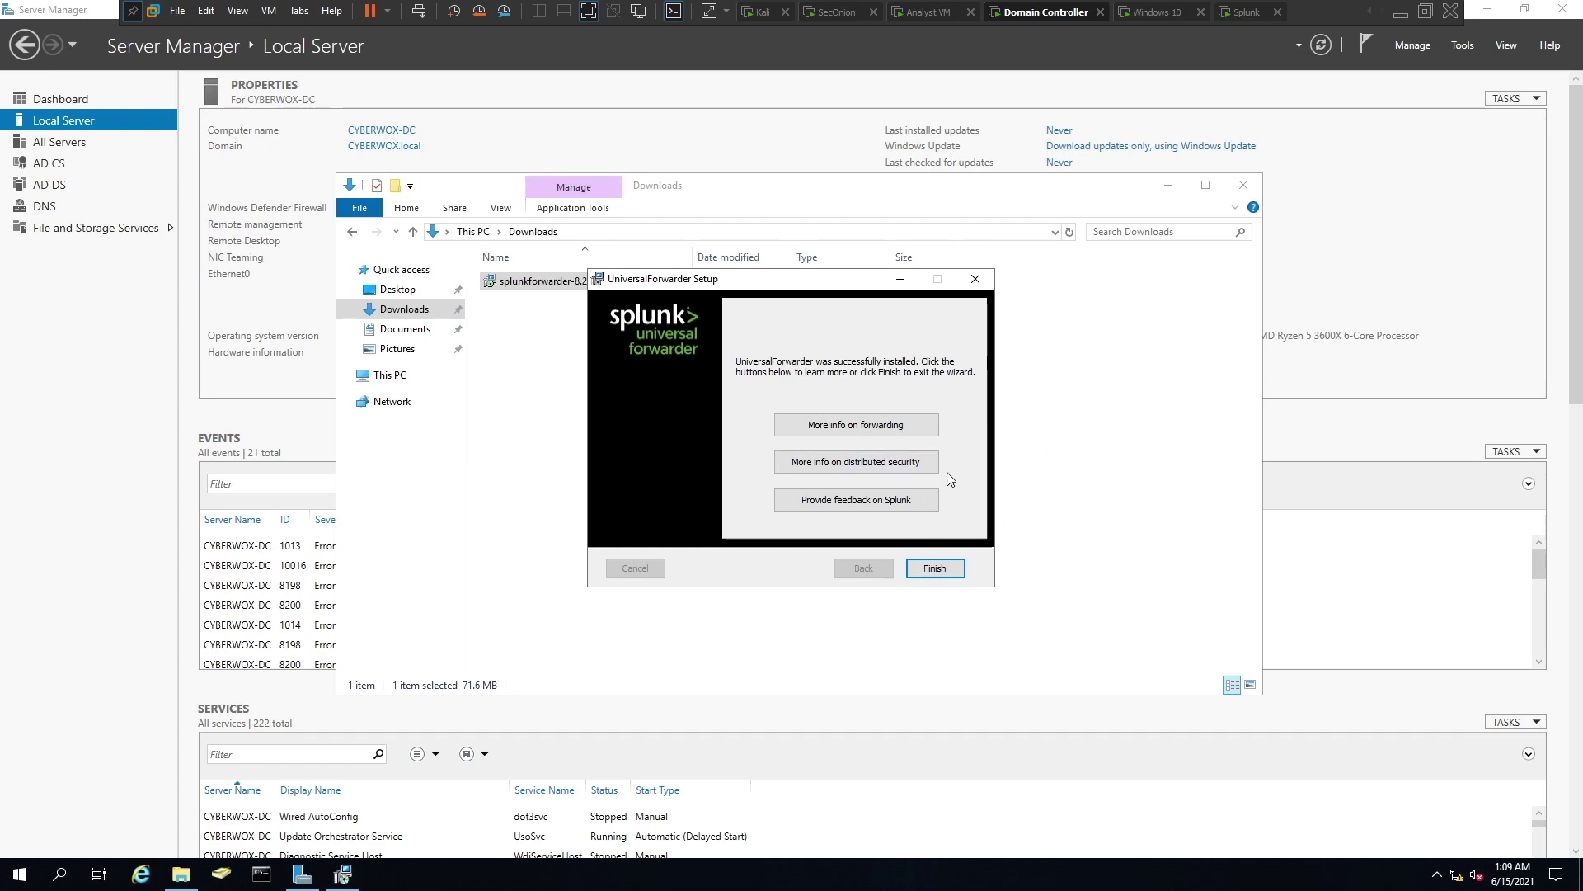
{"action": "left_click", "coordinate": [930, 568]}
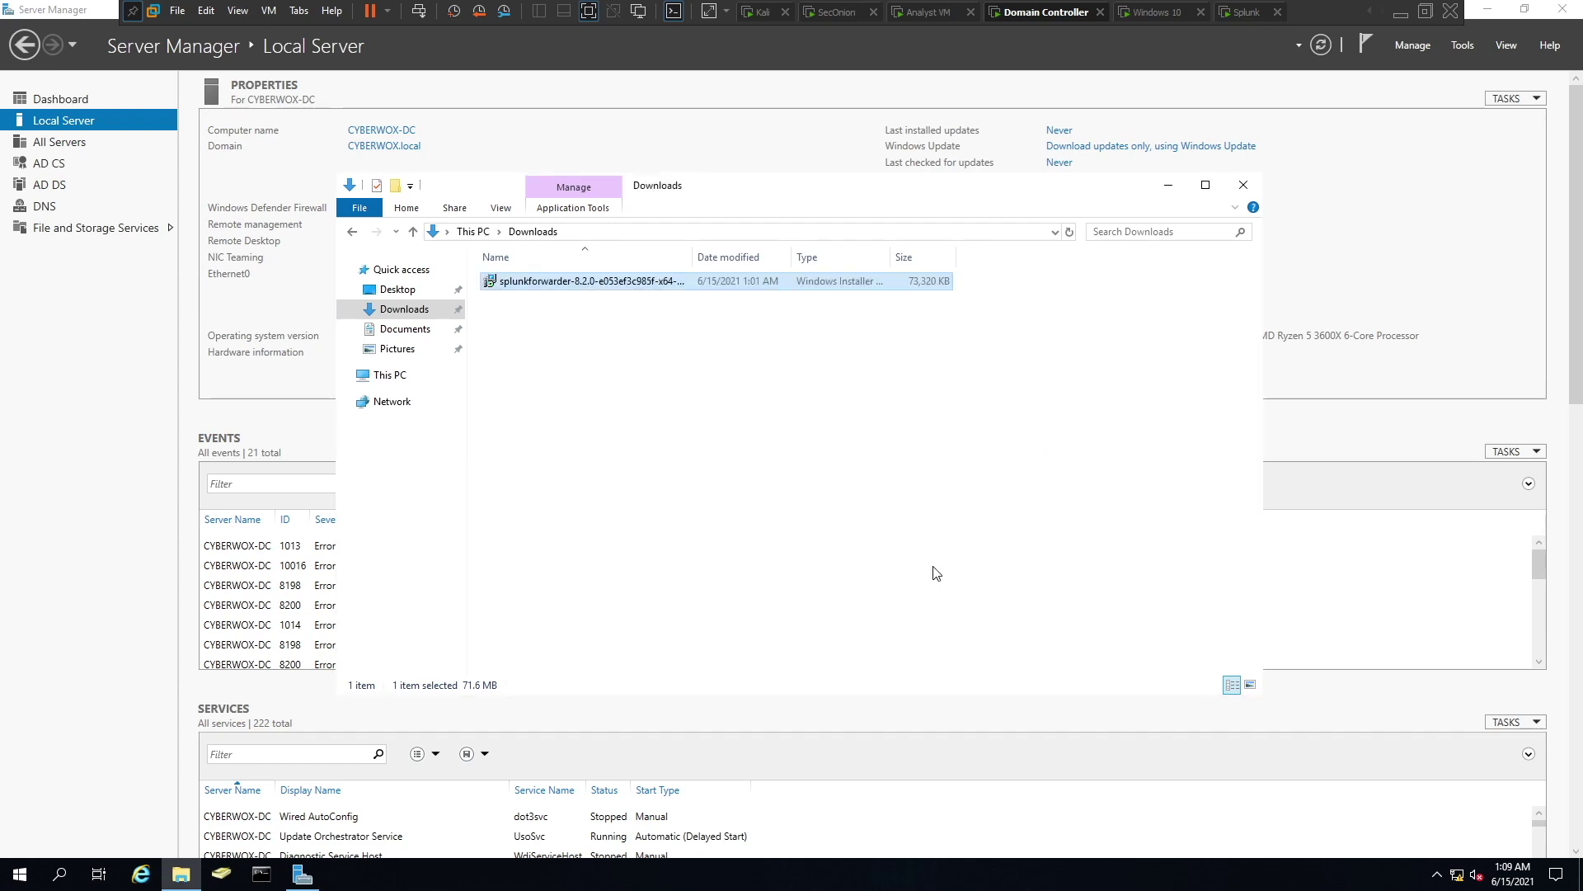
Switch to the Splunk VM and start adding data from a Splunk forwarder in Splunk Enterprise
{"action": "left_click", "coordinate": [1247, 12]}
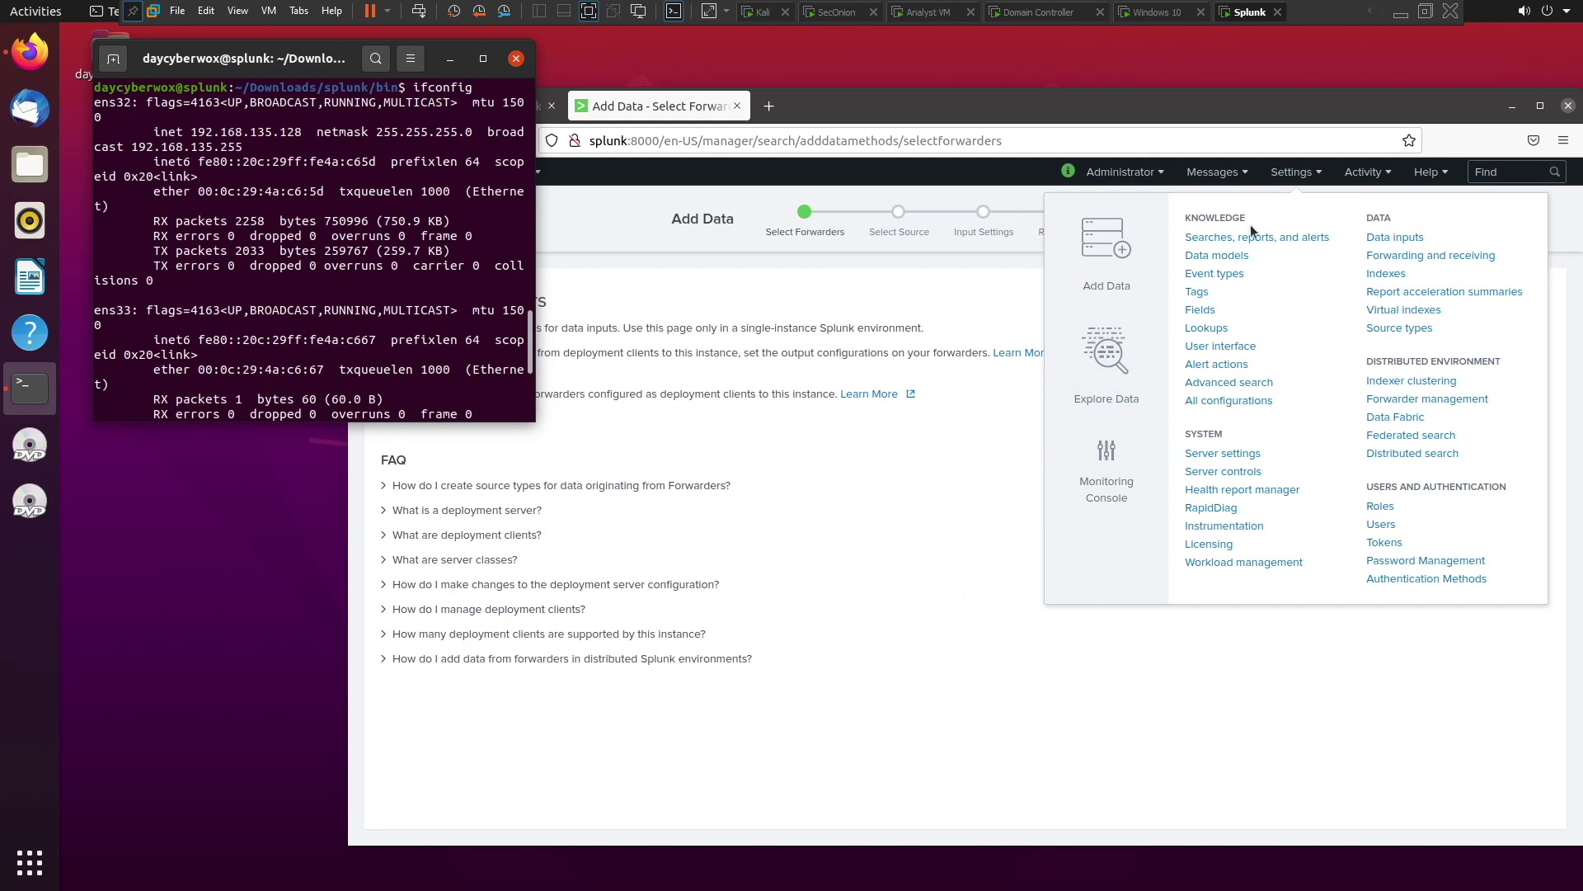
{"action": "left_click", "coordinate": [1303, 175]}
{"action": "left_click", "coordinate": [1305, 177]}
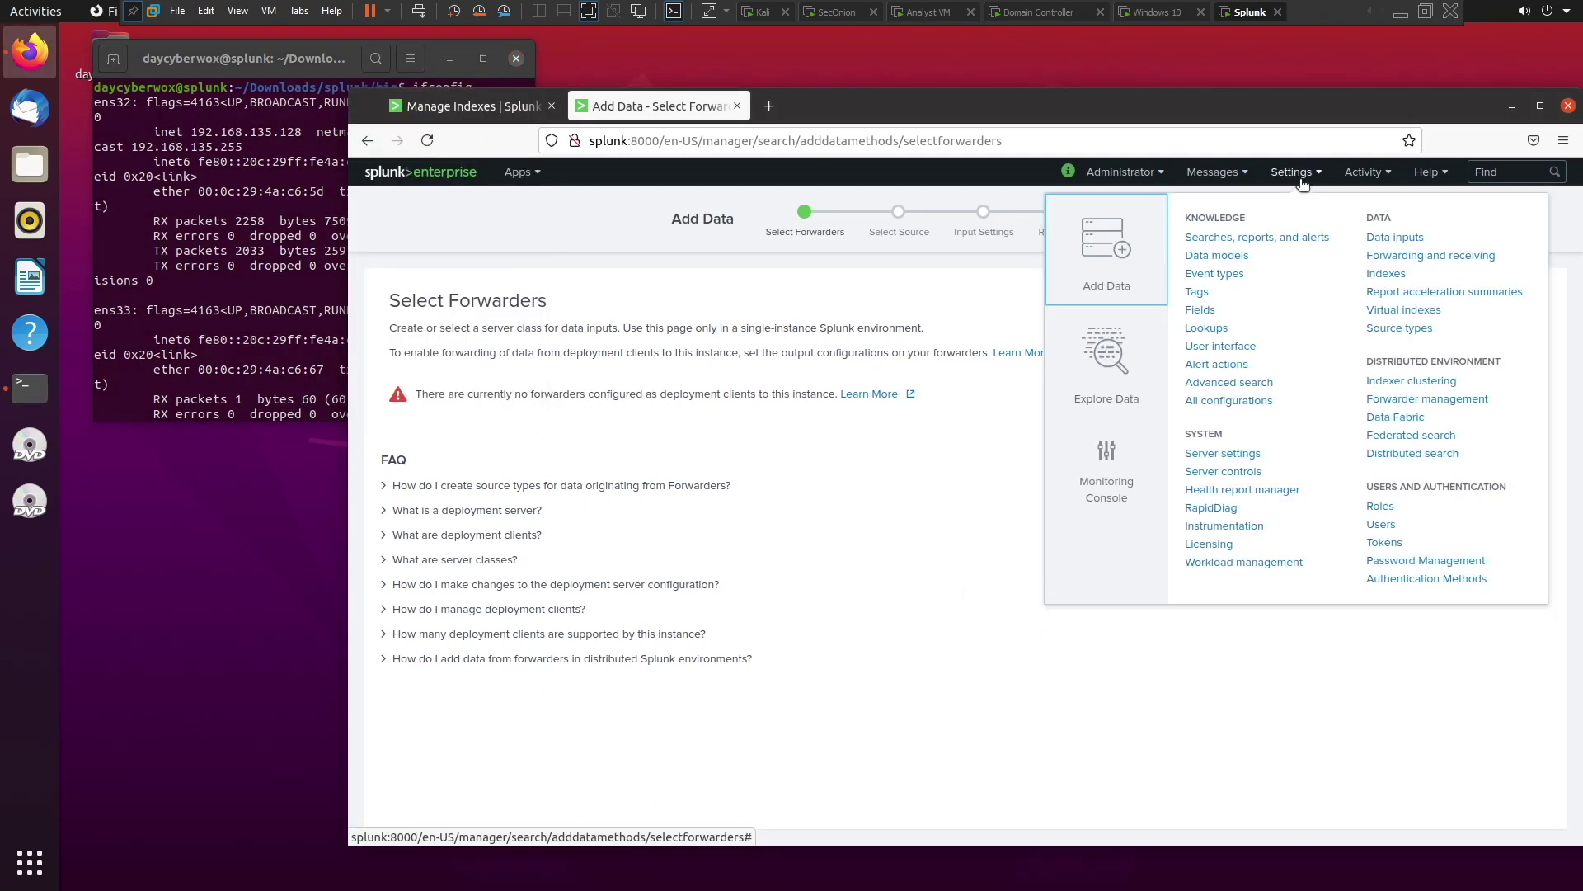
{"action": "left_click", "coordinate": [1135, 249]}
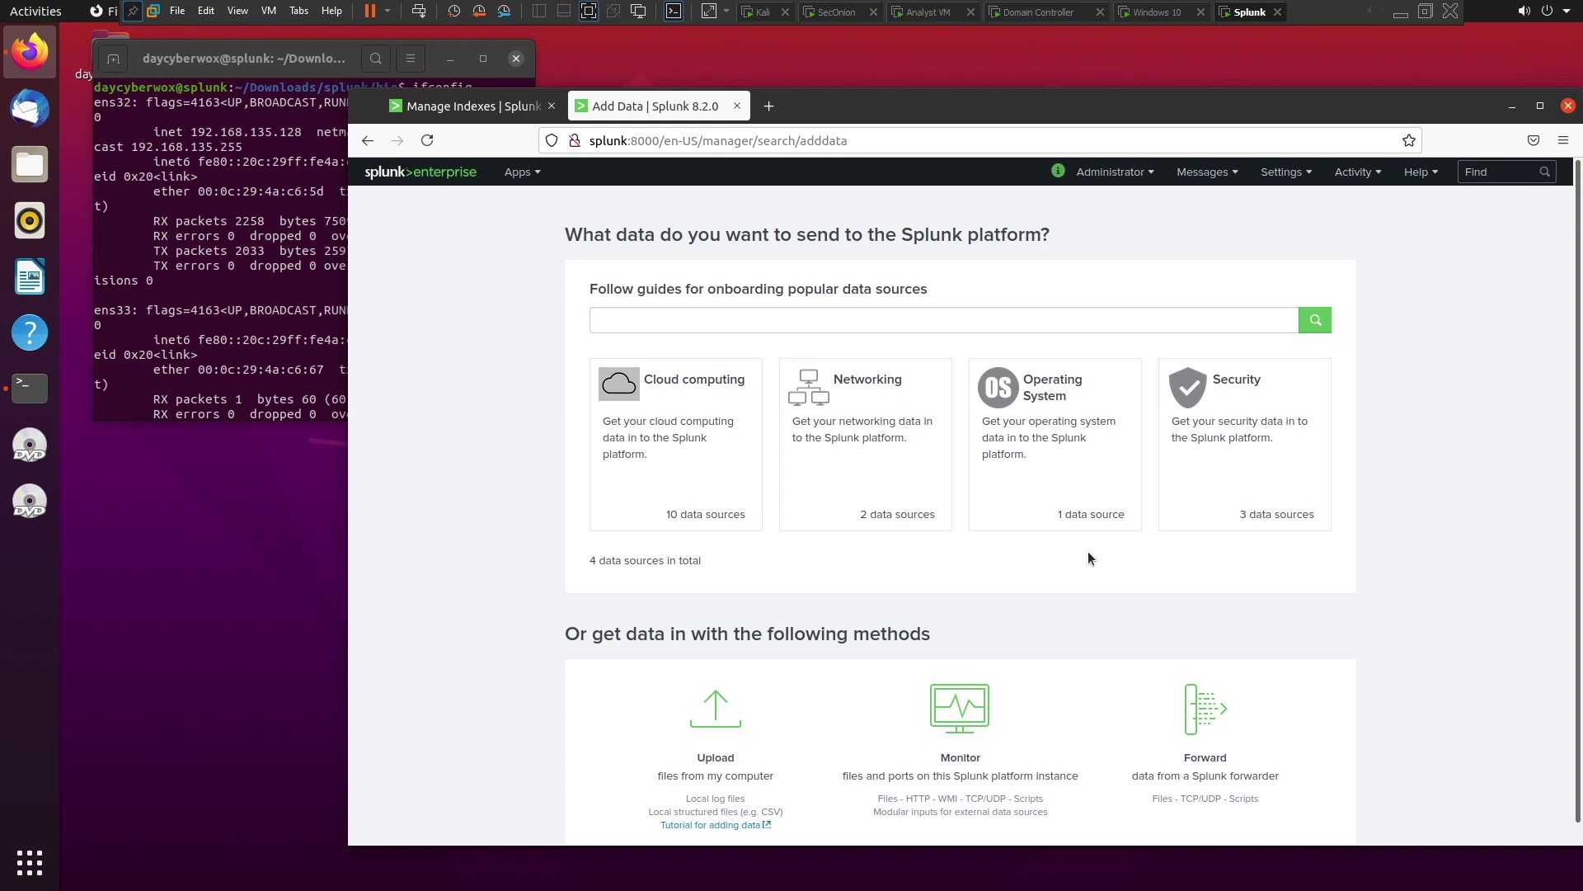
{"action": "scroll", "coordinate": [1122, 520], "scroll_direction": "down", "scroll_amount": 1}
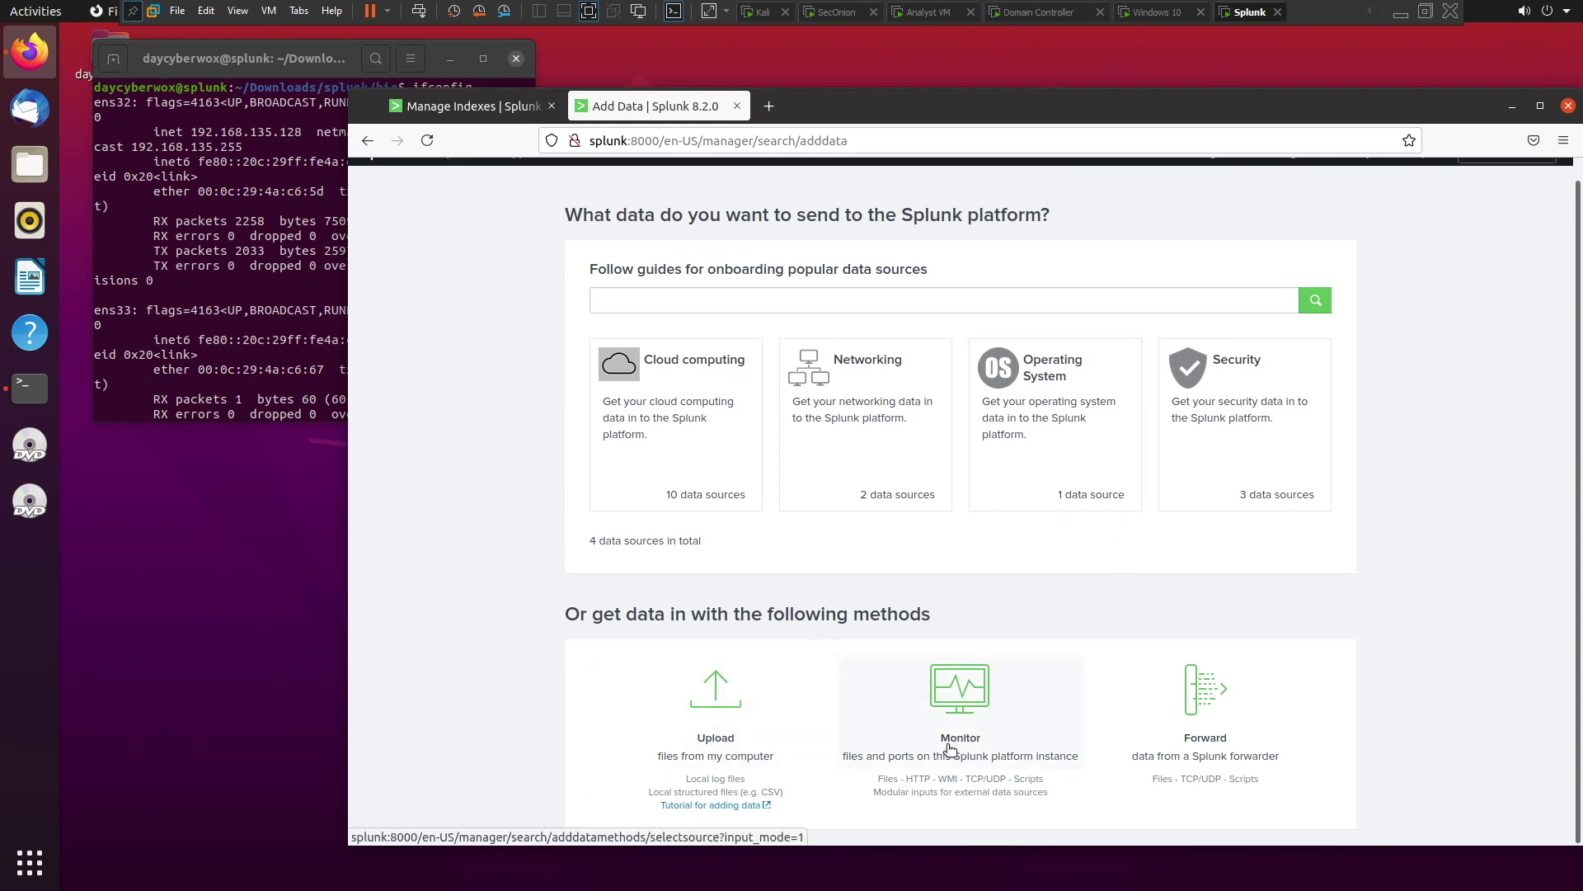
{"action": "left_click", "coordinate": [1214, 707]}
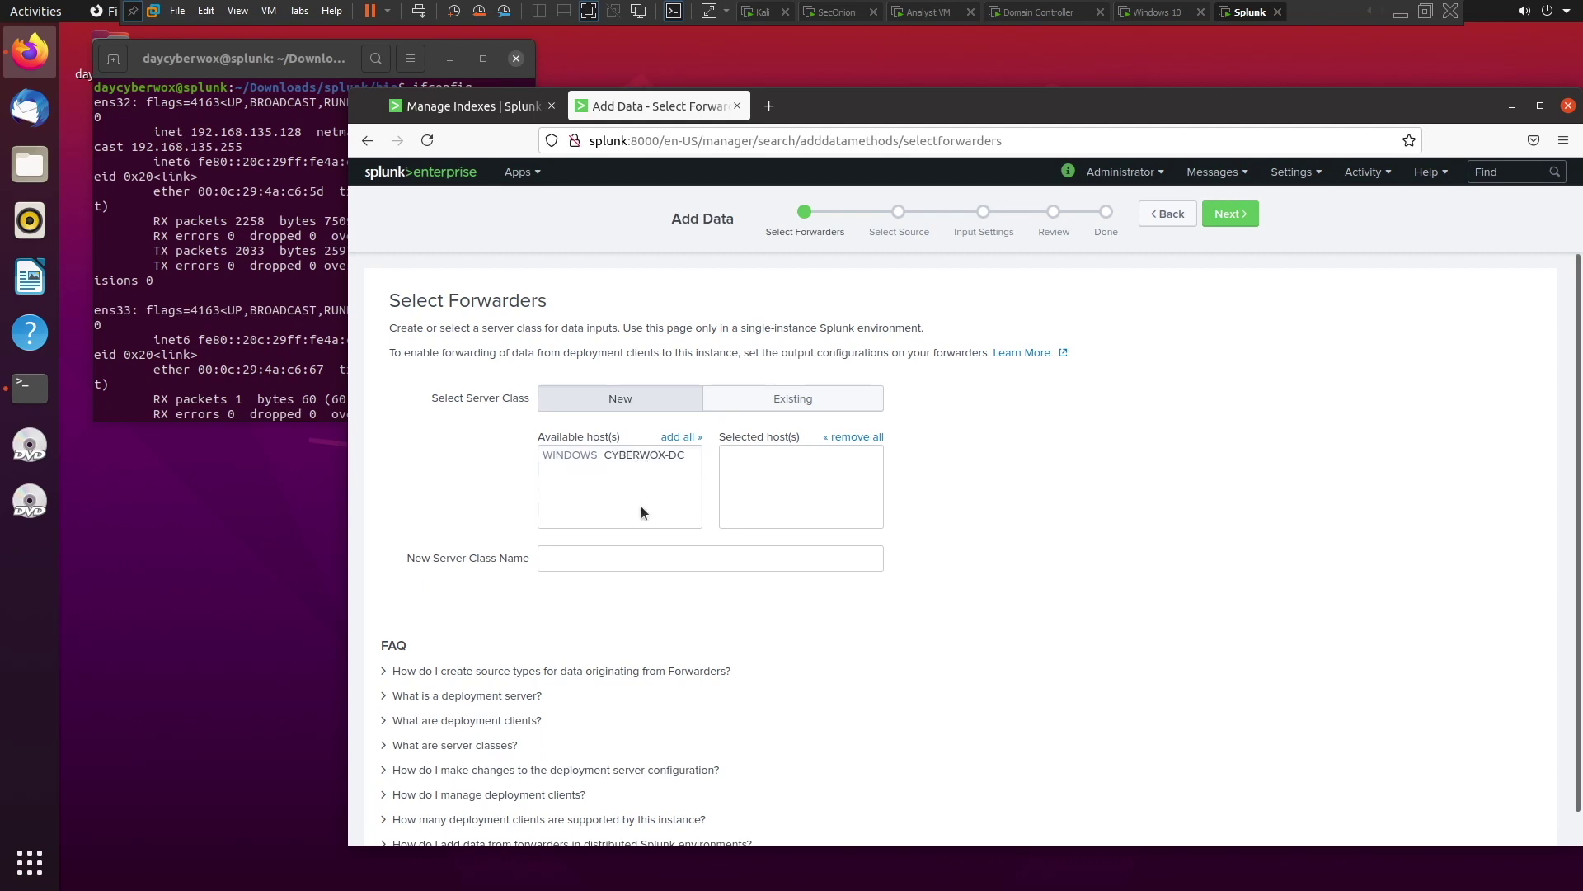
Select the host CYBERWOX-DC, name the new server class Domain Controller, and proceed to source selection
{"action": "left_click", "coordinate": [607, 459]}
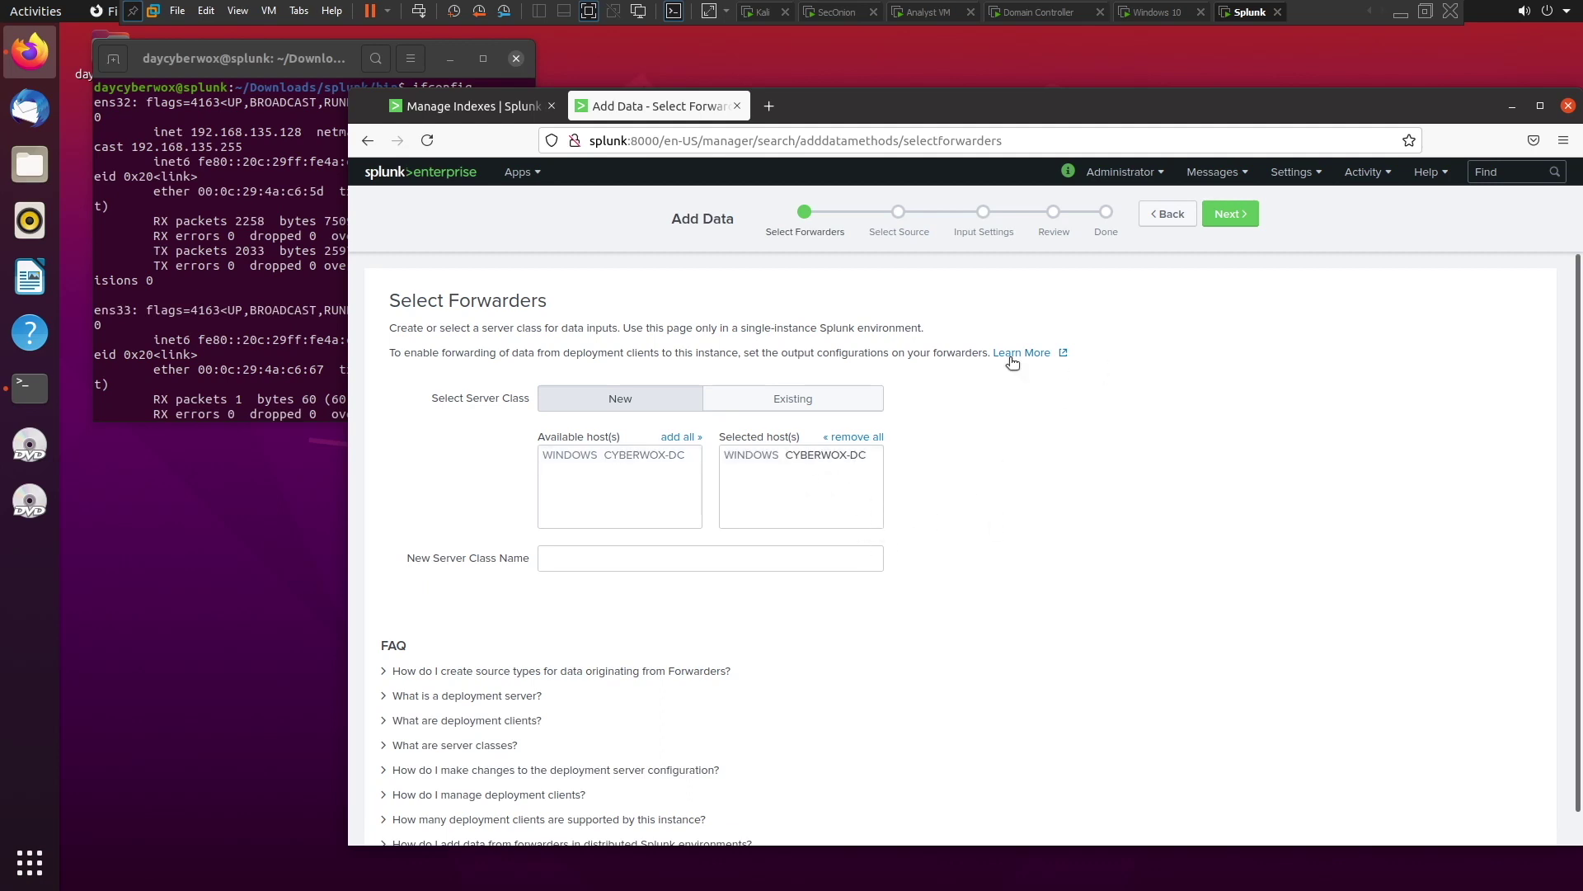
{"action": "left_click", "coordinate": [1226, 218]}
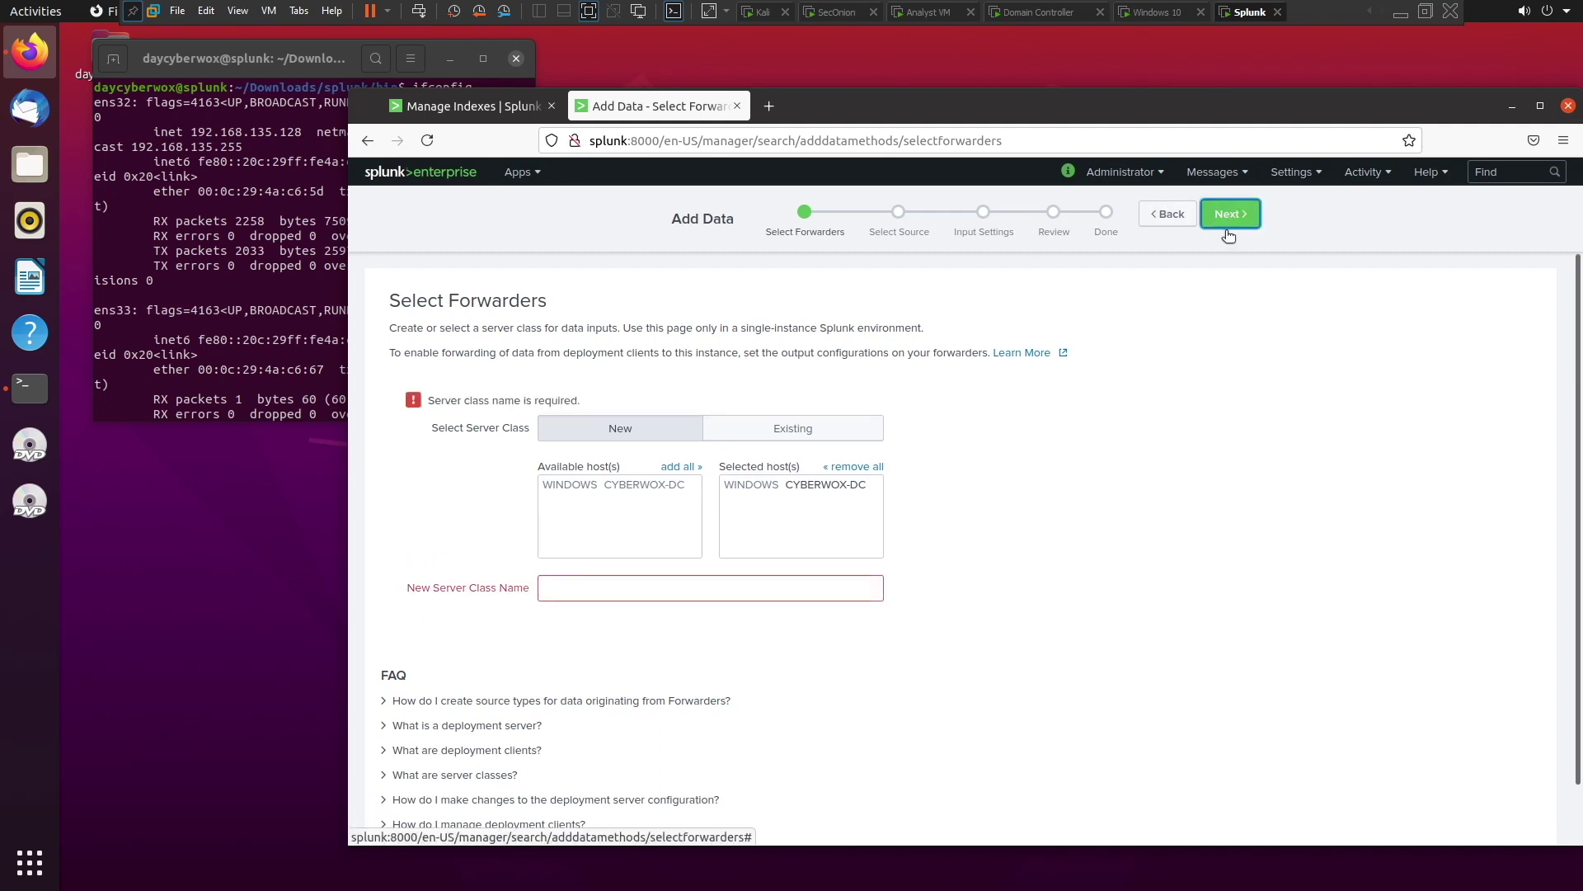
{"action": "left_click", "coordinate": [704, 583]}
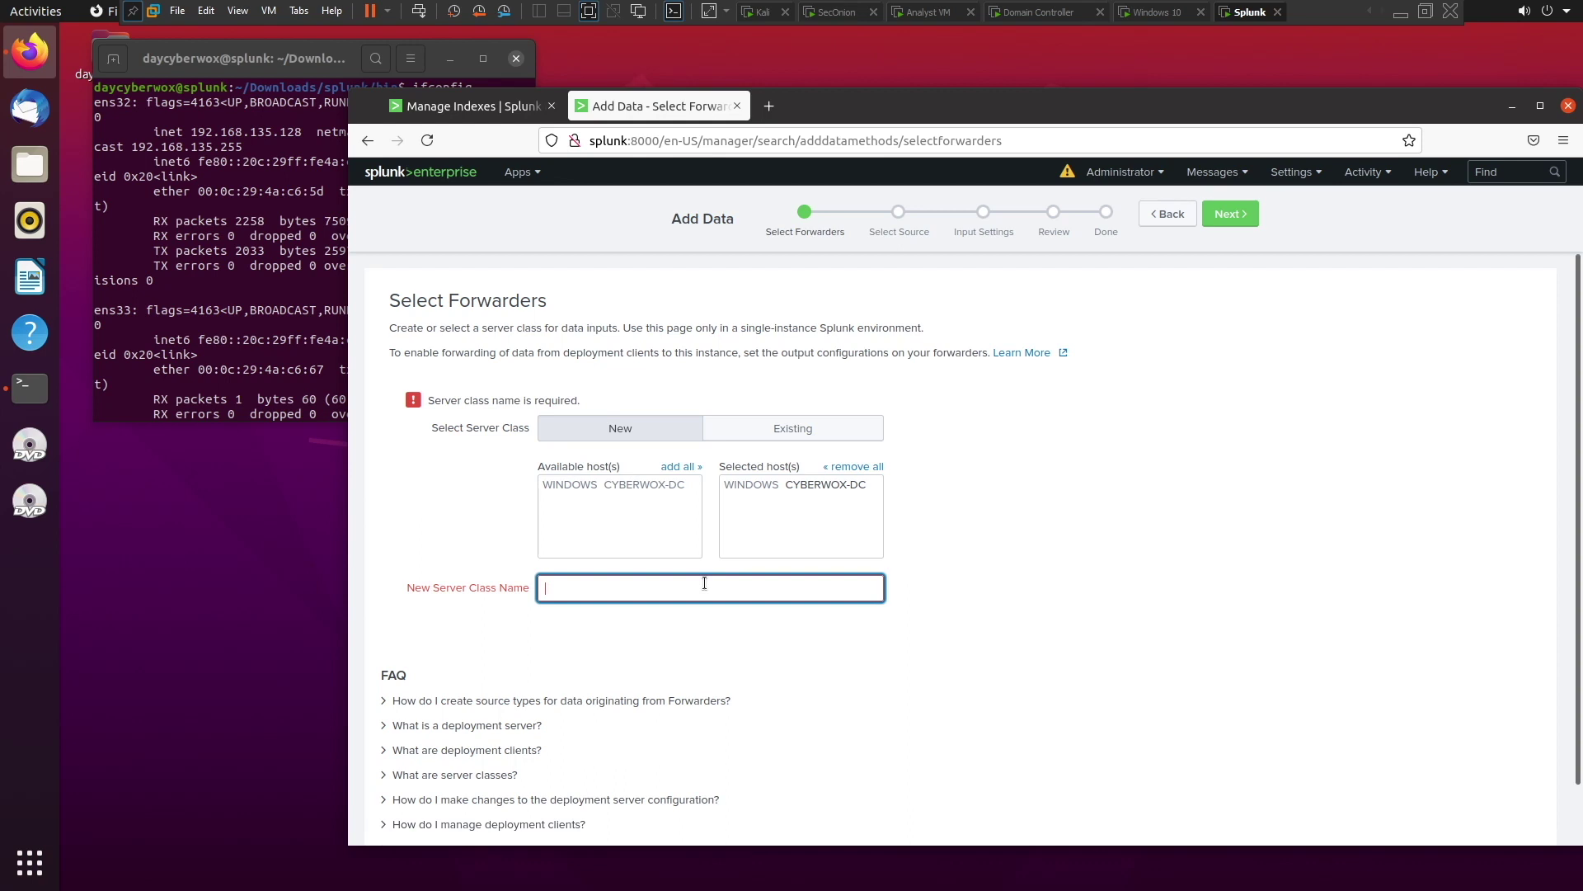
{"action": "type", "text": "Domain Controller"}
{"action": "left_click", "coordinate": [1228, 206]}
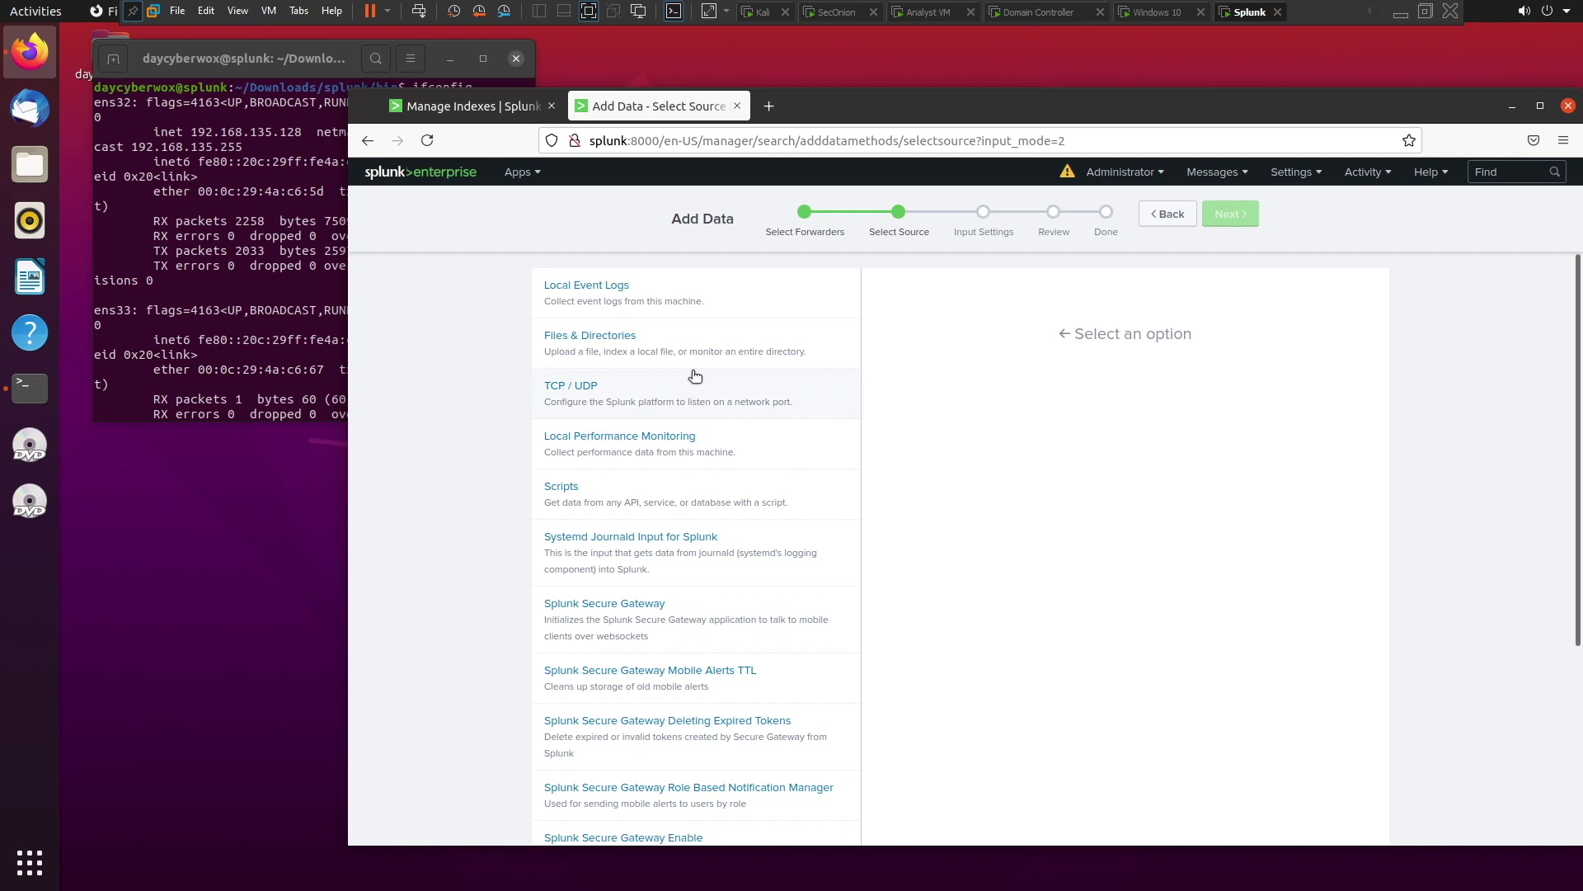
Choose Local Event Logs as the source and select the Application, ForwardedEvents, Security, Setup and System logs
{"action": "left_click", "coordinate": [722, 312]}
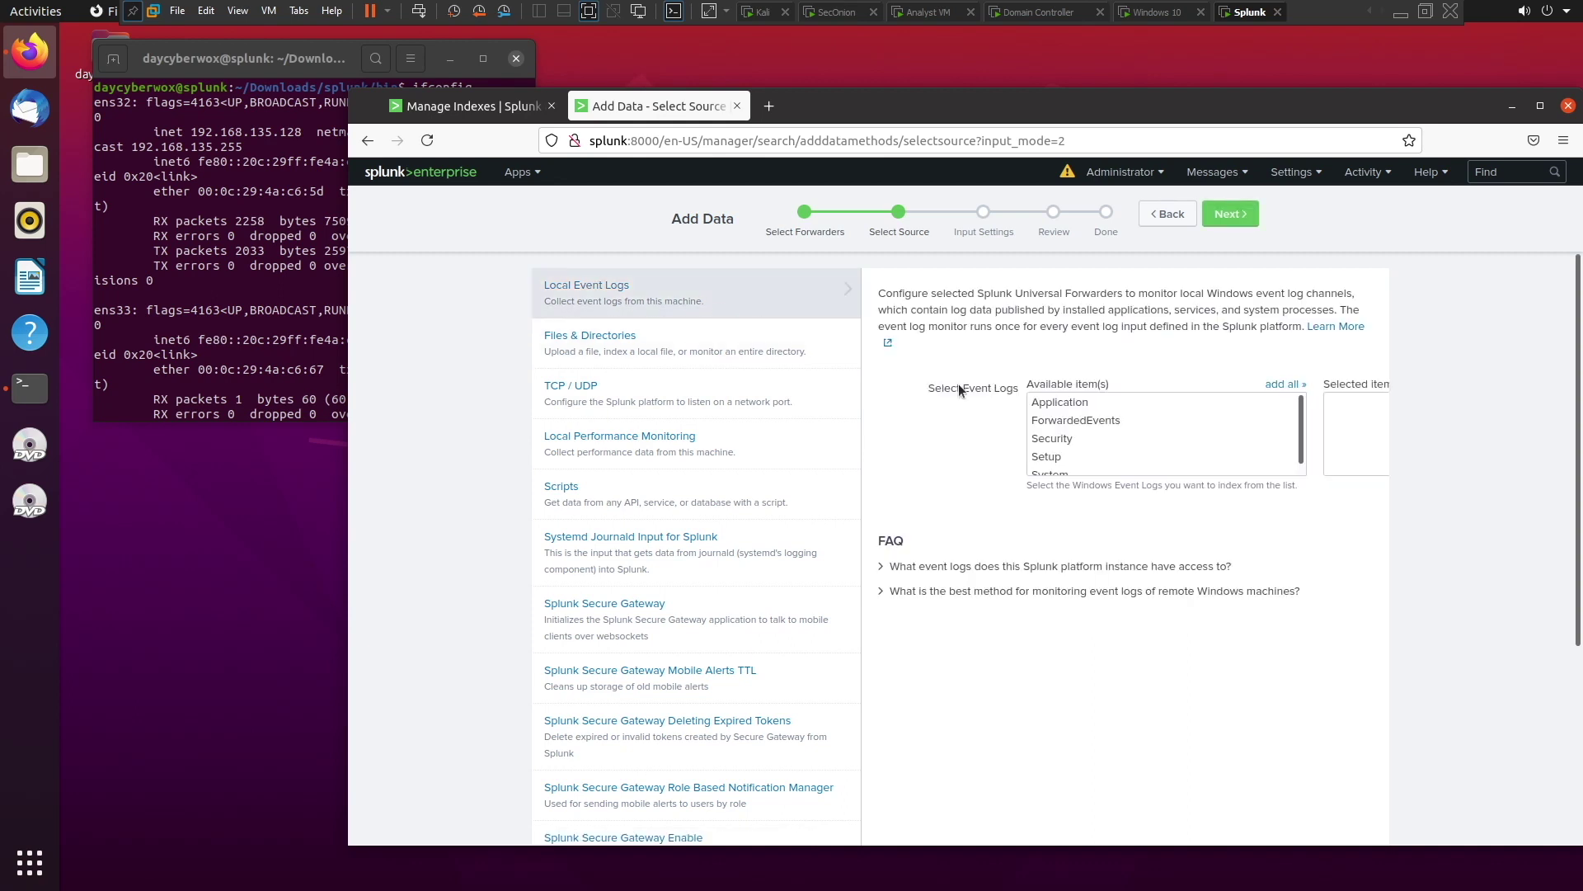
{"action": "left_click", "coordinate": [1080, 407]}
{"action": "left_click", "coordinate": [1105, 422]}
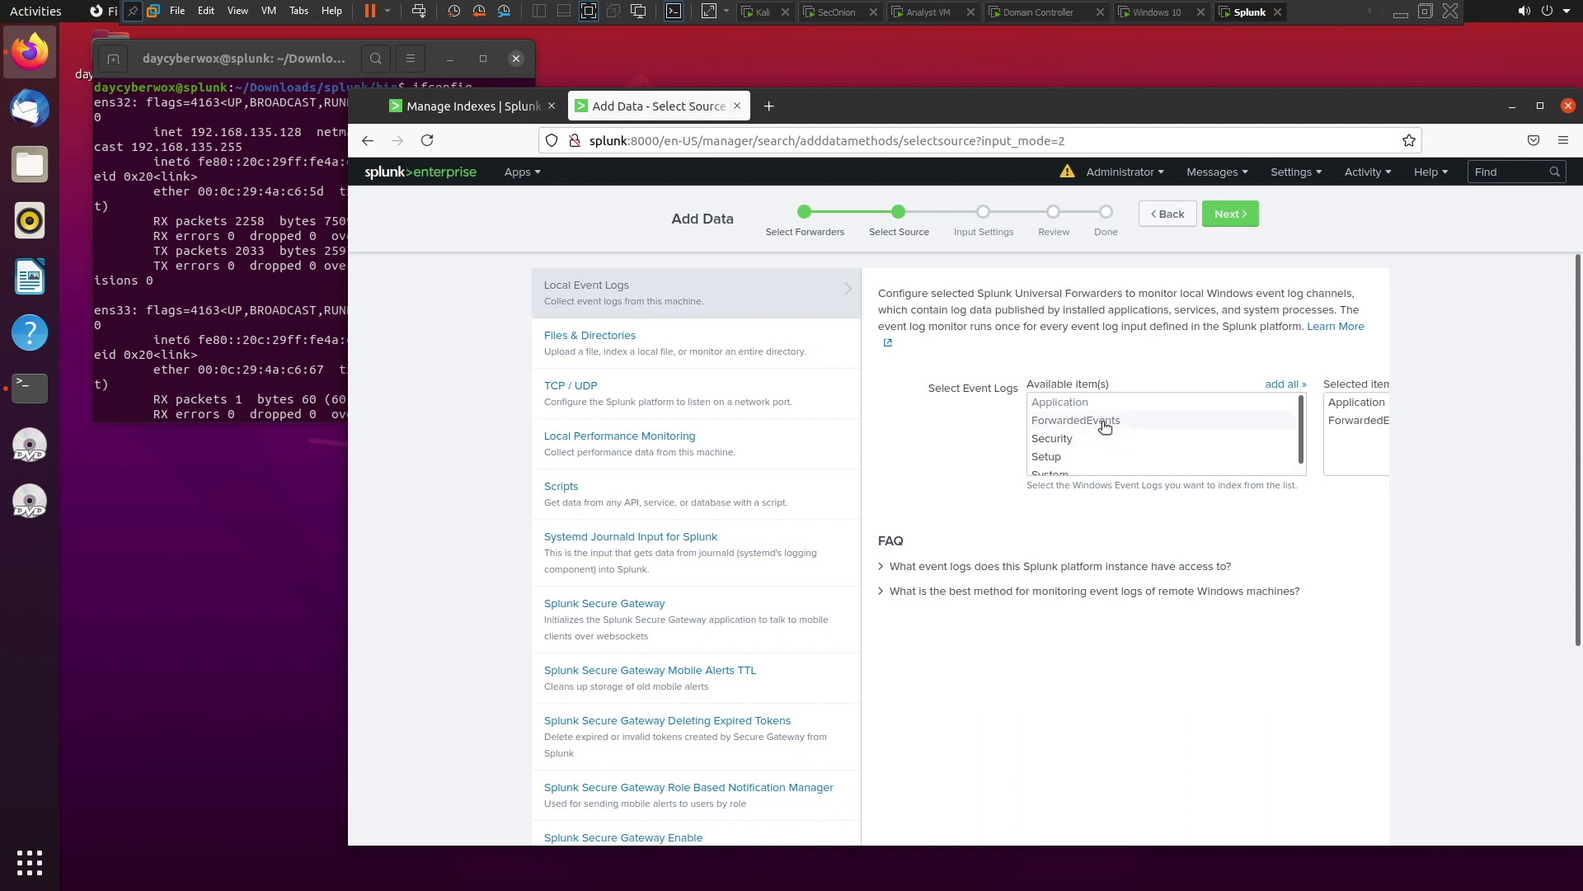
{"action": "left_click", "coordinate": [1075, 437]}
{"action": "scroll", "coordinate": [1076, 437], "scroll_direction": "down", "scroll_amount": 1}
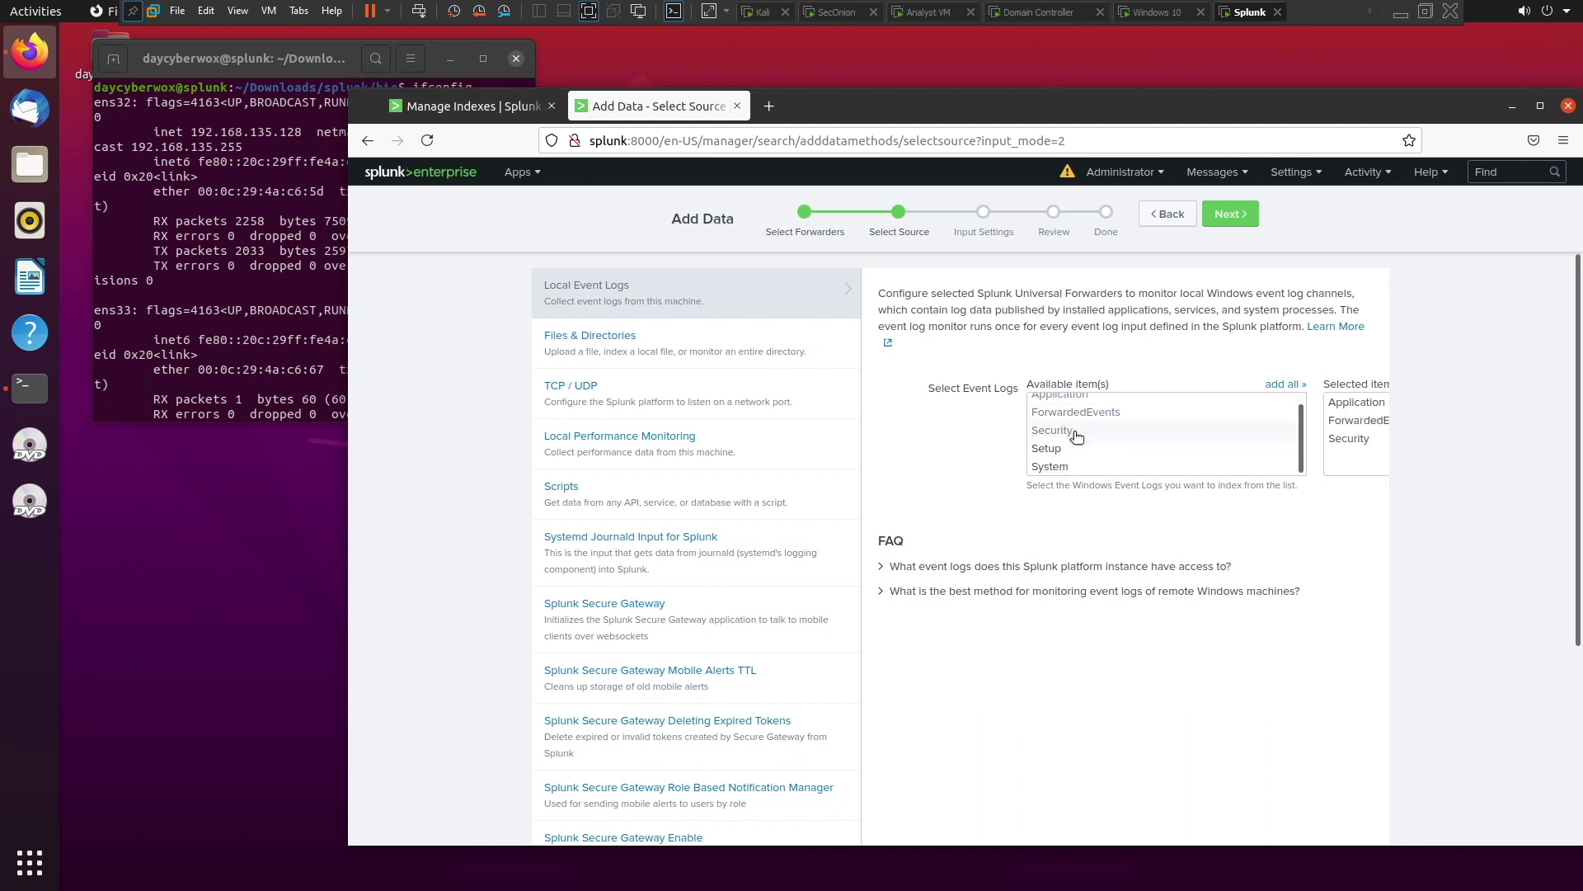
{"action": "left_click", "coordinate": [1087, 449]}
{"action": "left_click", "coordinate": [1071, 467]}
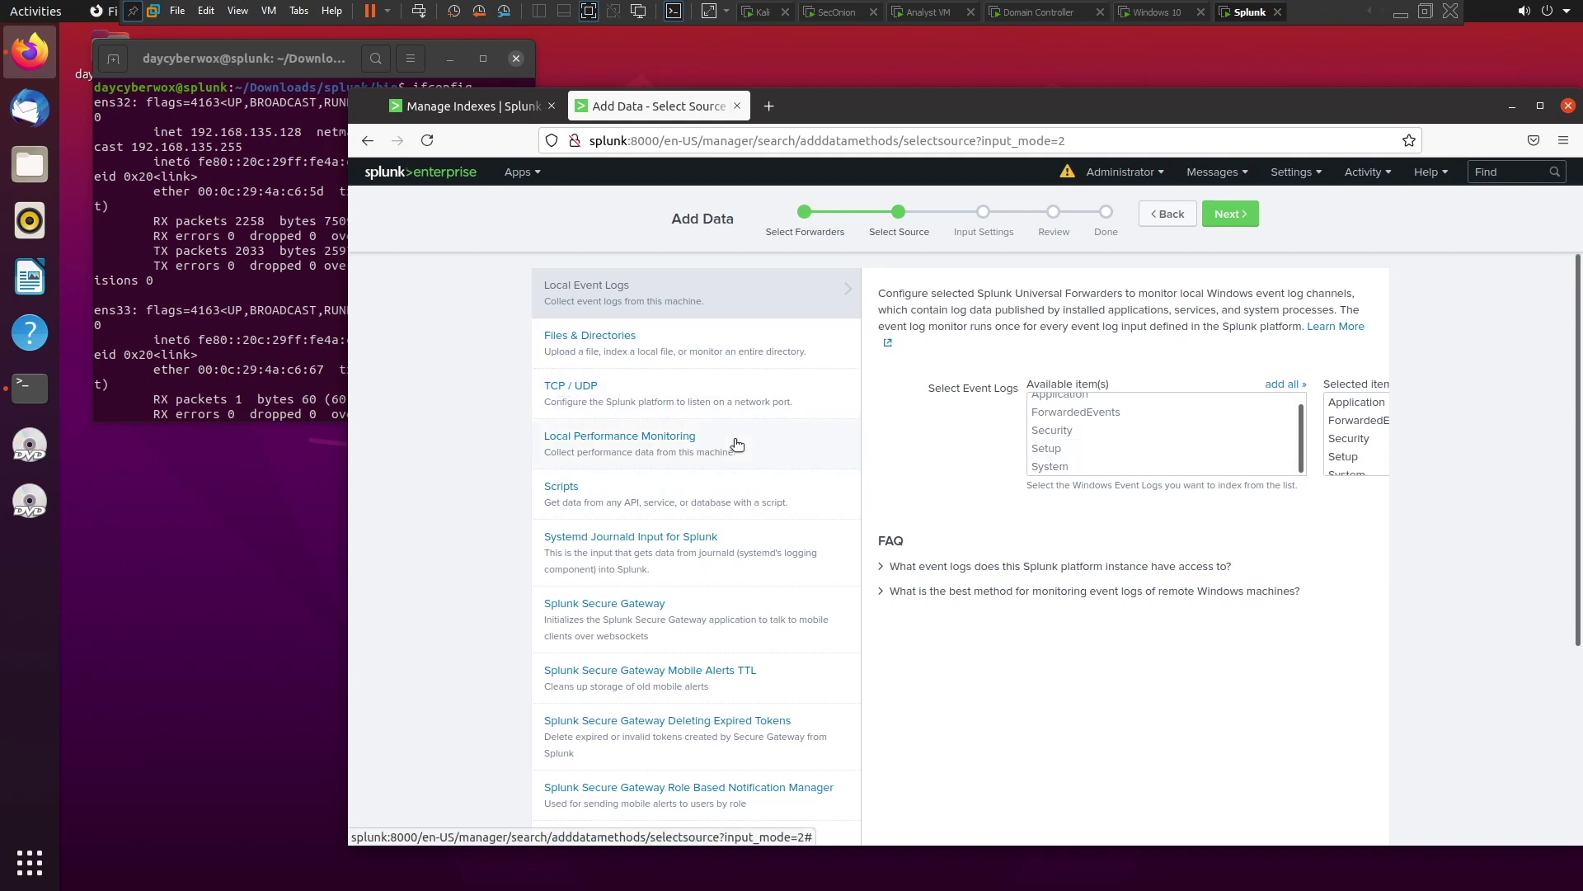
Examine the Files & Directories, TCP / UDP, Local Performance Monitoring and Scripts source options
{"action": "left_click", "coordinate": [700, 341]}
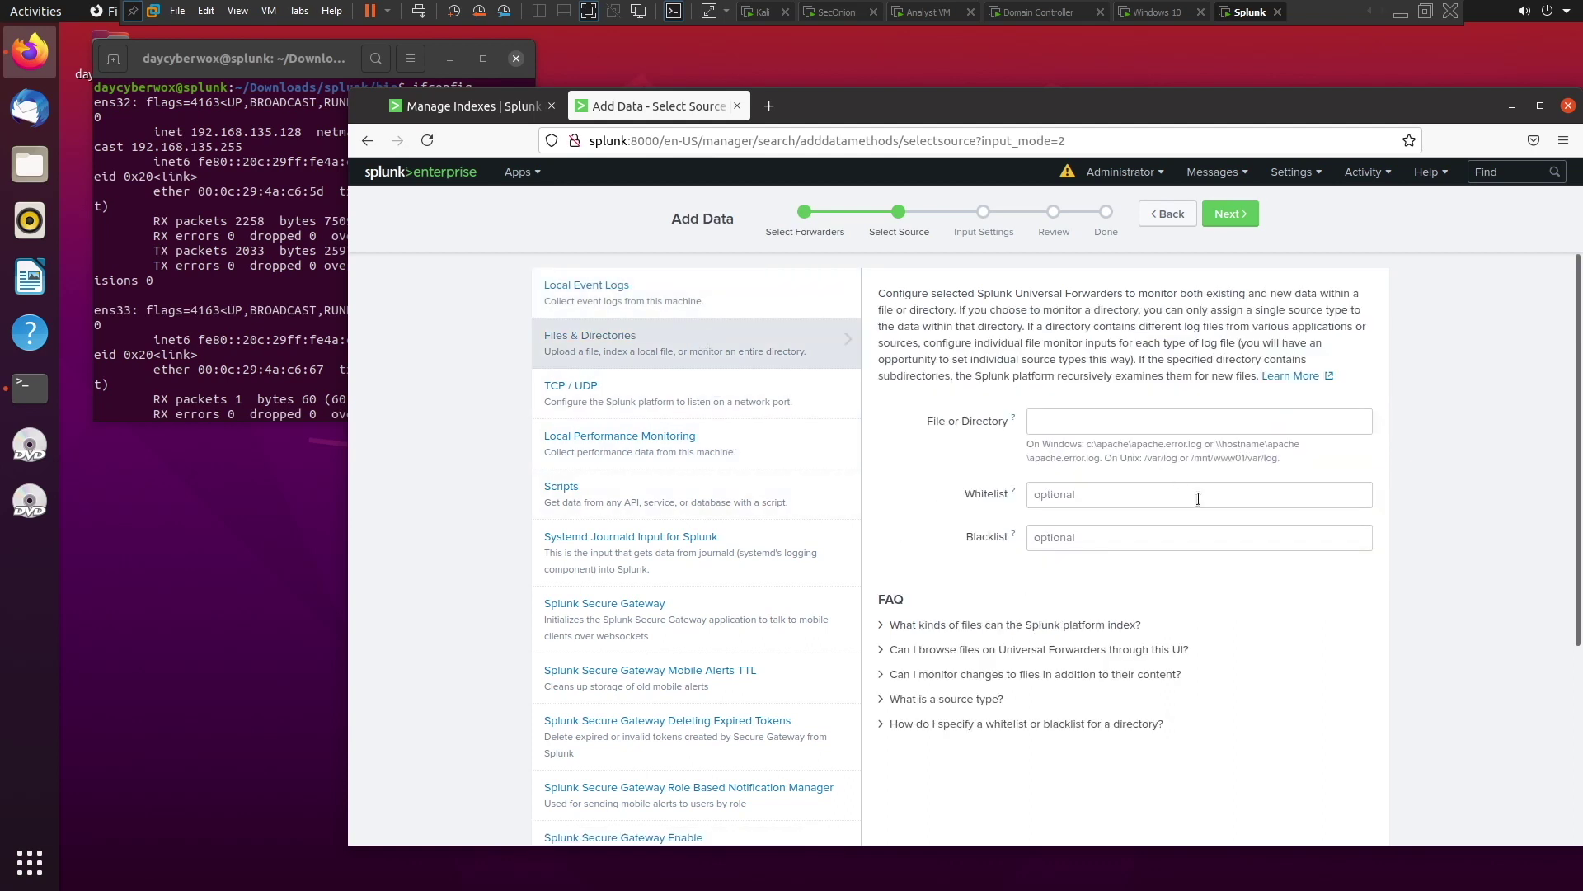
{"action": "left_click", "coordinate": [734, 393]}
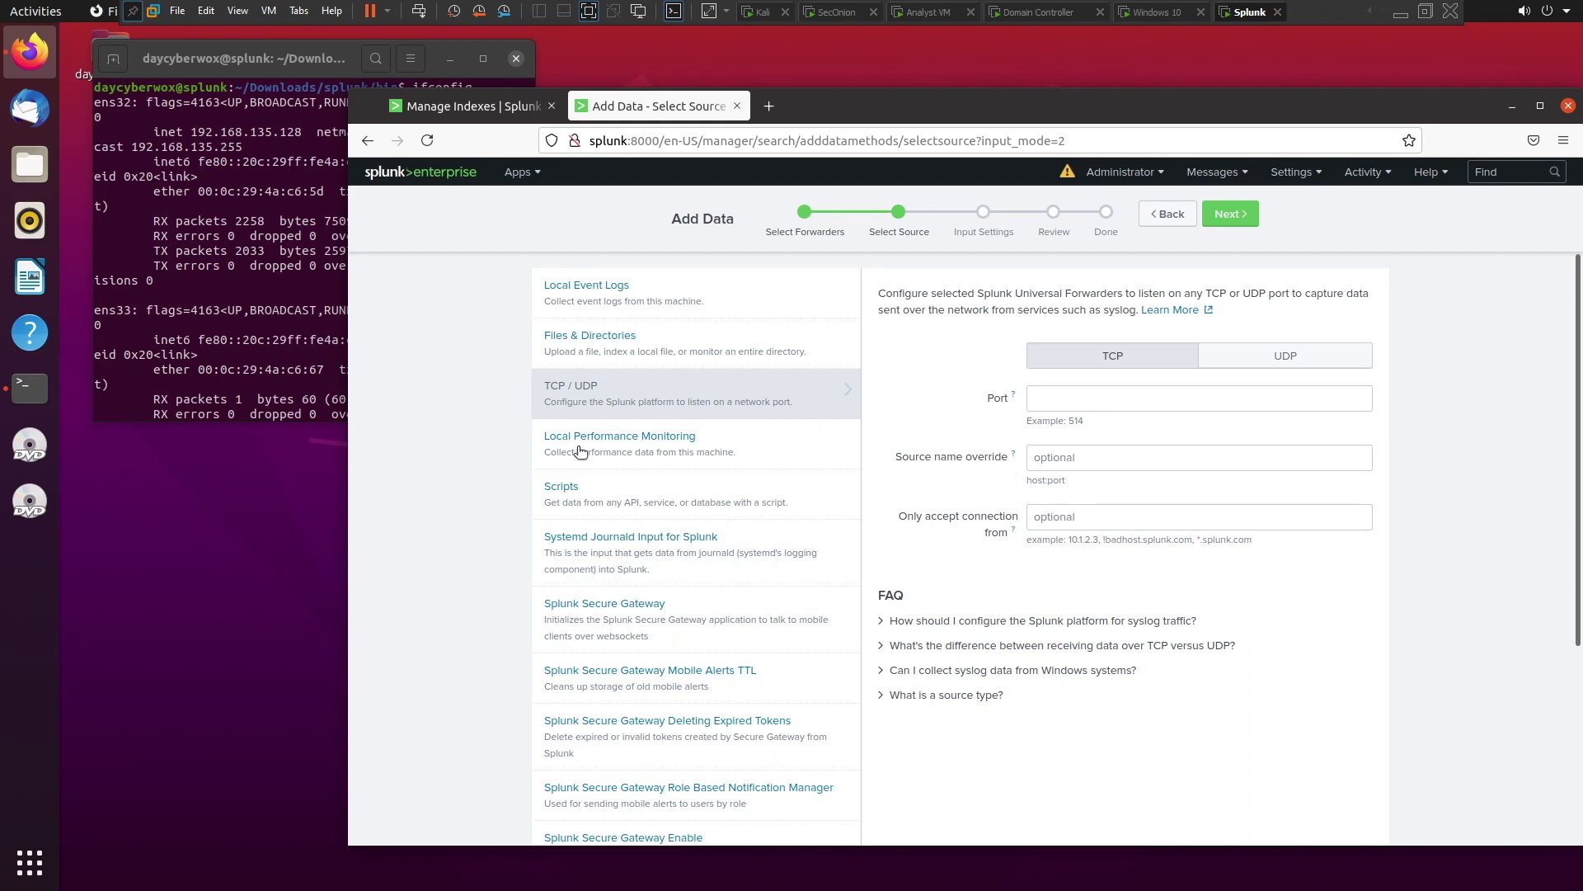
{"action": "left_click", "coordinate": [729, 462]}
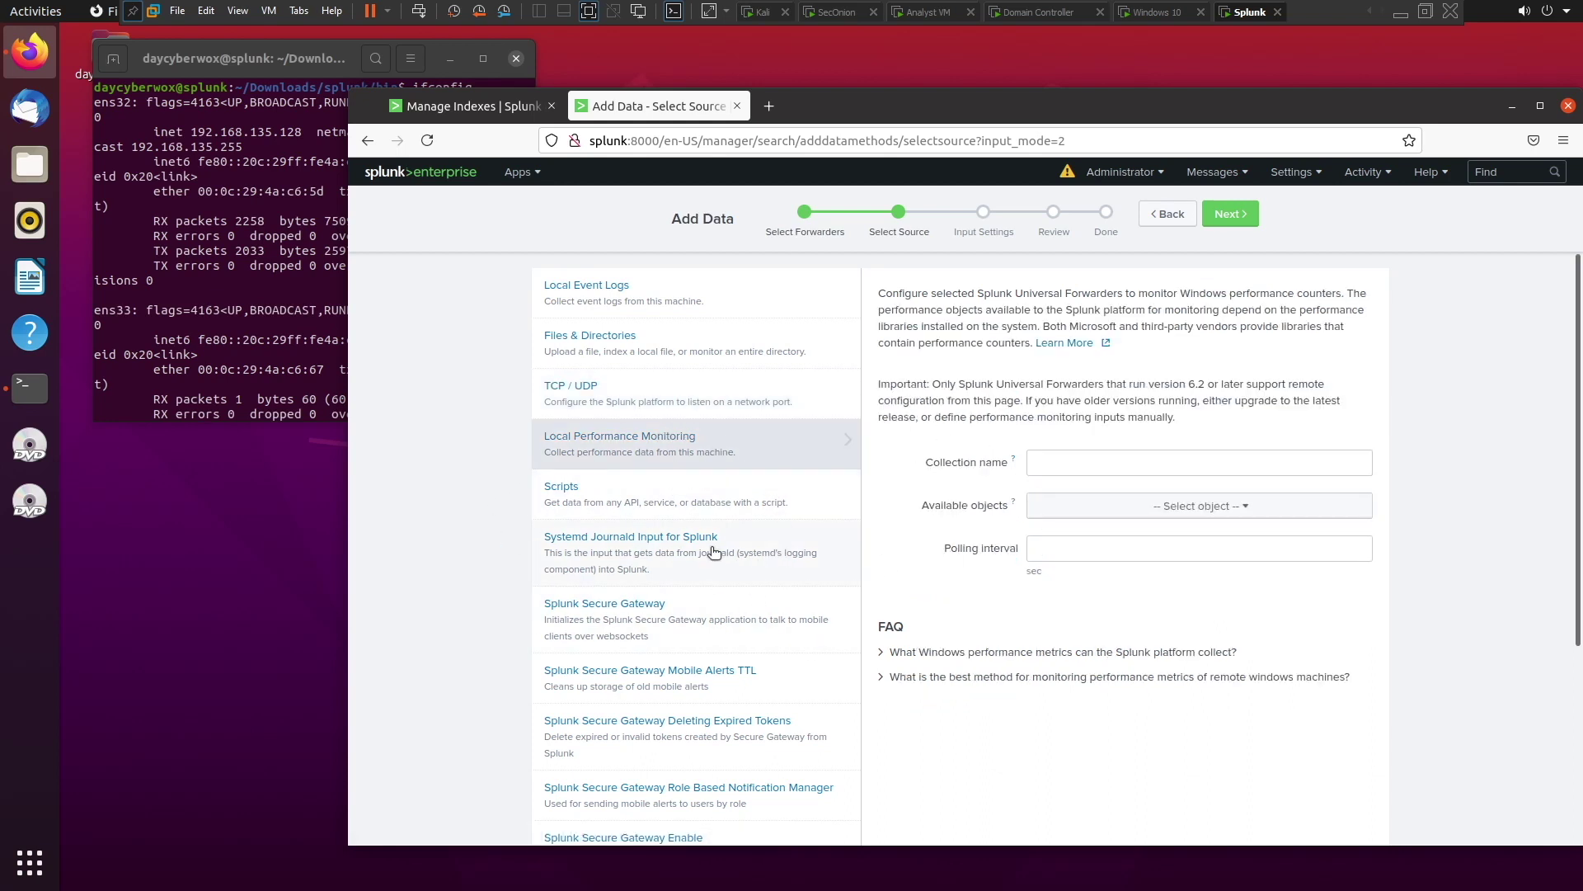
{"action": "left_click", "coordinate": [701, 511]}
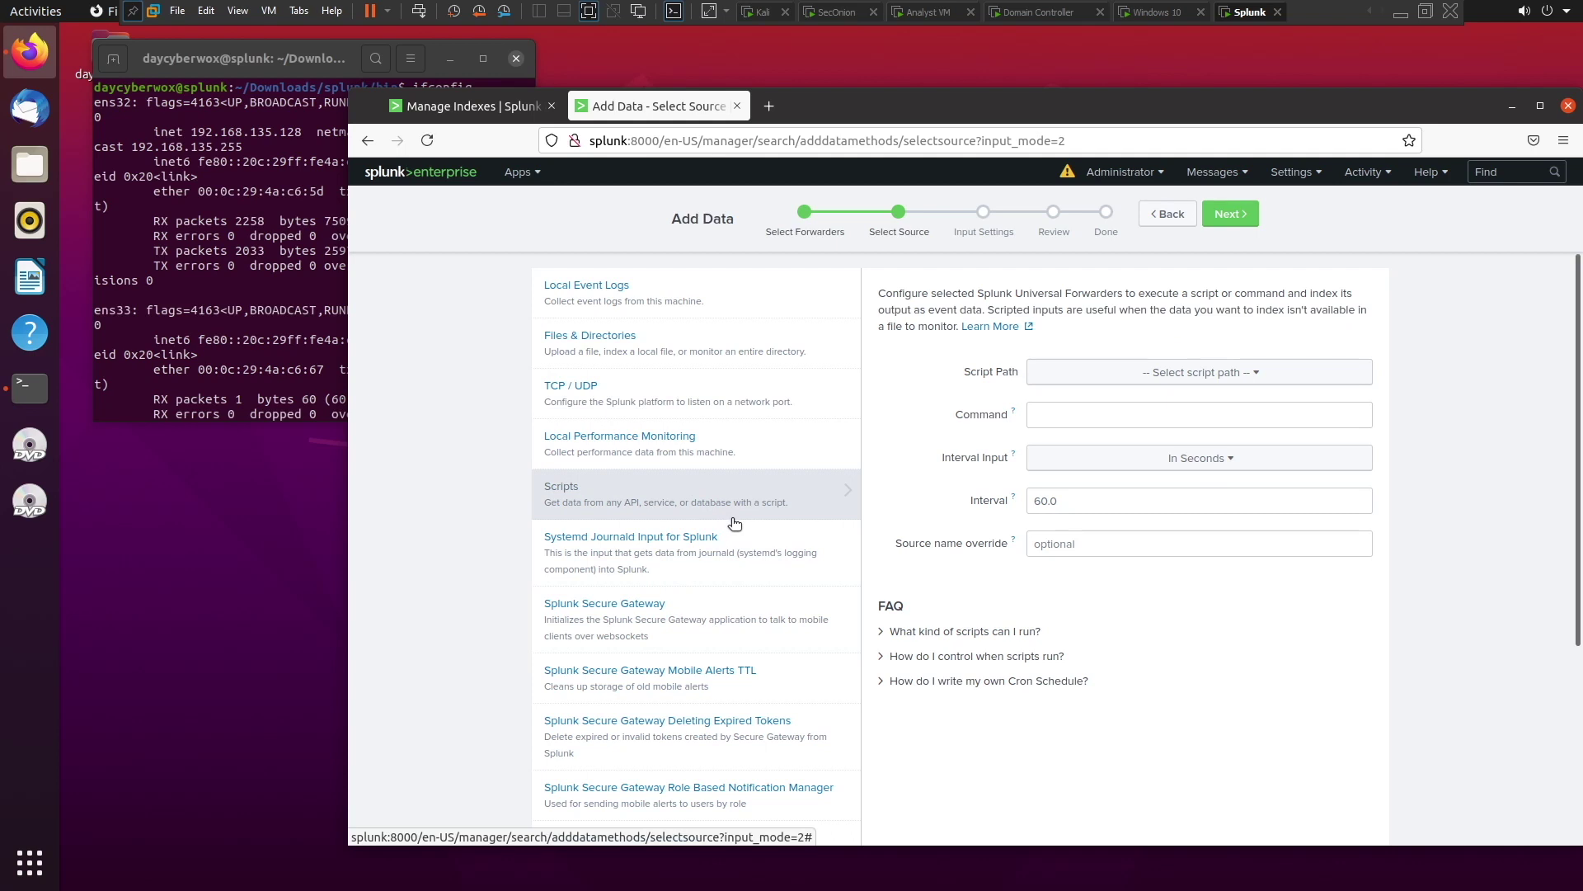
Choose Local Event Logs as the source again, select Application, ForwardedEvents, Security, Setup and System, and proceed to the input settings
{"action": "left_click", "coordinate": [687, 309]}
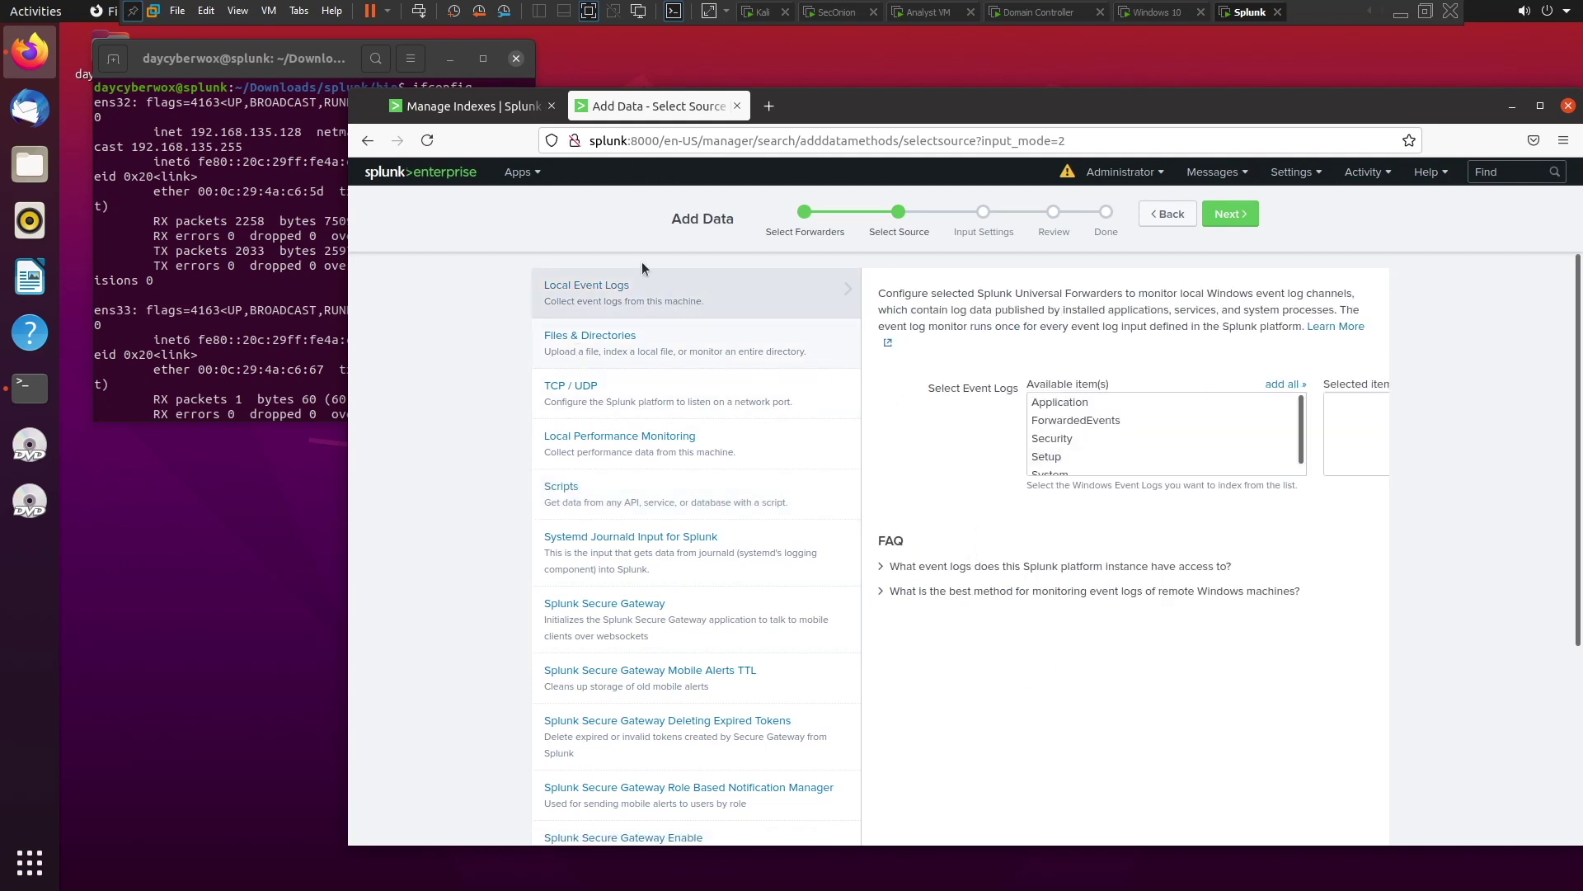
{"action": "left_click", "coordinate": [1087, 403]}
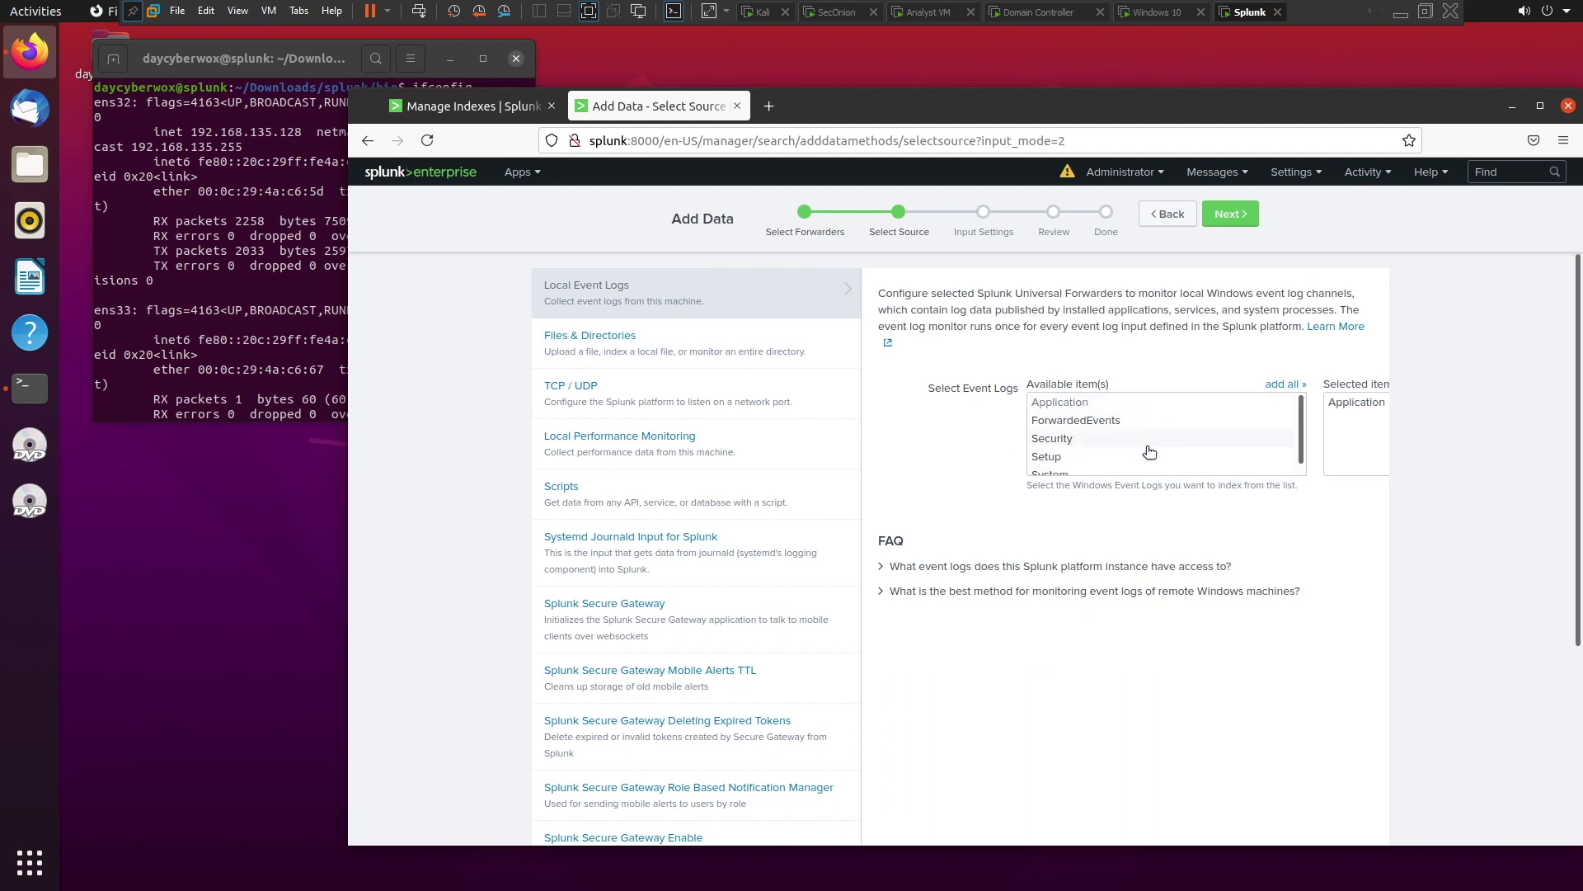
{"action": "left_click", "coordinate": [1094, 422]}
{"action": "left_click", "coordinate": [1106, 445]}
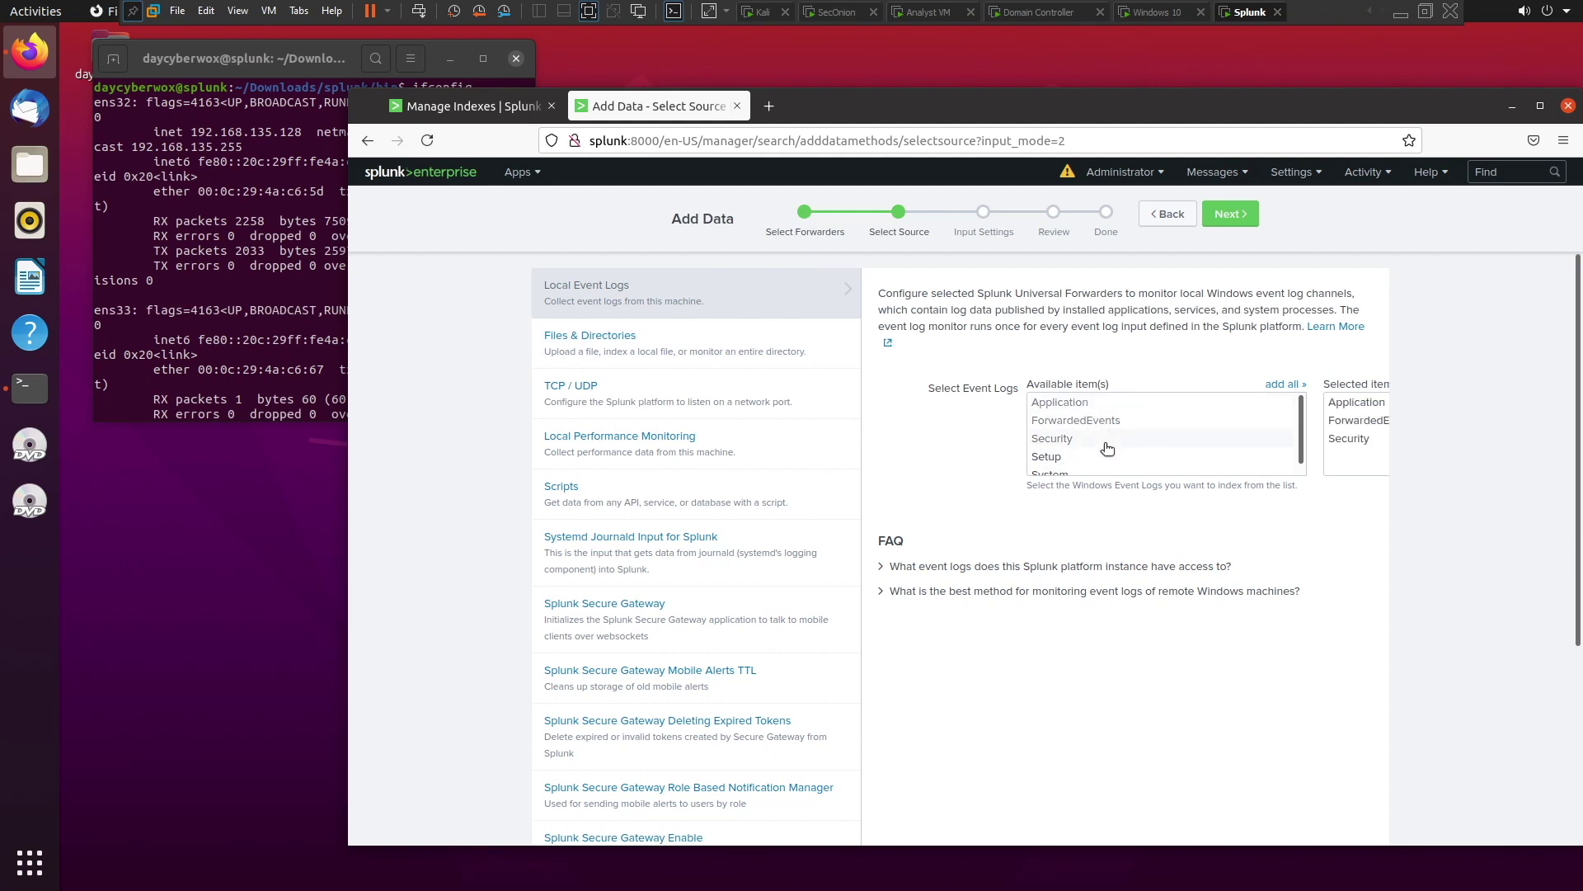
{"action": "left_click", "coordinate": [1064, 459]}
{"action": "scroll", "coordinate": [1065, 458], "scroll_direction": "down", "scroll_amount": 1}
{"action": "left_click", "coordinate": [1073, 467]}
{"action": "left_click", "coordinate": [1244, 219]}
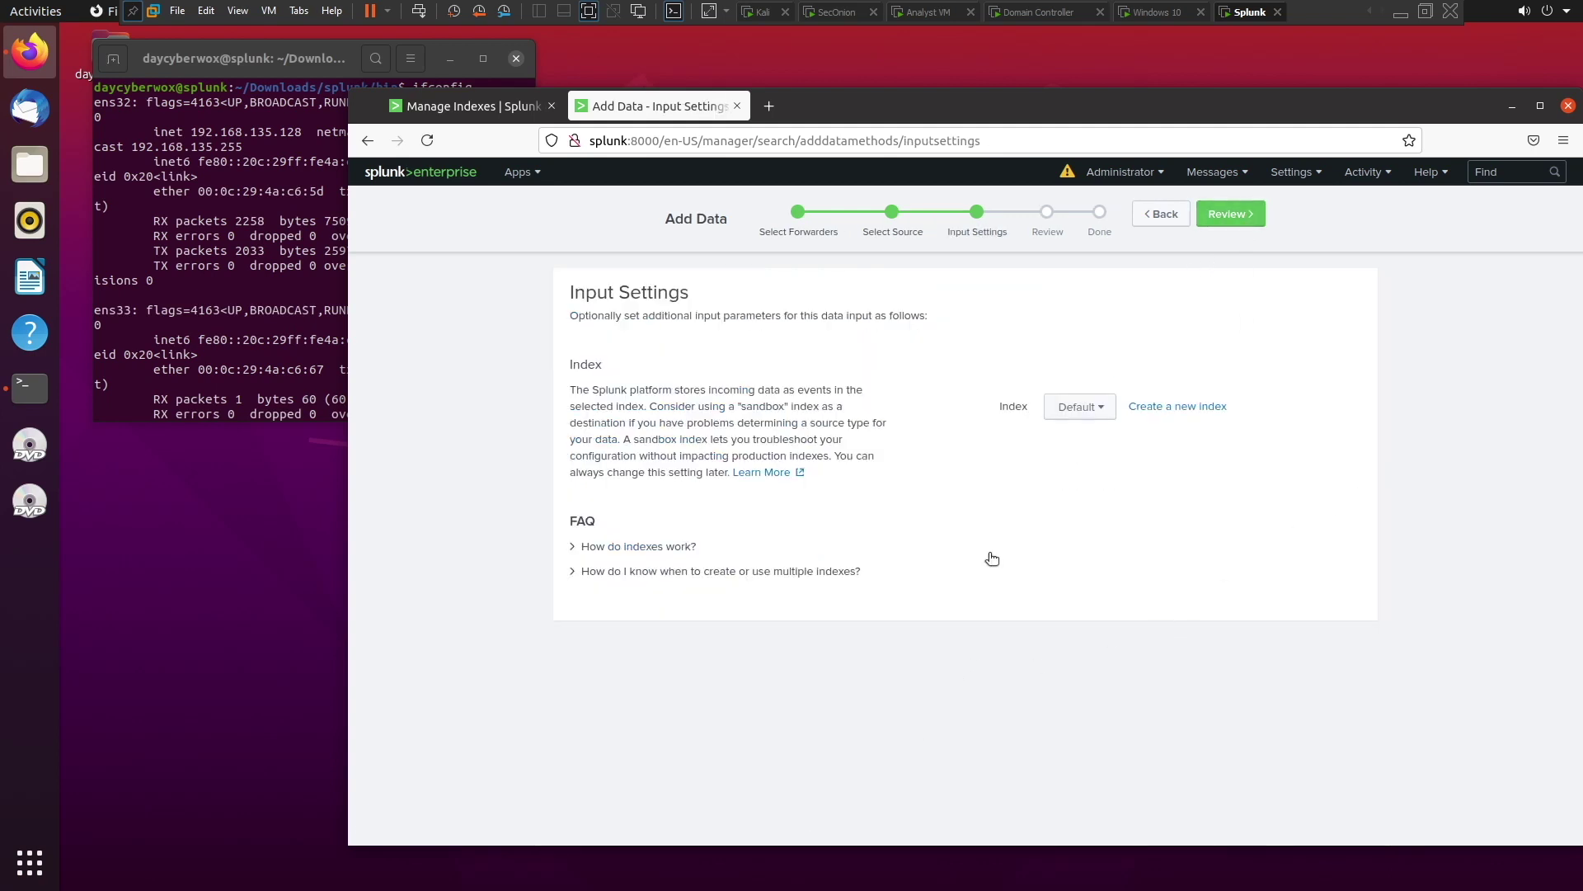
Set the input's index to wineventlog, then review and submit the local event logs input
{"action": "left_click", "coordinate": [1102, 412]}
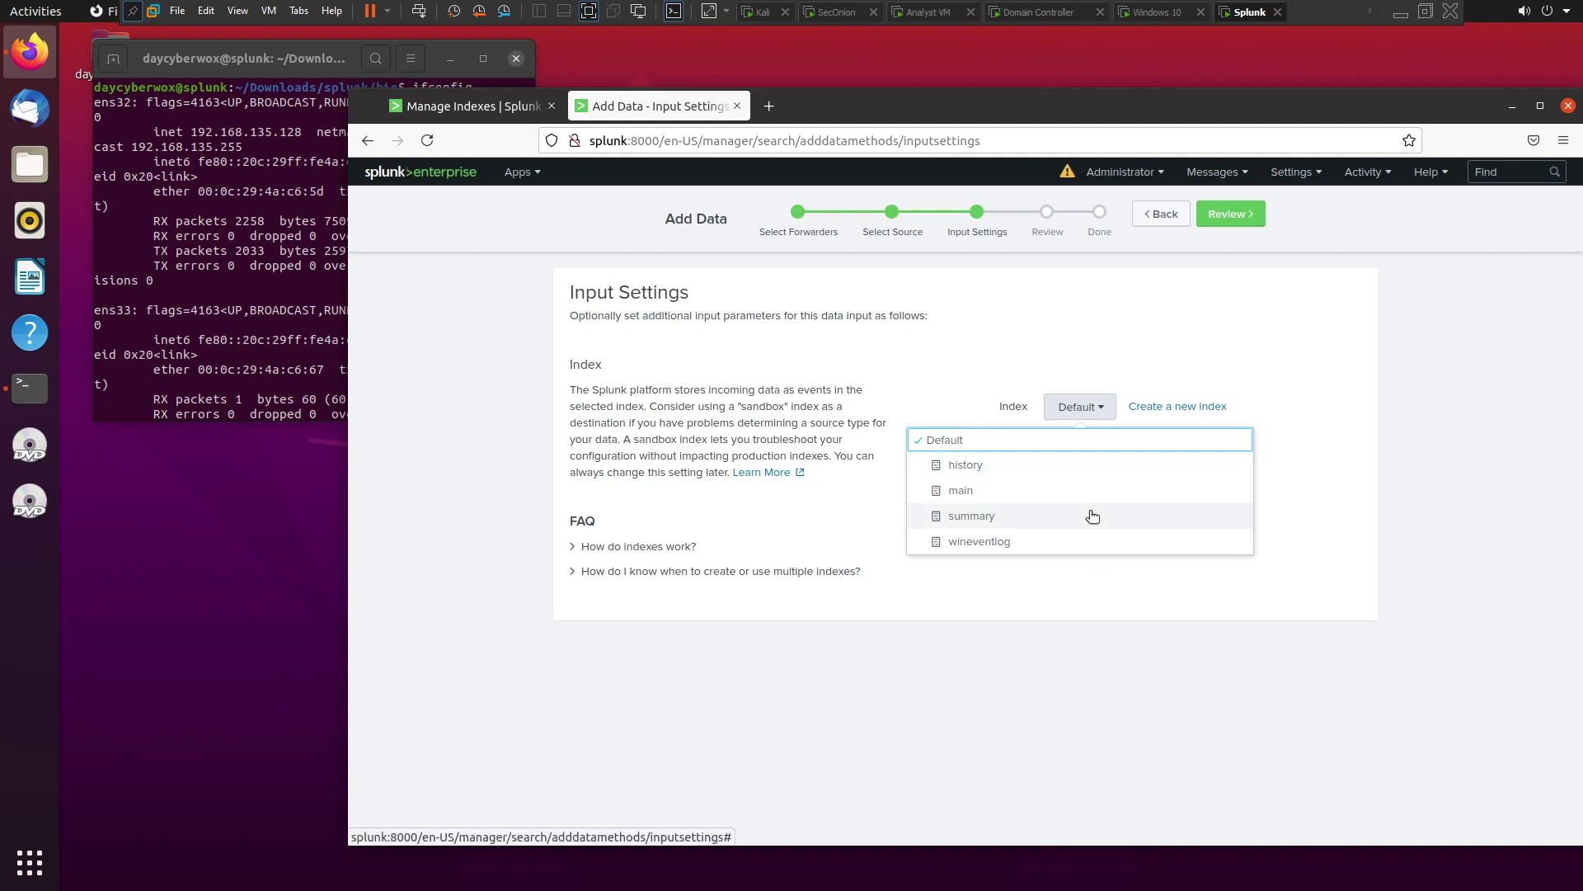
{"action": "left_click", "coordinate": [963, 542]}
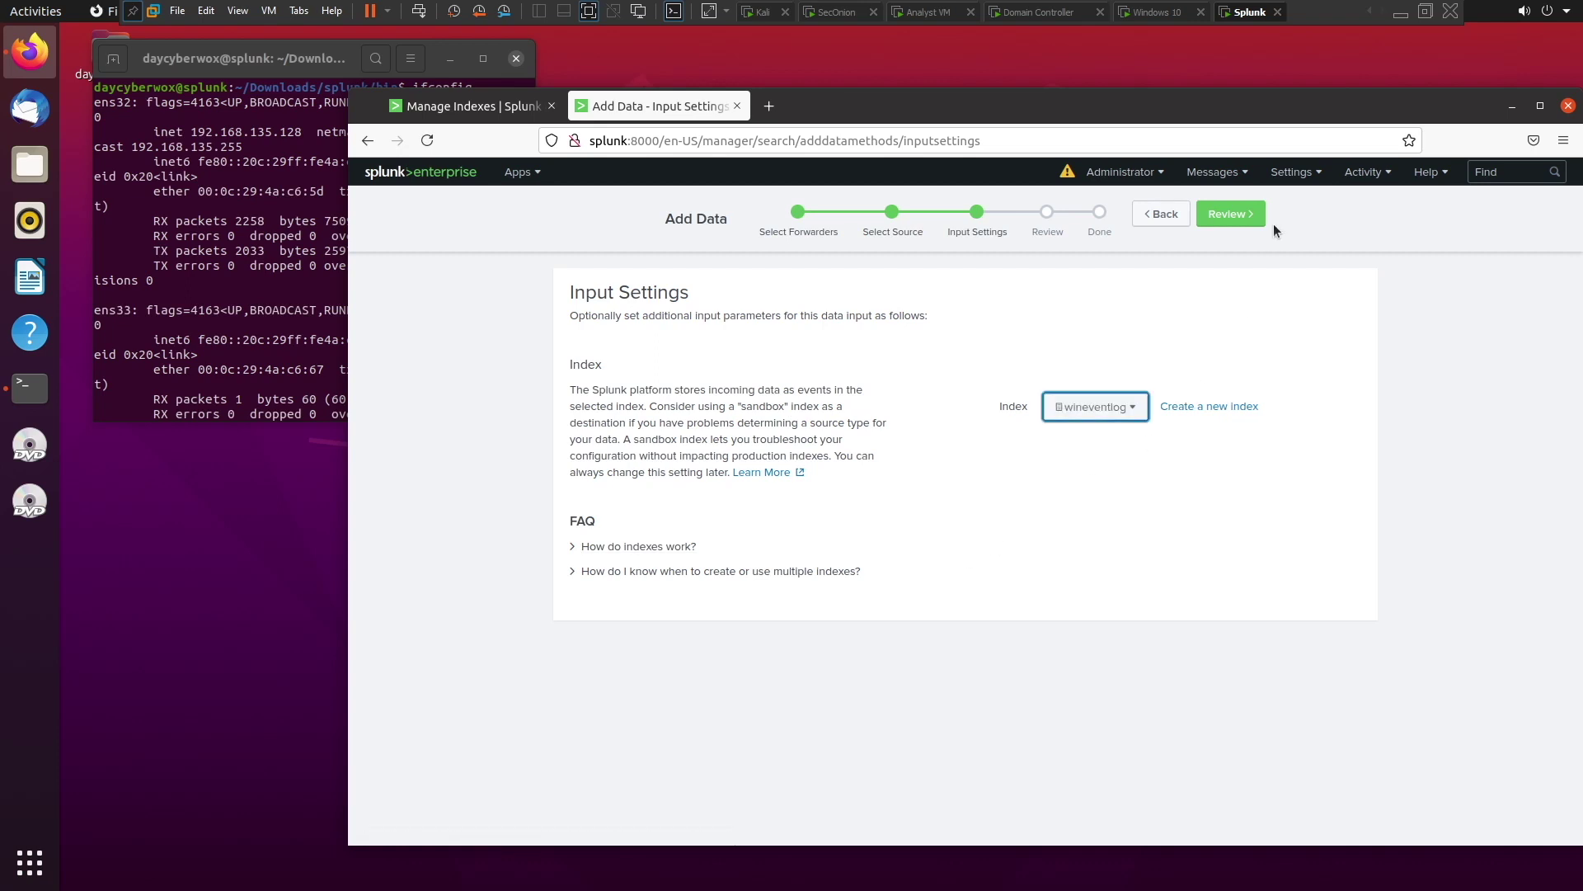
{"action": "left_click", "coordinate": [1215, 214]}
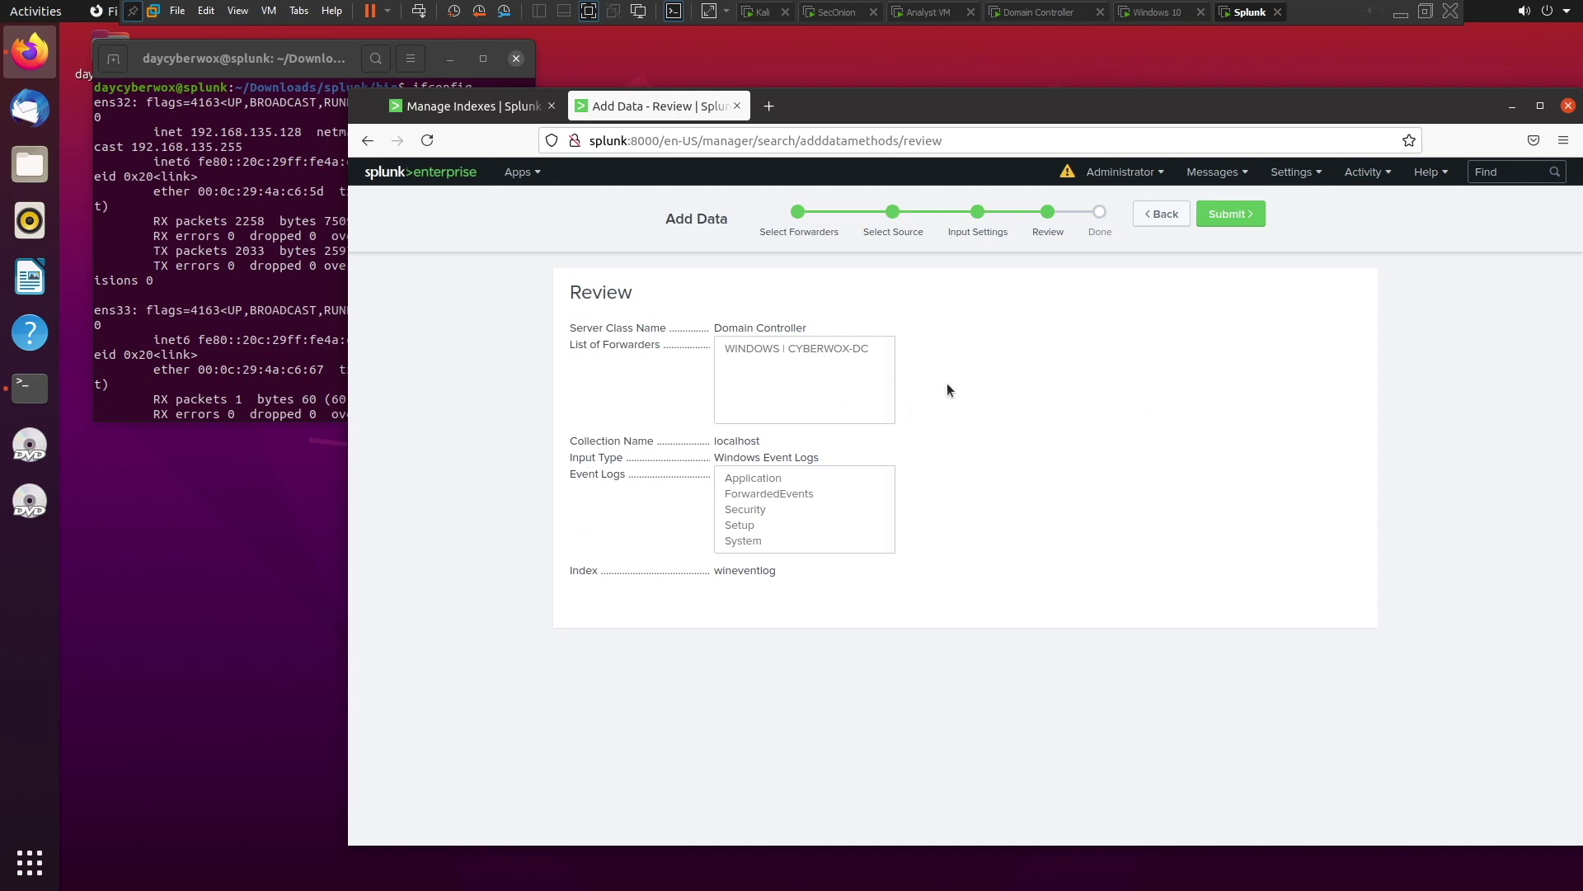
{"action": "left_click", "coordinate": [1231, 213]}
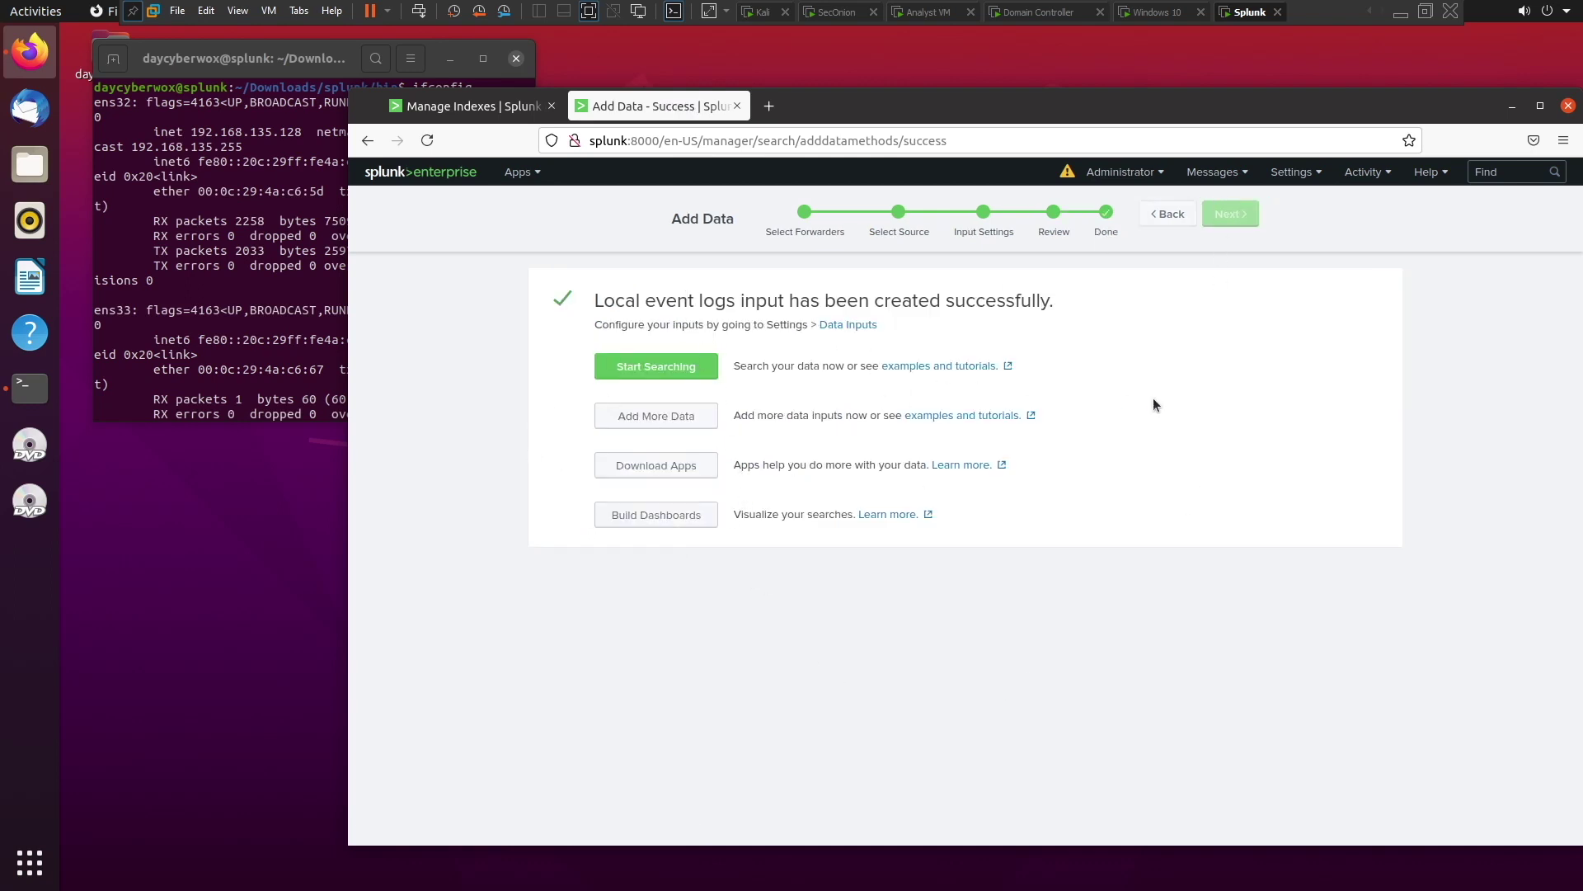
Reload the Manage Indexes page and check the wineventlog index for incoming events
{"action": "left_click", "coordinate": [471, 101]}
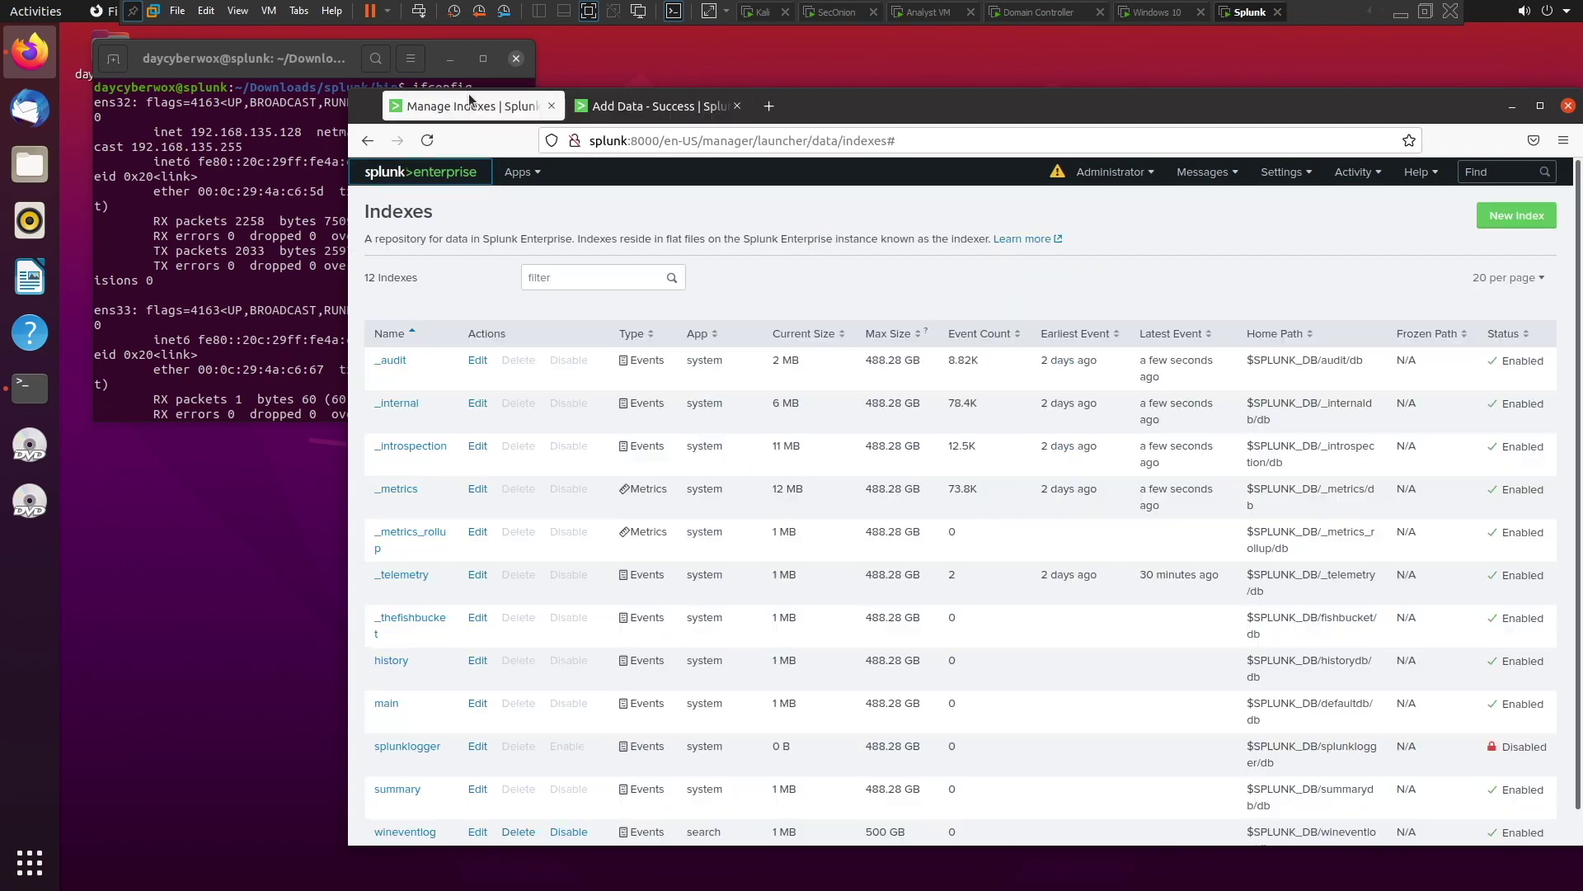
{"action": "scroll", "coordinate": [709, 396], "scroll_direction": "down", "scroll_amount": 1}
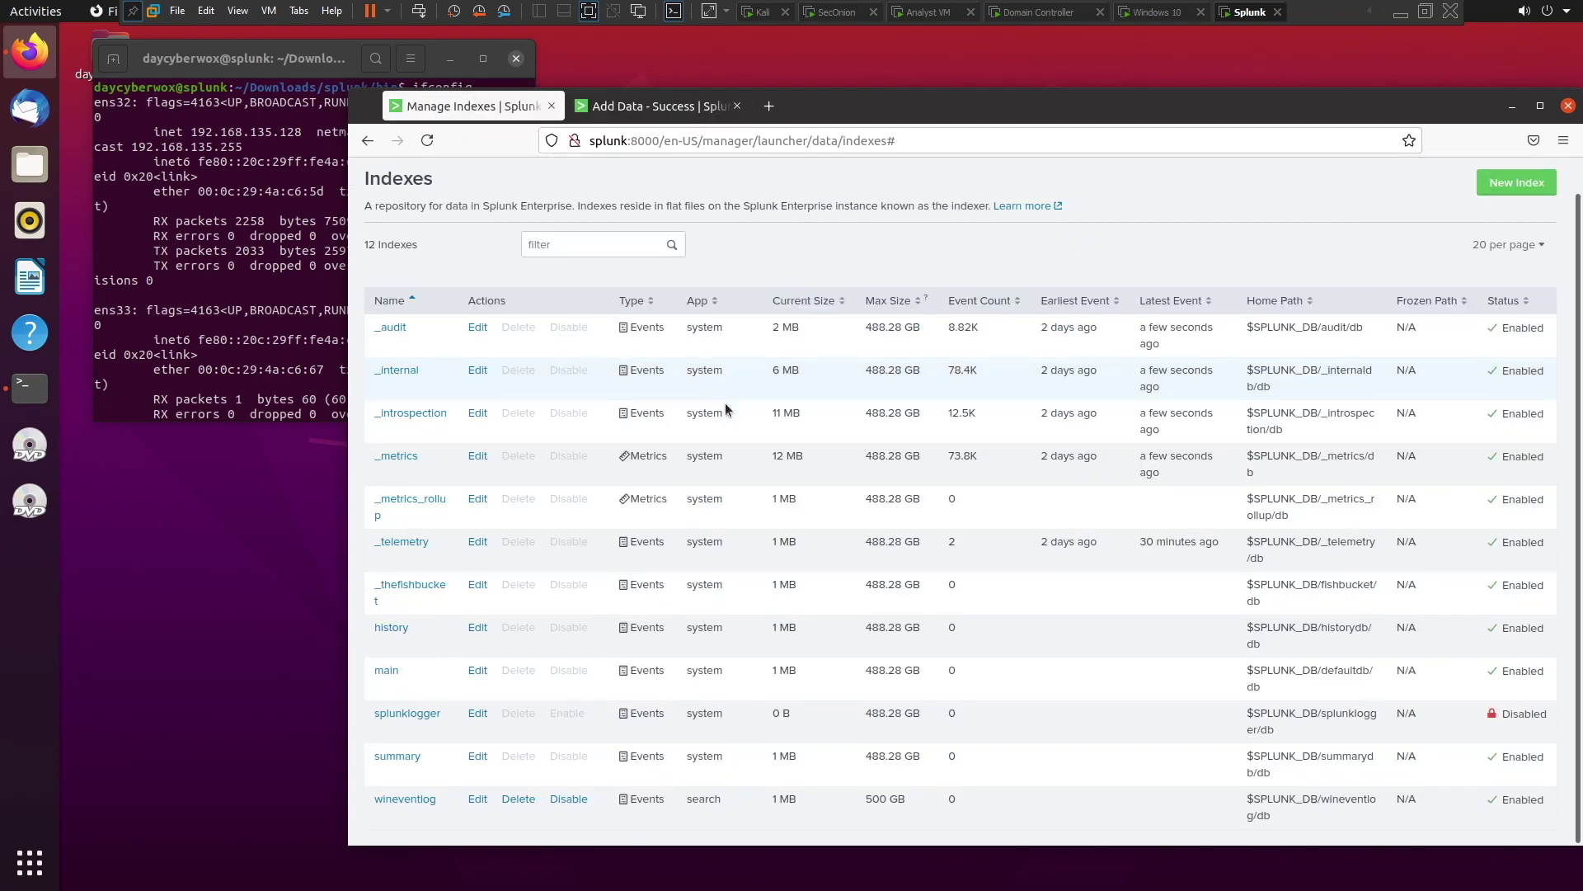
{"action": "left_click", "coordinate": [428, 141]}
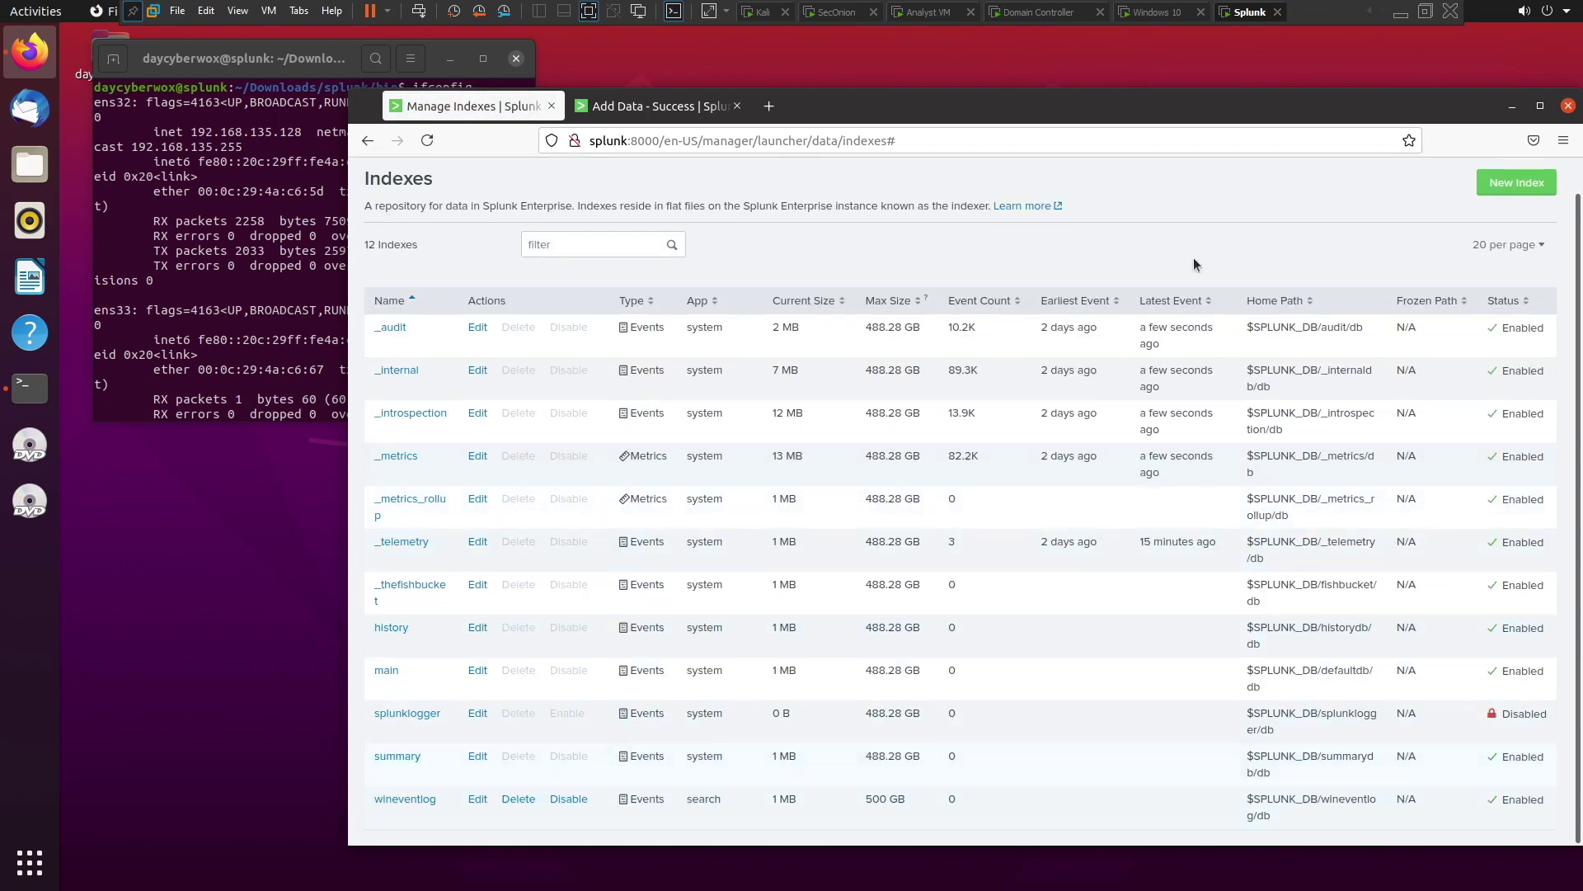
Switch to the Windows 10 VM and sign in to the domain user's account with its password
{"action": "left_click", "coordinate": [1142, 12]}
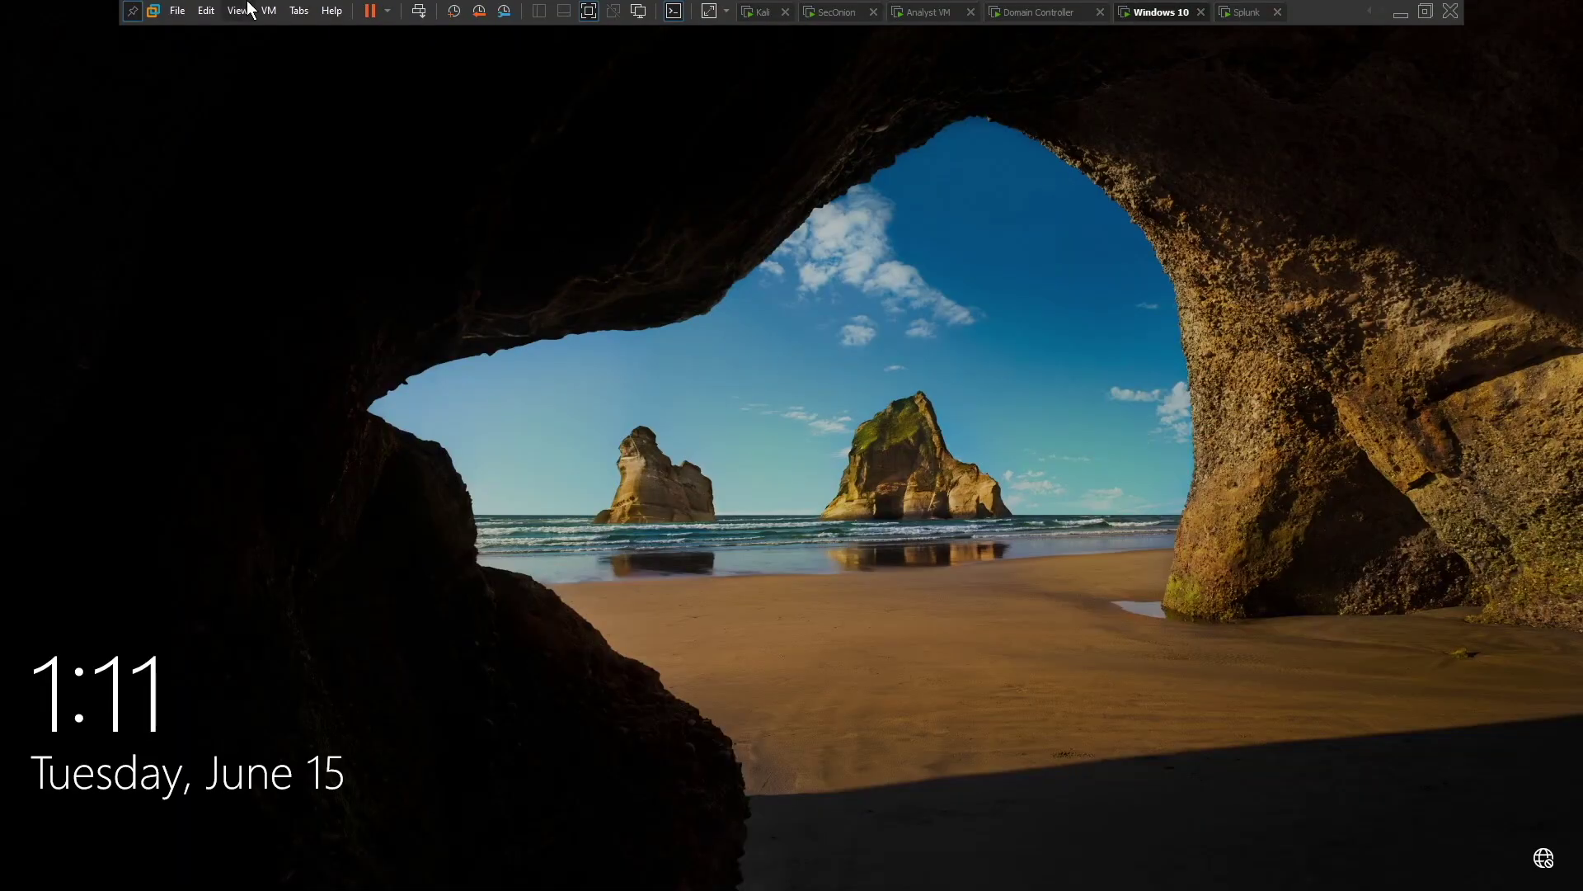
{"action": "left_click", "coordinate": [419, 10]}
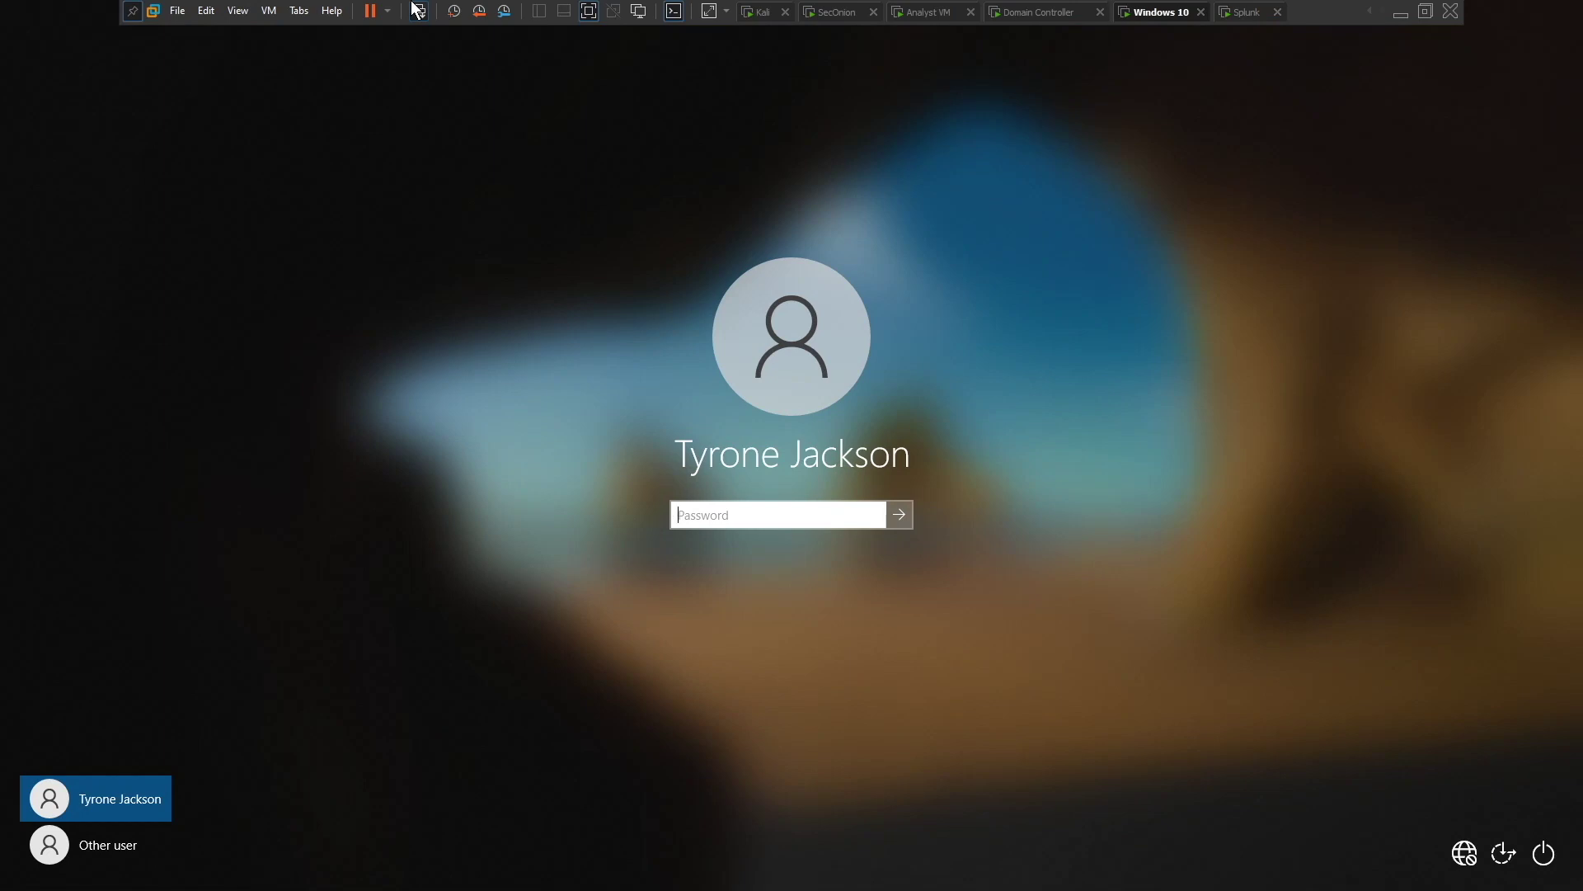
{"action": "type", "text": "**********"}
{"action": "key", "text": "Return"}
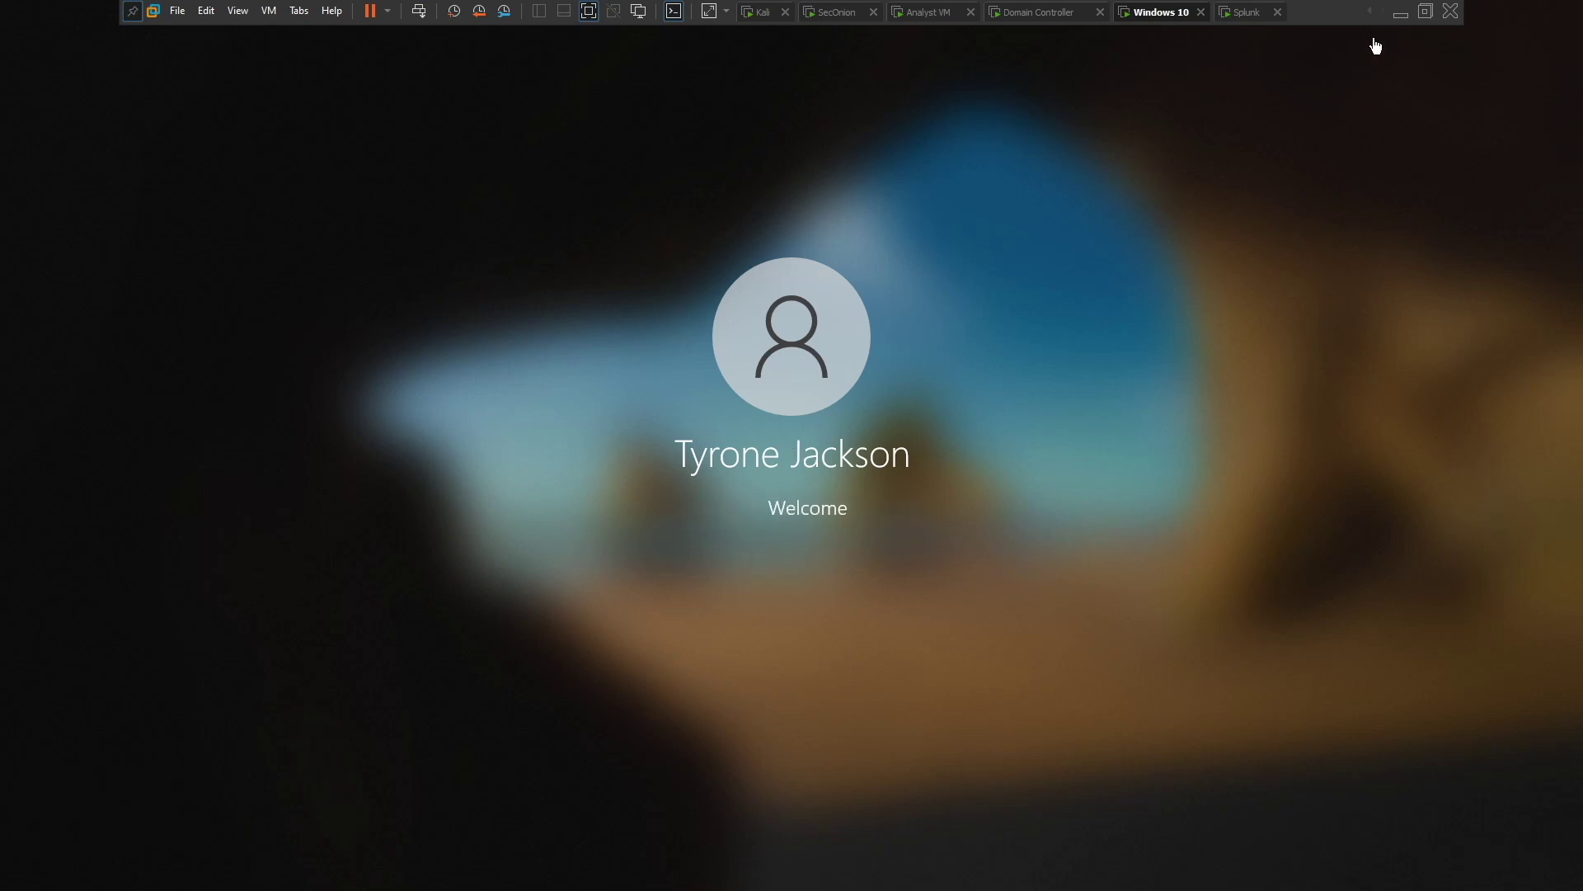
Return to the Splunk VM and refresh the index list to recheck the wineventlog event count
{"action": "left_click", "coordinate": [1249, 12]}
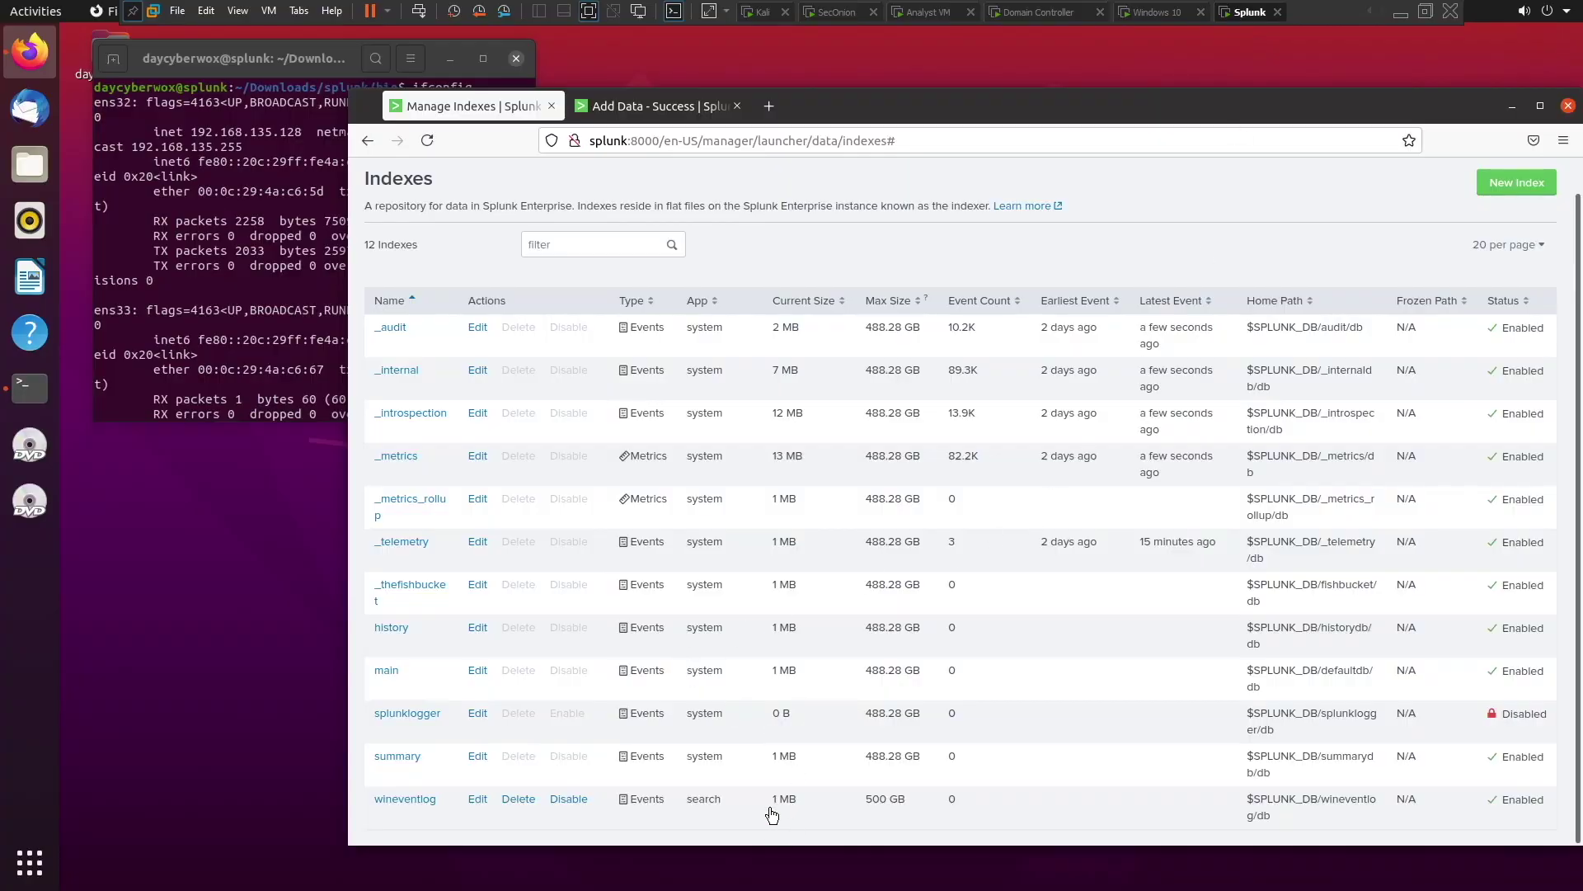
{"action": "left_click", "coordinate": [427, 149]}
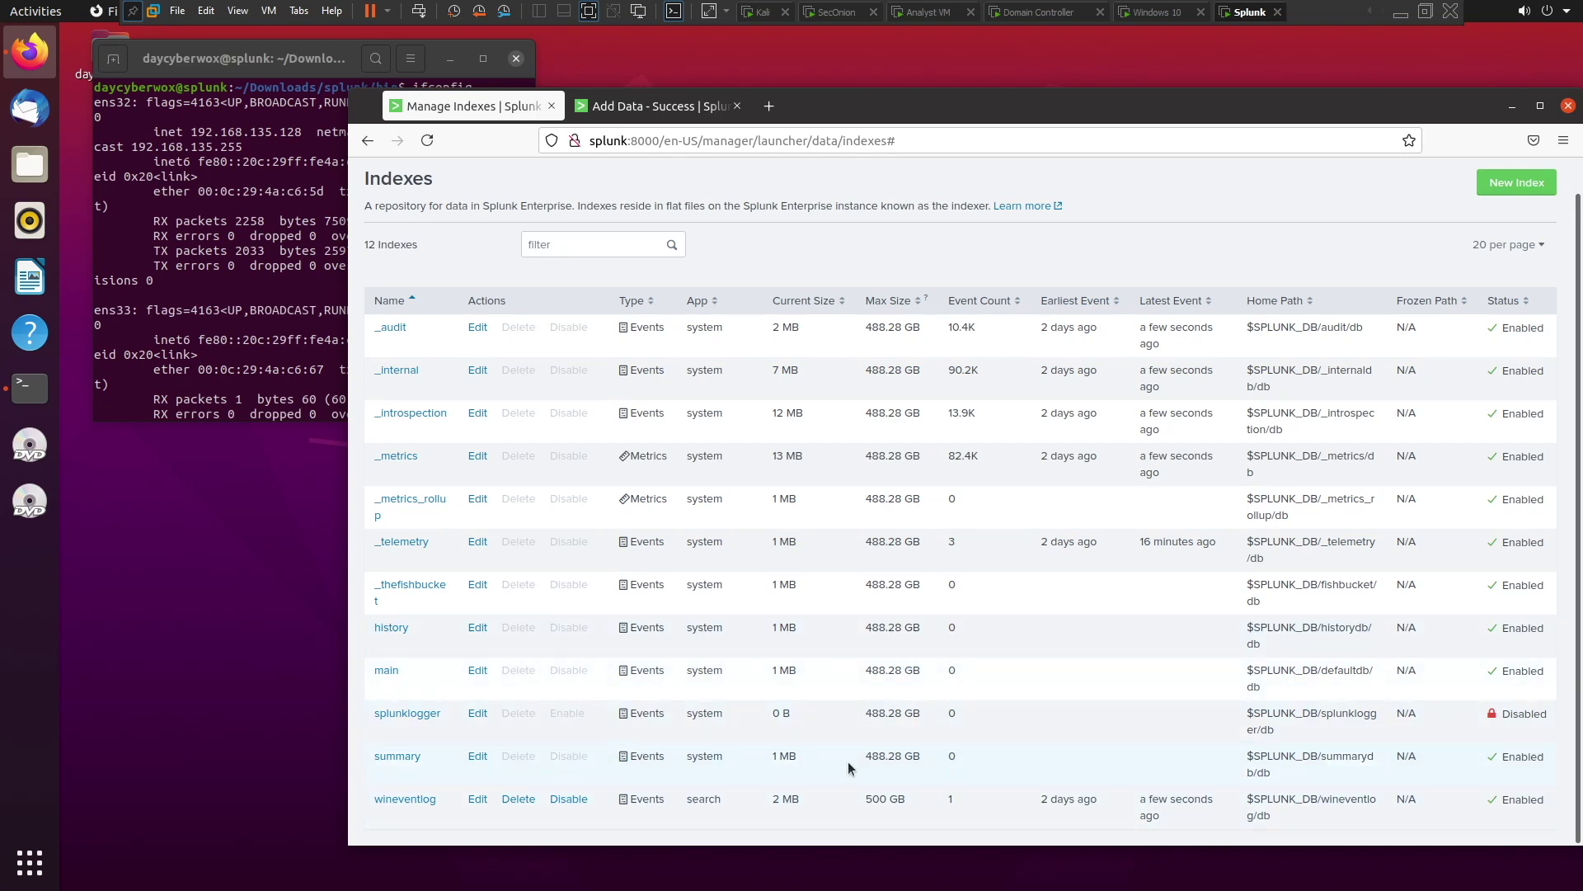
{"action": "left_click", "coordinate": [1076, 11]}
{"action": "left_click", "coordinate": [1247, 12]}
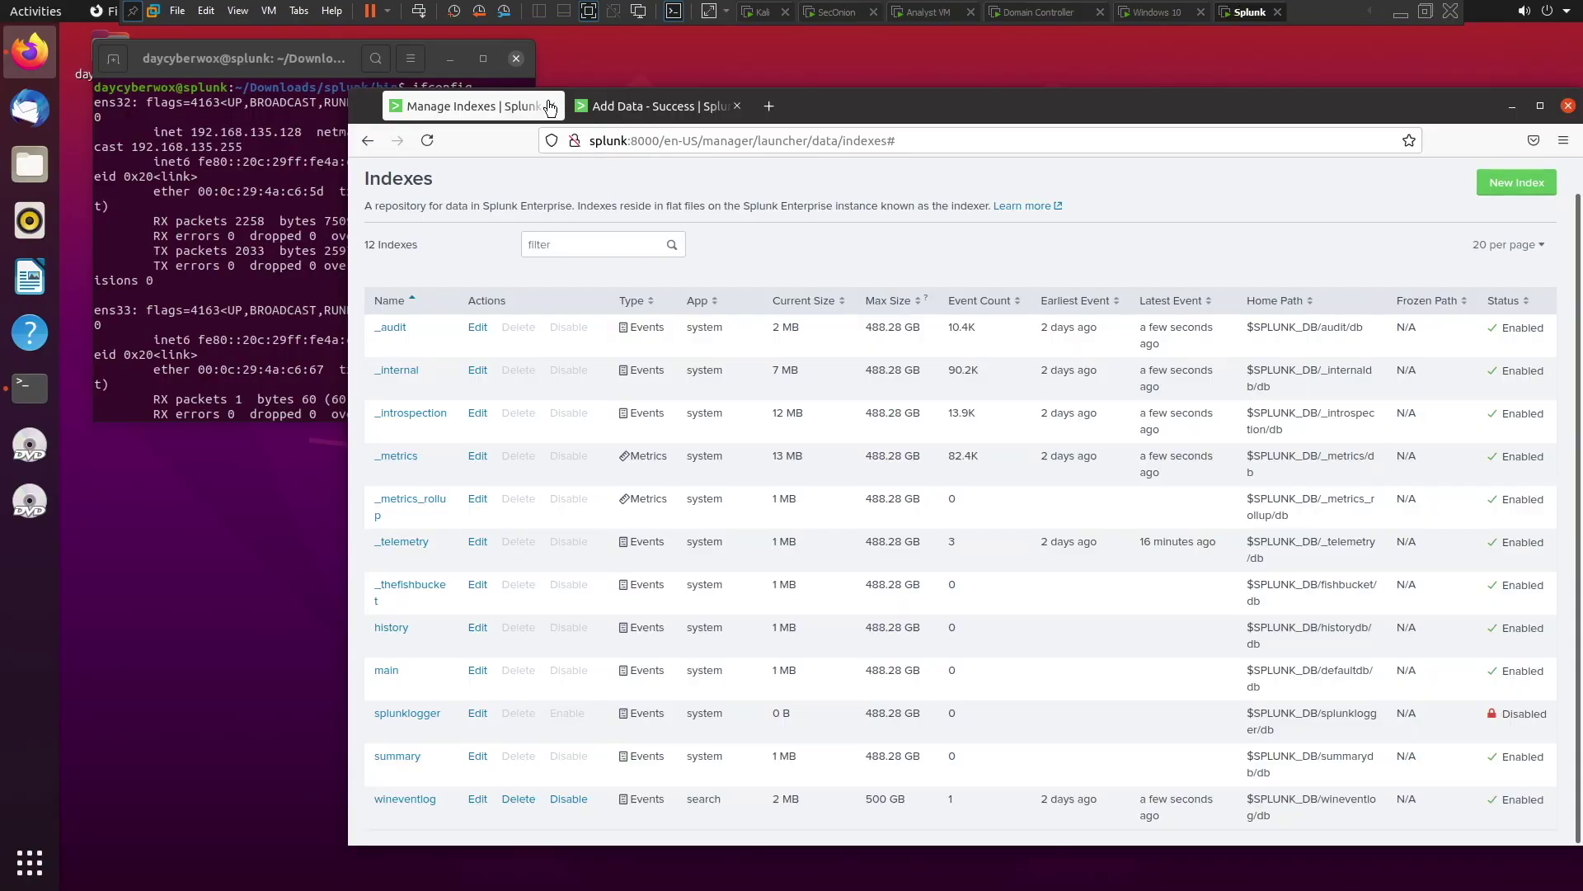
Close the Manage Indexes page and start searching the new event log input, skipping the introductory tour
{"action": "left_click", "coordinate": [550, 107]}
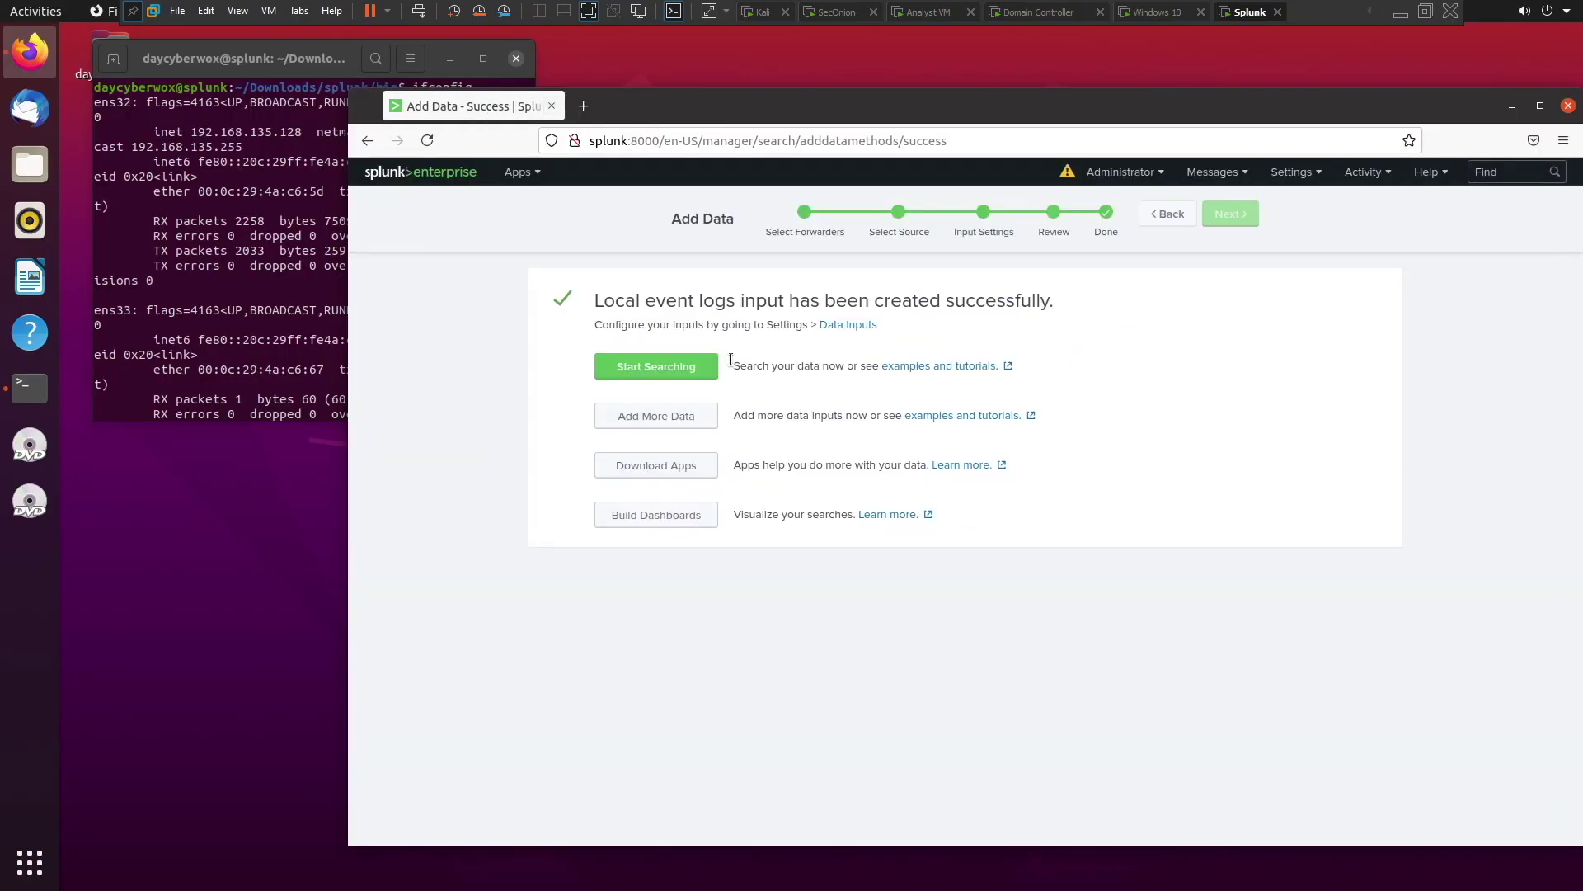
{"action": "left_click", "coordinate": [657, 367]}
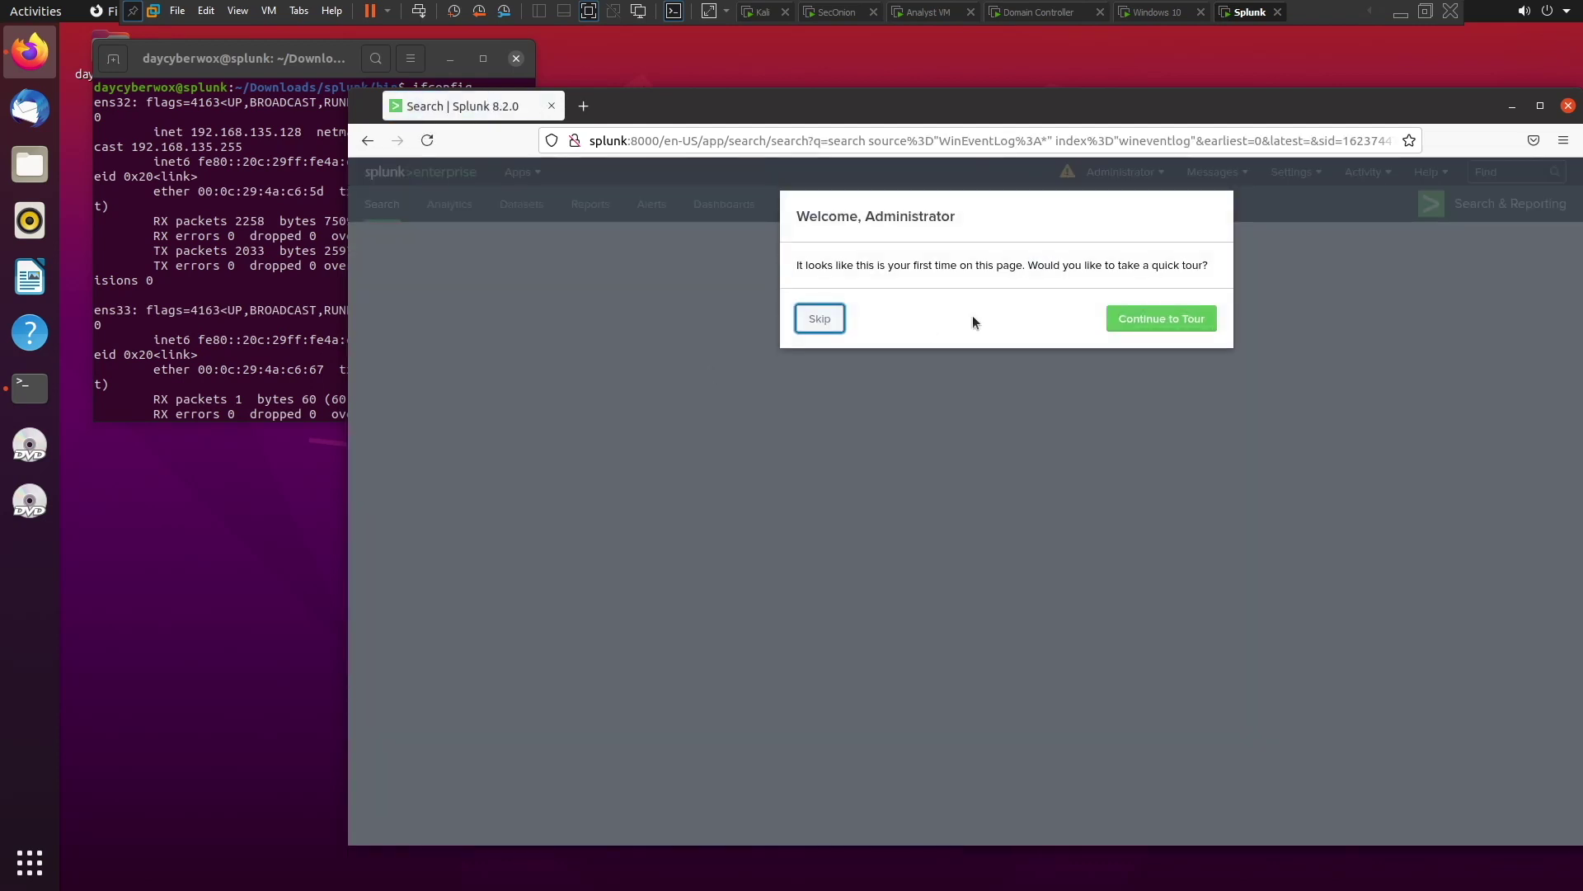
{"action": "left_click", "coordinate": [821, 320]}
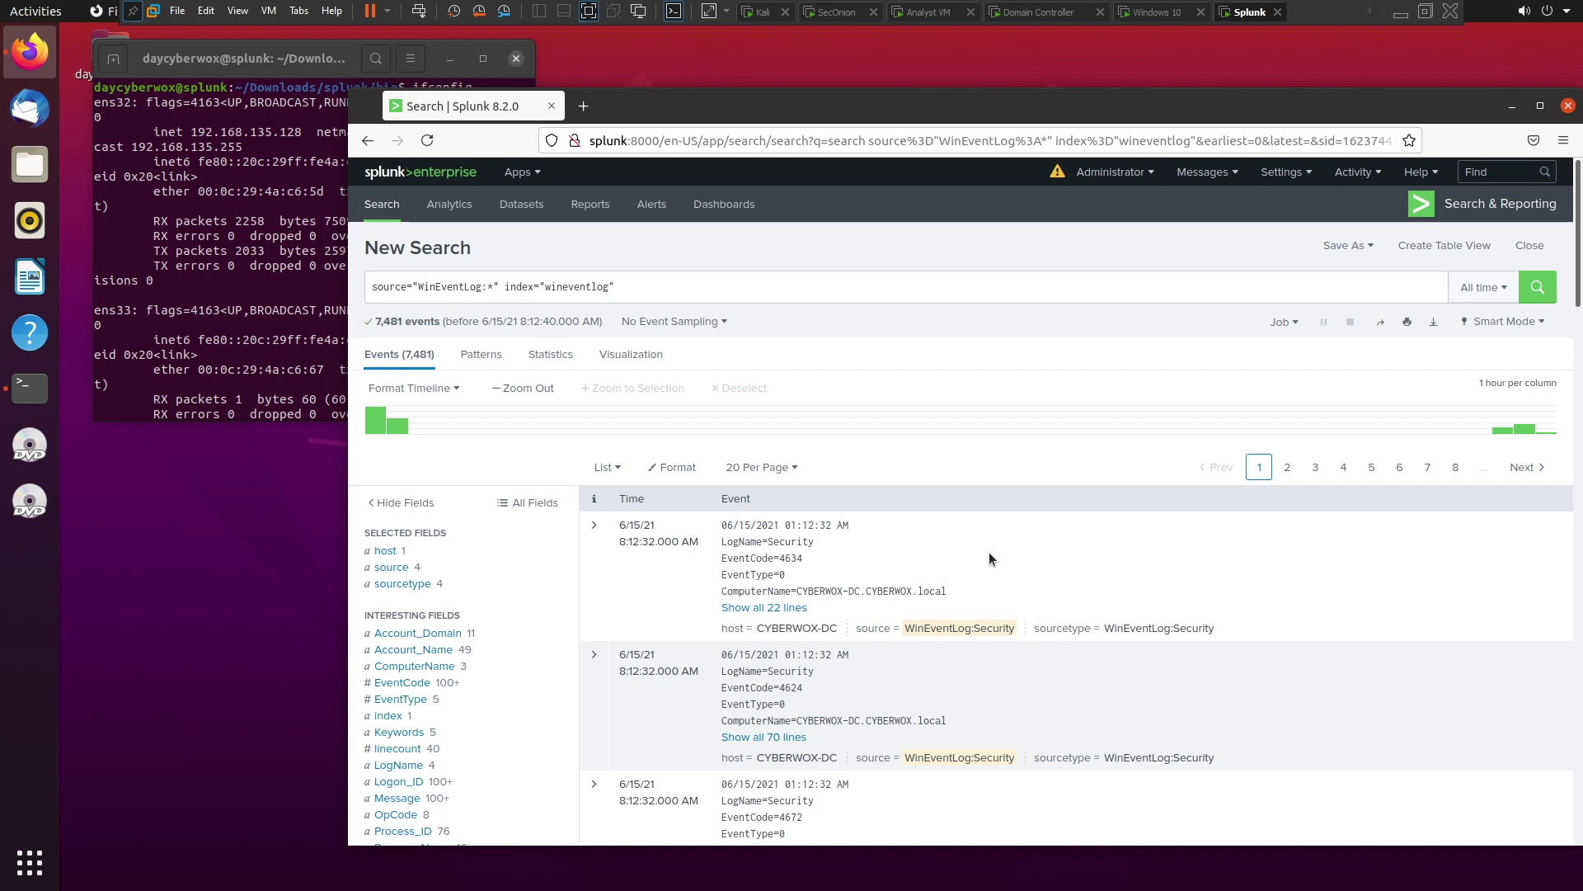
Examine the values of the host, source and sourcetype fields in the wineventlog search results
{"action": "left_click", "coordinate": [445, 551]}
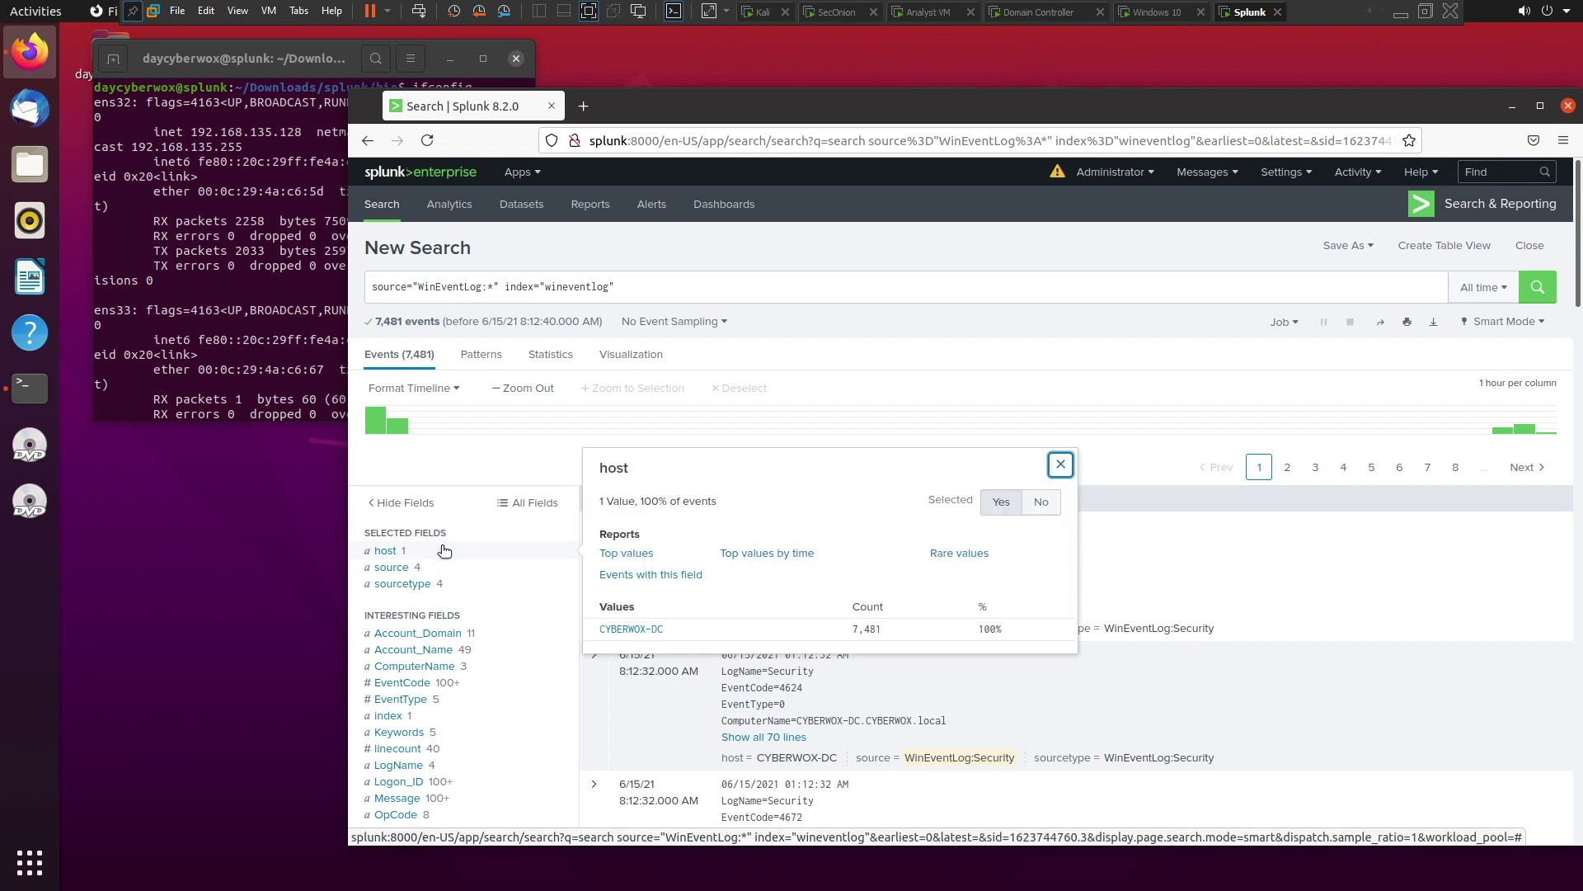
{"action": "left_click", "coordinate": [442, 566]}
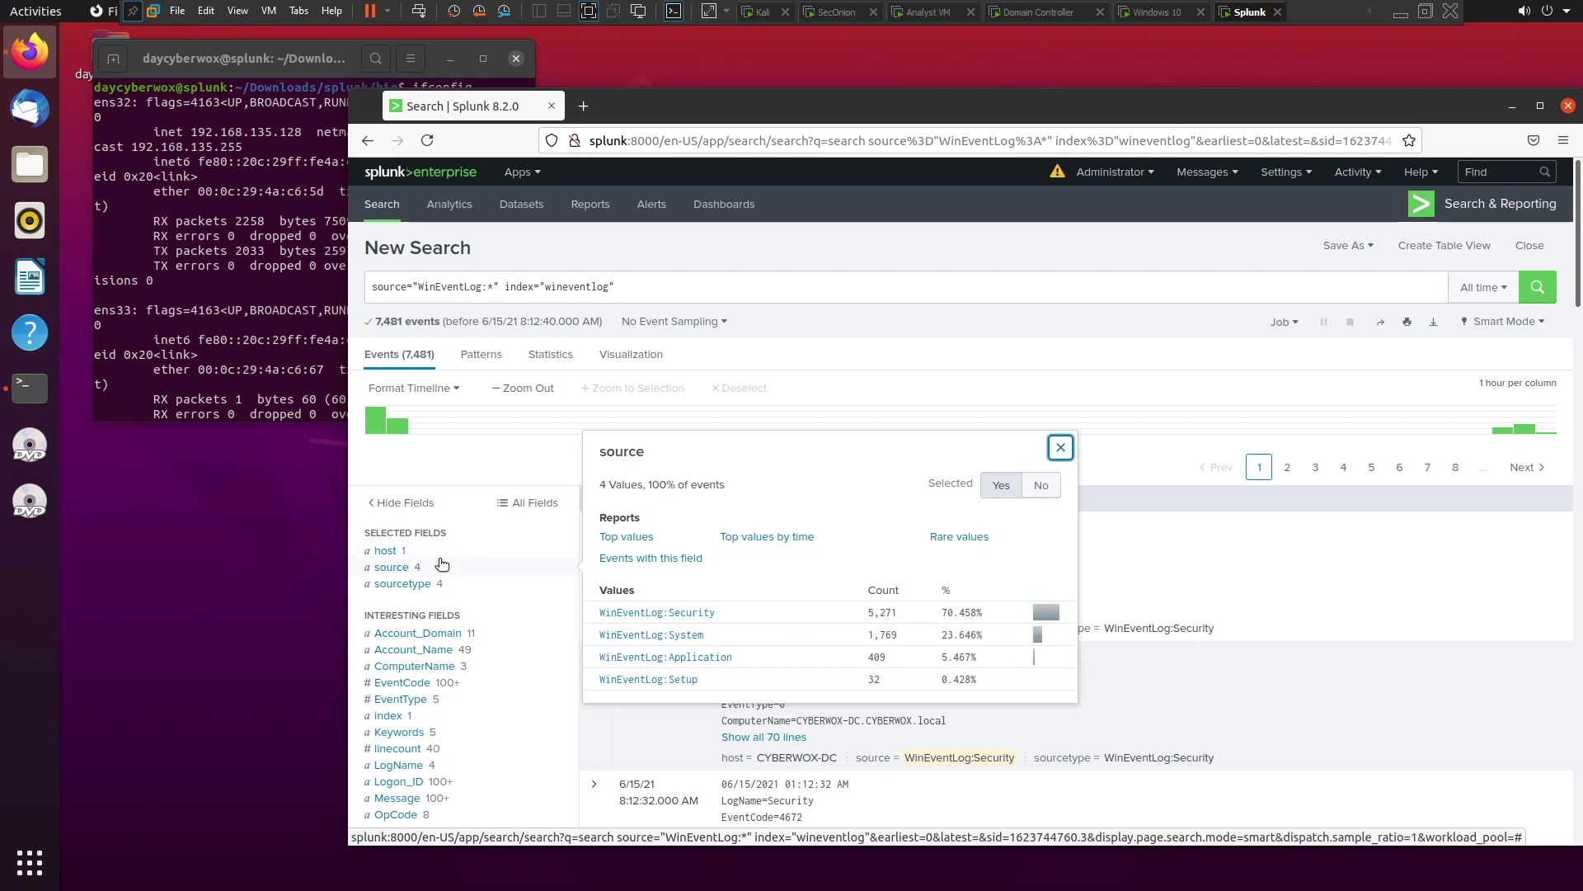
{"action": "left_click", "coordinate": [460, 584]}
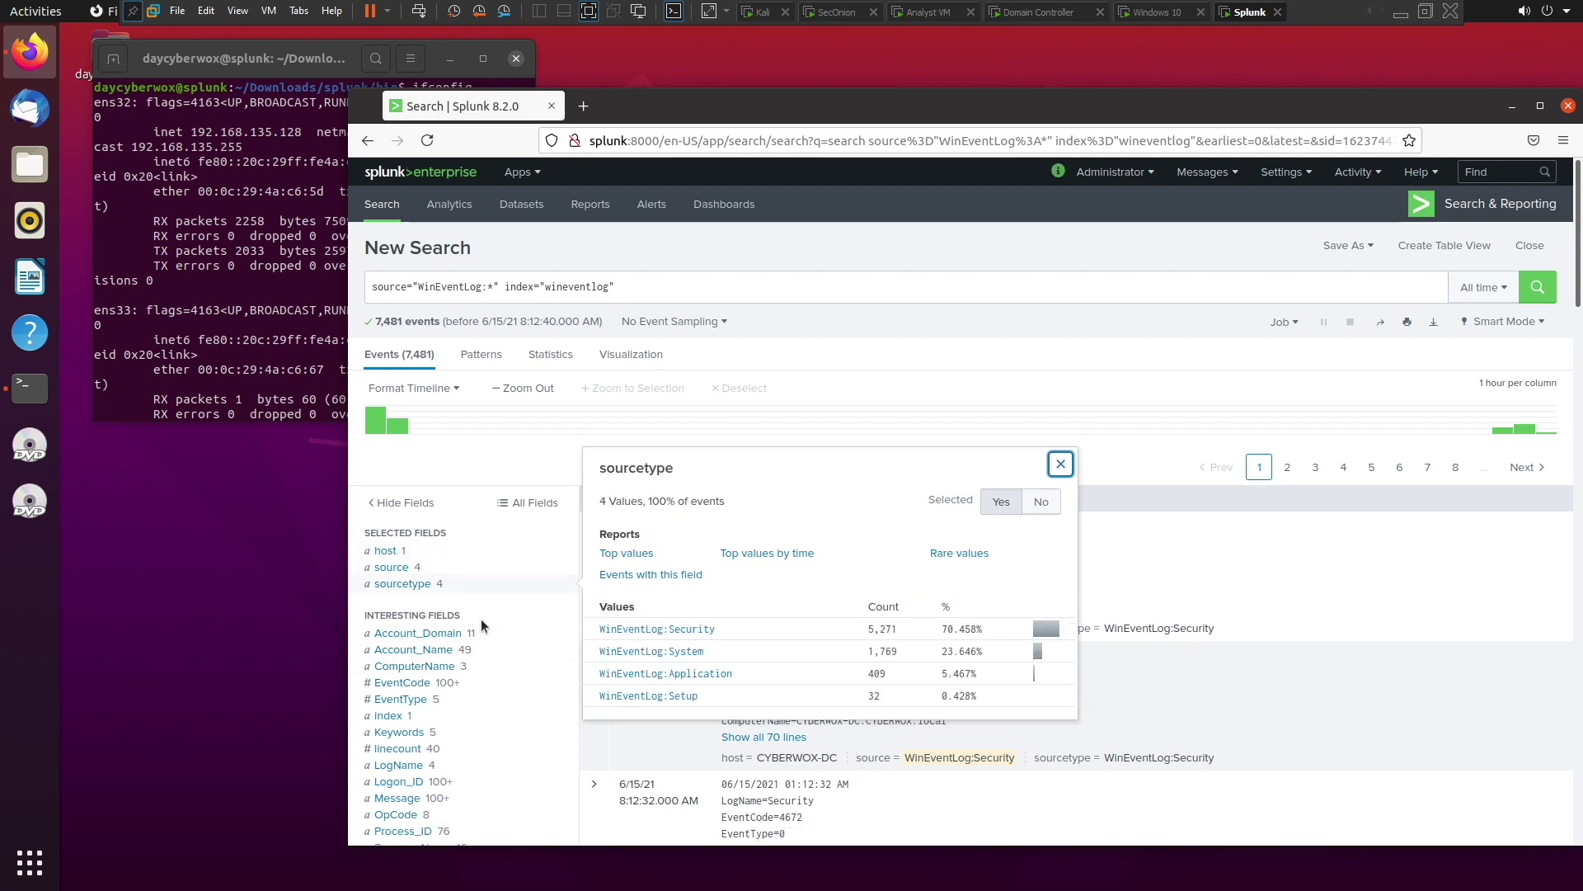
{"action": "scroll", "coordinate": [479, 626], "scroll_direction": "down", "scroll_amount": 3}
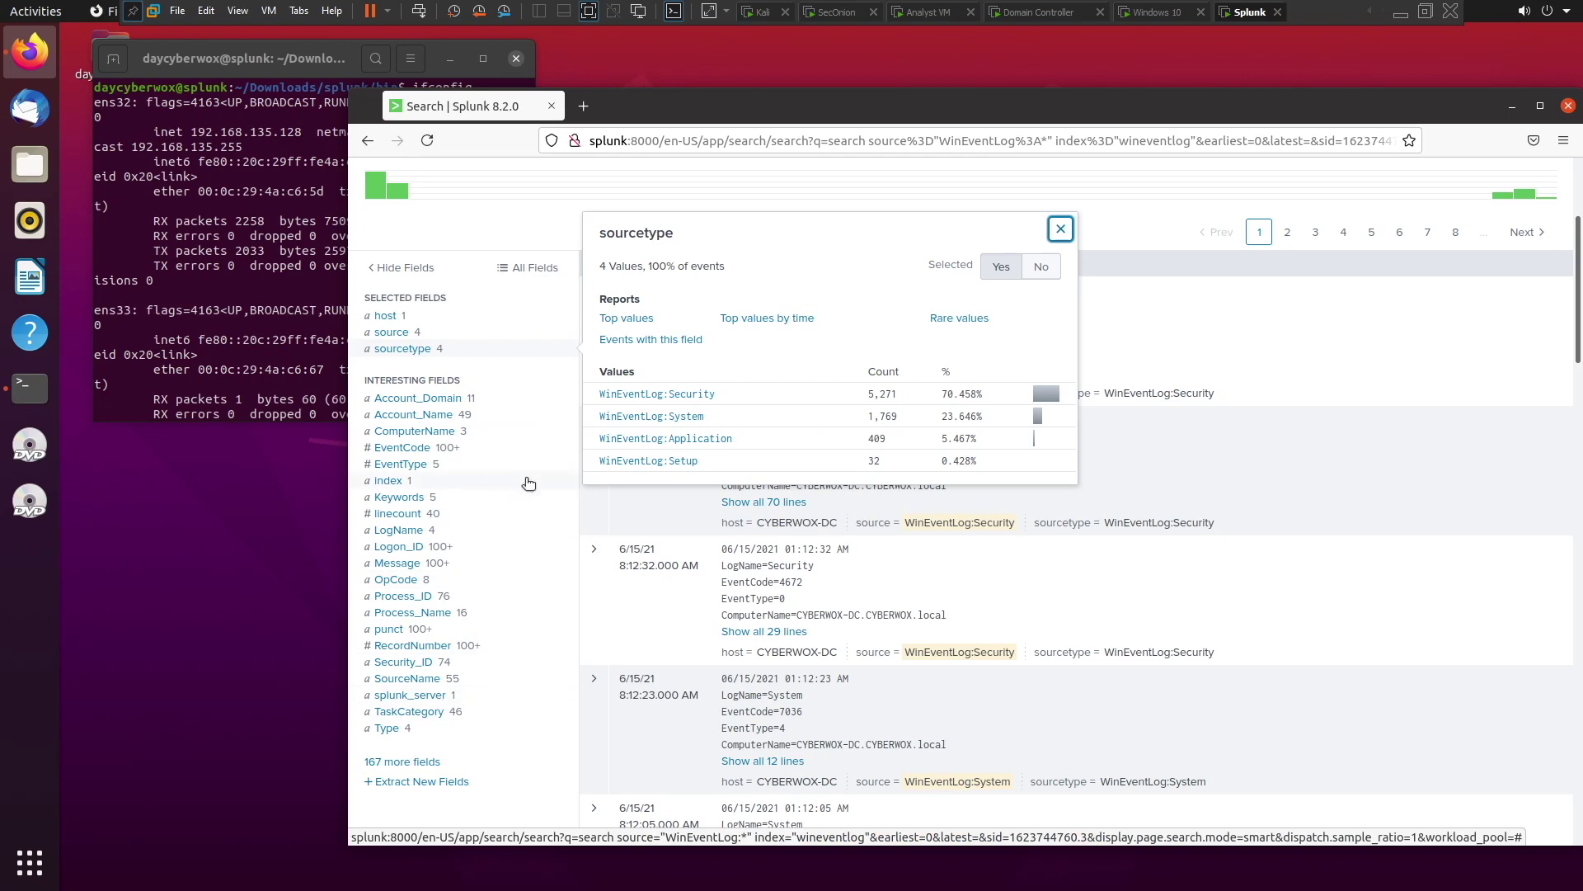
Expand the Security event with EventCode 4672, examine its field details, and collapse it again
{"action": "left_click", "coordinate": [605, 620]}
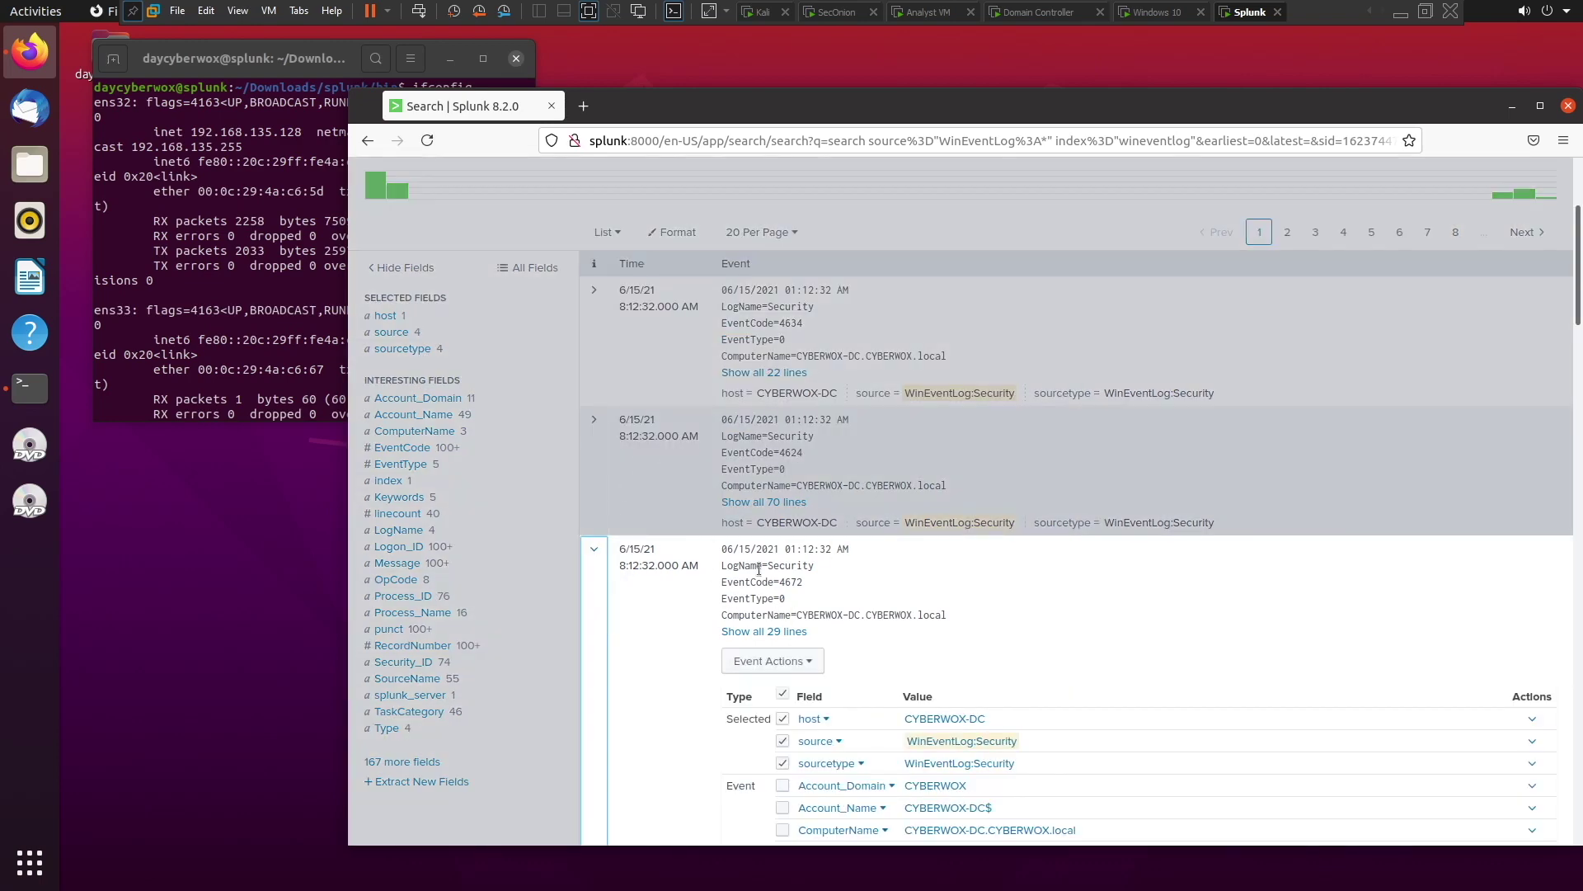
{"action": "scroll", "coordinate": [828, 611], "scroll_direction": "down", "scroll_amount": 4}
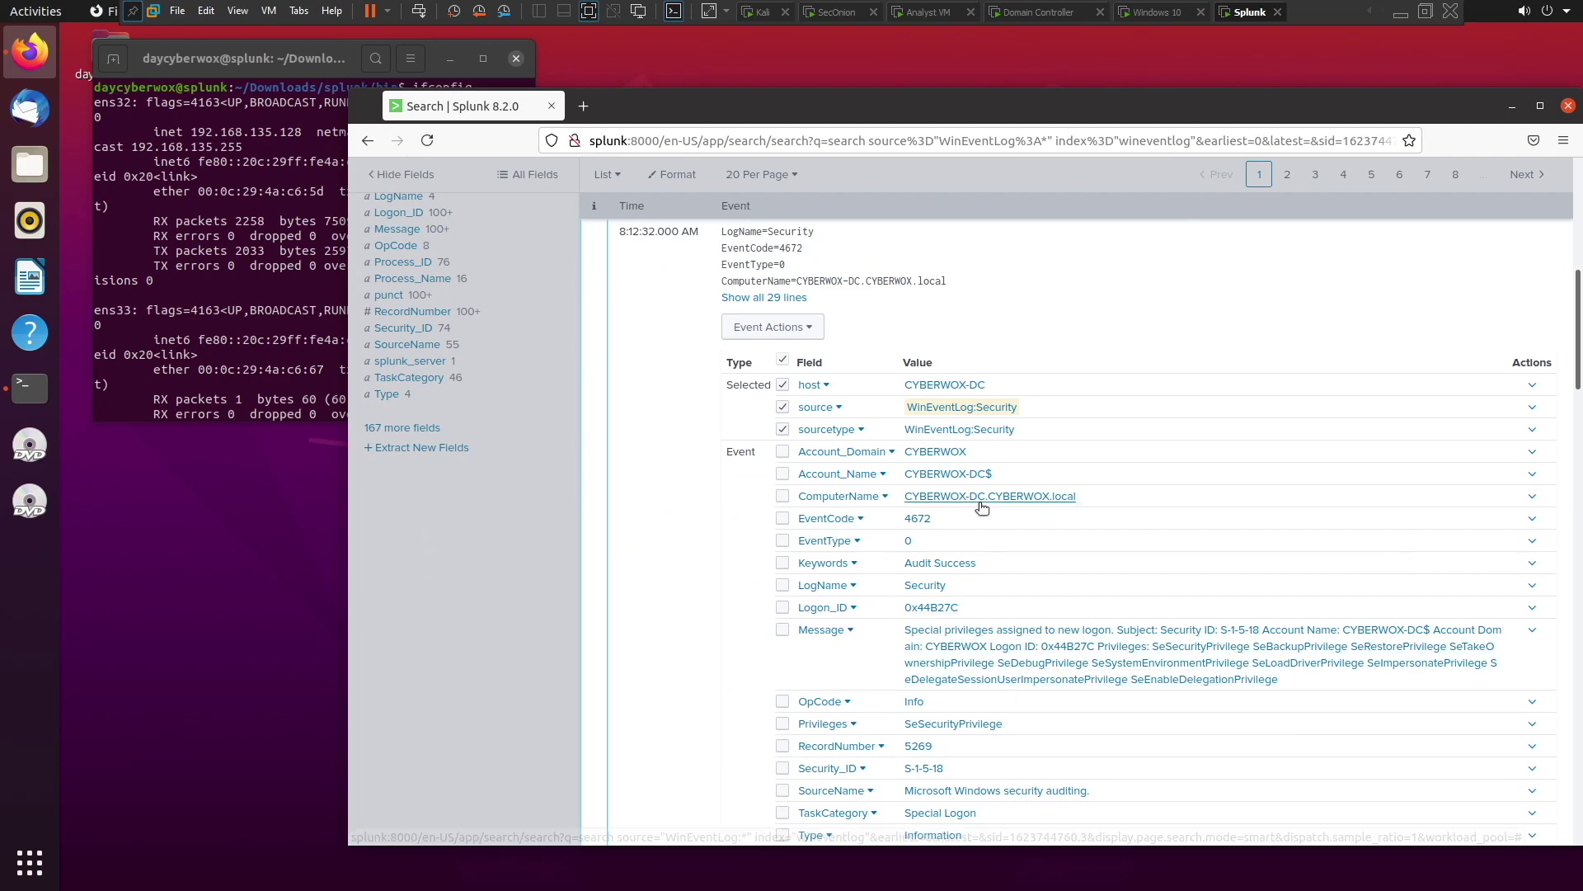
{"action": "scroll", "coordinate": [949, 528], "scroll_direction": "down", "scroll_amount": 3}
{"action": "scroll", "coordinate": [820, 620], "scroll_direction": "up", "scroll_amount": 2}
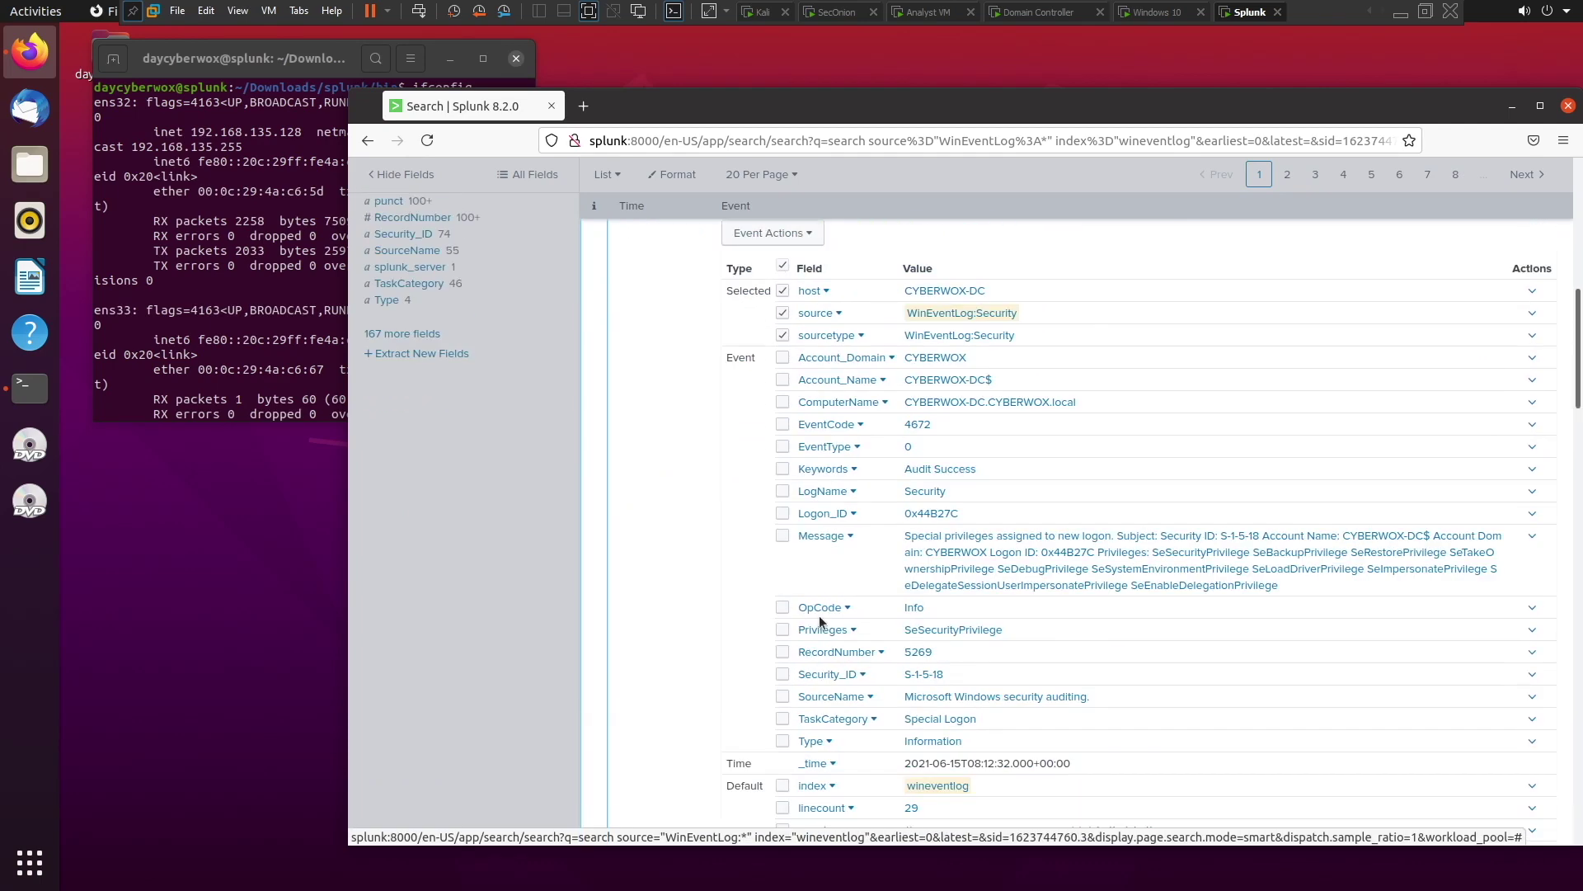
{"action": "scroll", "coordinate": [857, 446], "scroll_direction": "up", "scroll_amount": 2}
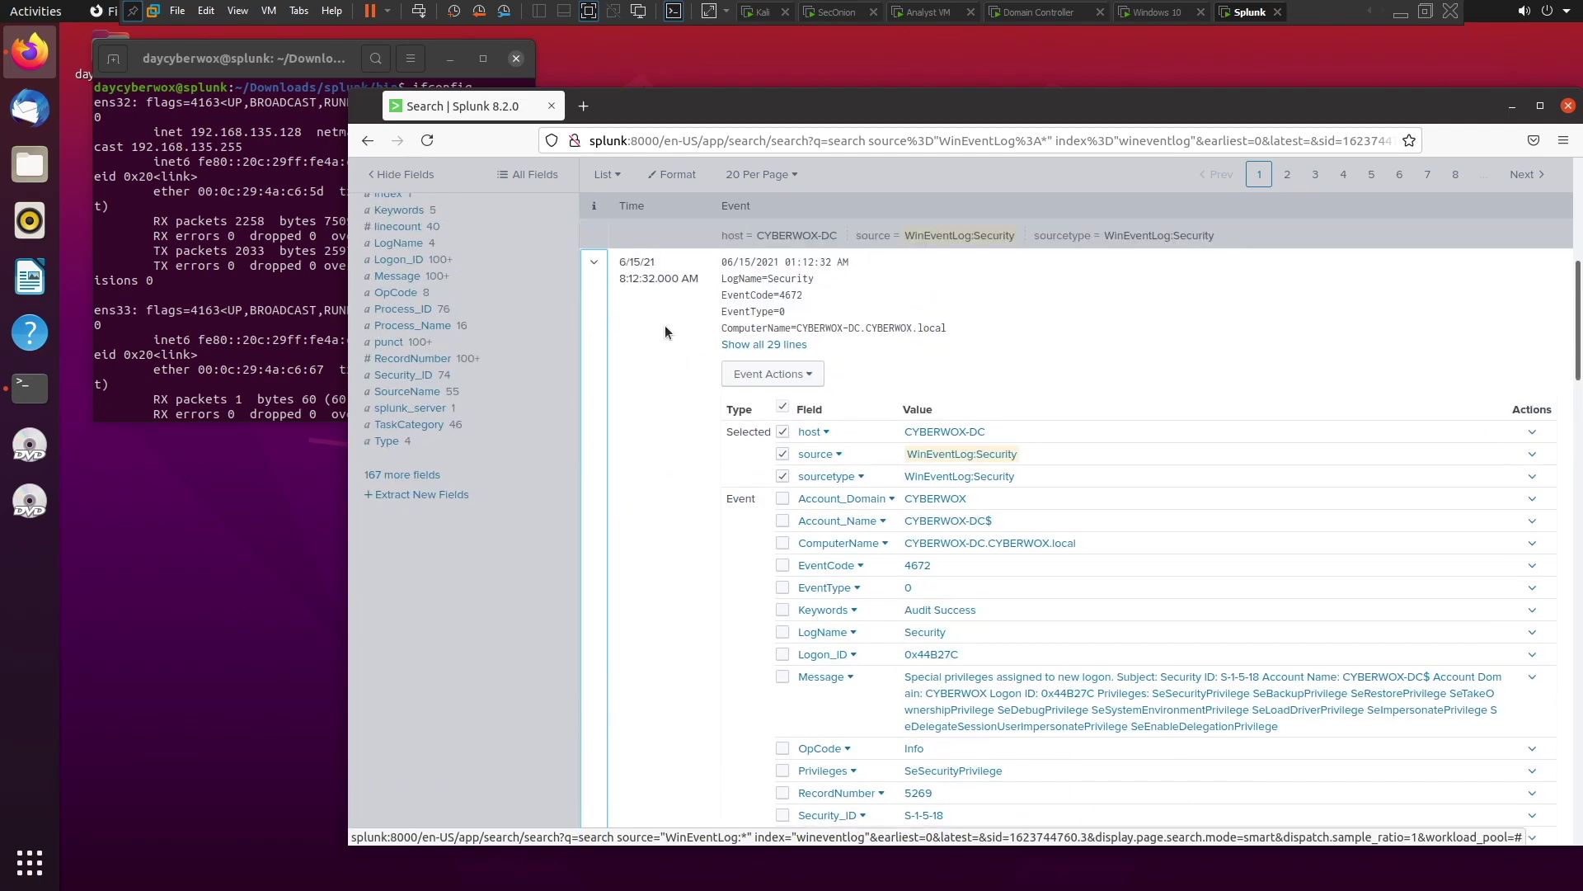
{"action": "left_click", "coordinate": [593, 264]}
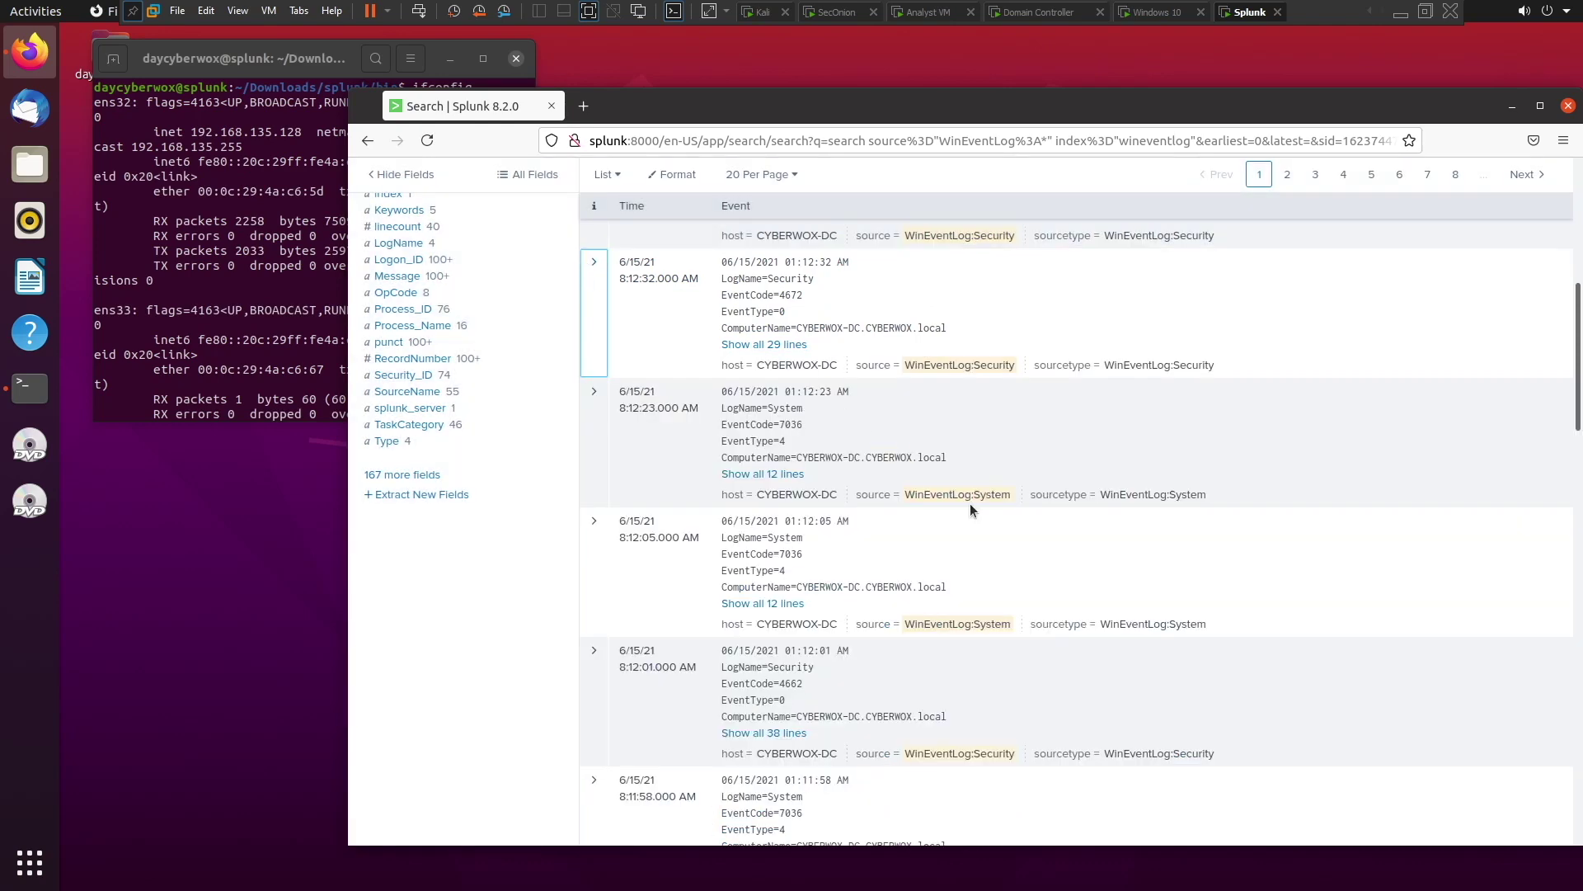
{"action": "scroll", "coordinate": [972, 512], "scroll_direction": "up", "scroll_amount": 2}
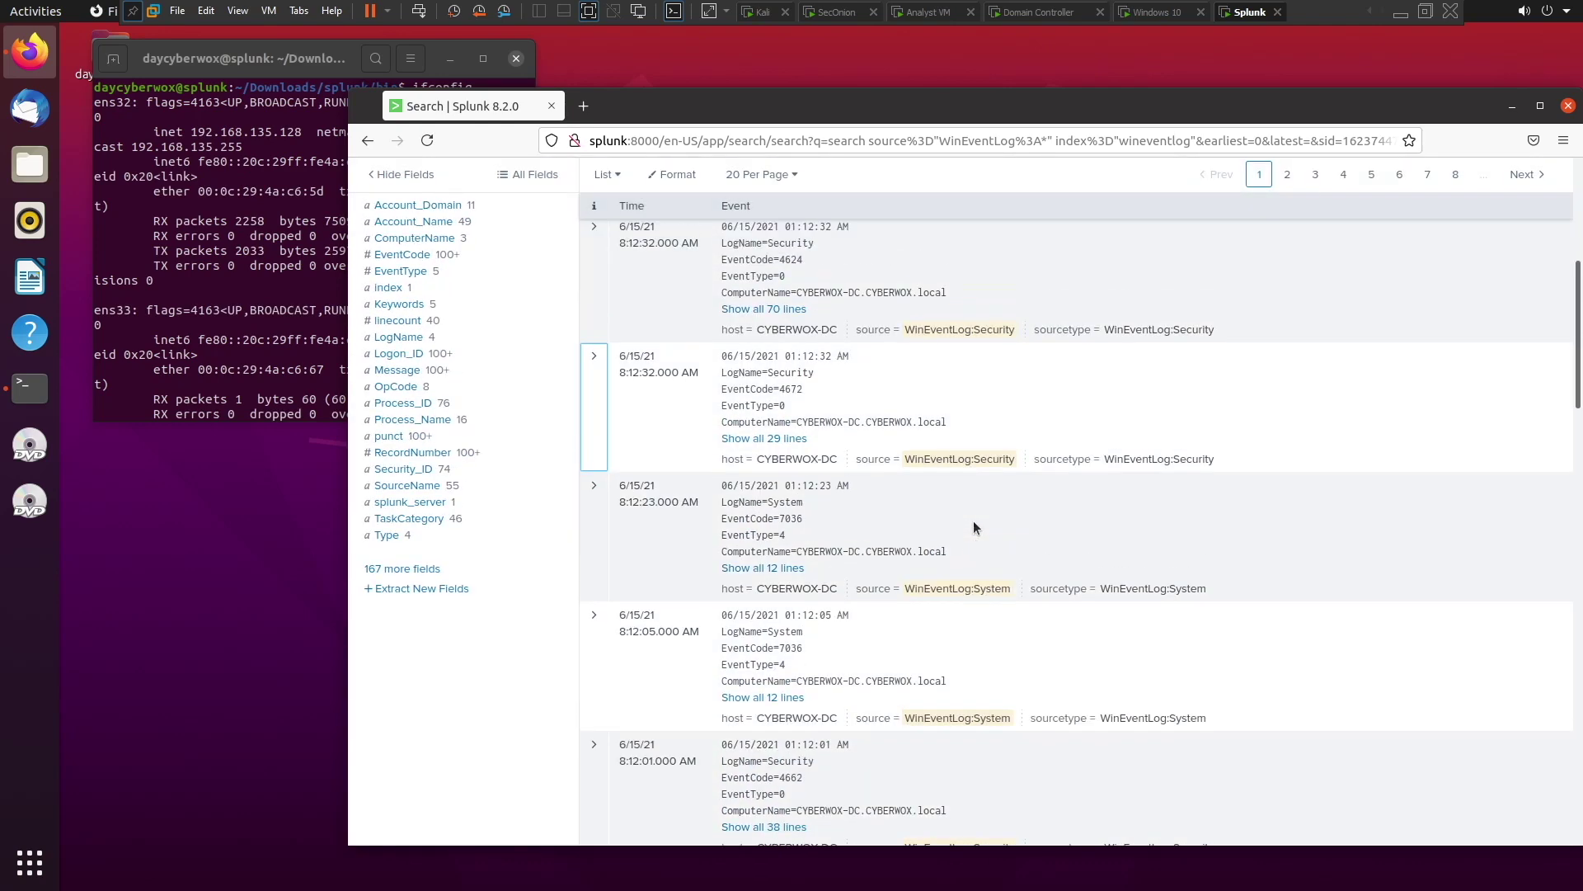
{"action": "scroll", "coordinate": [973, 522], "scroll_direction": "up", "scroll_amount": 6}
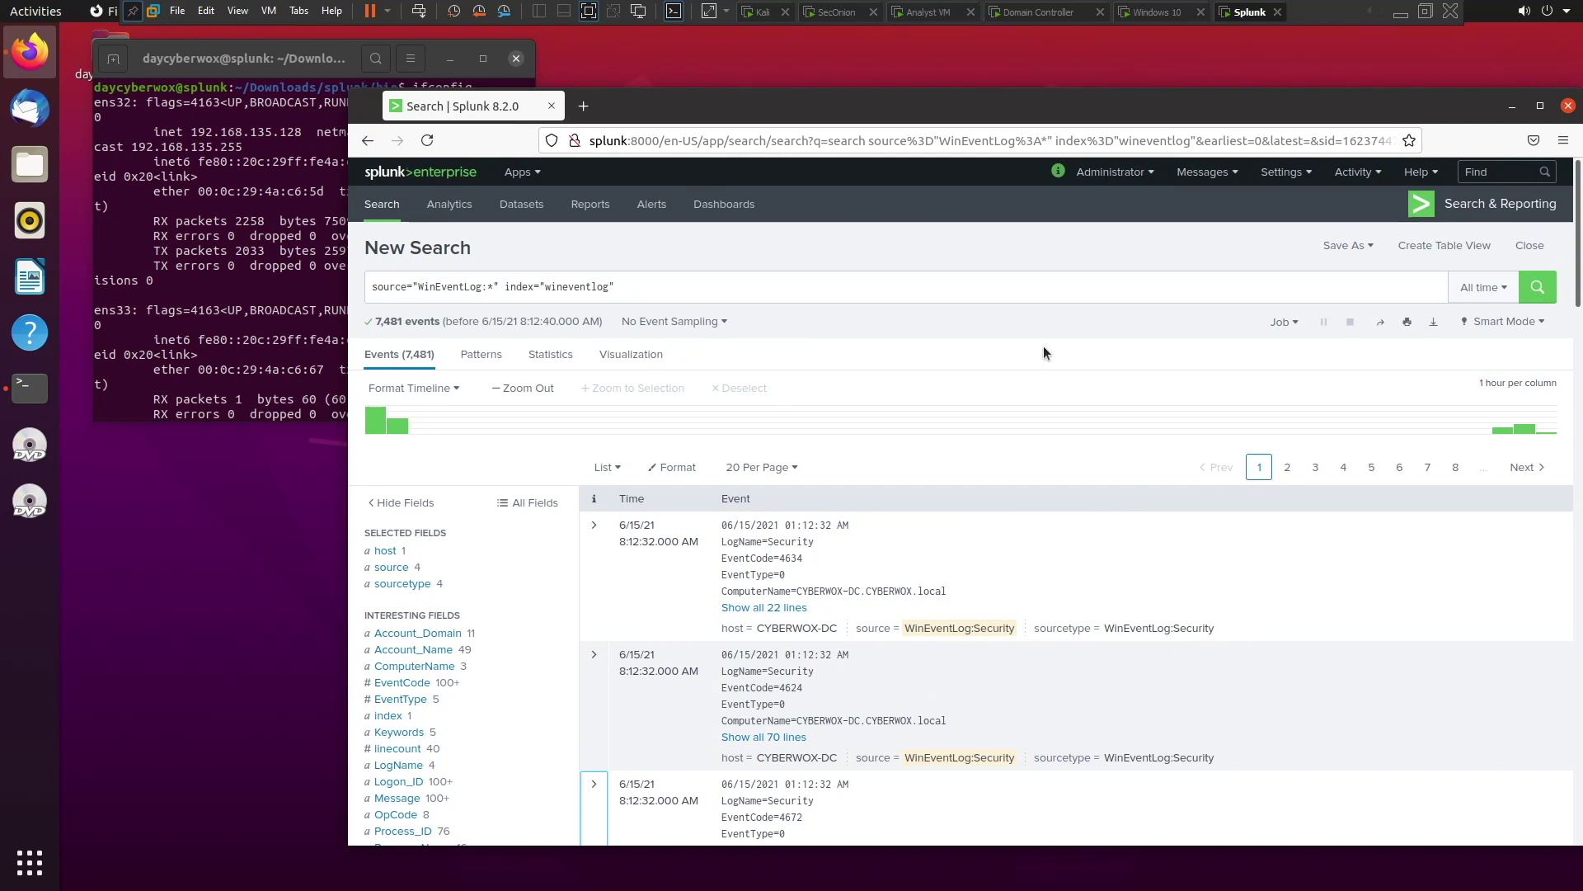
Look in on the Domain Controller VM and the Windows 10 VM
{"action": "left_click", "coordinate": [1059, 20]}
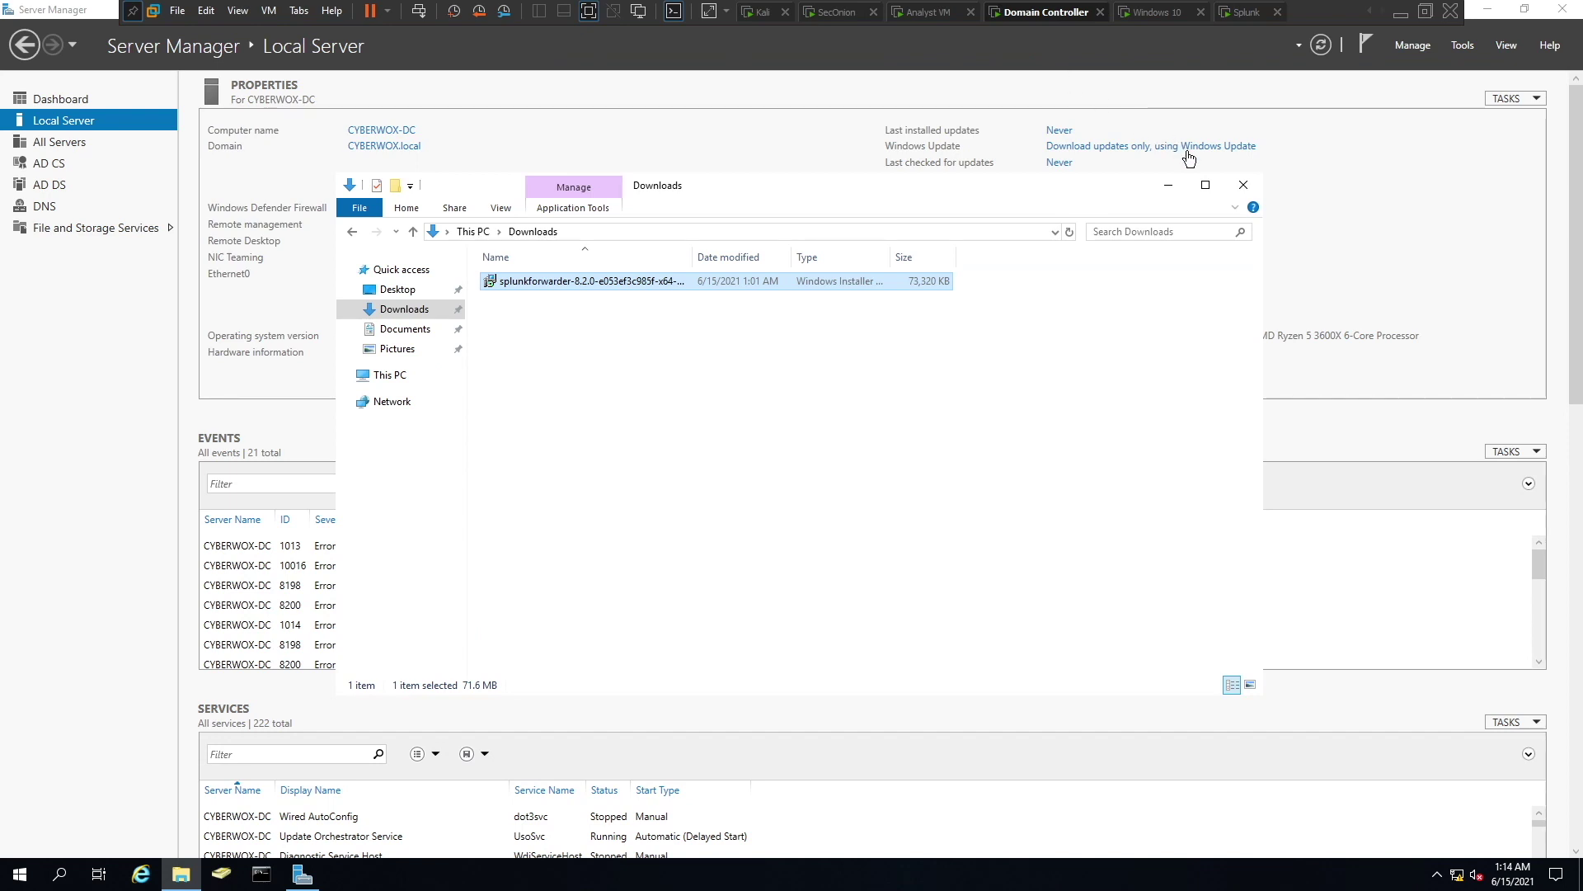
{"action": "left_click", "coordinate": [1156, 13]}
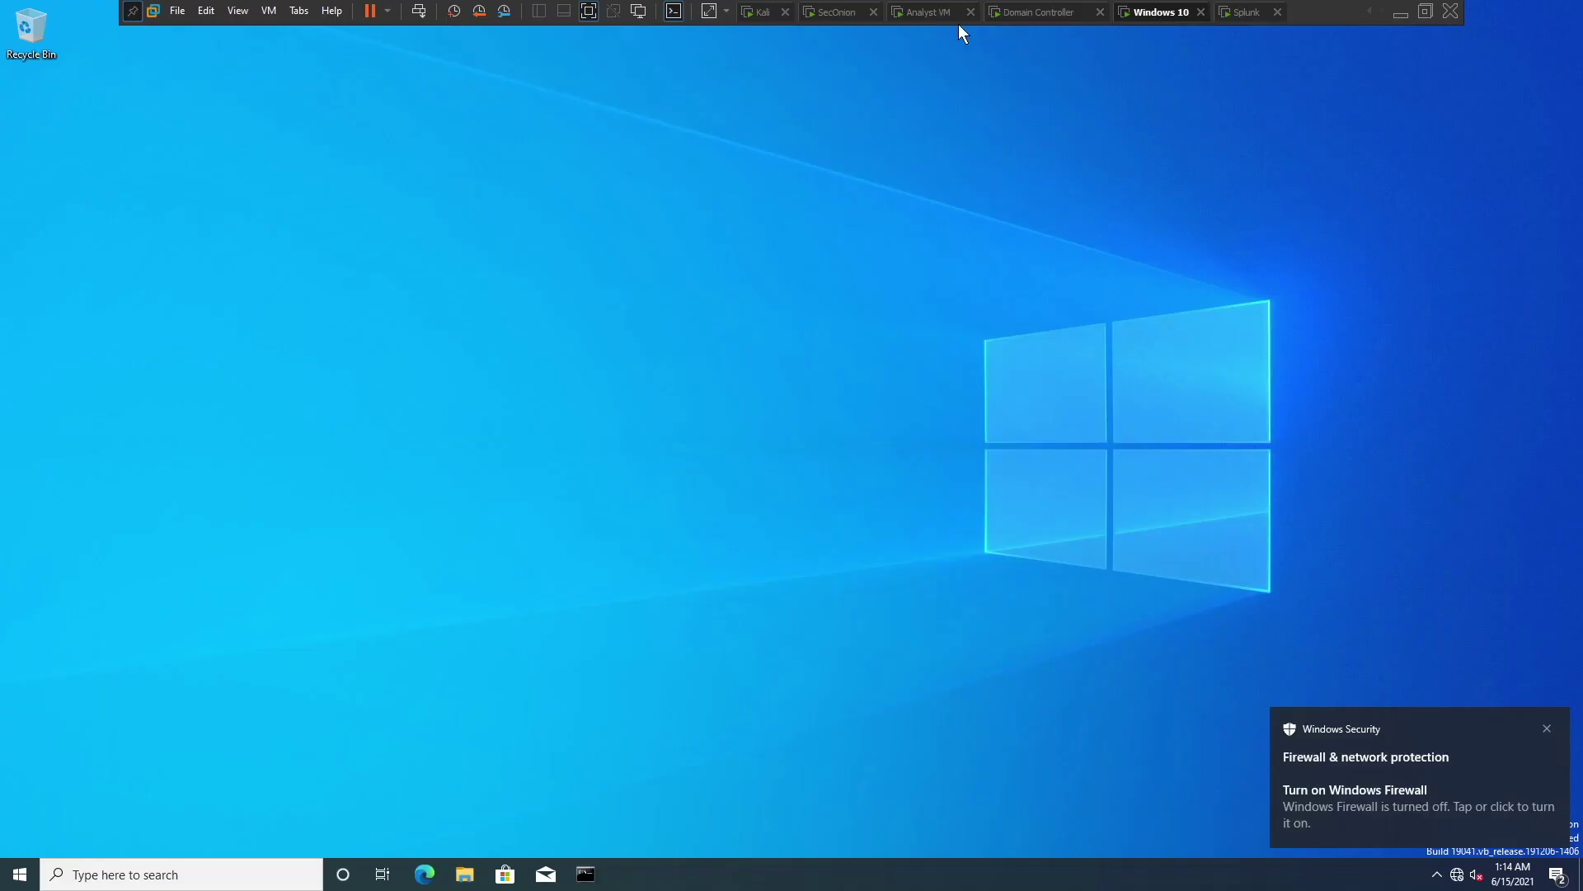
Switch to the Analyst VM and unlock its session with the account password
{"action": "left_click", "coordinate": [929, 11]}
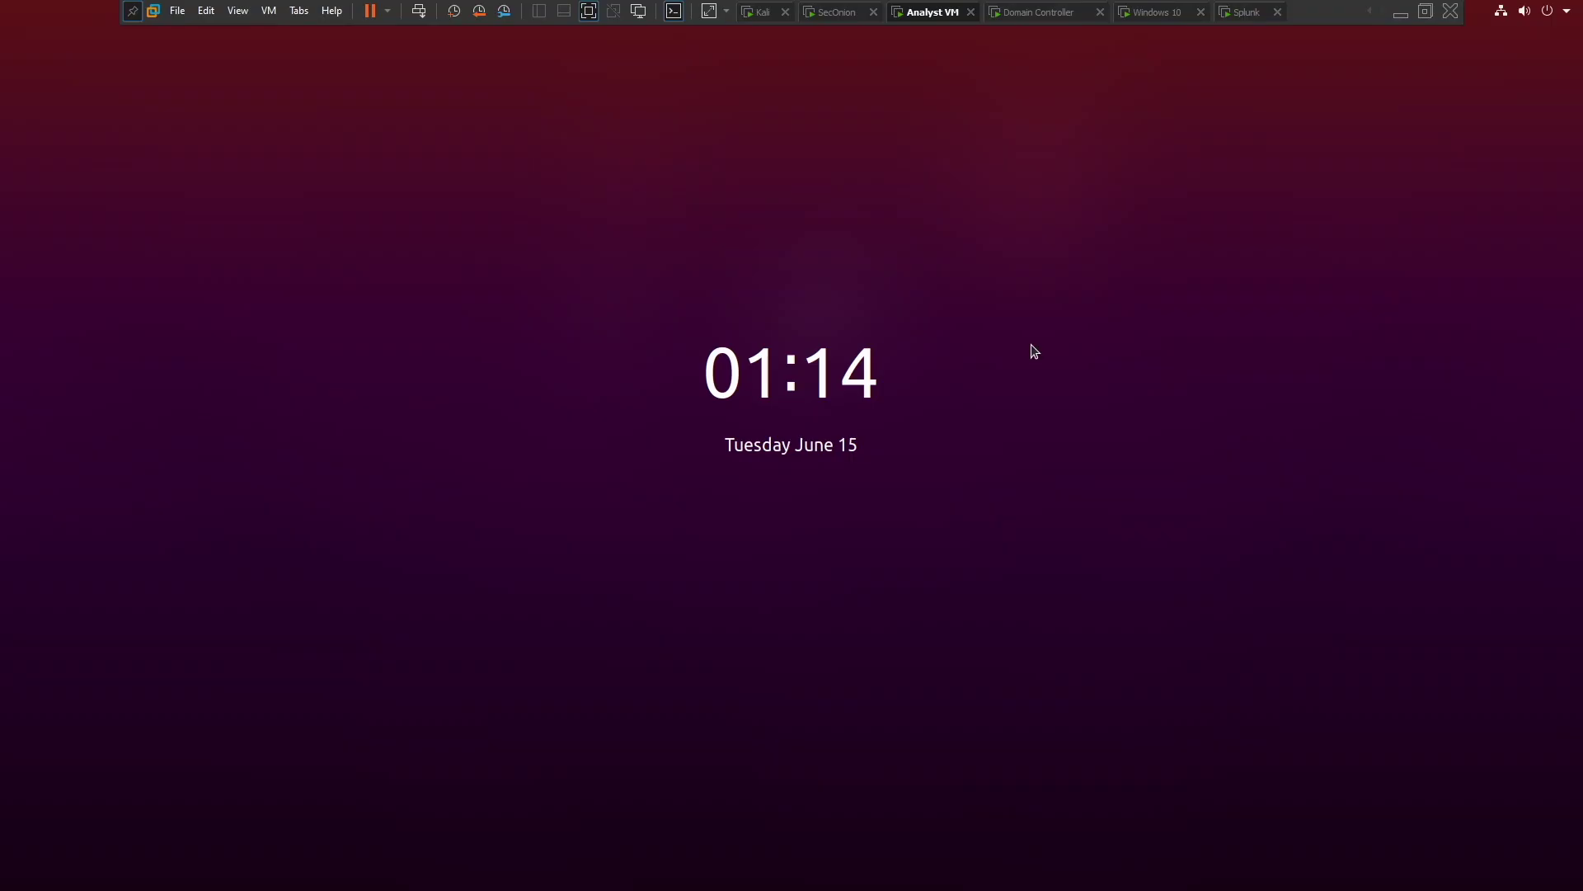
{"action": "key", "text": "Return"}
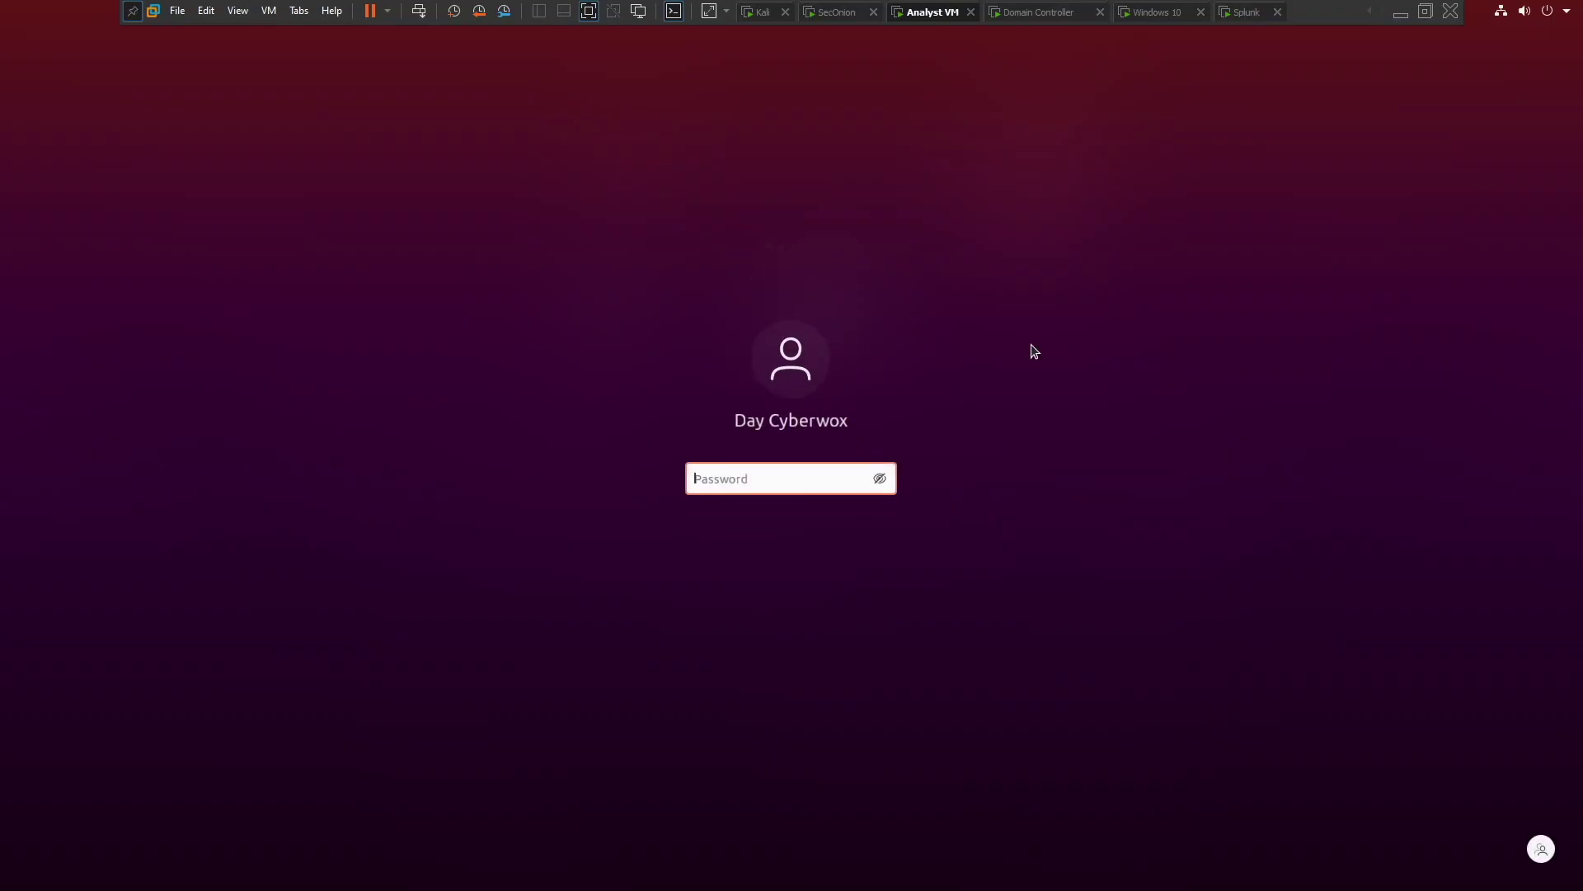
{"action": "type", "text": "*****"}
{"action": "key", "text": "BackSpace"}
{"action": "key", "text": "BackSpace"}
{"action": "key", "text": "BackSpace"}
{"action": "key", "text": "BackSpace"}
{"action": "key", "text": "BackSpace"}
{"action": "type", "text": "****"}
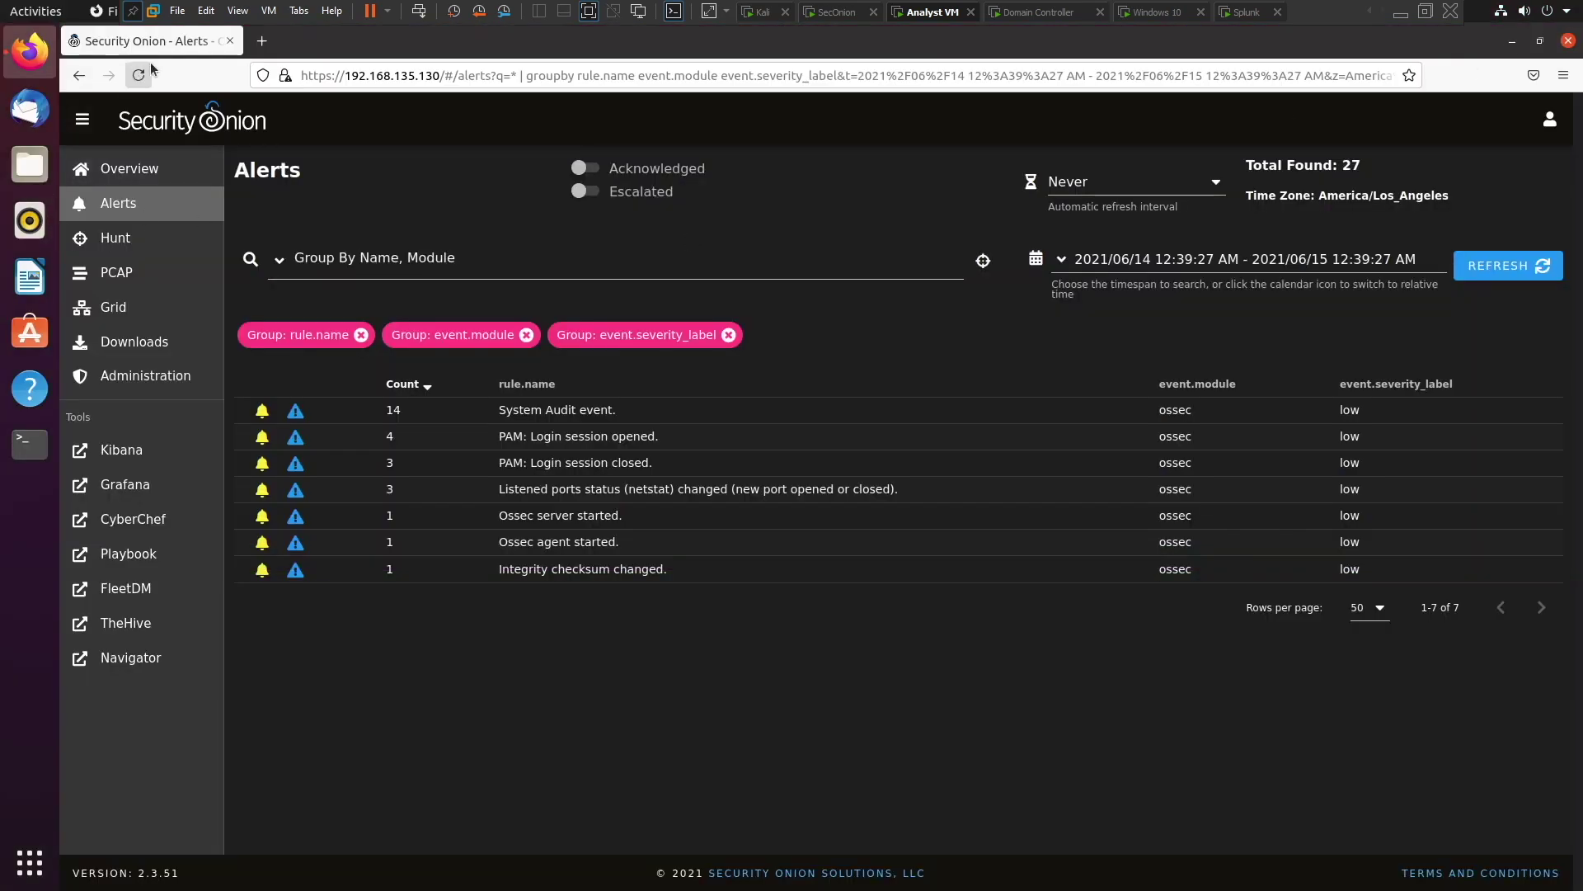
Reload the Security Onion page and open Hunt to review the group metrics and the list of recent events
{"action": "left_click", "coordinate": [137, 76]}
{"action": "left_click", "coordinate": [136, 238]}
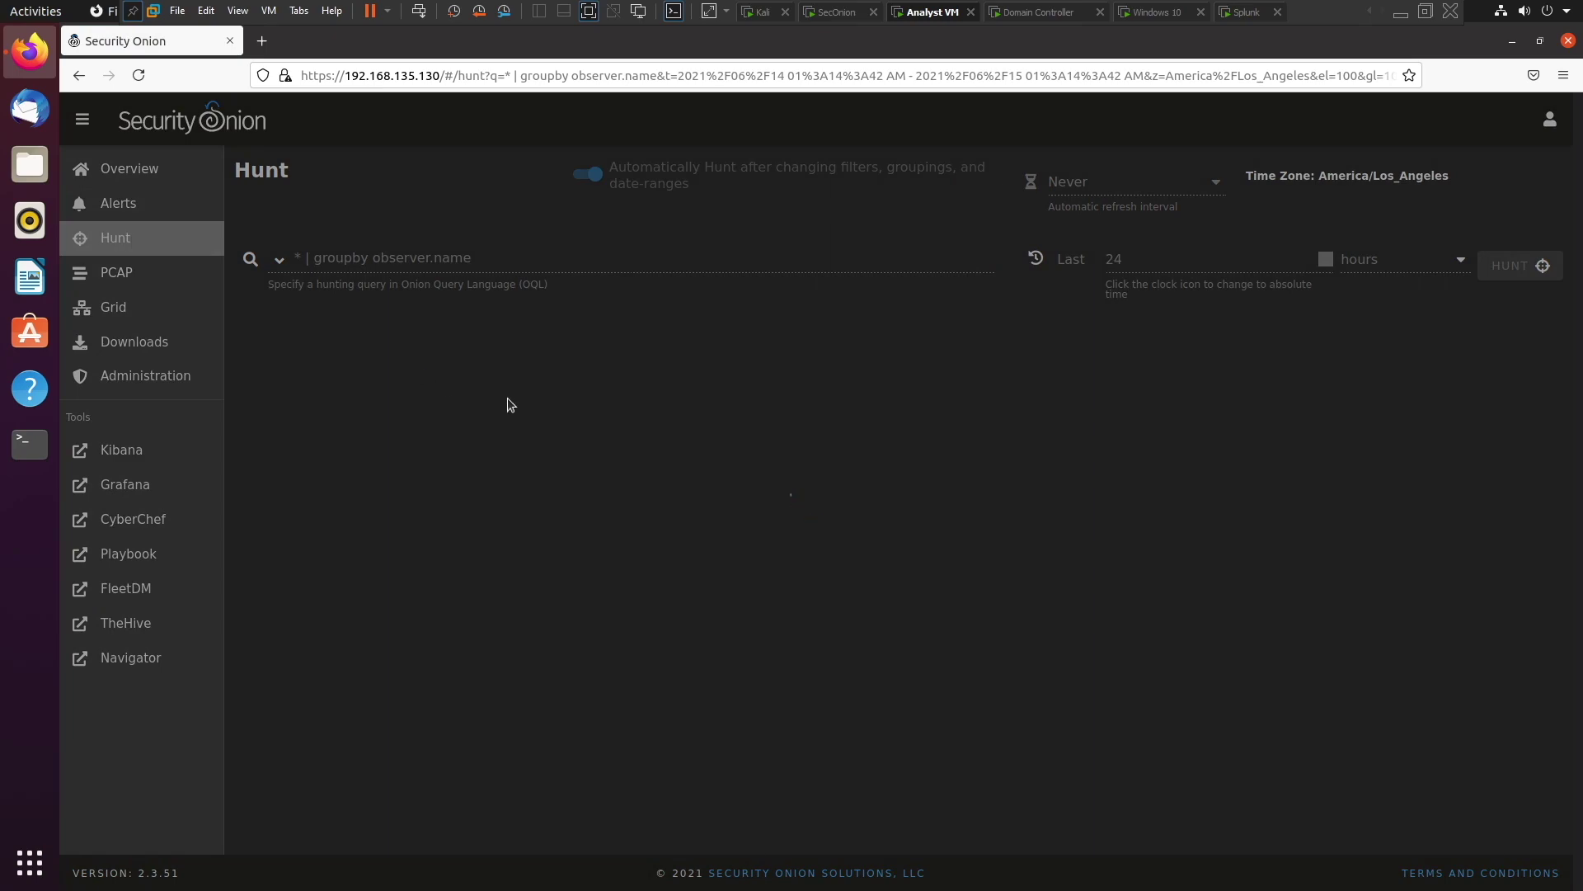
{"action": "scroll", "coordinate": [701, 409], "scroll_direction": "down", "scroll_amount": 3}
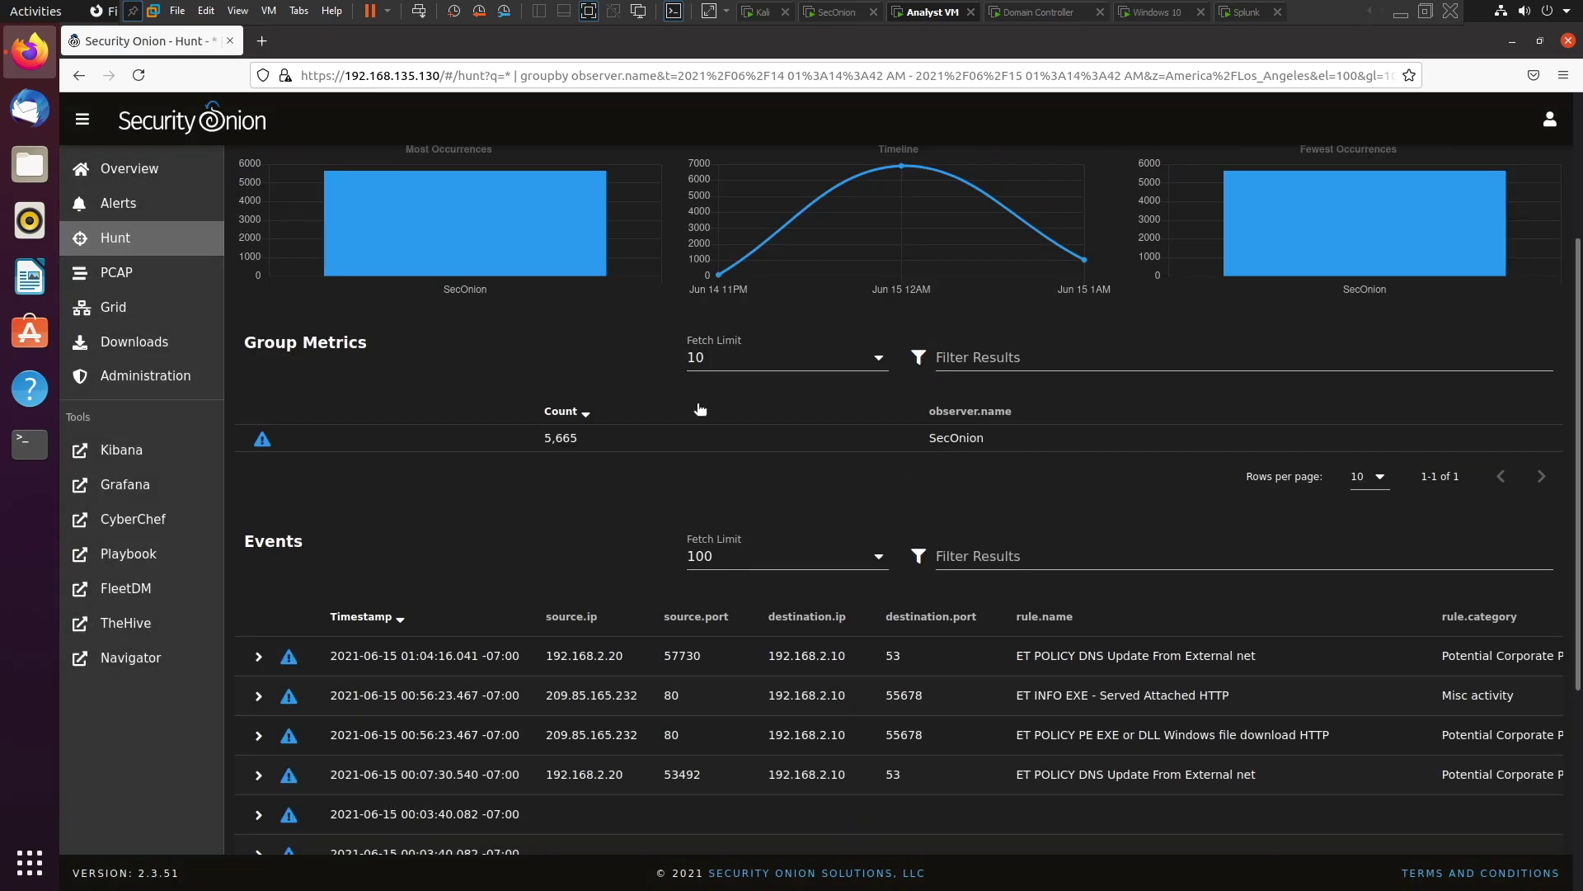
{"action": "scroll", "coordinate": [701, 409], "scroll_direction": "down", "scroll_amount": 3}
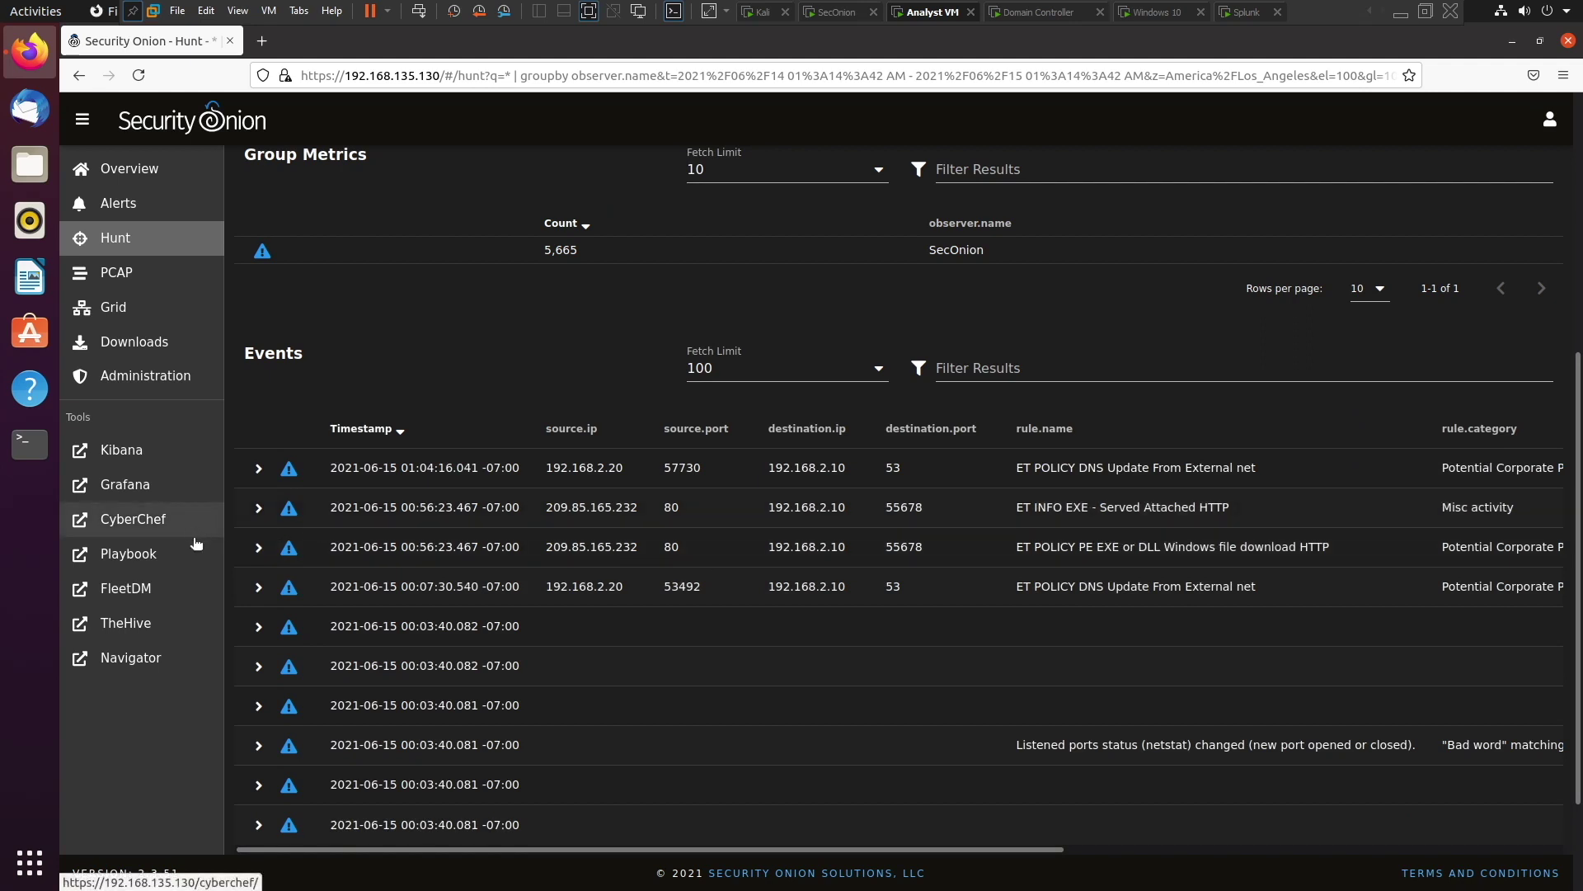
Expand the "ET POLICY PE EXE or DLL Windows file download HTTP" event and examine its message and decoded network data
{"action": "left_click", "coordinate": [257, 549]}
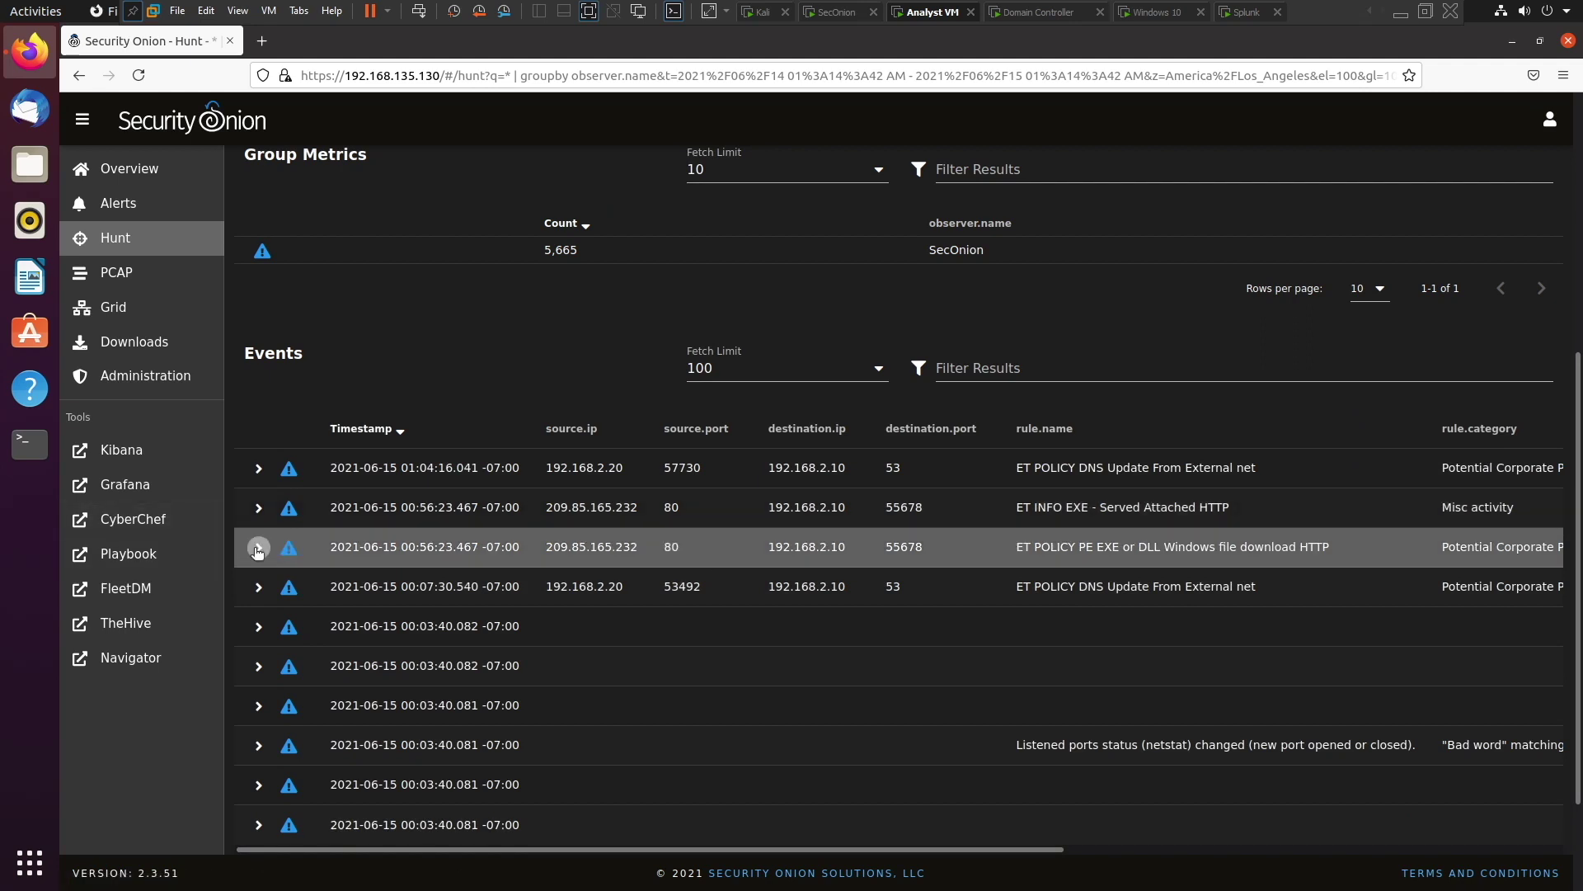
{"action": "scroll", "coordinate": [336, 522], "scroll_direction": "down", "scroll_amount": 2}
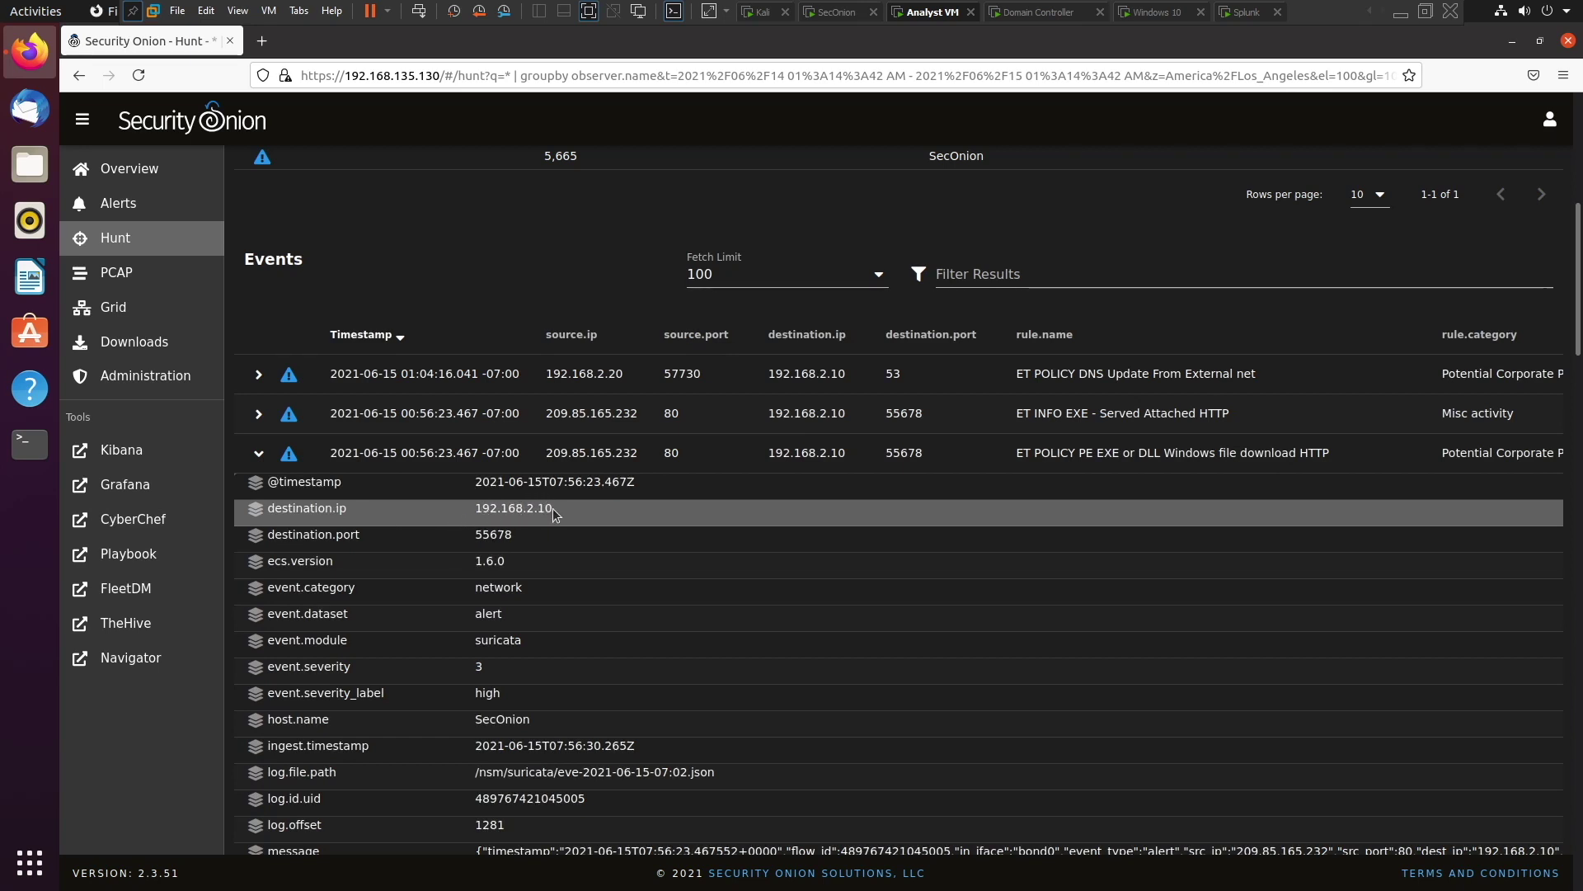
{"action": "scroll", "coordinate": [542, 536], "scroll_direction": "down", "scroll_amount": 1}
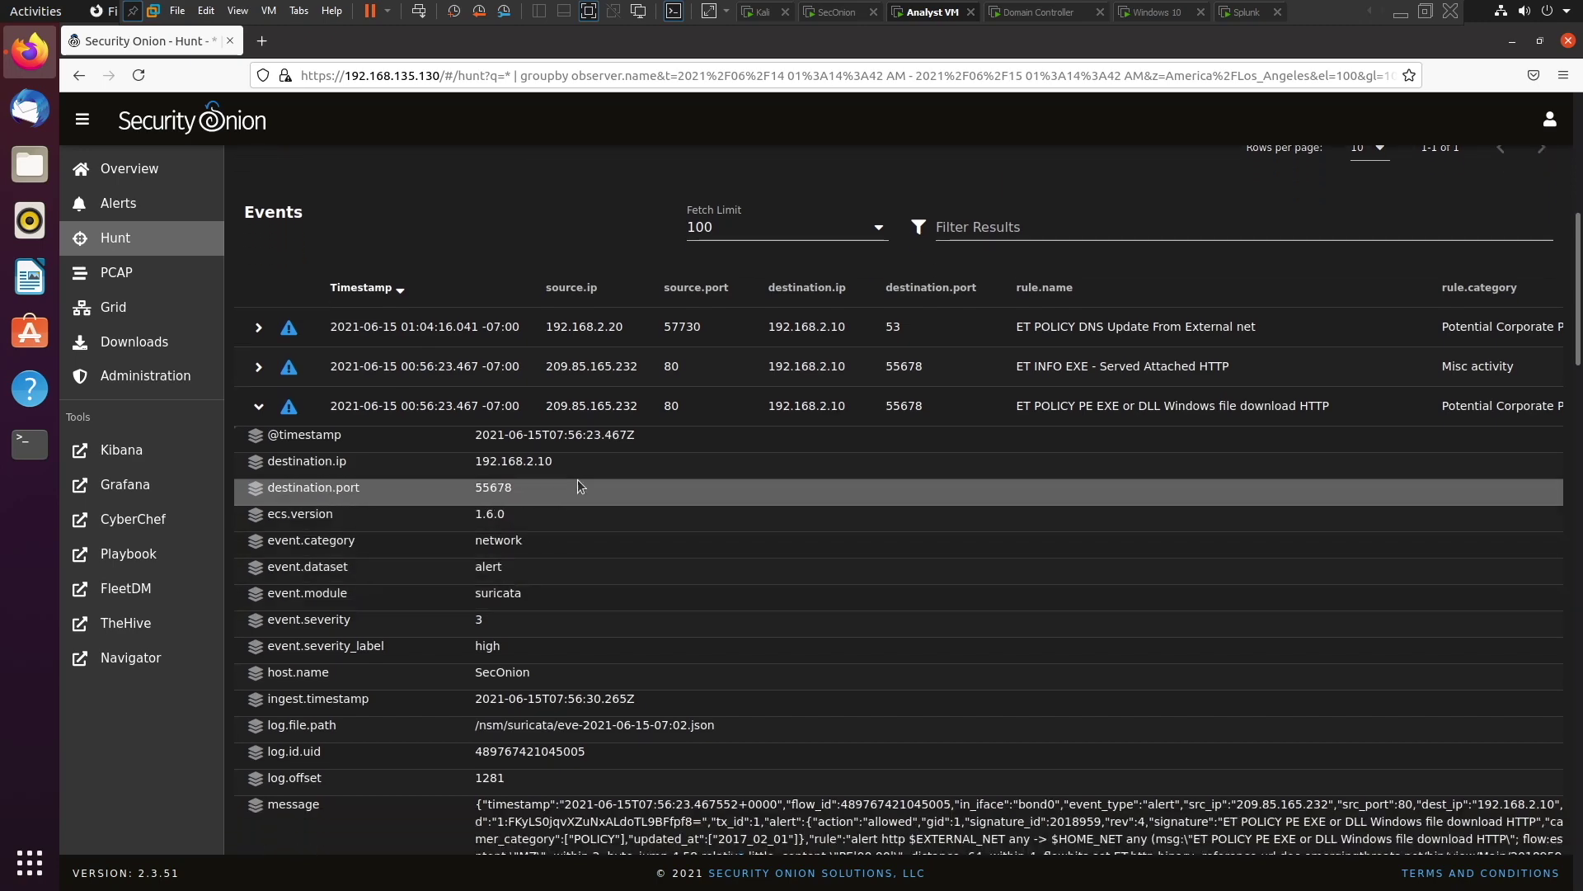
{"action": "scroll", "coordinate": [579, 487], "scroll_direction": "down", "scroll_amount": 2}
{"action": "scroll", "coordinate": [560, 551], "scroll_direction": "down", "scroll_amount": 8}
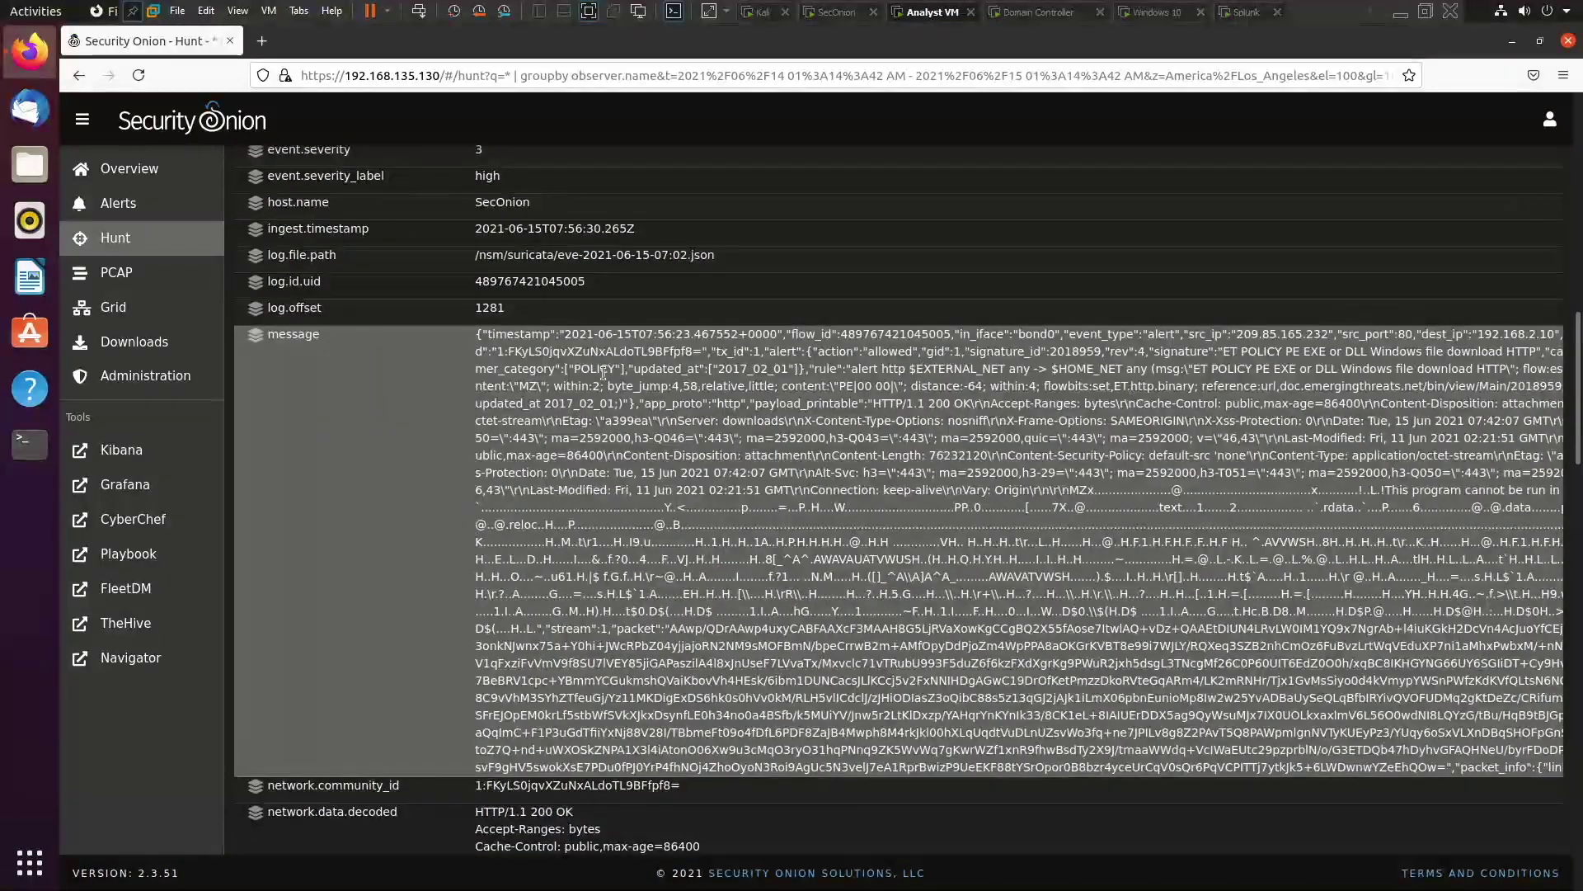
{"action": "scroll", "coordinate": [412, 526], "scroll_direction": "down", "scroll_amount": 6}
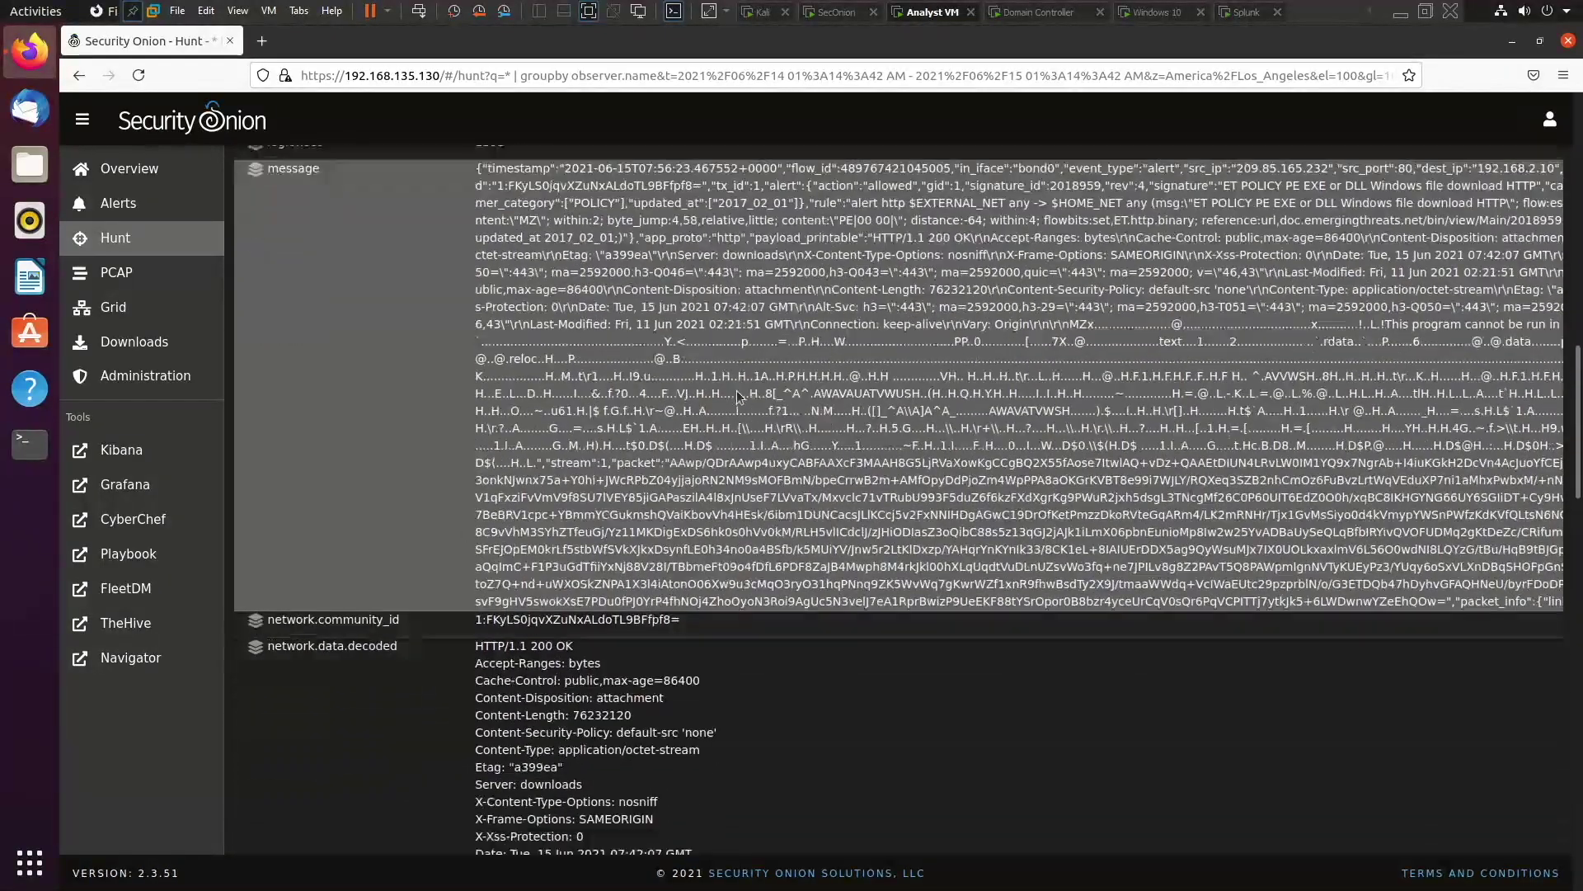
{"action": "scroll", "coordinate": [528, 518], "scroll_direction": "down", "scroll_amount": 2}
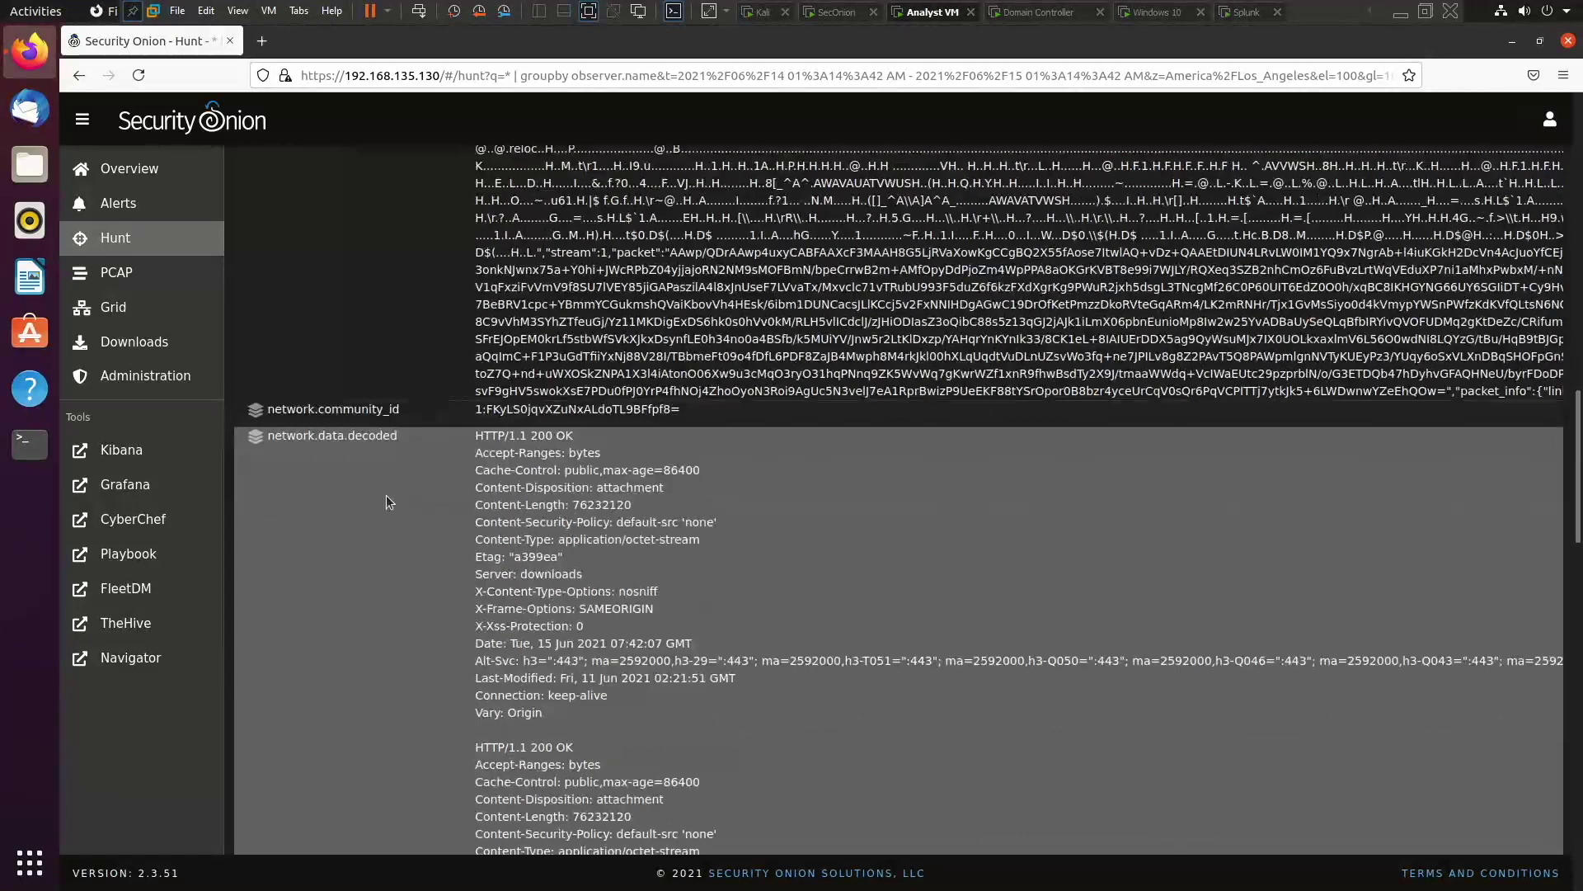
{"action": "scroll", "coordinate": [386, 494], "scroll_direction": "down", "scroll_amount": 2}
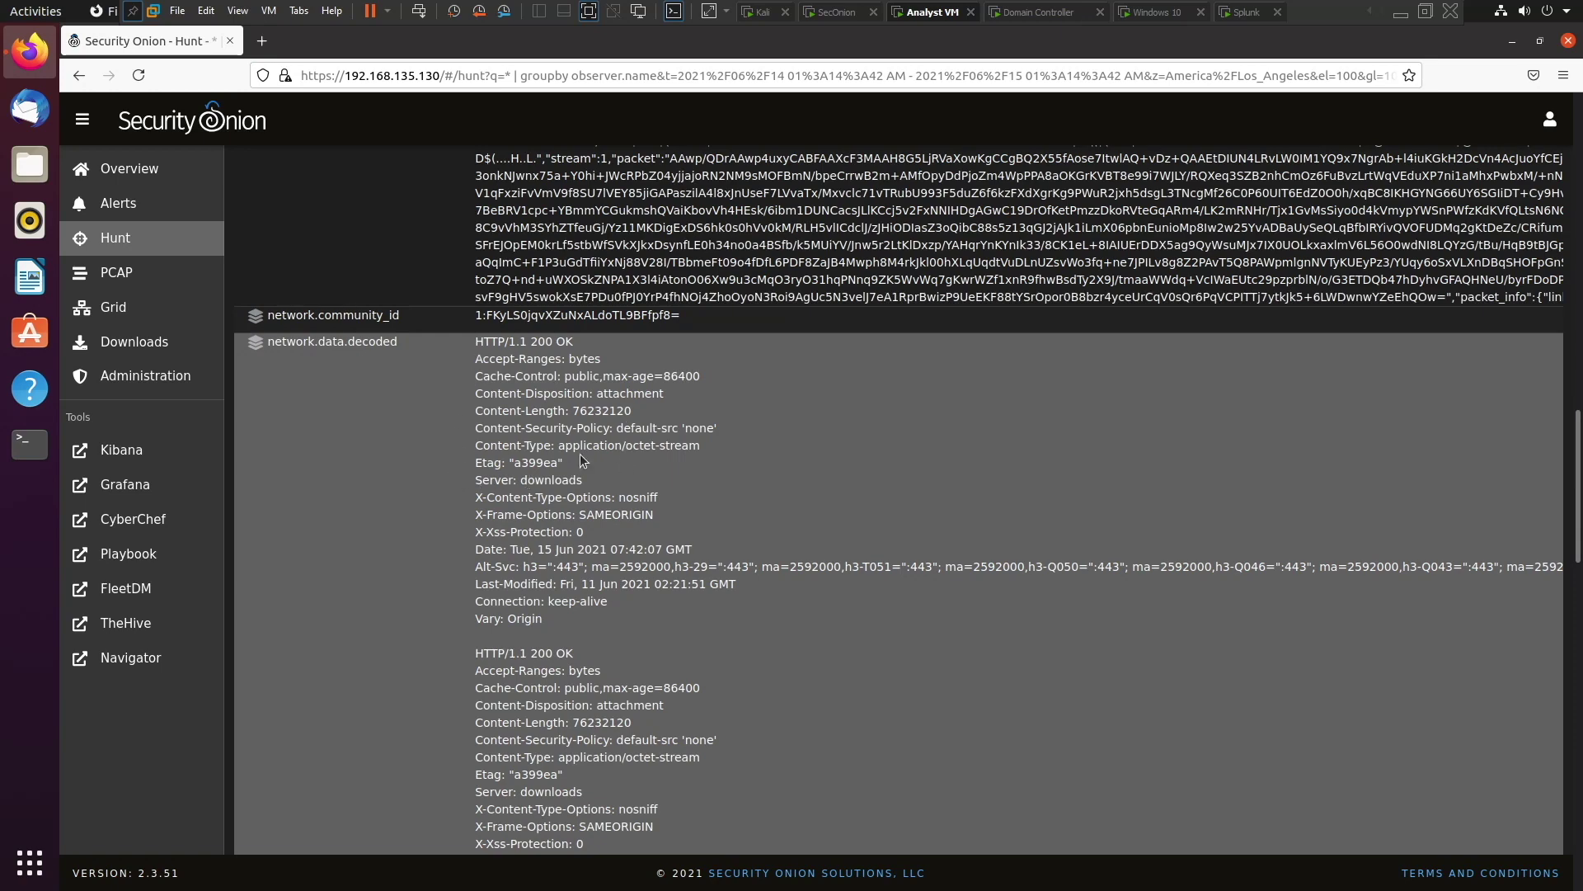
{"action": "scroll", "coordinate": [582, 459], "scroll_direction": "down", "scroll_amount": 3}
{"action": "scroll", "coordinate": [545, 359], "scroll_direction": "down", "scroll_amount": 3}
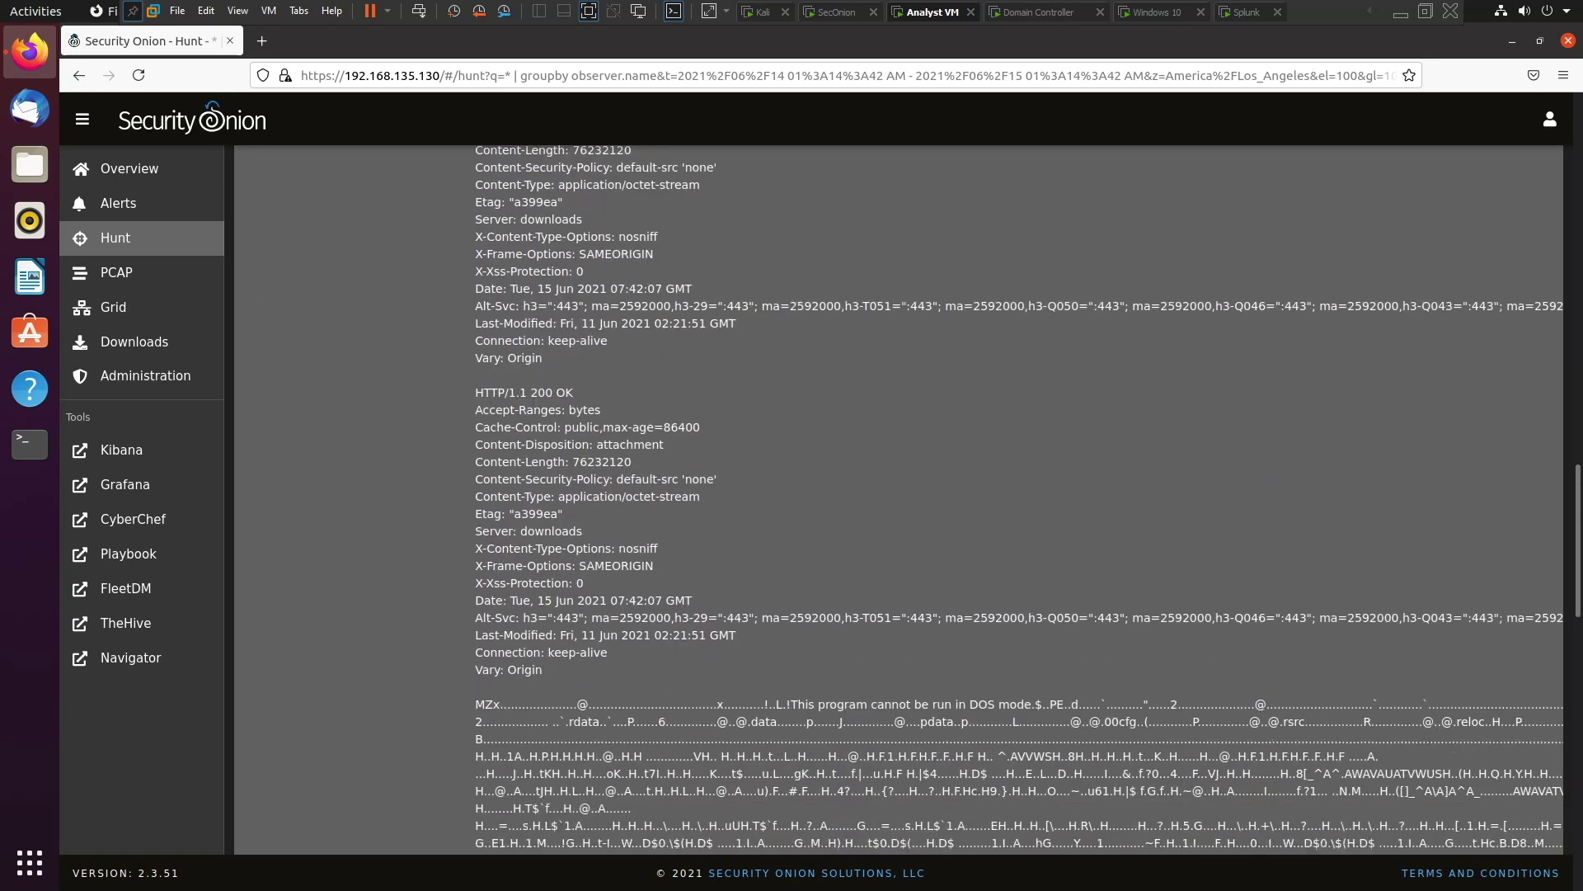
{"action": "scroll", "coordinate": [583, 459], "scroll_direction": "up", "scroll_amount": 2}
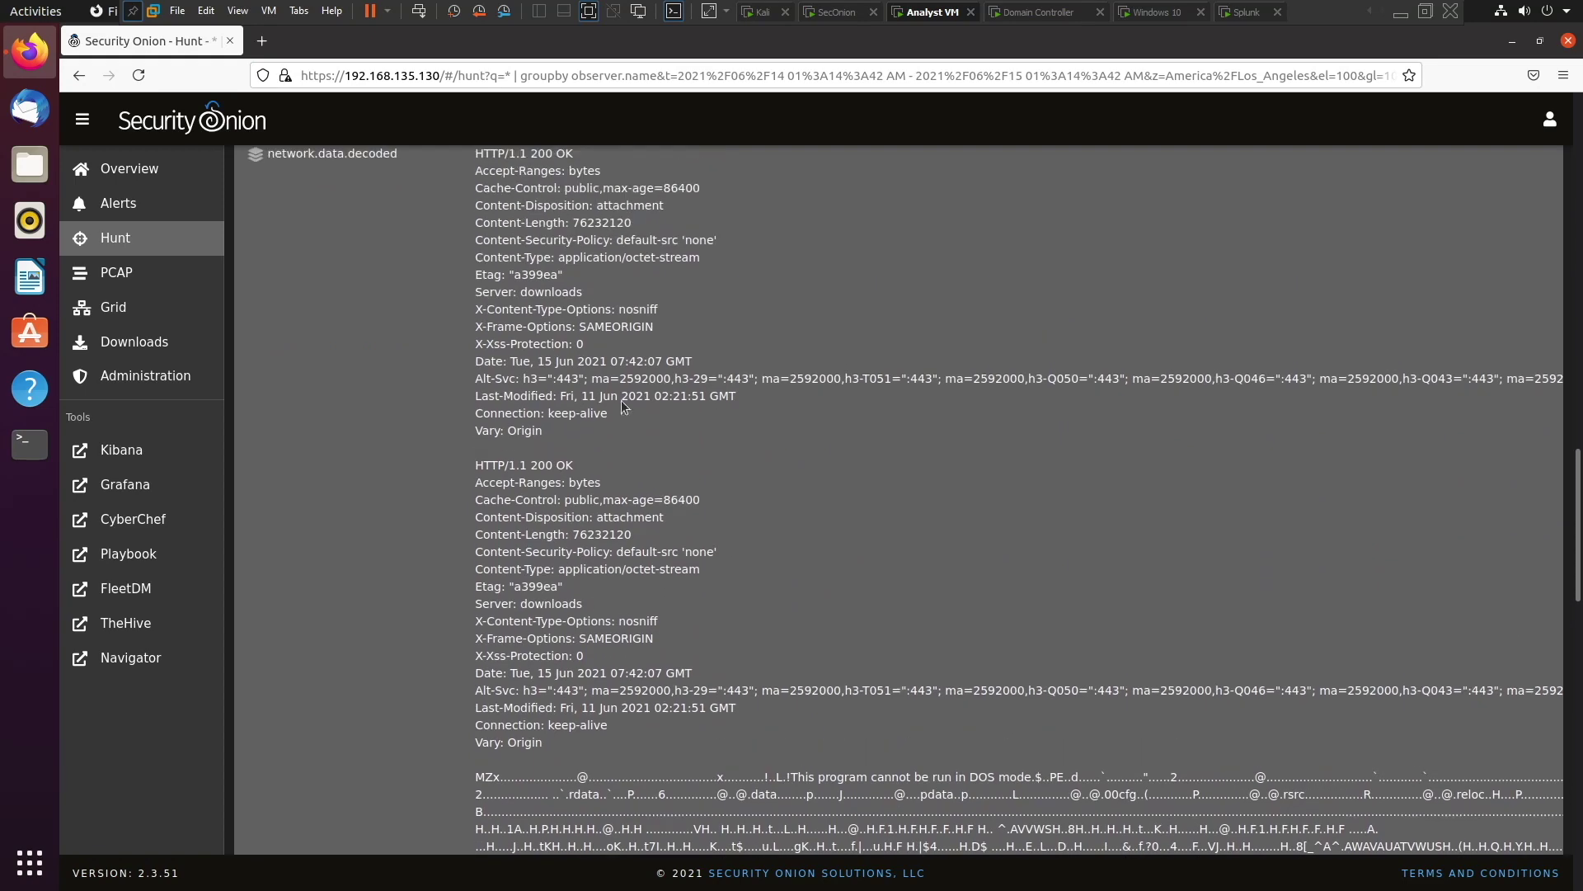
{"action": "scroll", "coordinate": [807, 325], "scroll_direction": "up", "scroll_amount": 4}
{"action": "scroll", "coordinate": [739, 652], "scroll_direction": "down", "scroll_amount": 6}
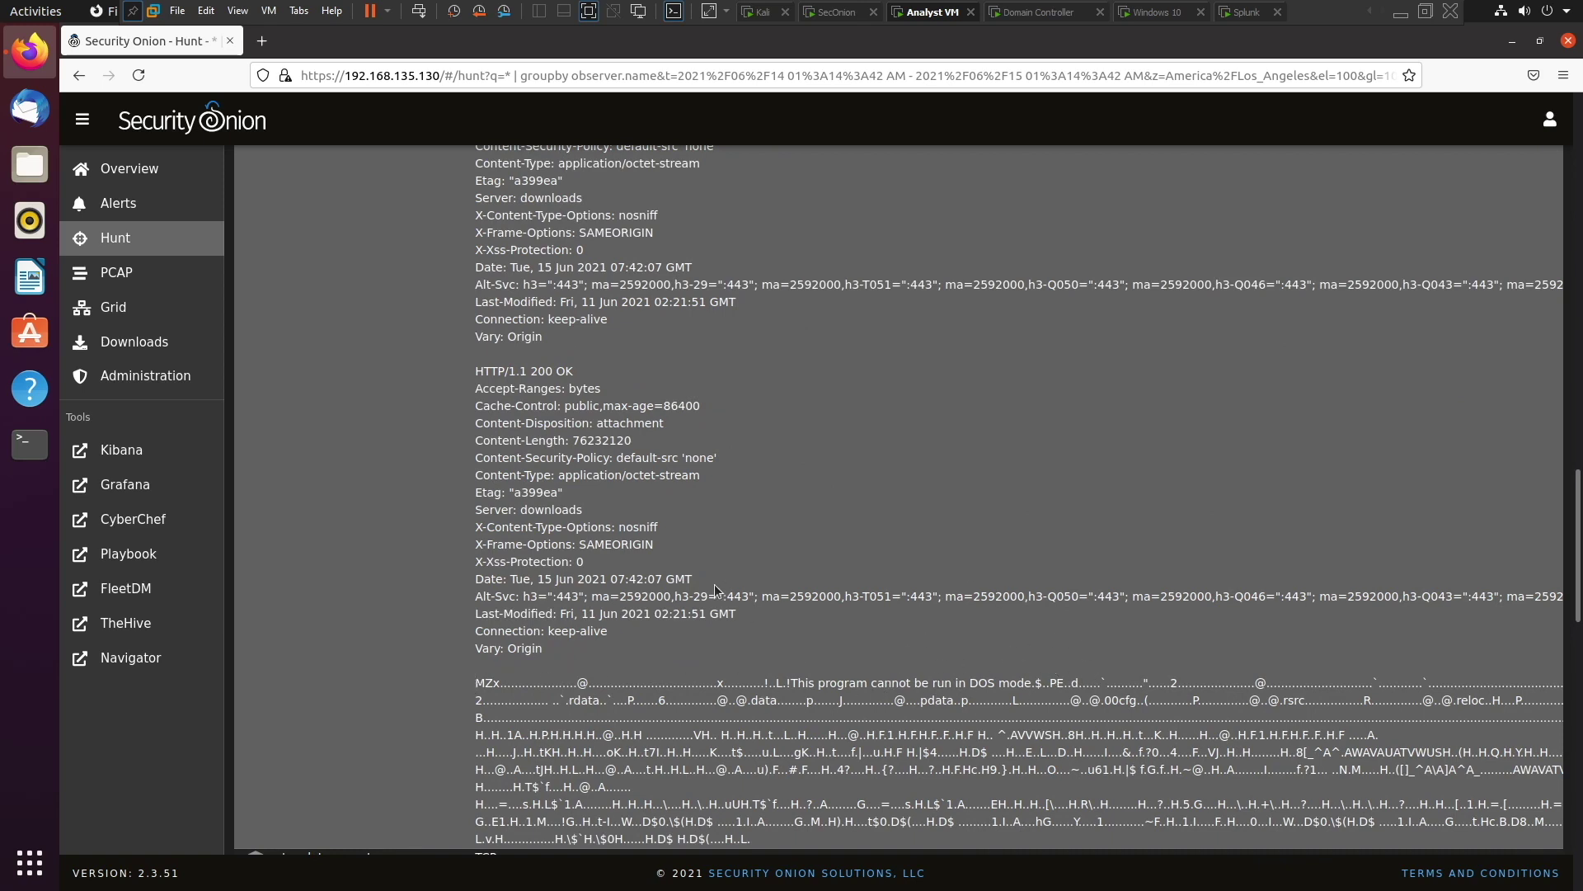
Examine the expanded event's rule metadata, rule definition and source geolocation fields, and go back up to its message field
{"action": "scroll", "coordinate": [749, 384], "scroll_direction": "down", "scroll_amount": 3}
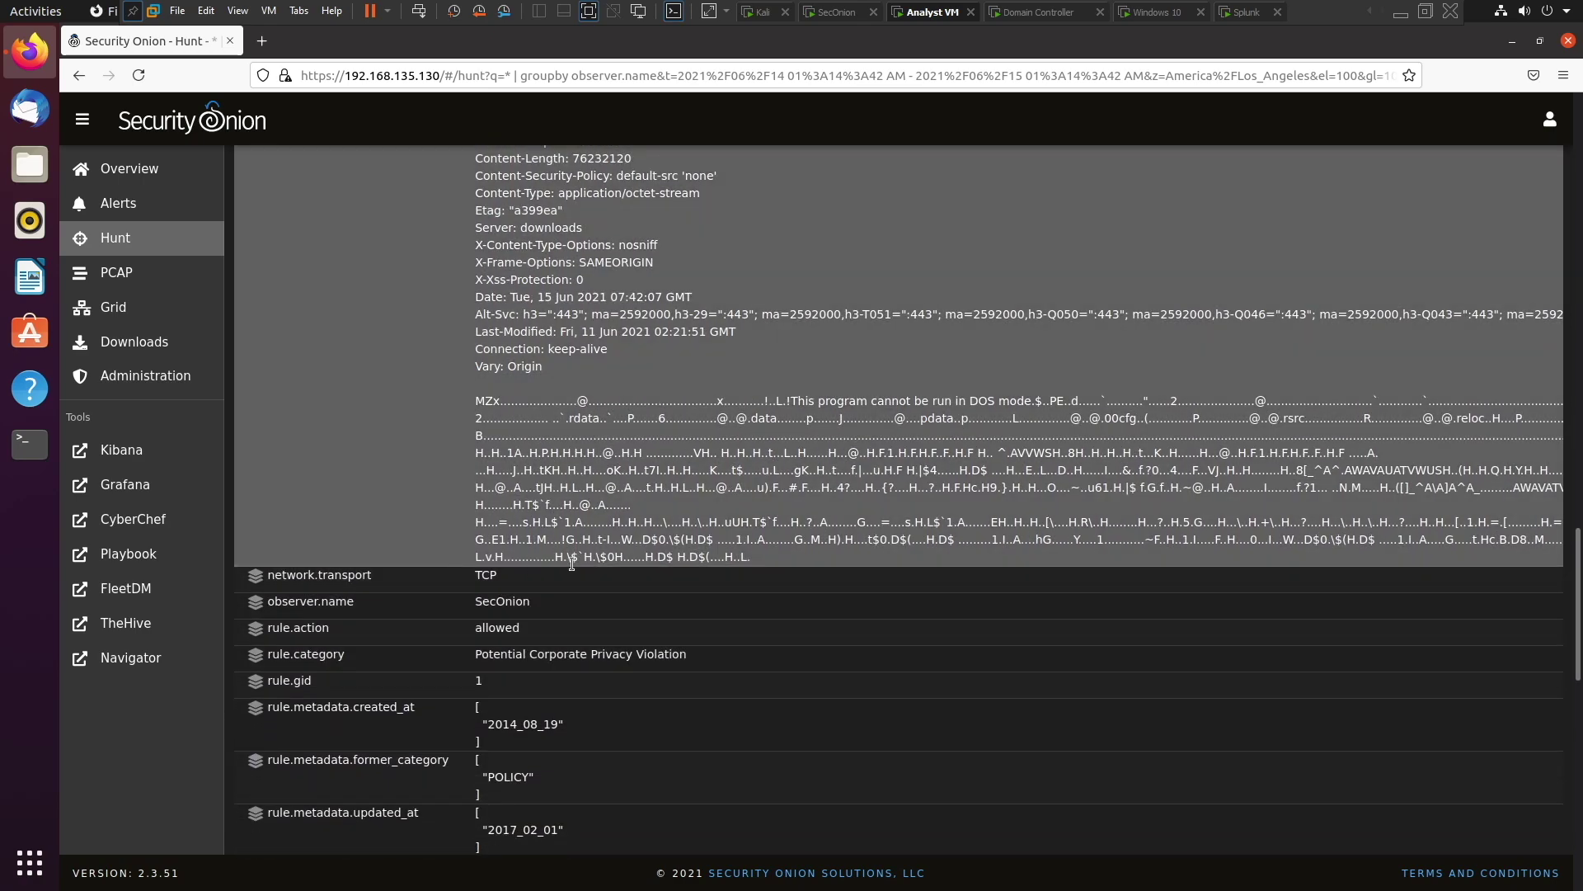
{"action": "scroll", "coordinate": [592, 623], "scroll_direction": "down", "scroll_amount": 2}
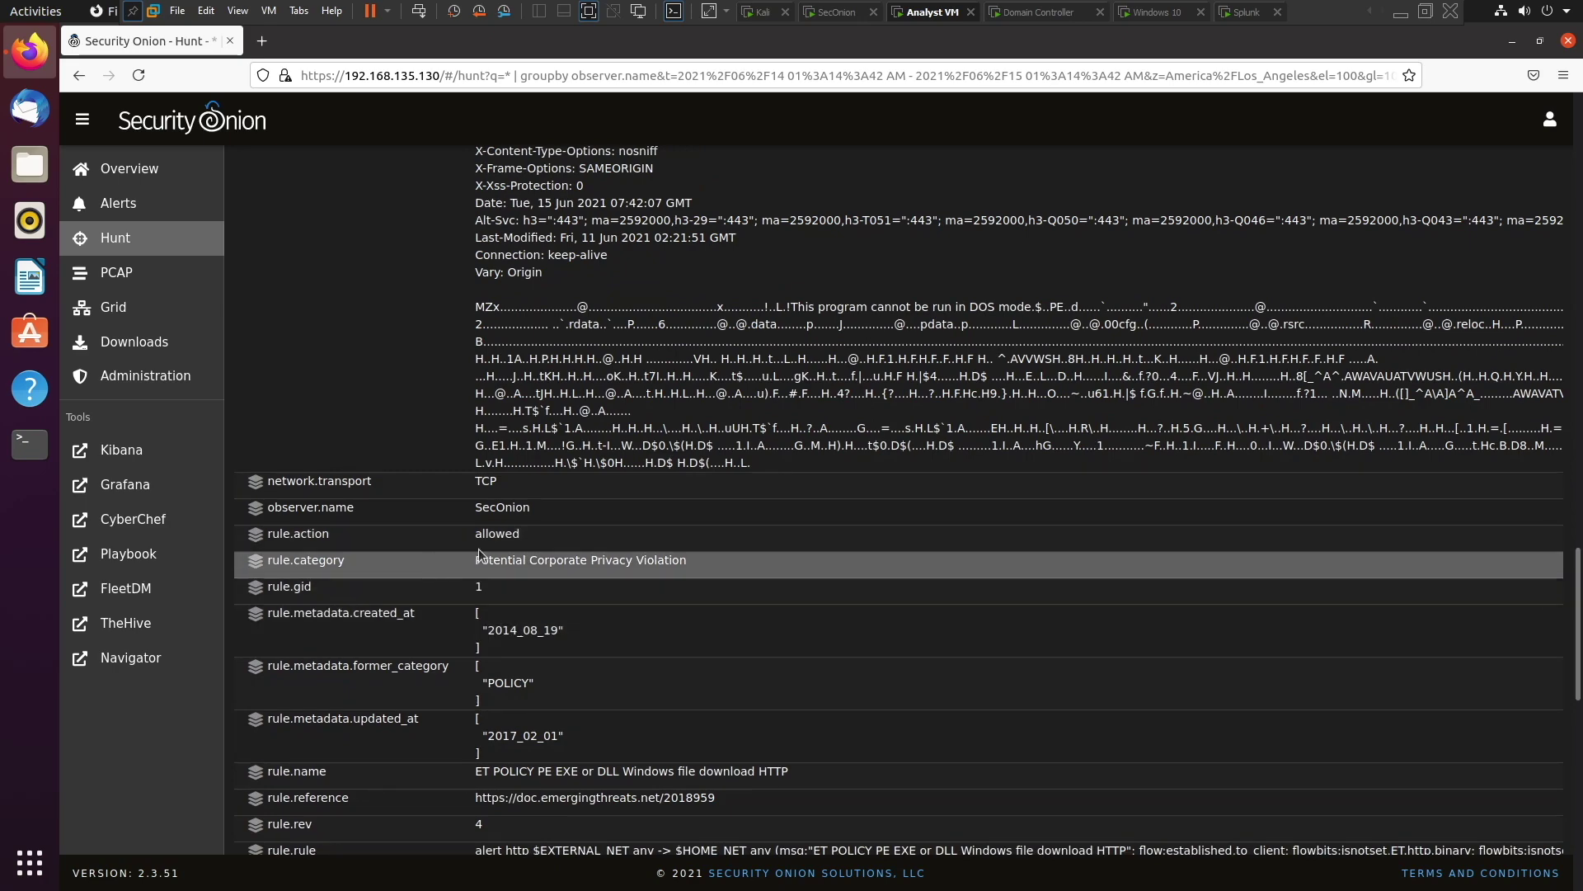
{"action": "scroll", "coordinate": [597, 547], "scroll_direction": "down", "scroll_amount": 2}
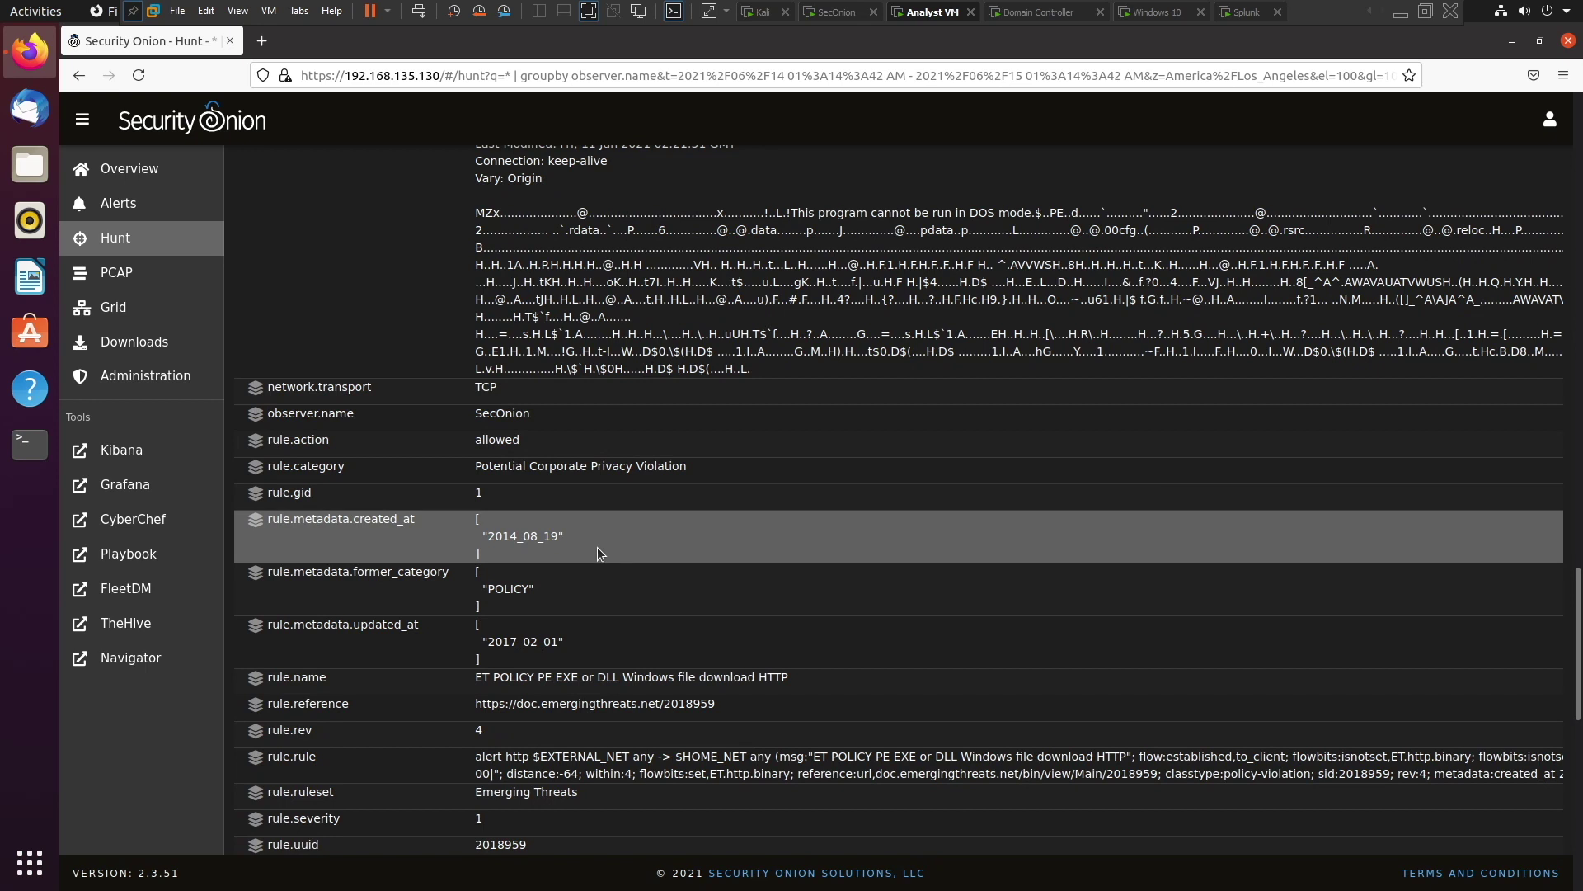
{"action": "scroll", "coordinate": [594, 750], "scroll_direction": "down", "scroll_amount": 1}
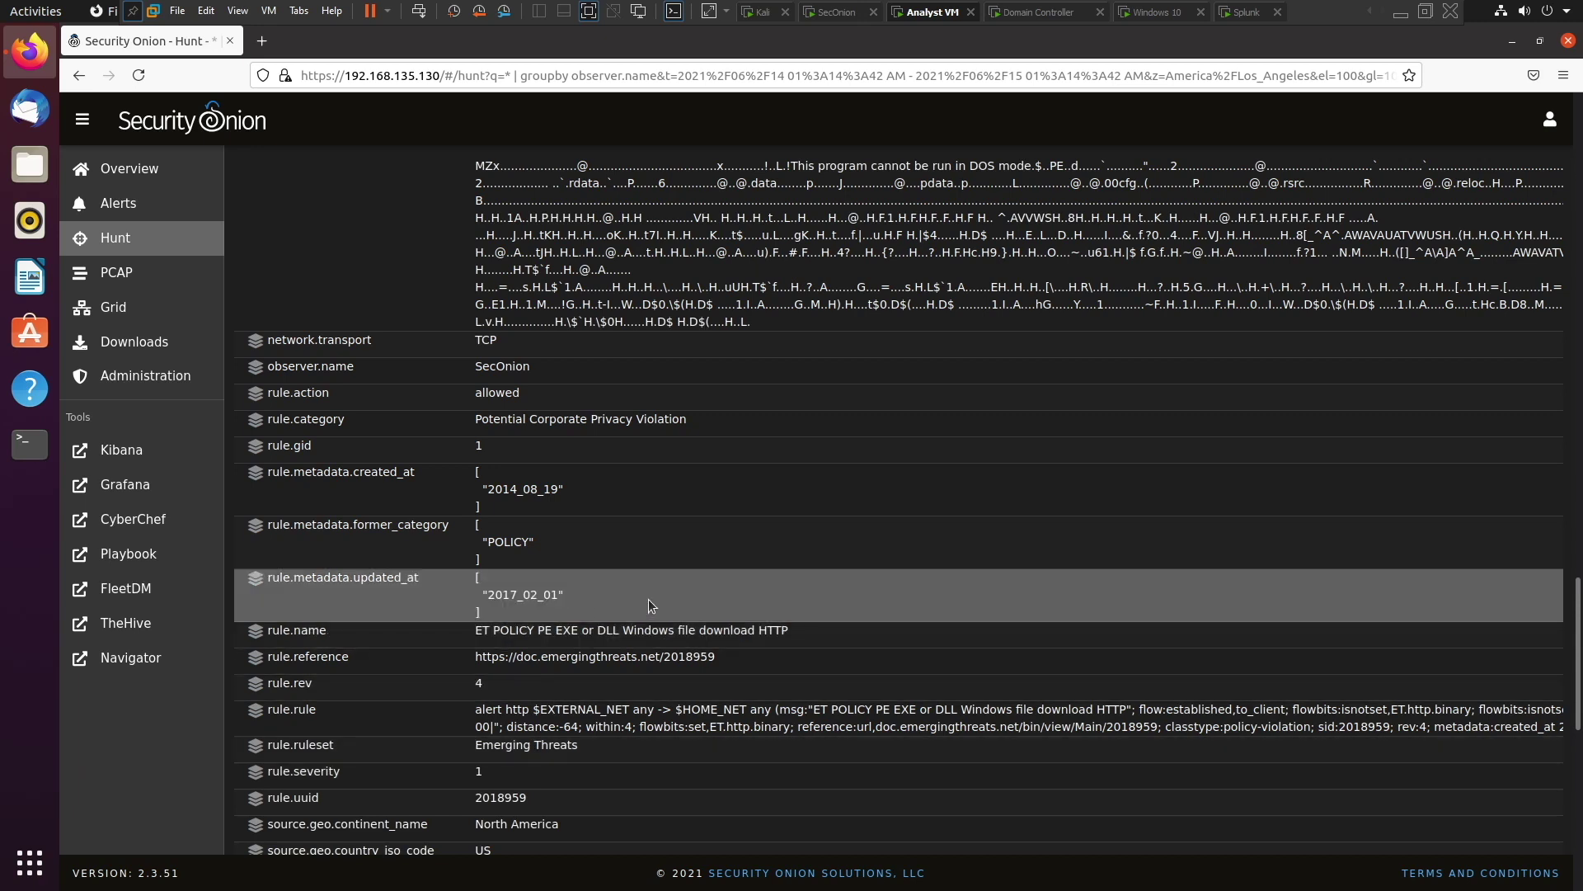
{"action": "scroll", "coordinate": [649, 599], "scroll_direction": "down", "scroll_amount": 1}
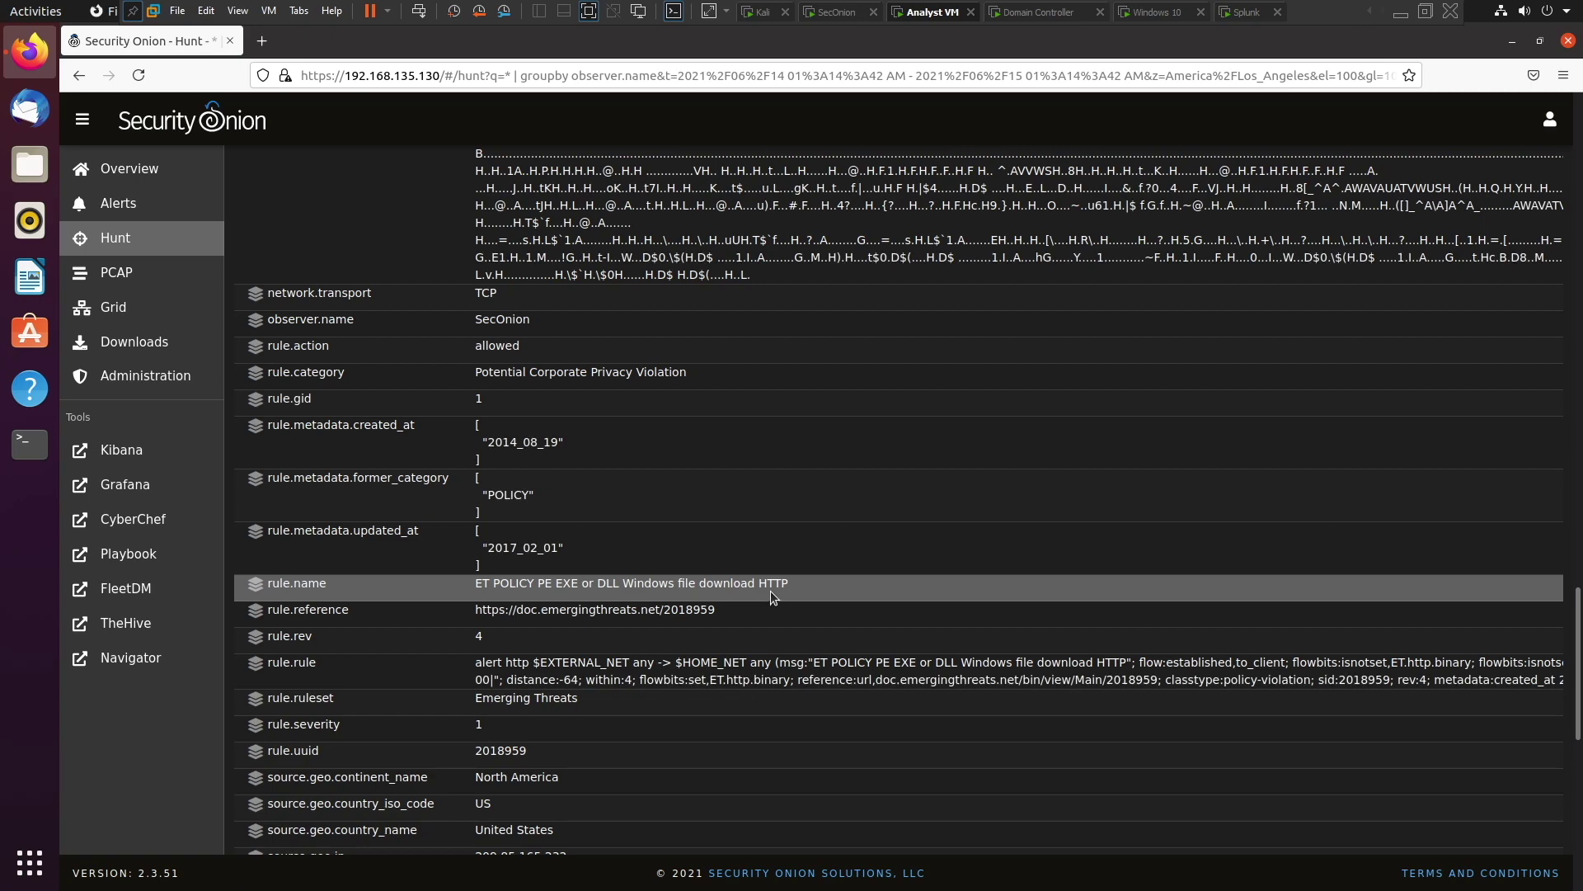
{"action": "scroll", "coordinate": [770, 591], "scroll_direction": "down", "scroll_amount": 2}
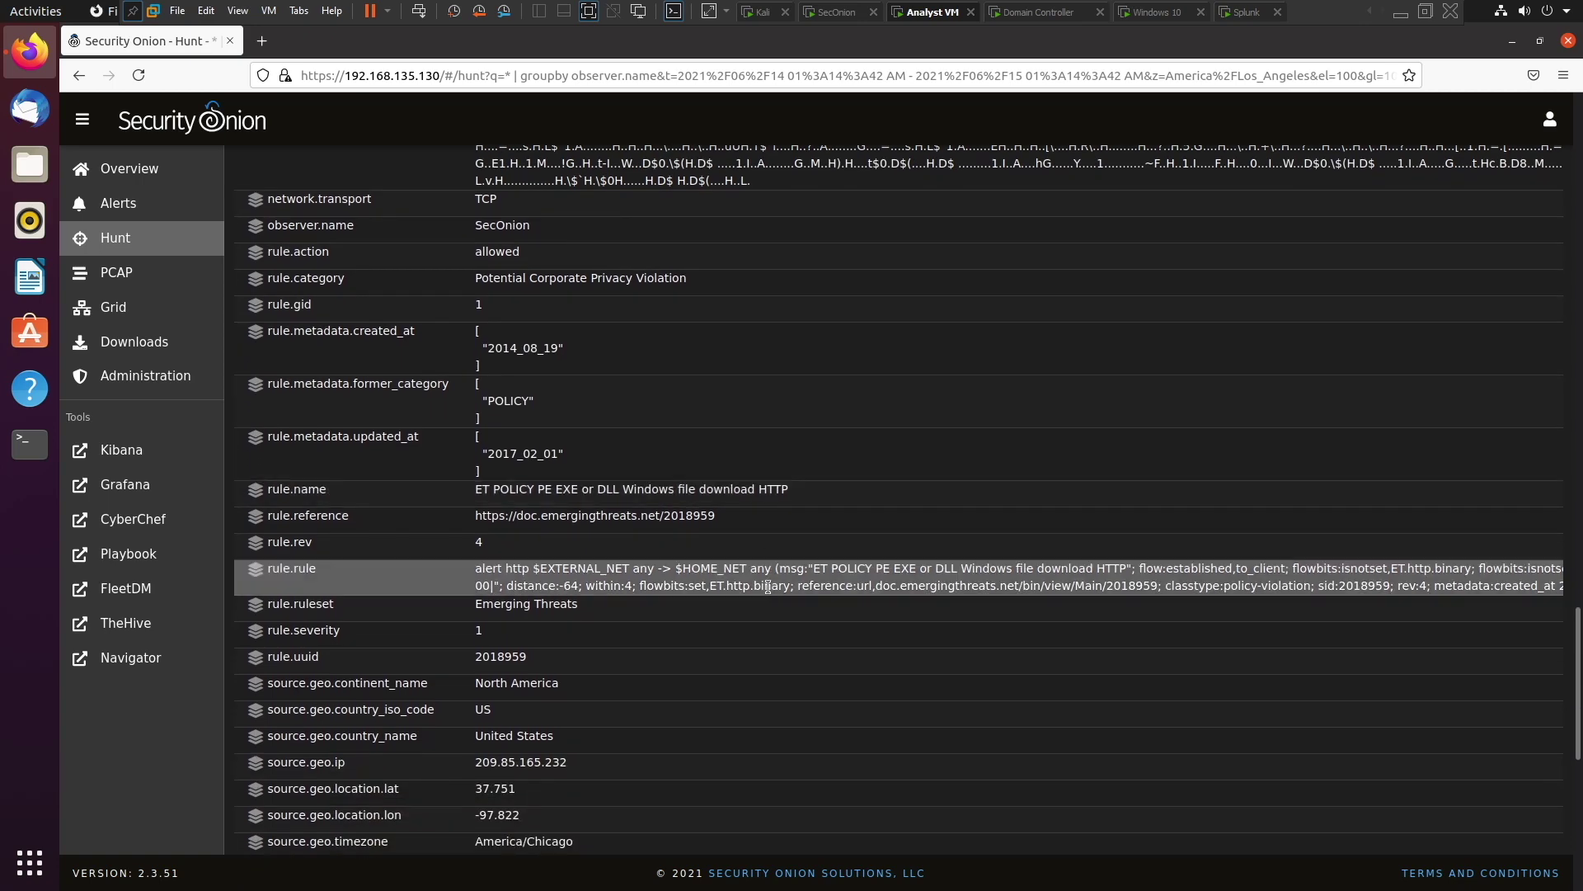
{"action": "scroll", "coordinate": [768, 586], "scroll_direction": "down", "scroll_amount": 2}
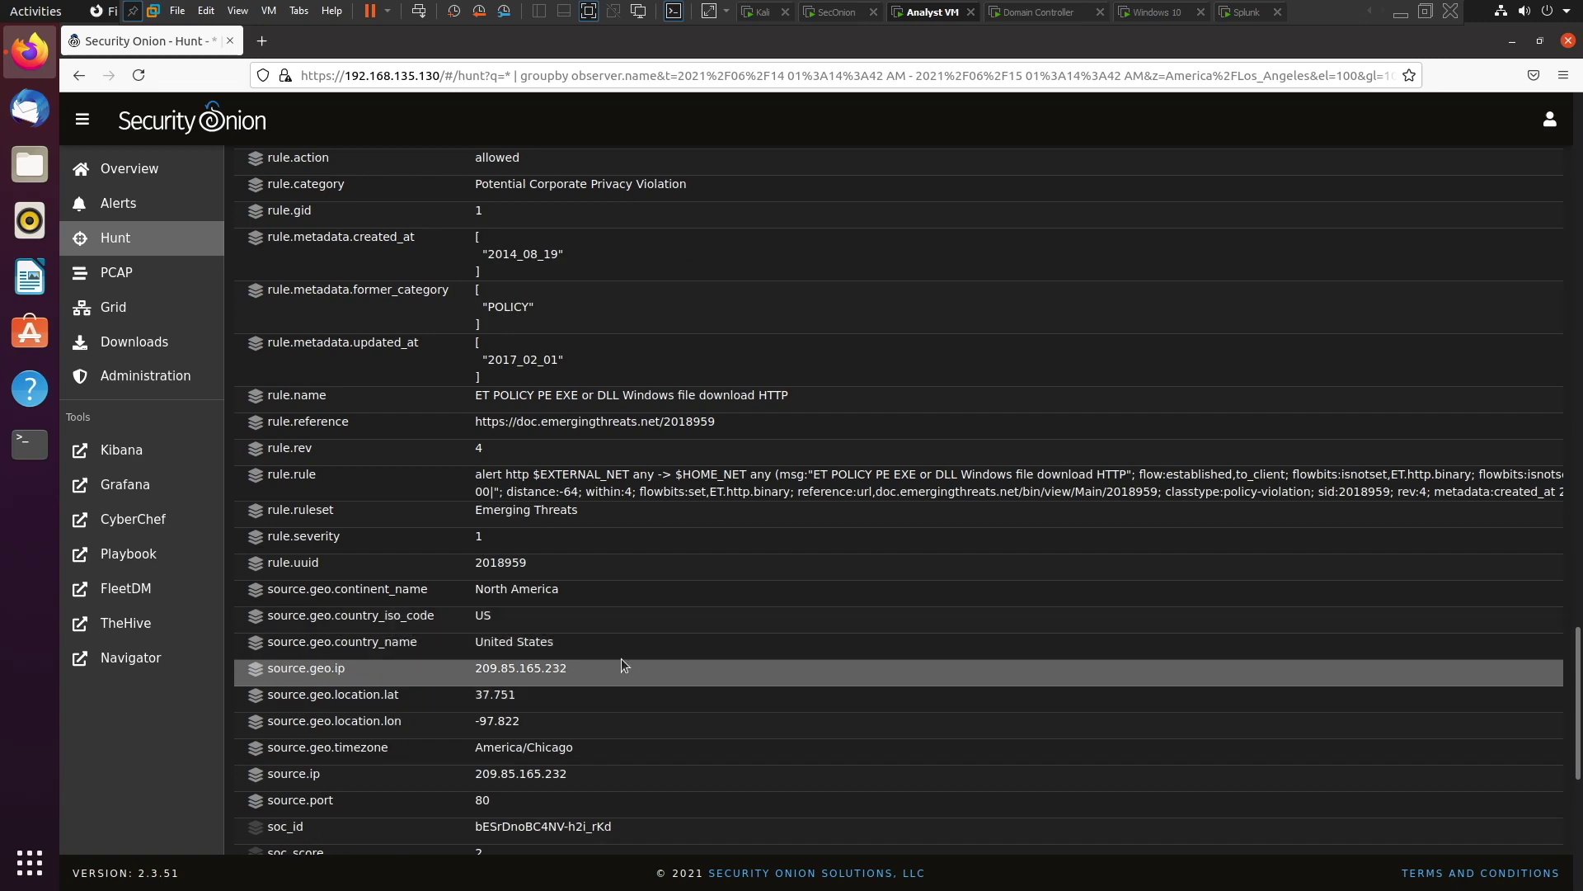
{"action": "scroll", "coordinate": [582, 494], "scroll_direction": "down", "scroll_amount": 5}
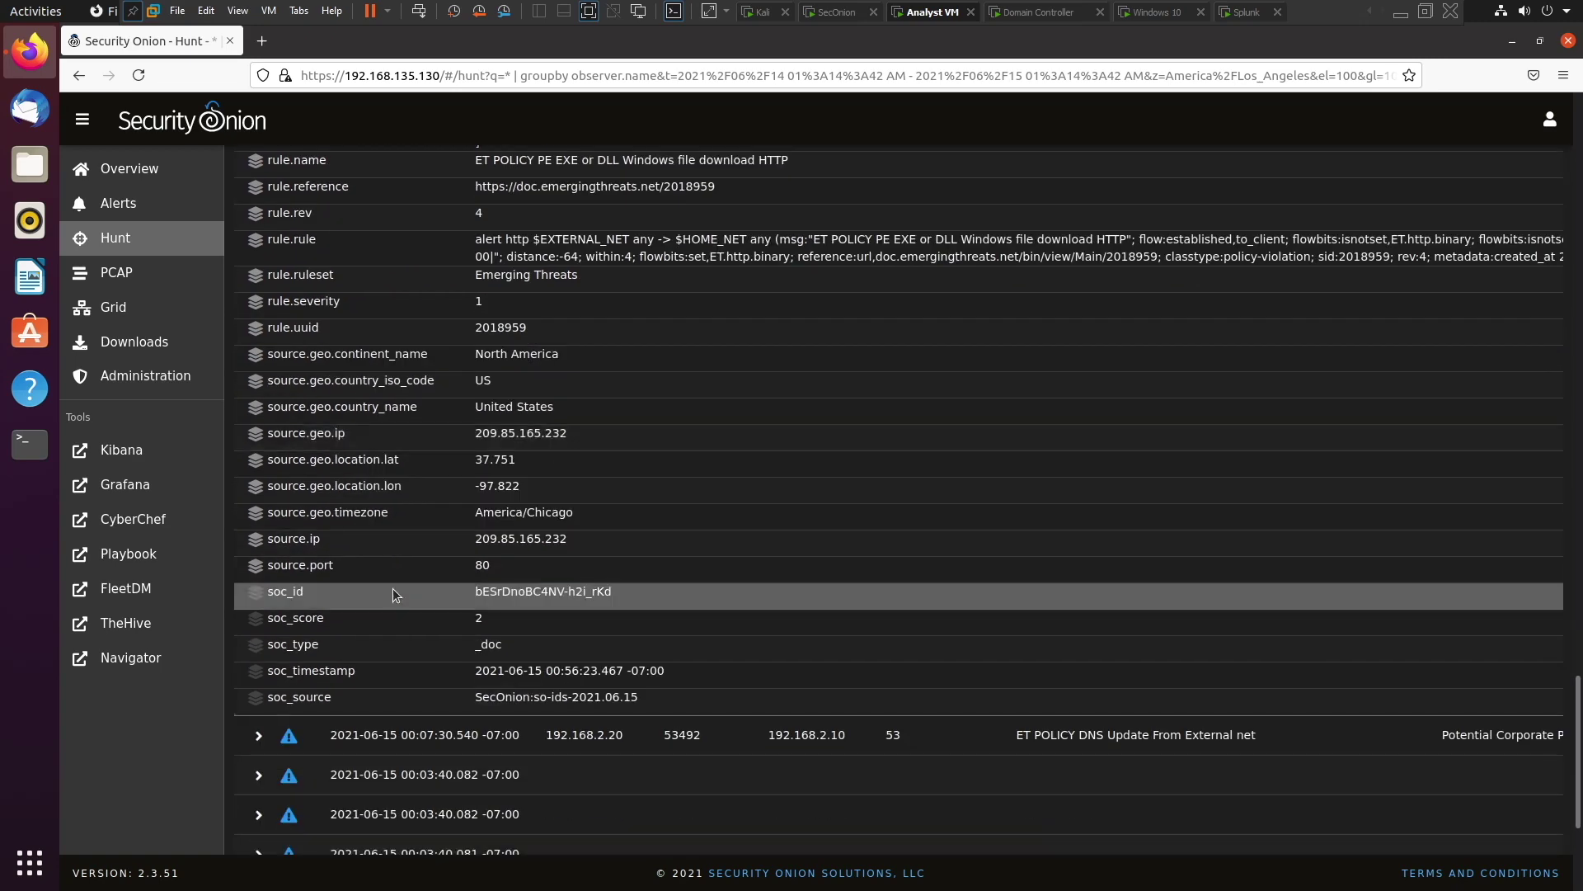
{"action": "scroll", "coordinate": [833, 594], "scroll_direction": "down", "scroll_amount": 2}
{"action": "scroll", "coordinate": [709, 586], "scroll_direction": "up", "scroll_amount": 18}
{"action": "scroll", "coordinate": [690, 576], "scroll_direction": "up", "scroll_amount": 10}
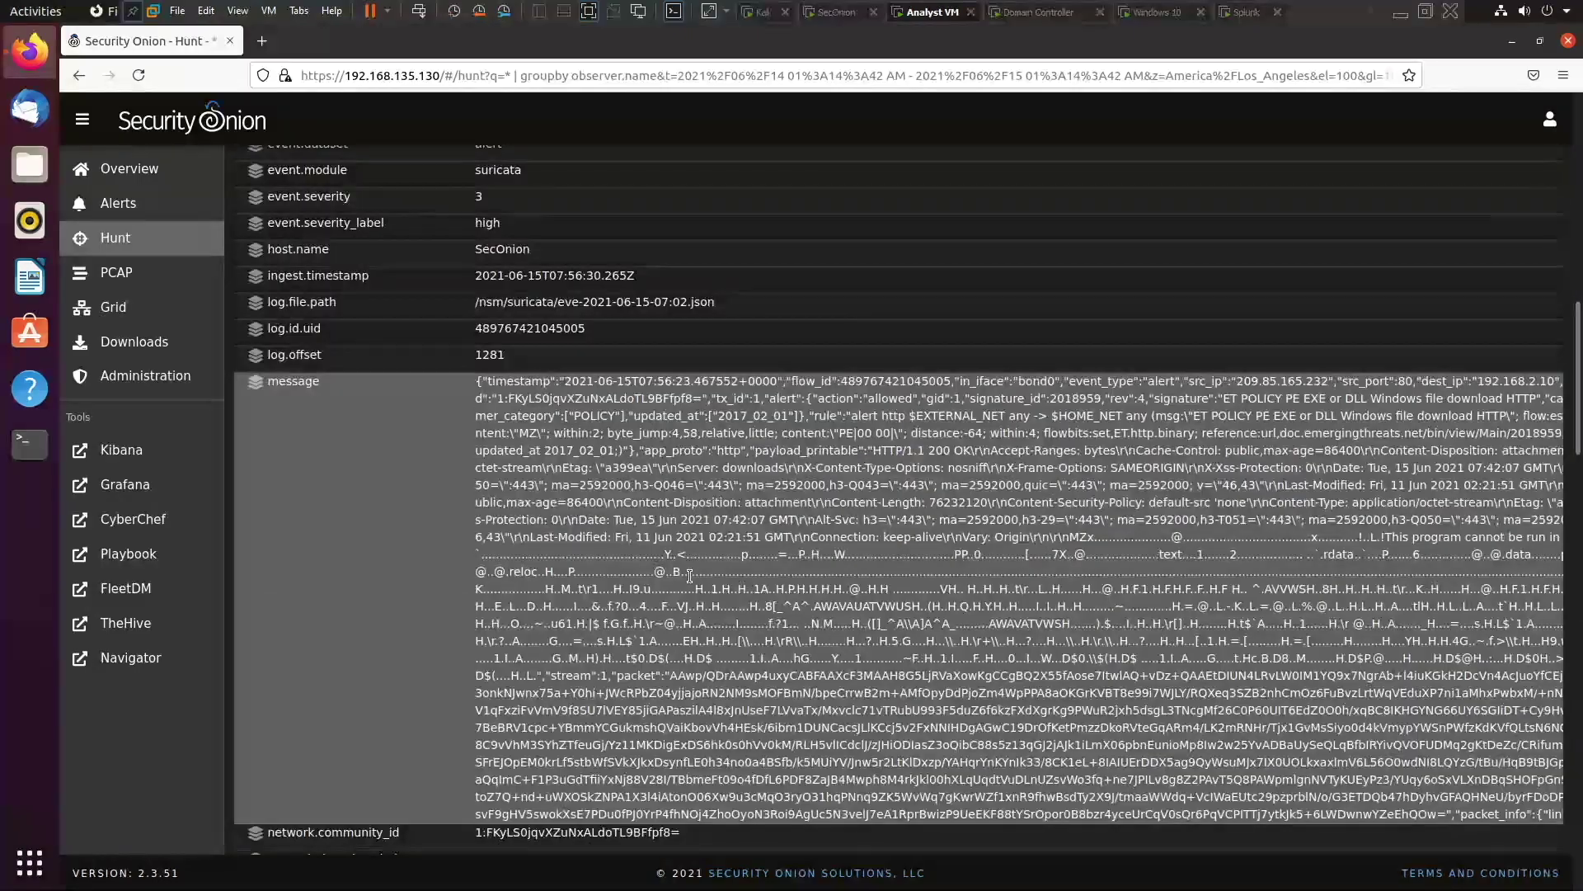